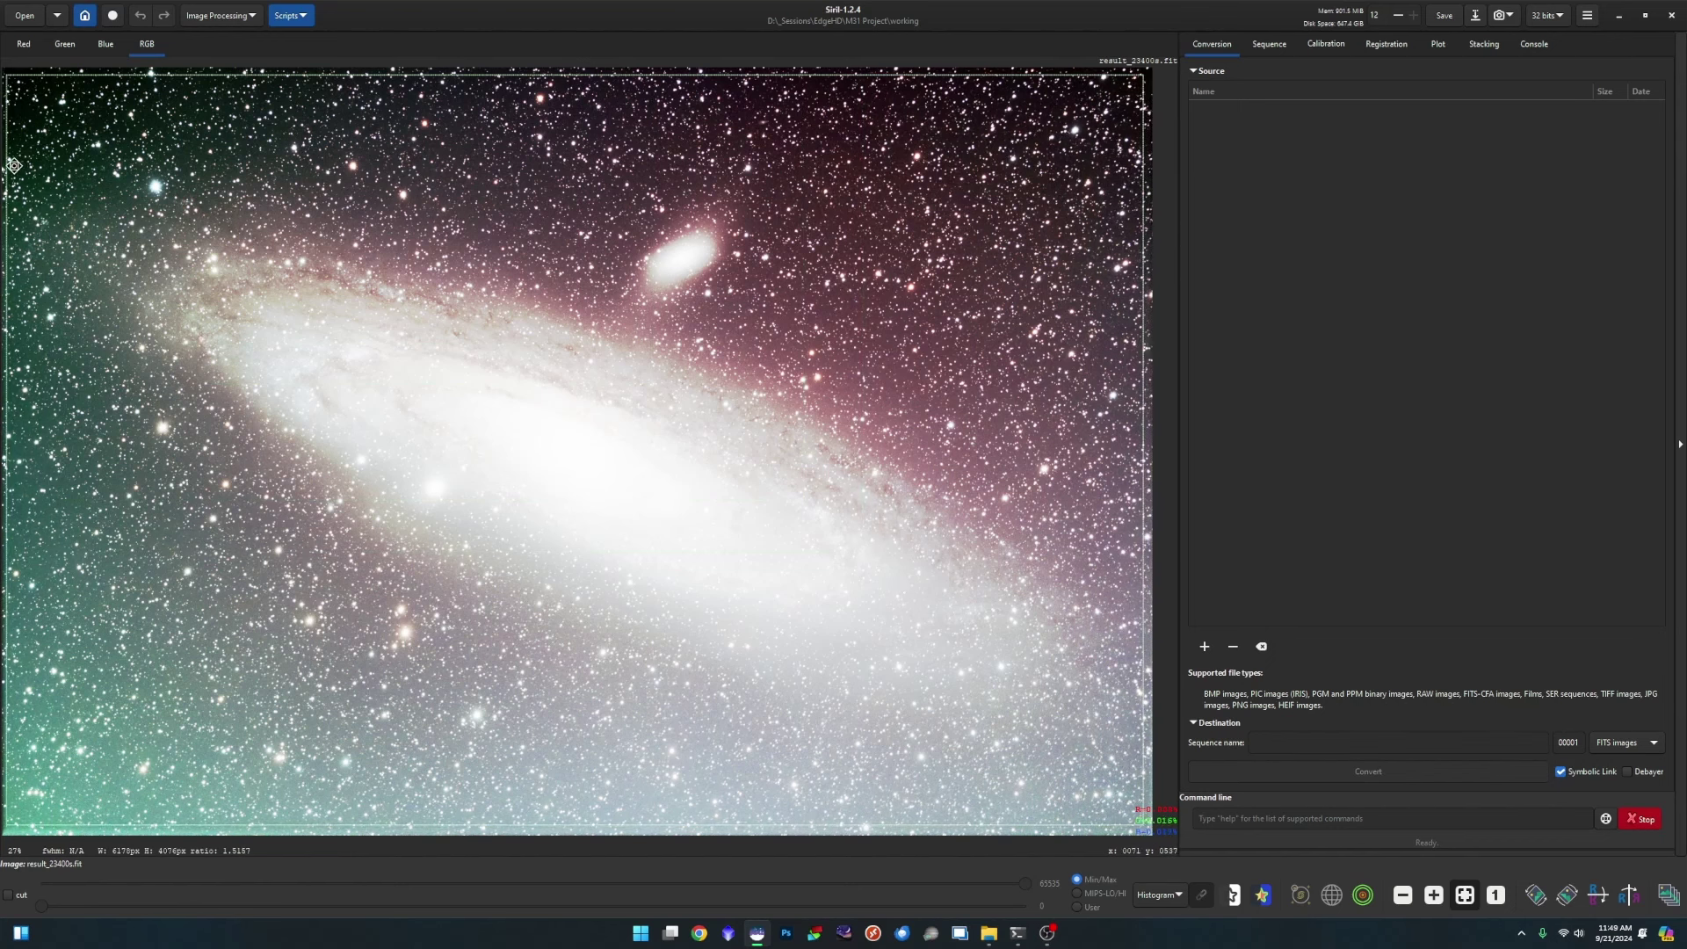
- Crop the uneven stacking edges off result_23400s.fit to about 6161 x 4076 px and save the image
left_click_drag(7, 167, 11, 167)
right_click(555, 229)
left_click(597, 420)
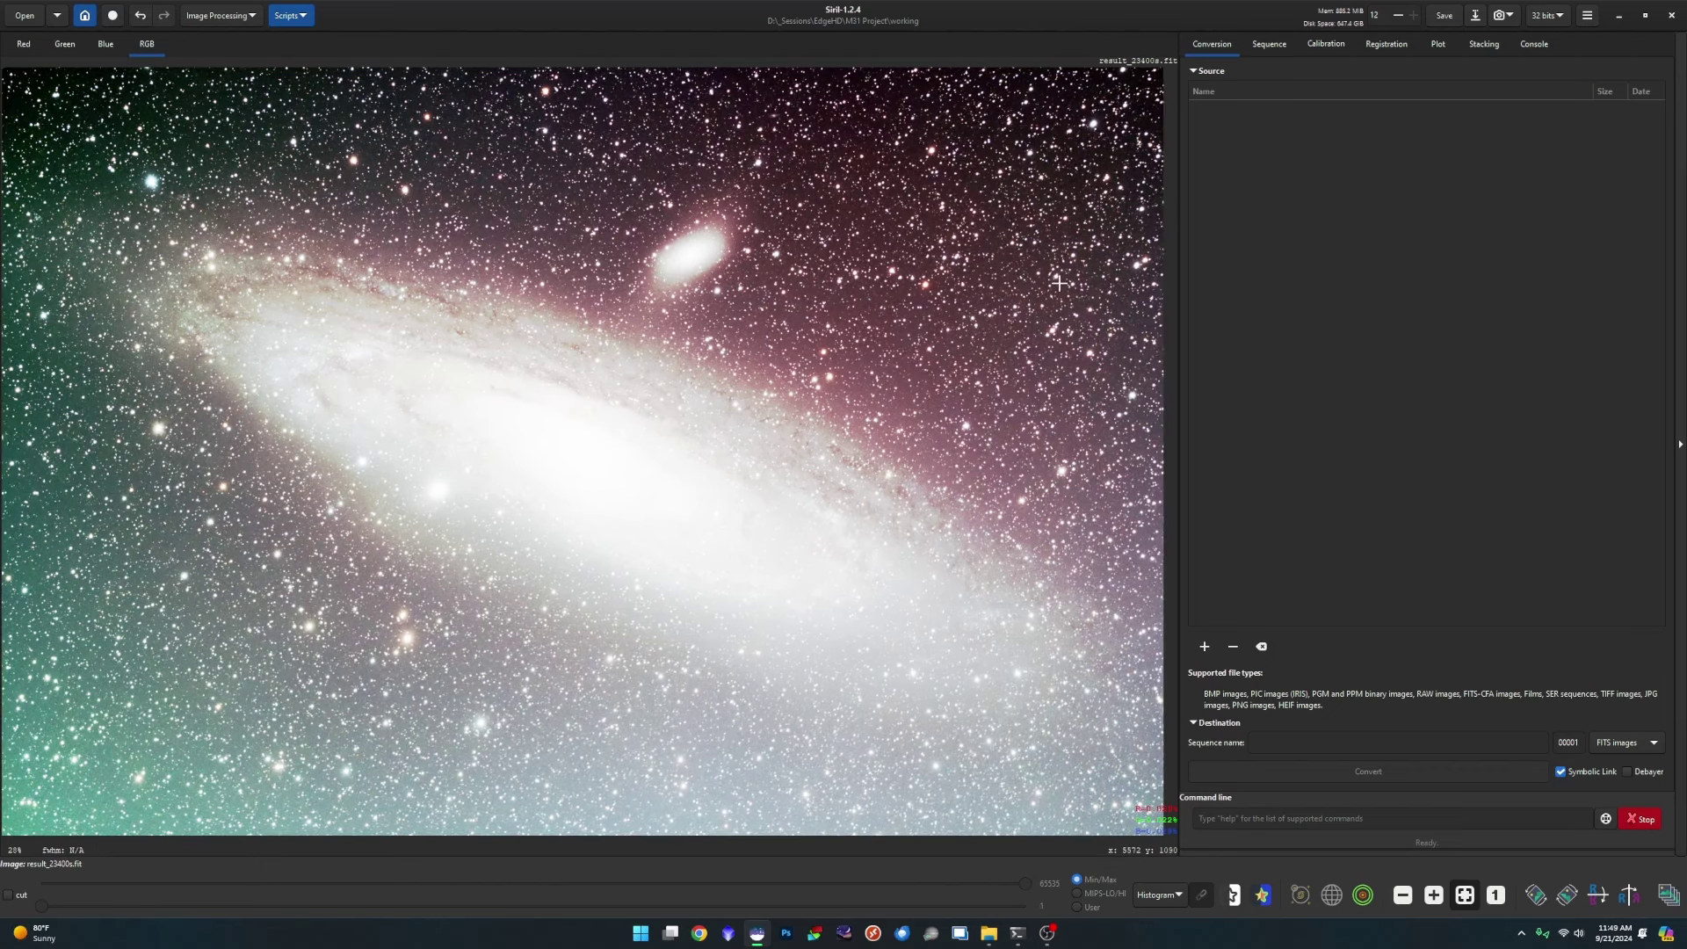
left_click(1450, 17)
- Open result_Ha_22860s.fit and crop off its stacking edges to about 6156 x 4098 px
left_click(23, 17)
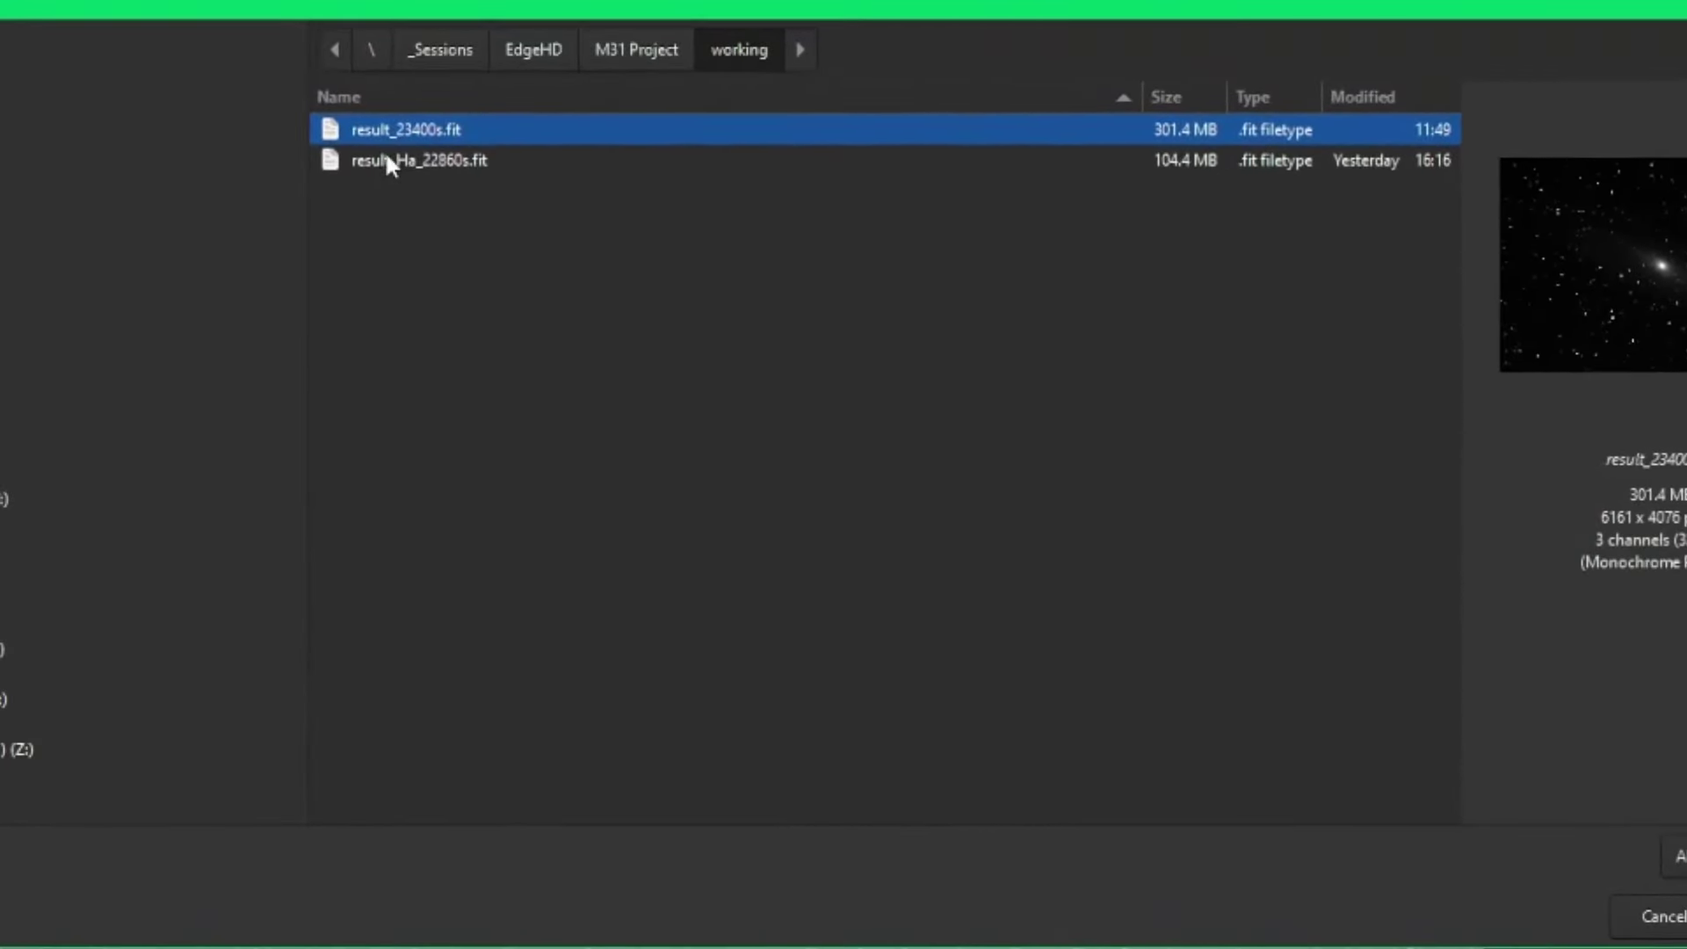
double_click(387, 162)
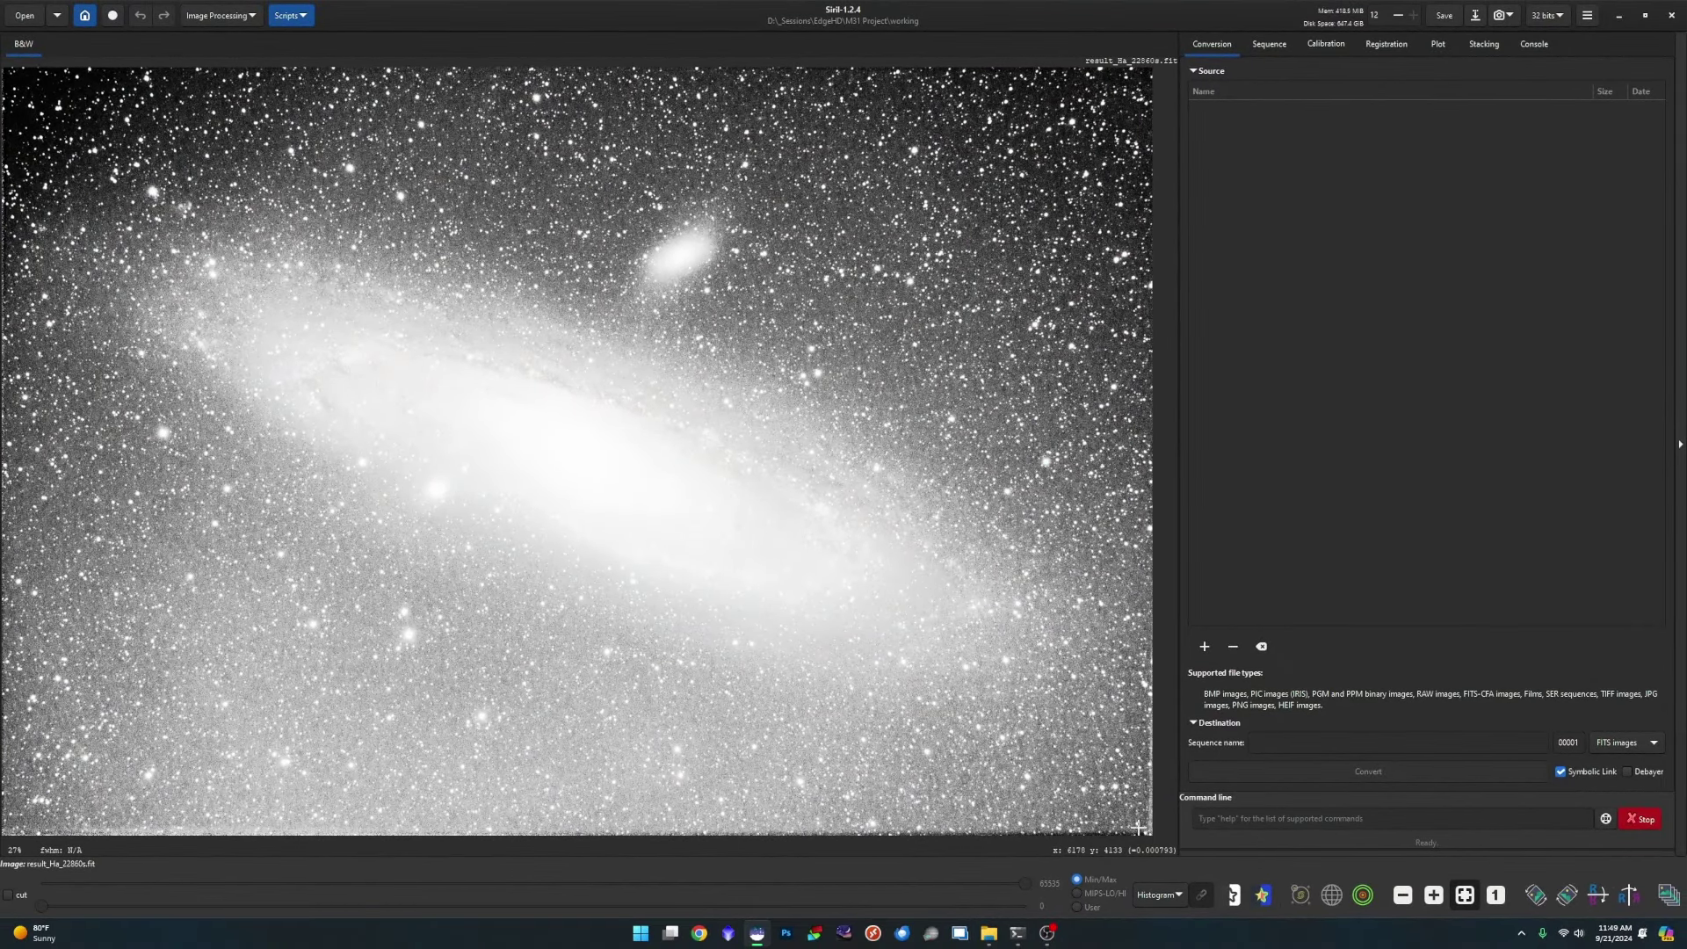
left_click_drag(1143, 824, 10, 72)
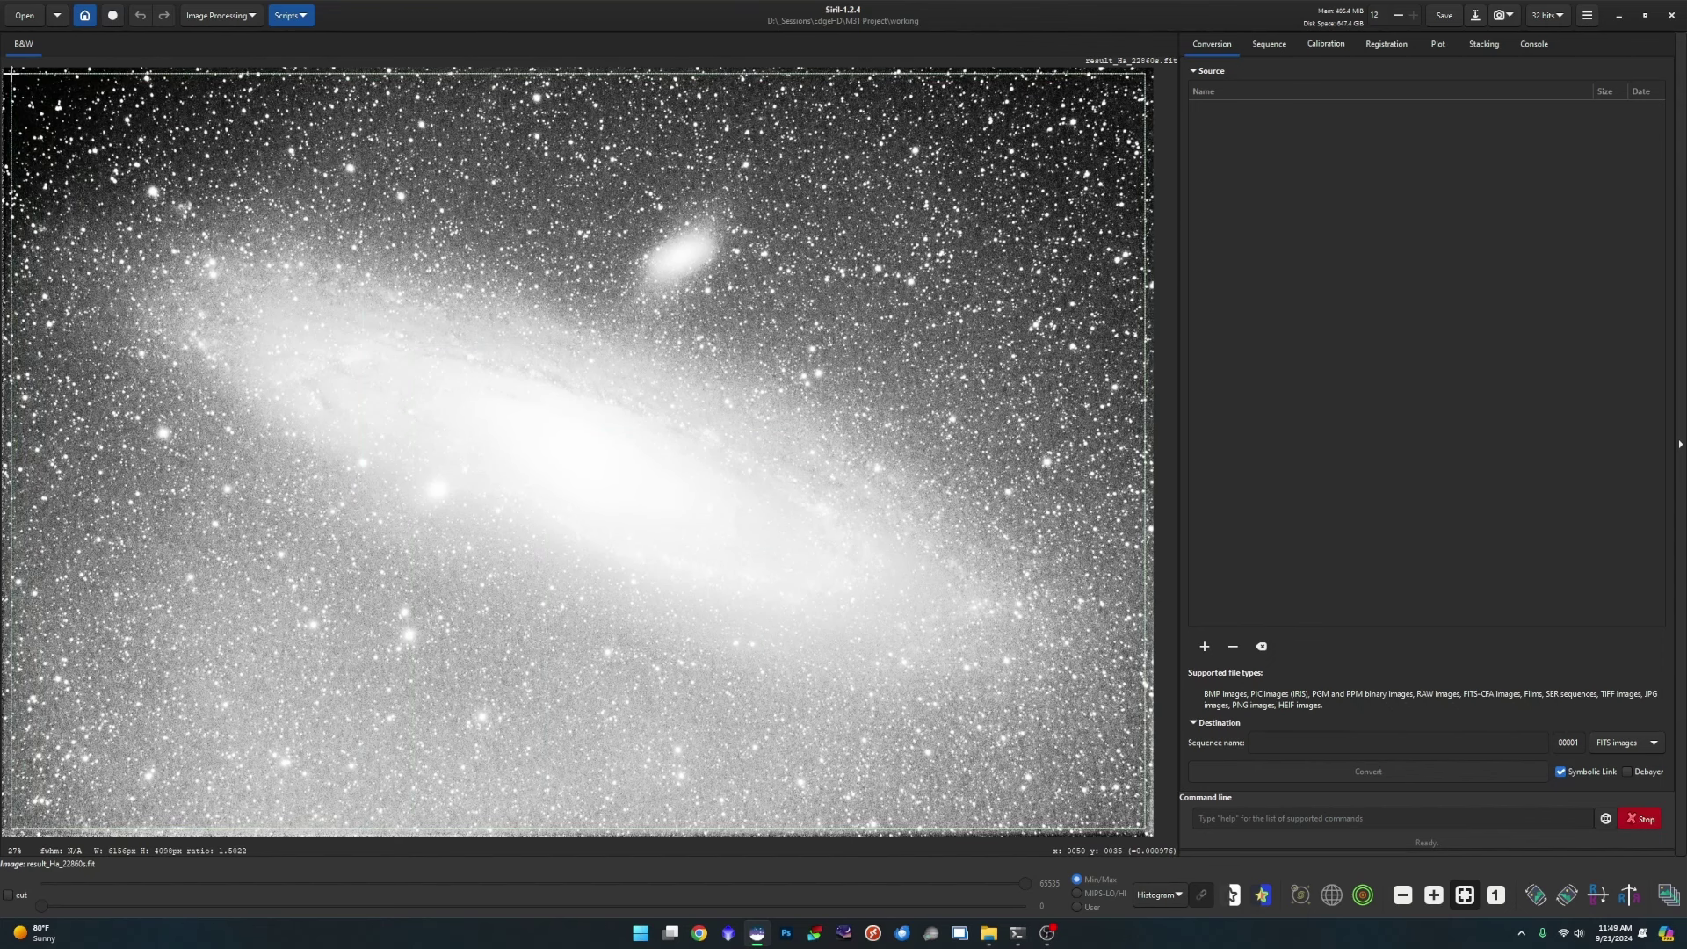
right_click(400, 290)
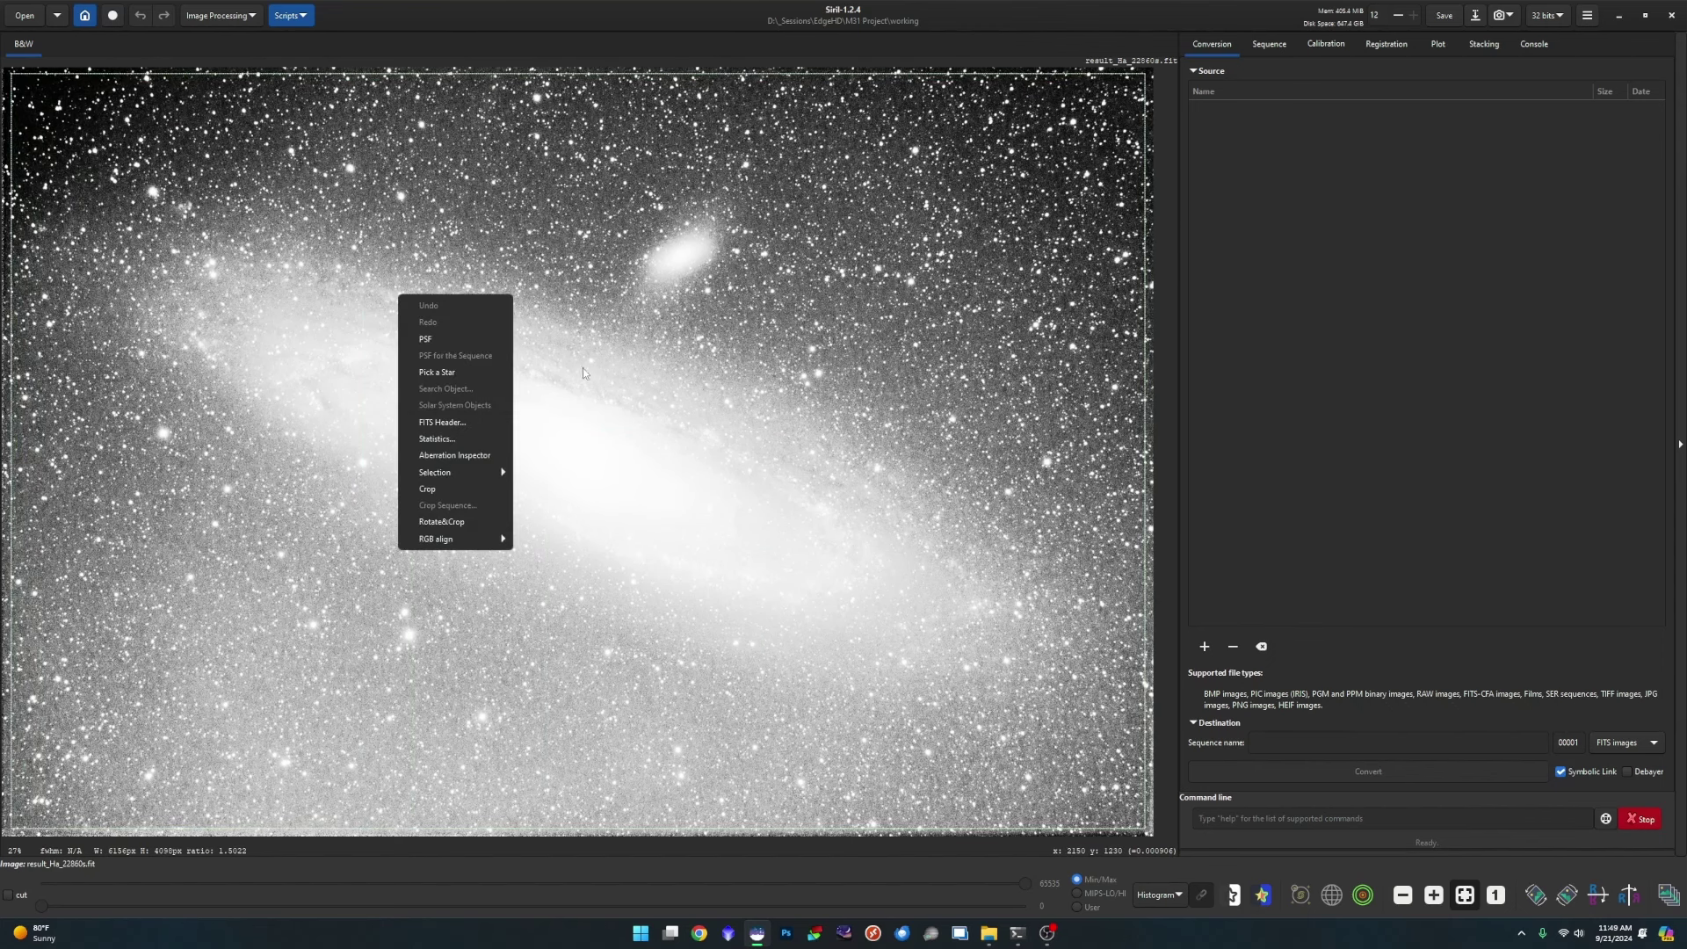
left_click(456, 490)
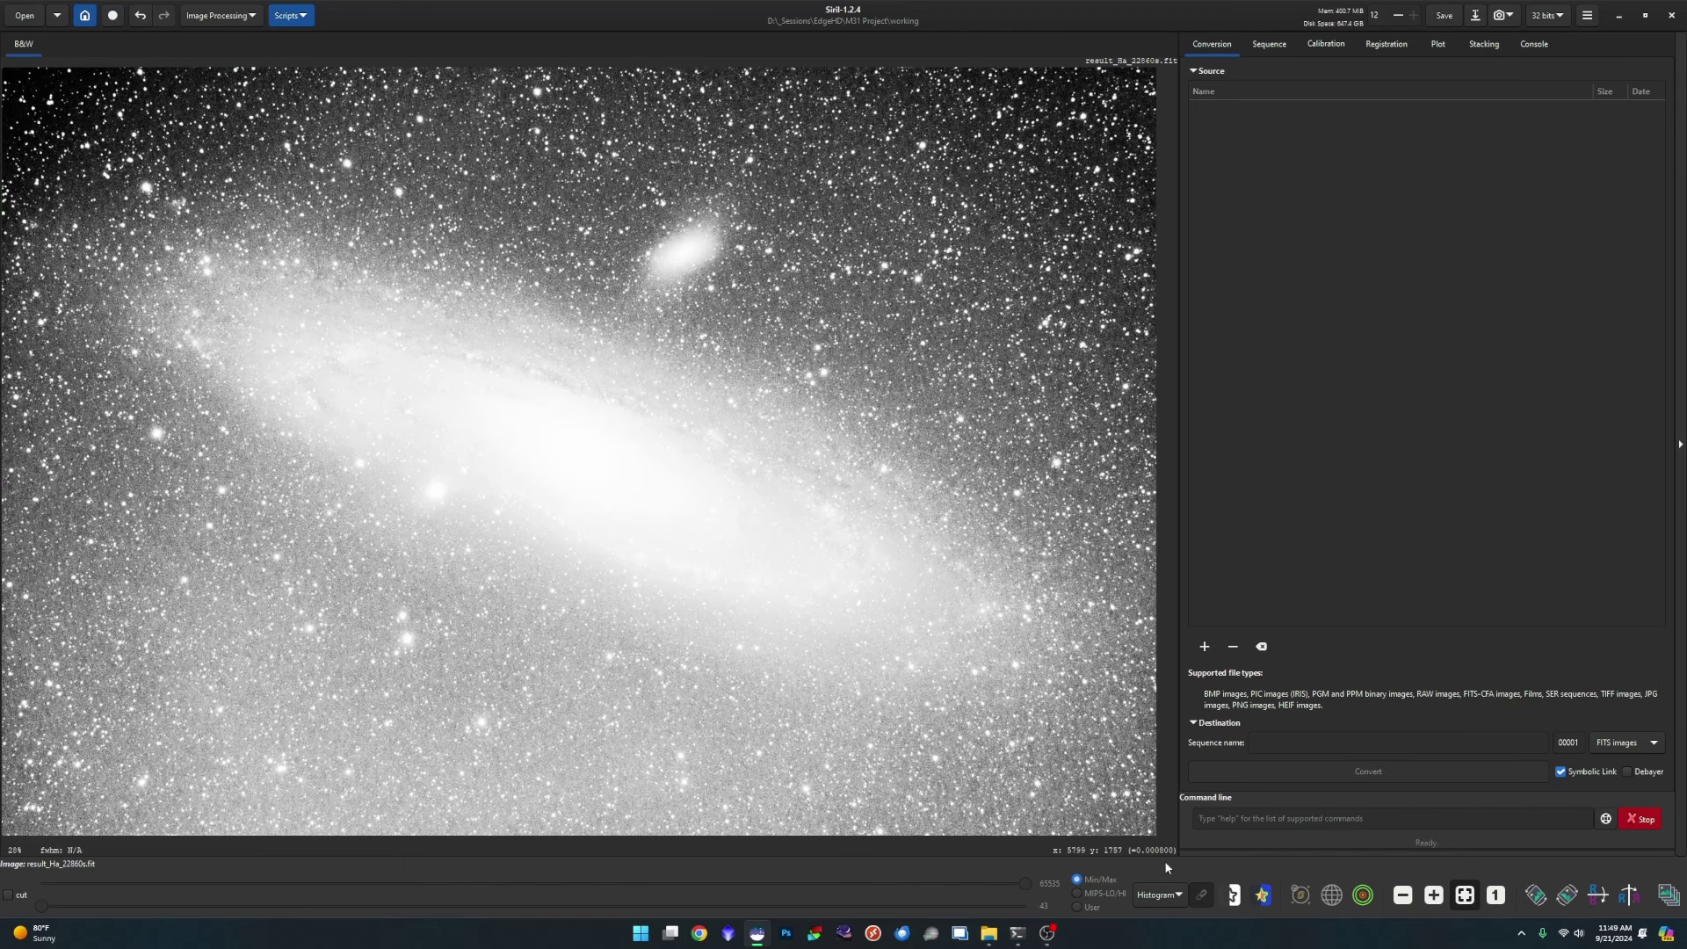
- Set the display mode of the Ha image to AutoStretch
left_click(1148, 900)
key("Escape")
key("Up")
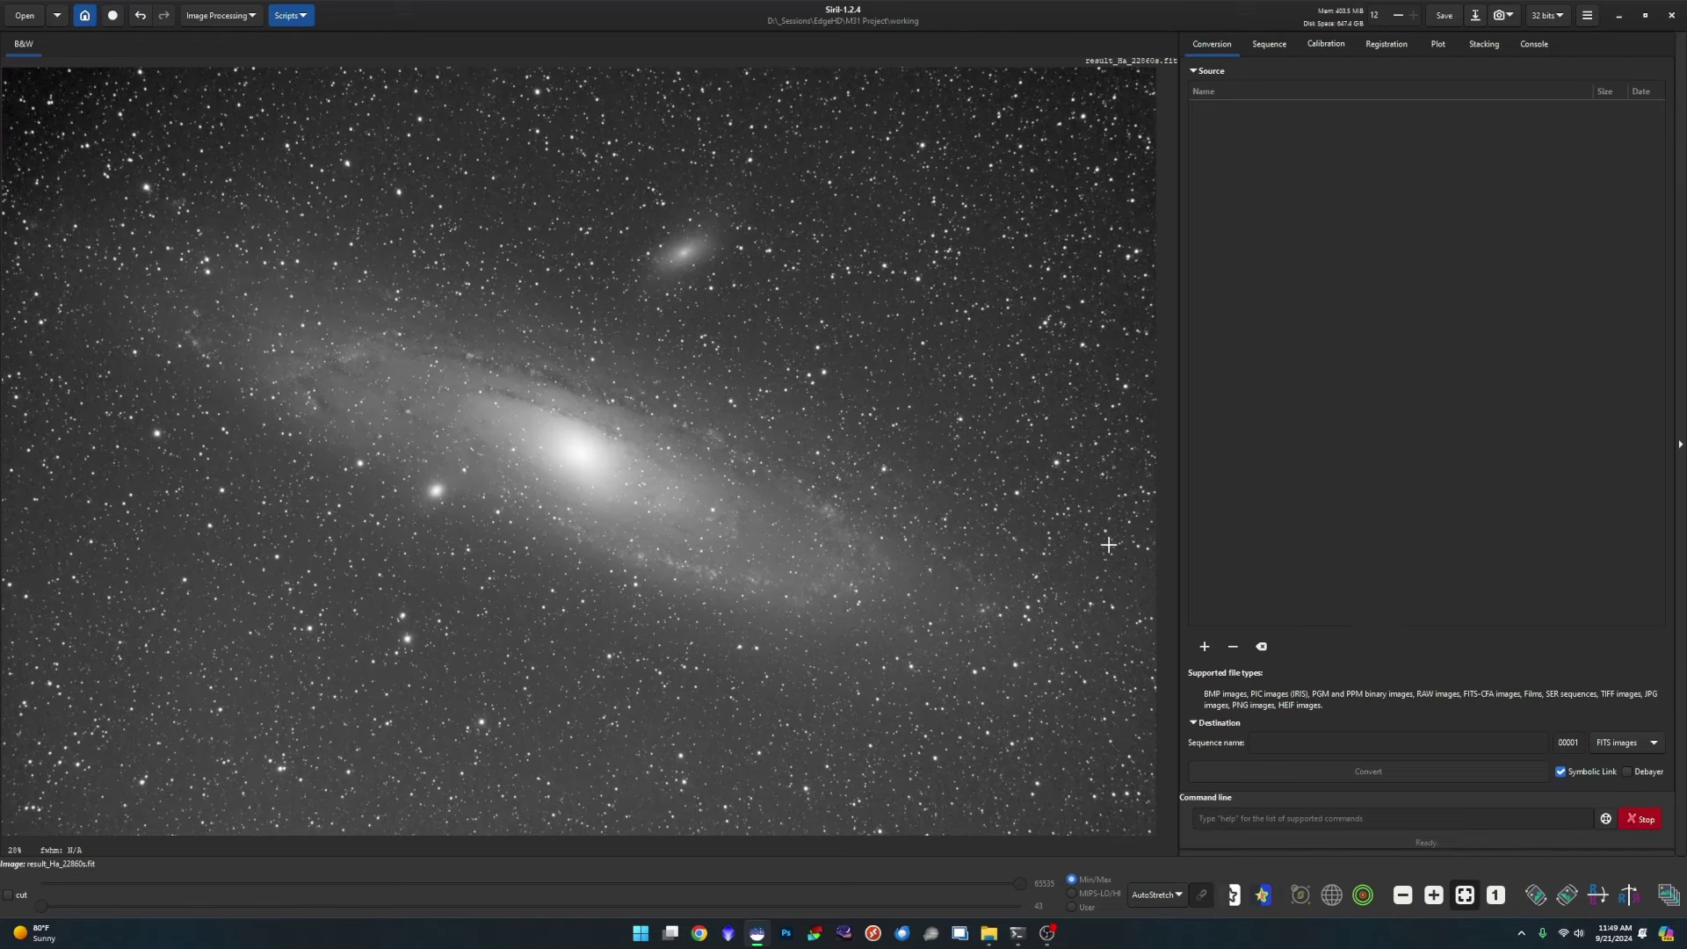
- Launch GraXpert, load result_23400s.fit and preview it with the 15% Bg, 3 sigma stretch
left_click(641, 934)
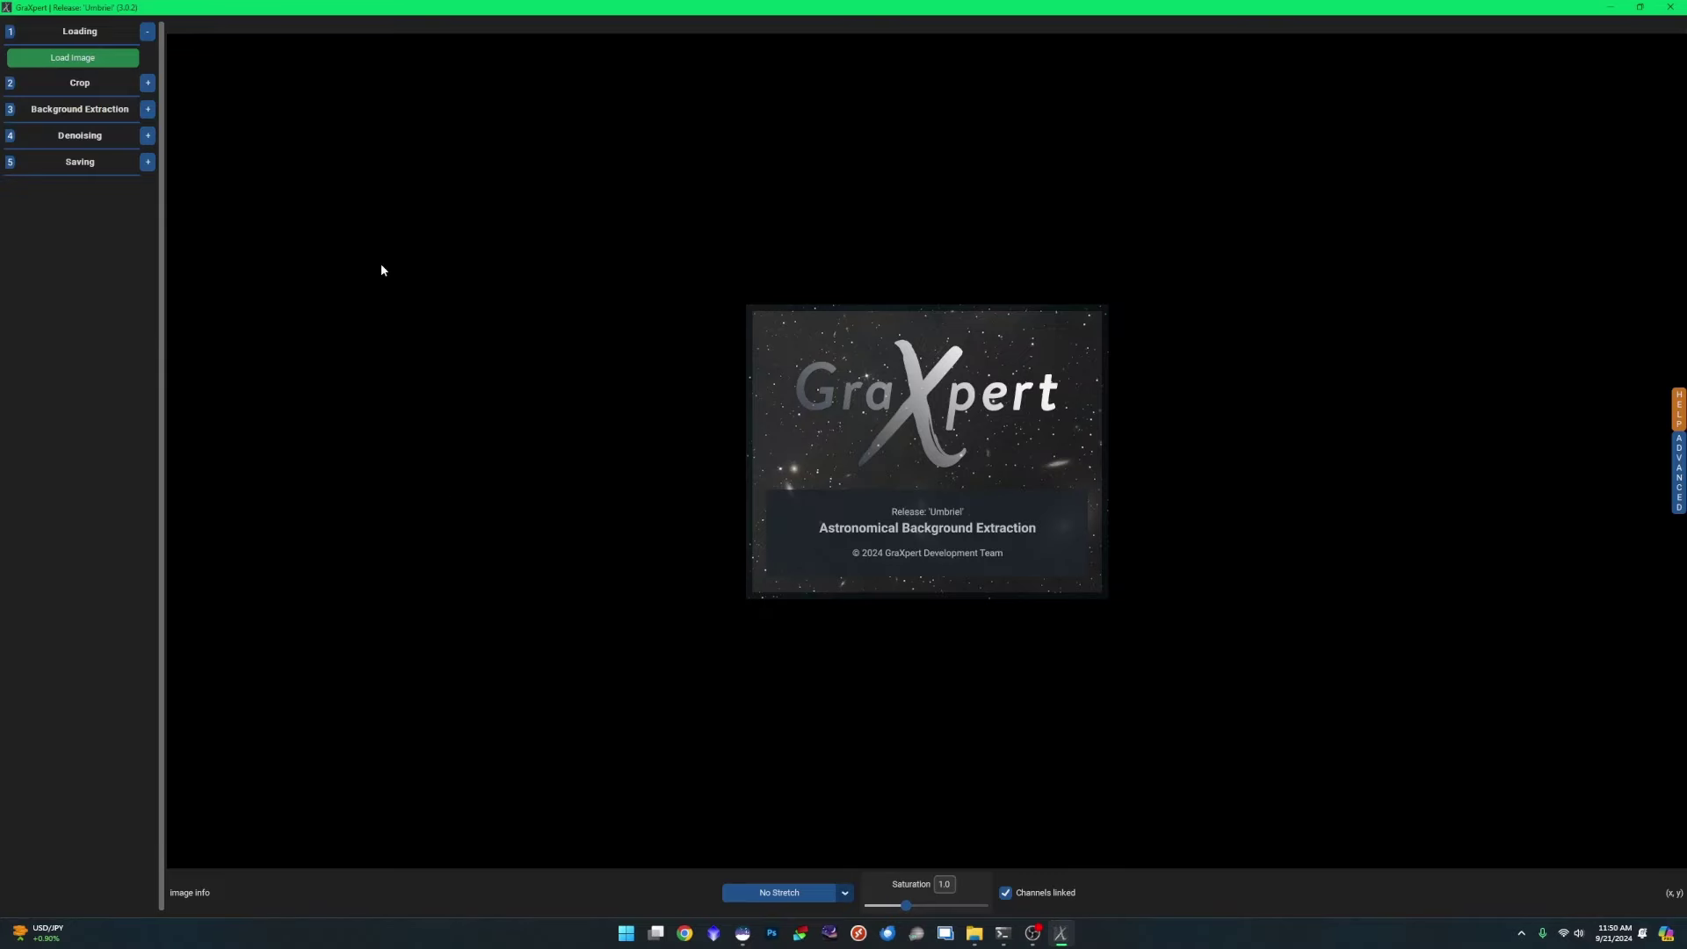
left_click(70, 57)
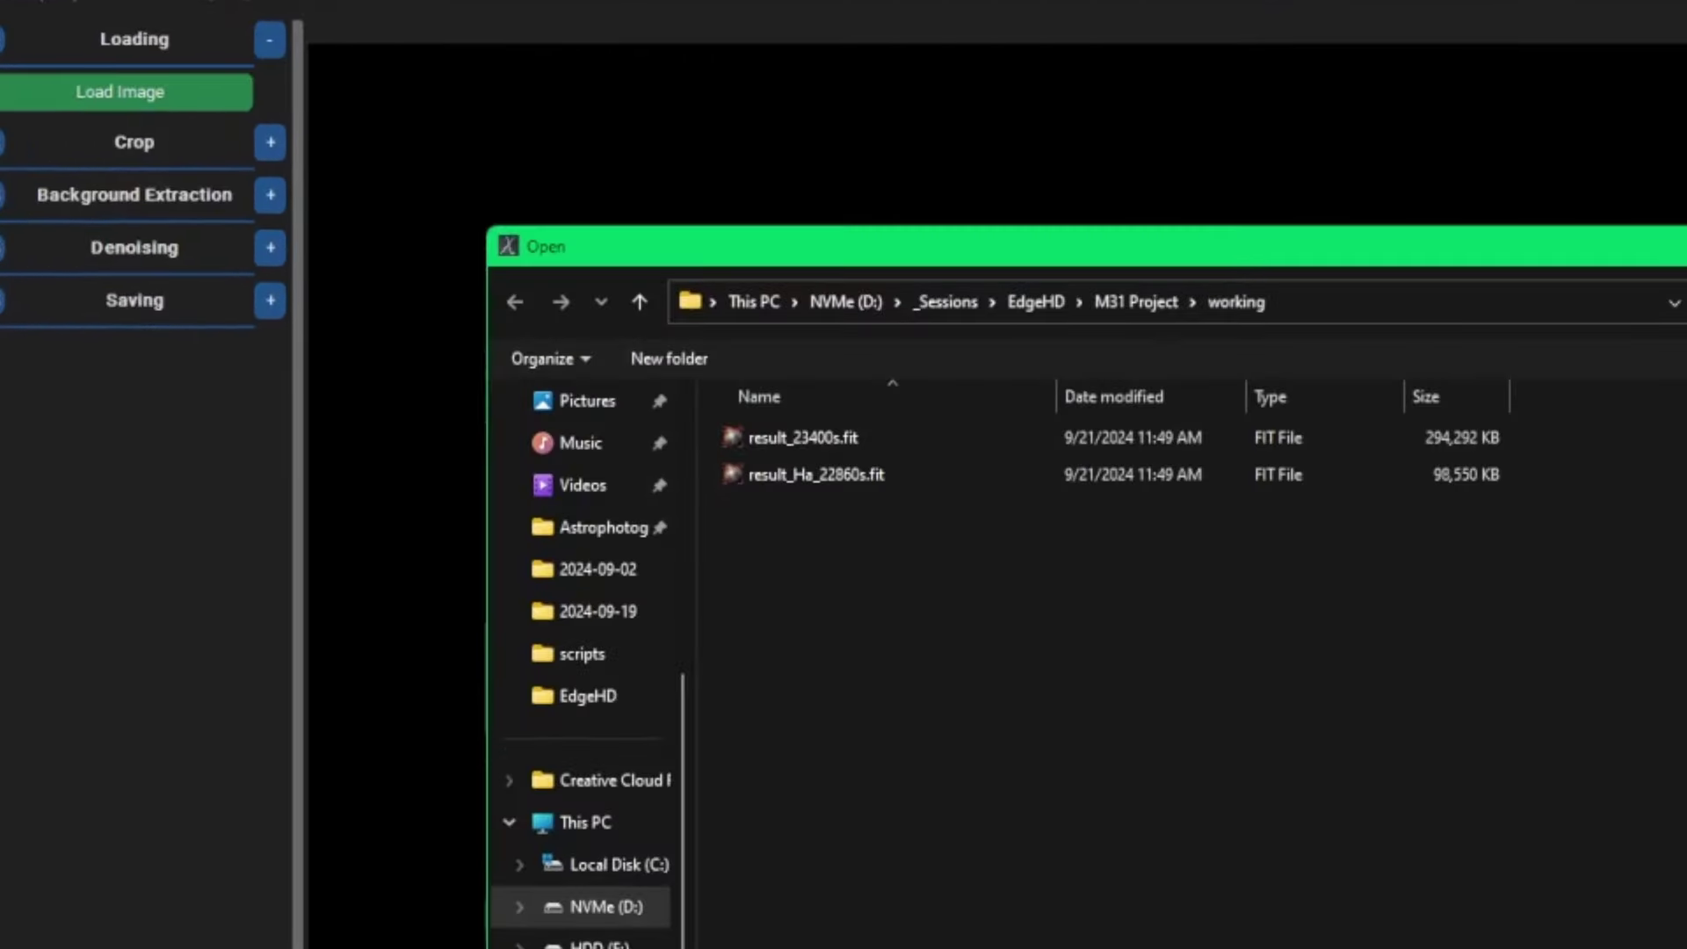
double_click(822, 437)
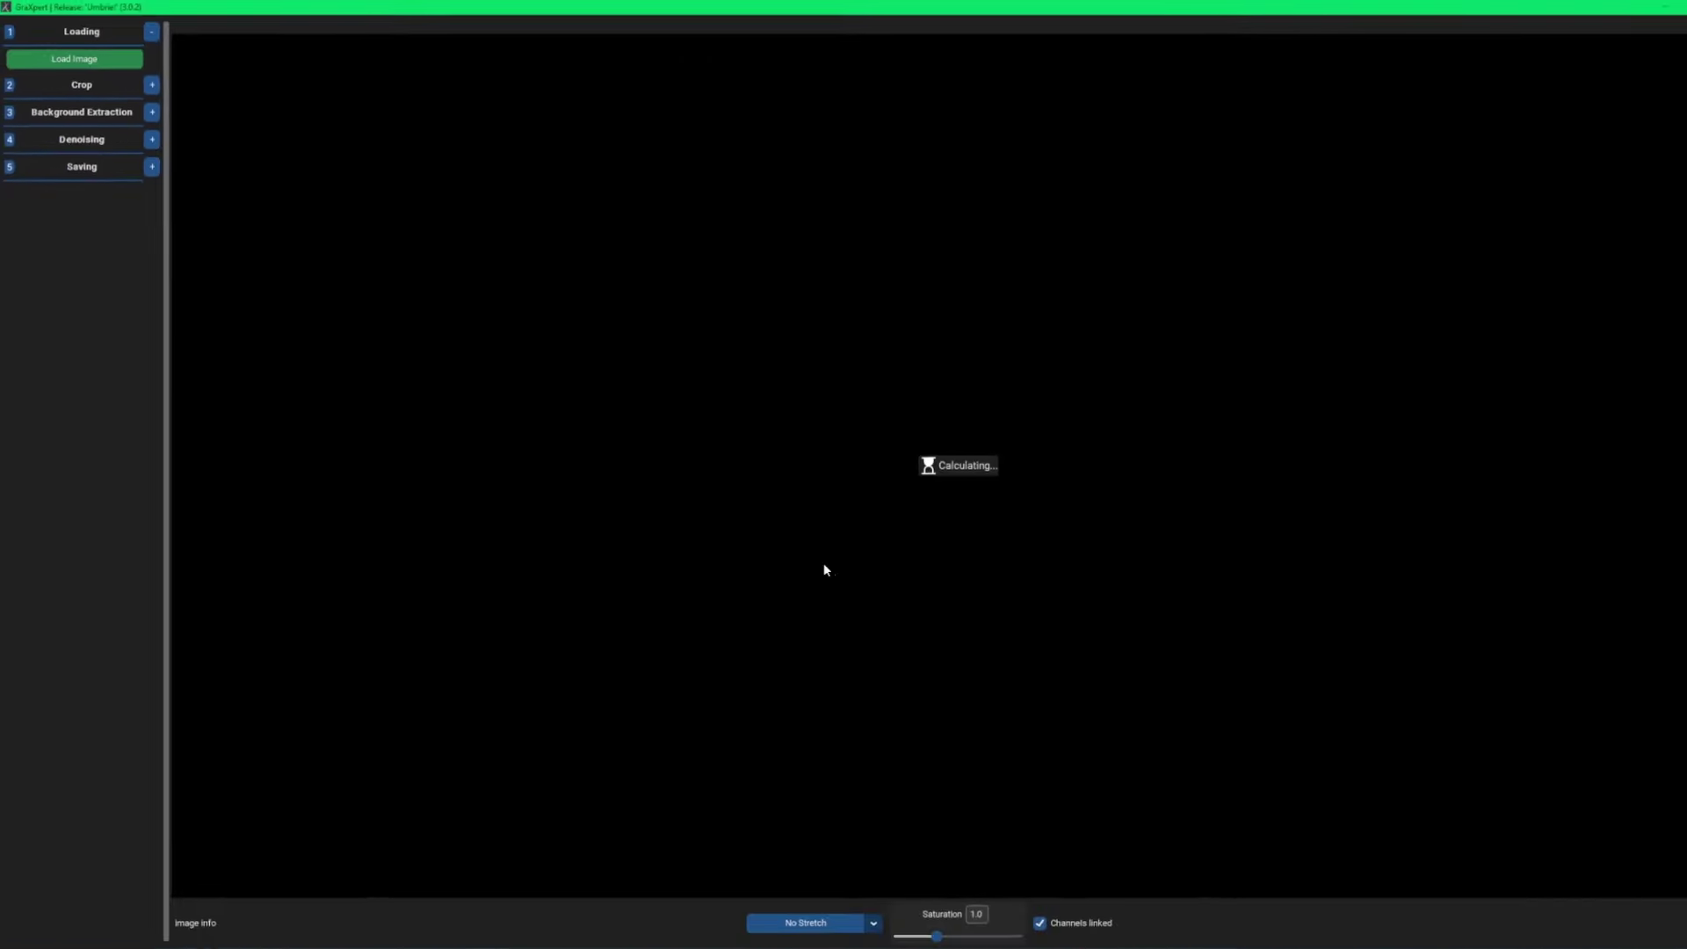
left_click(798, 898)
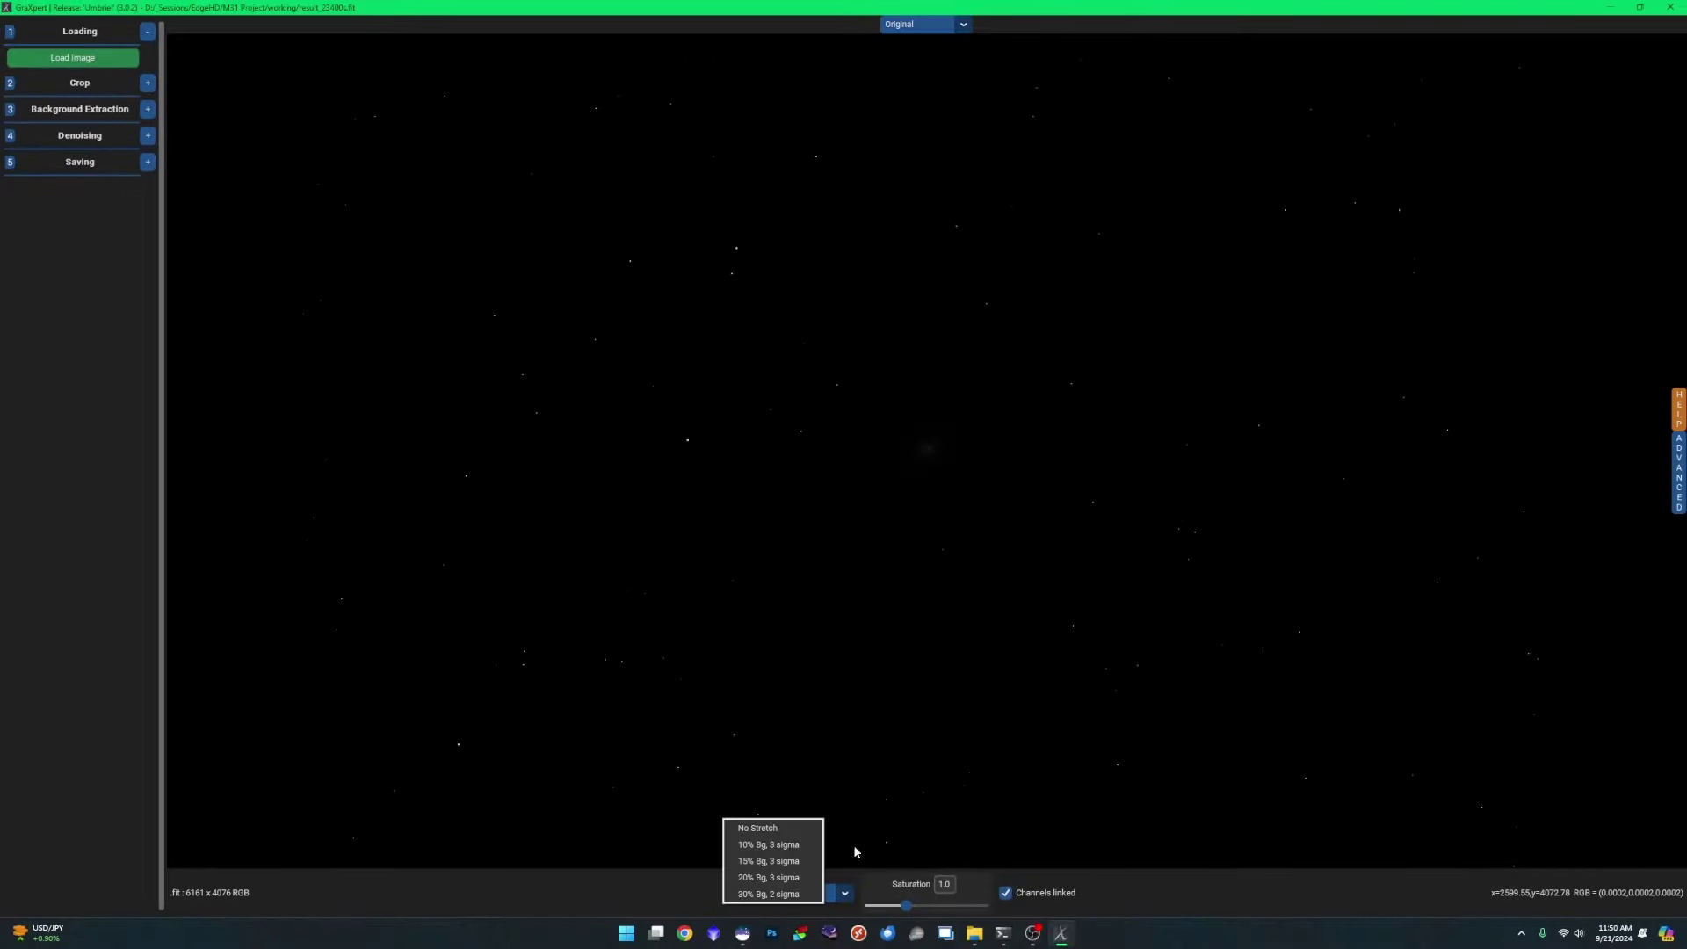
left_click(777, 861)
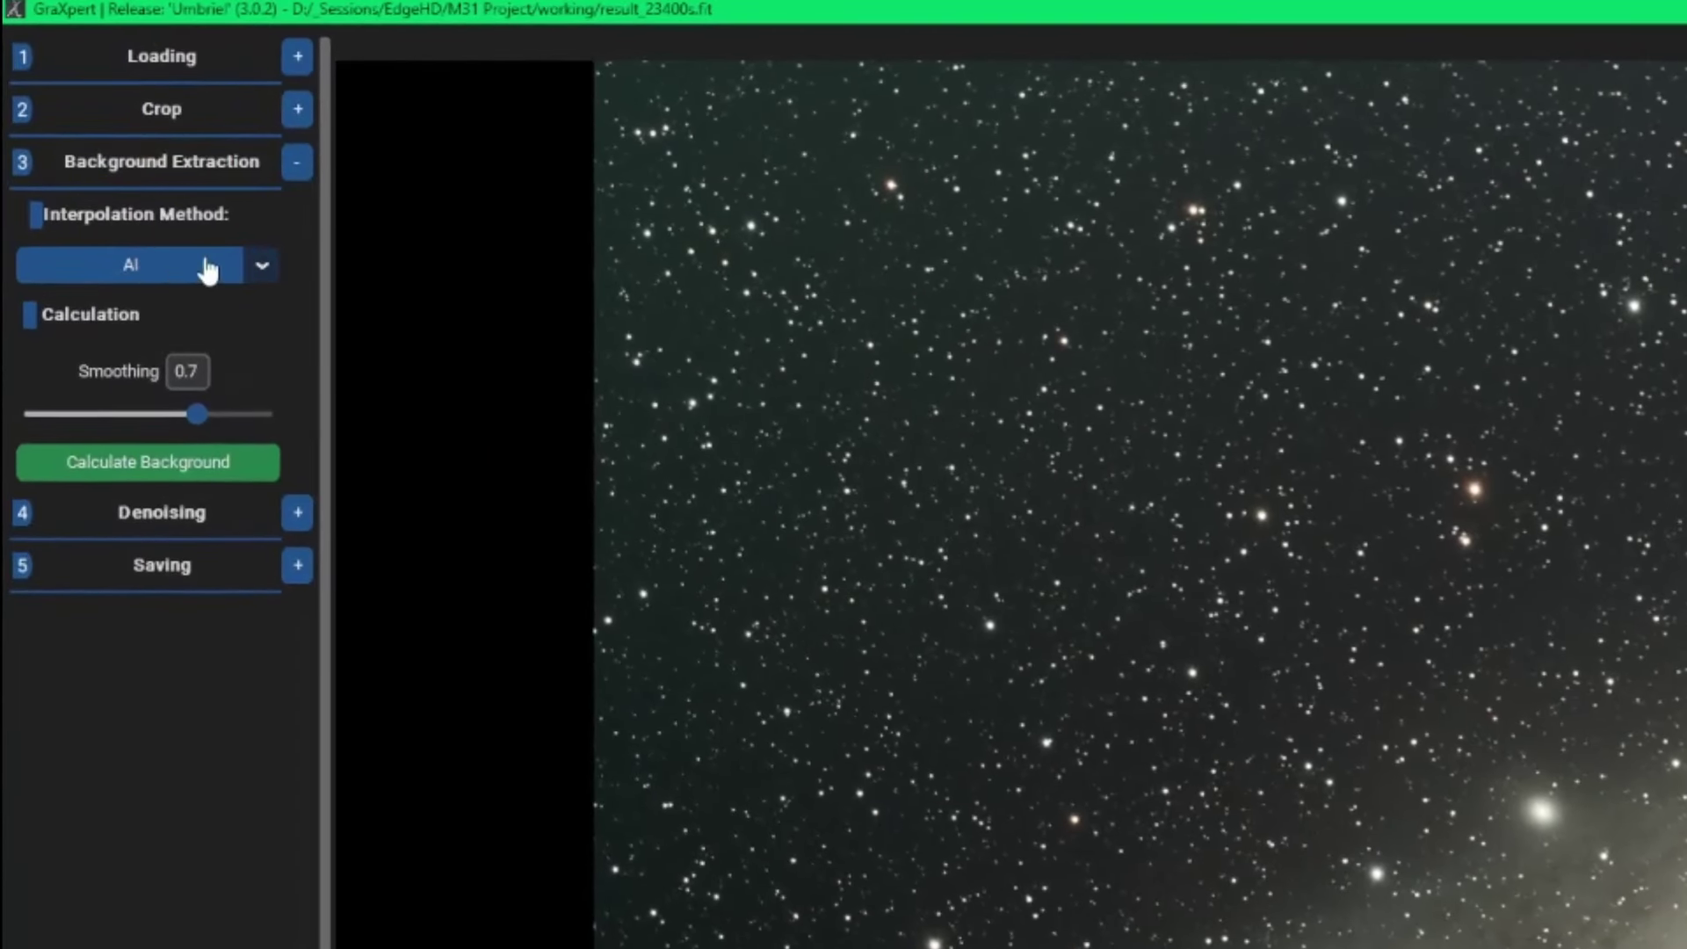
- Extract the background with the AI interpolation method at 0.7 smoothing and save the processed image as 32 bit Fits named RGB-BGE
left_click(256, 276)
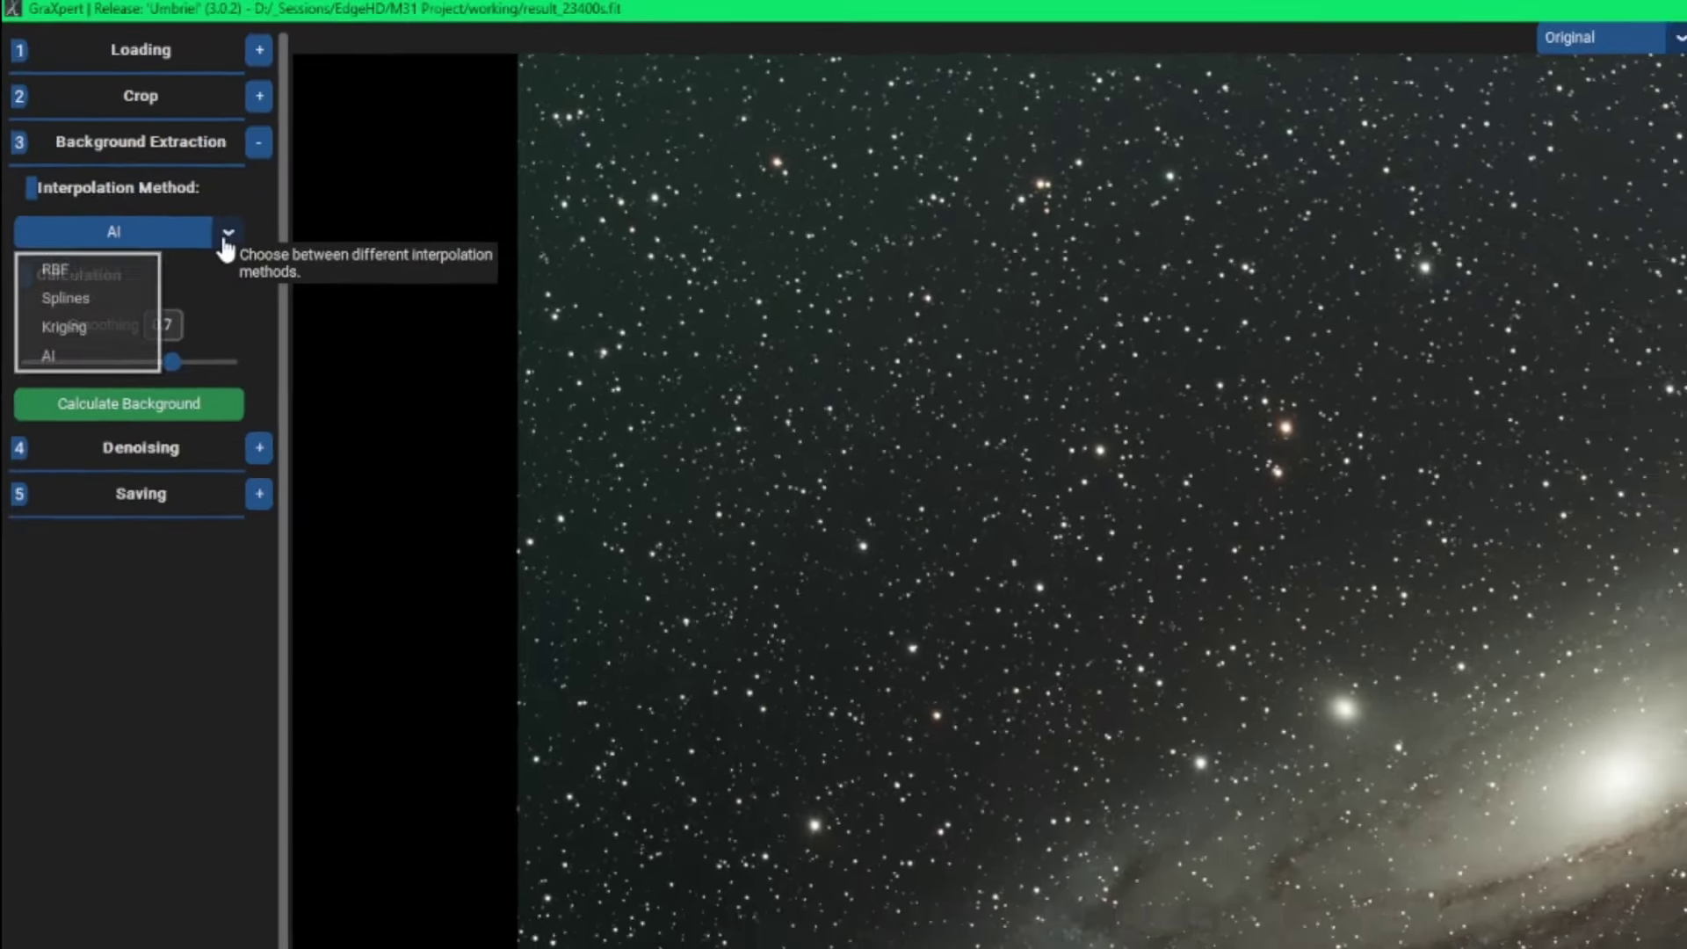
left_click(230, 463)
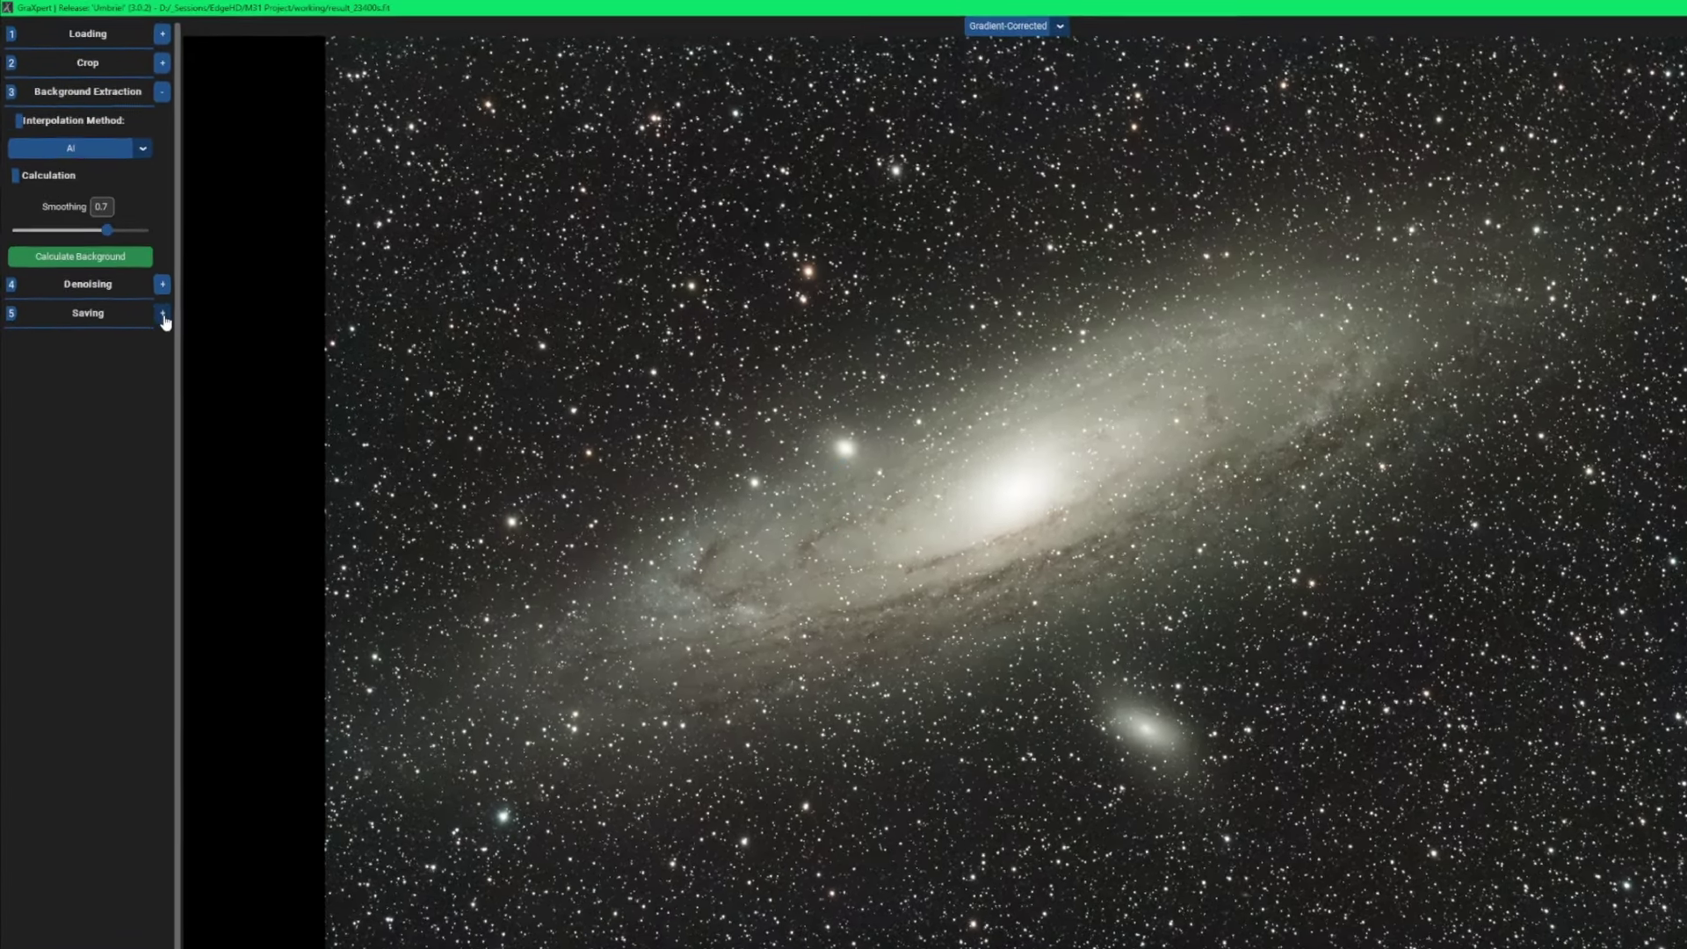
left_click(163, 314)
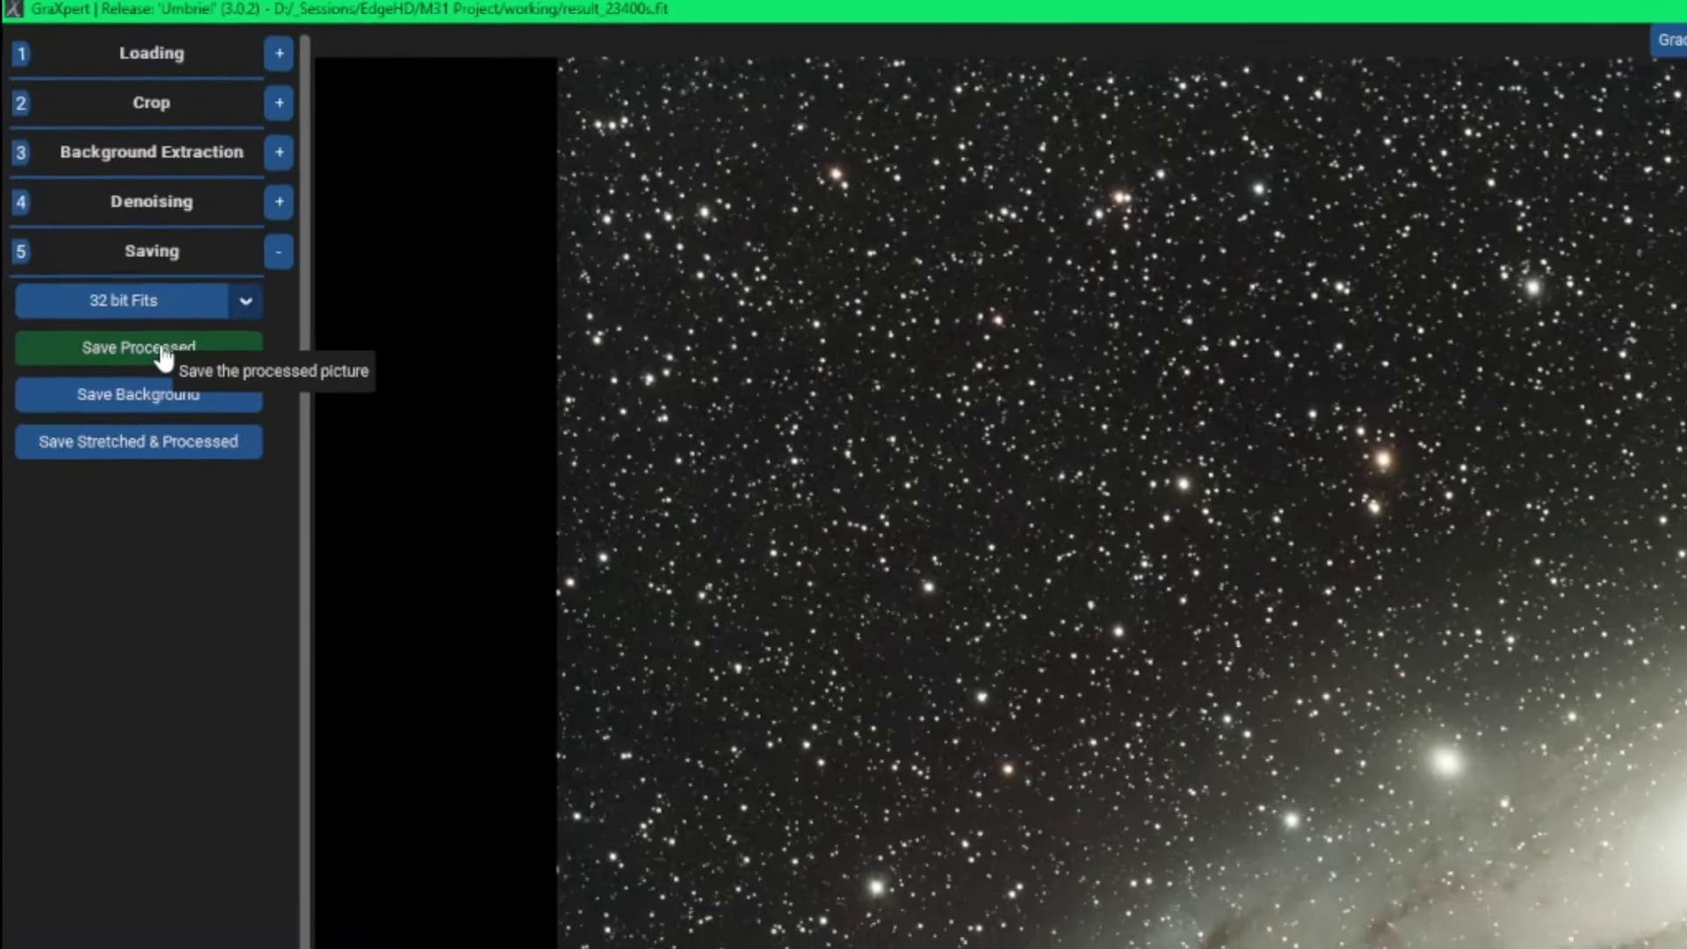
left_click(163, 350)
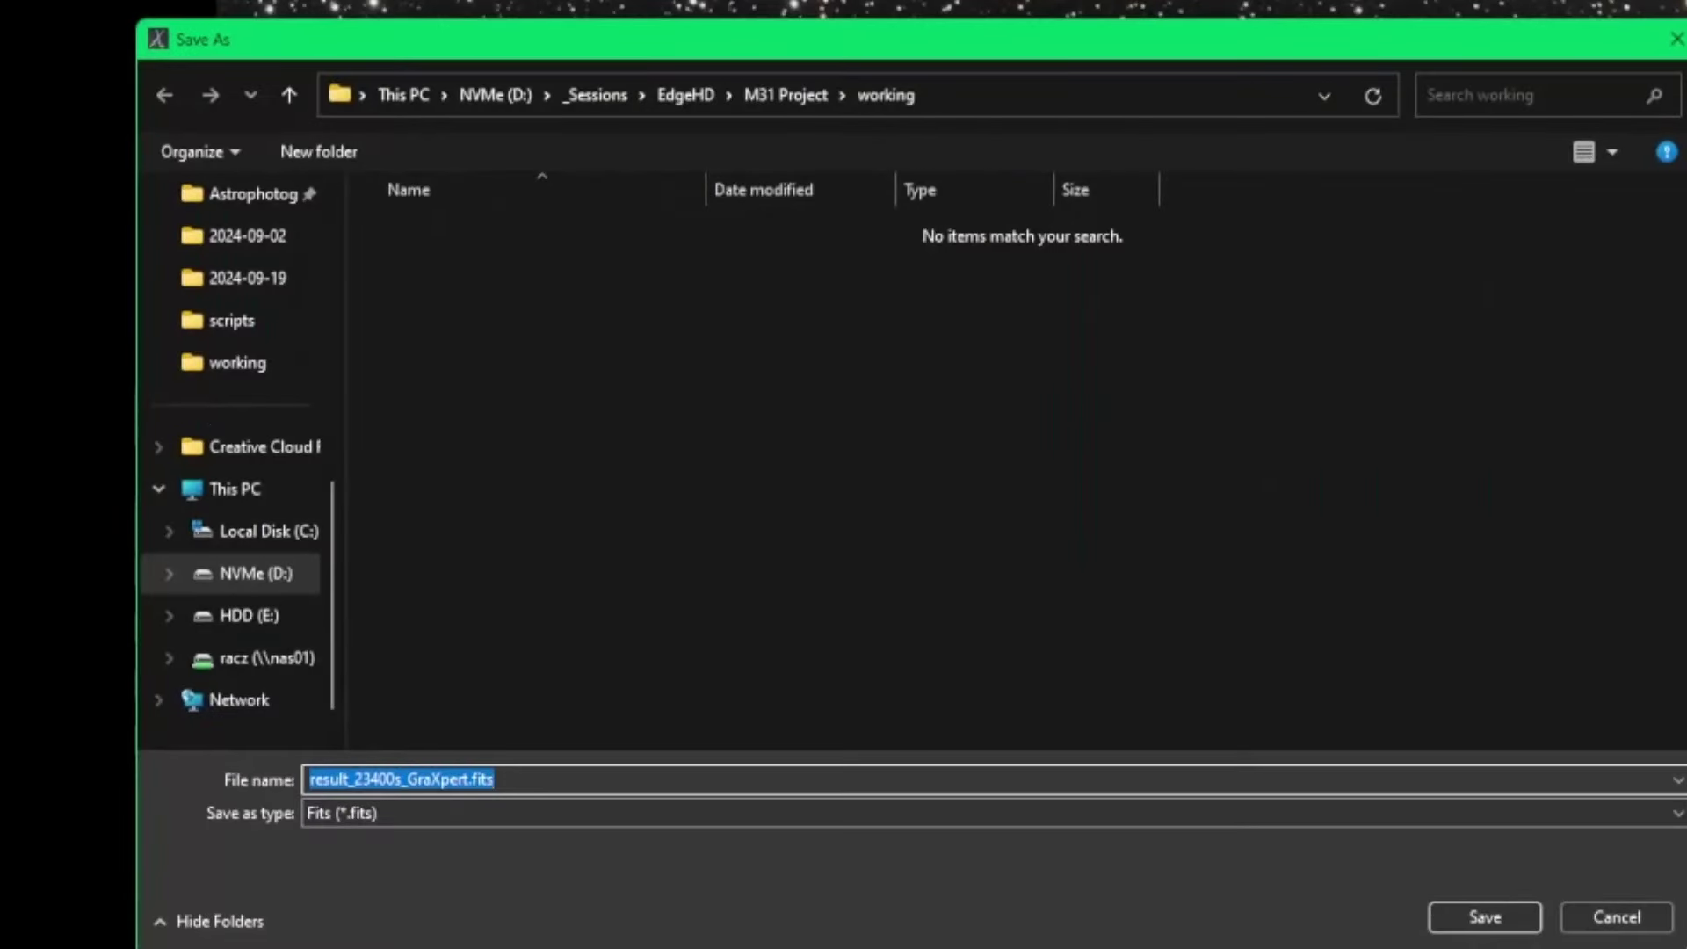
type("RGB-BG")
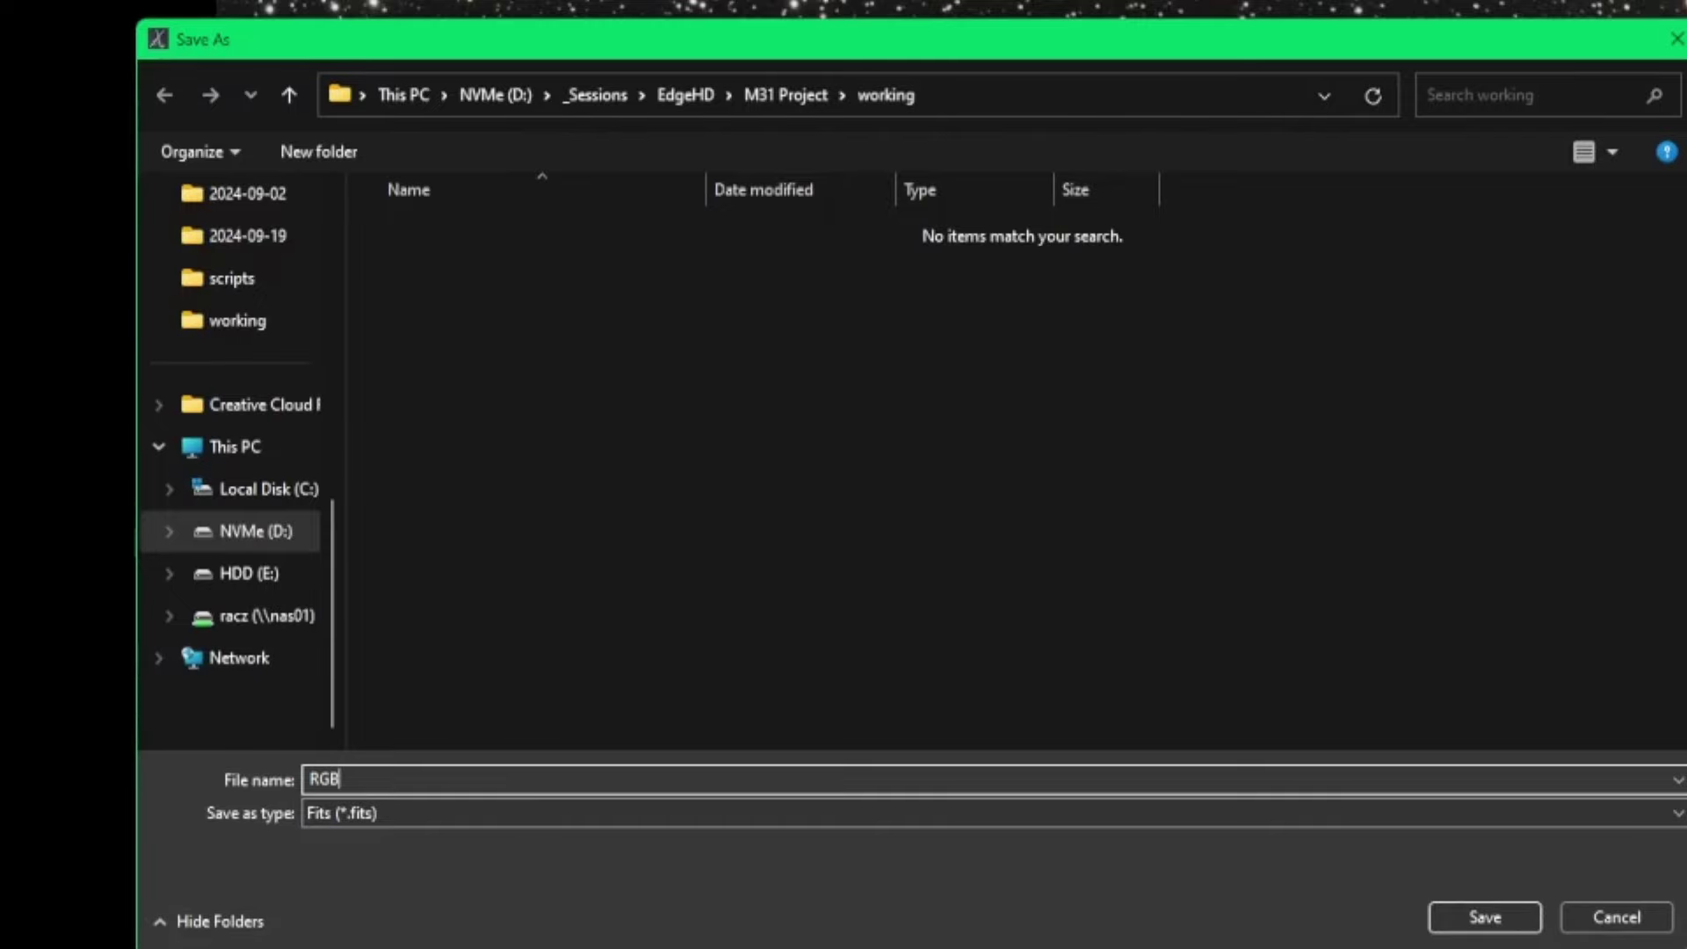
type("E")
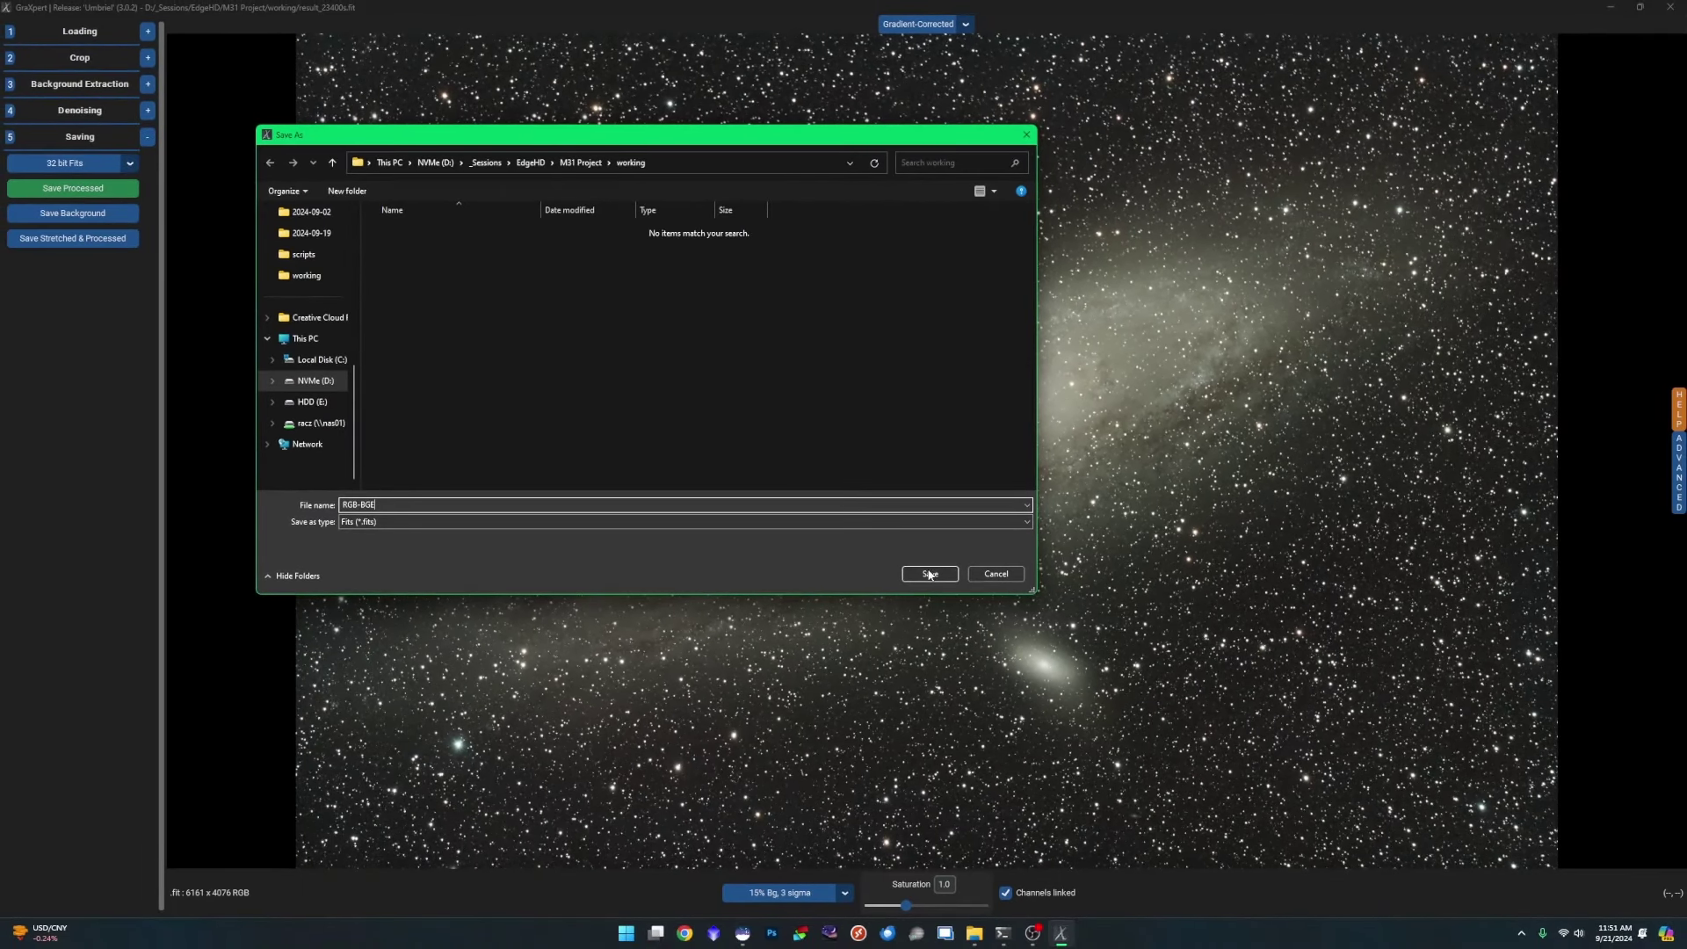
left_click(929, 574)
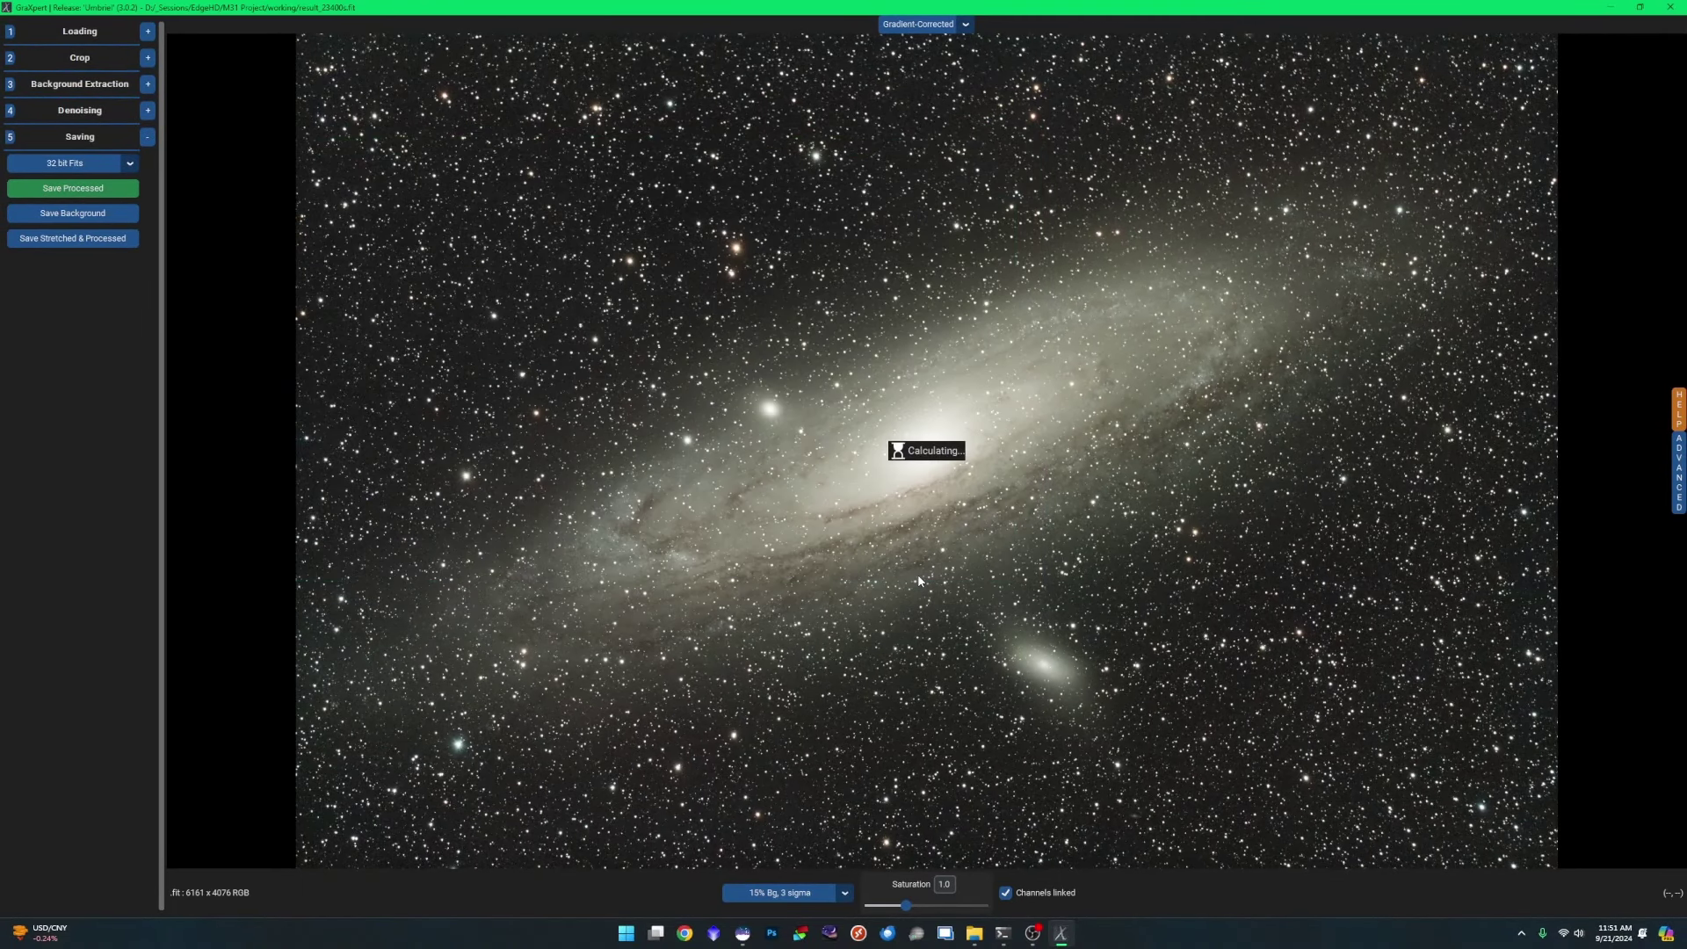
- Load result_Ha_22860s.fit and calculate its background with the AI method at 0.7 smoothing
left_click(147, 31)
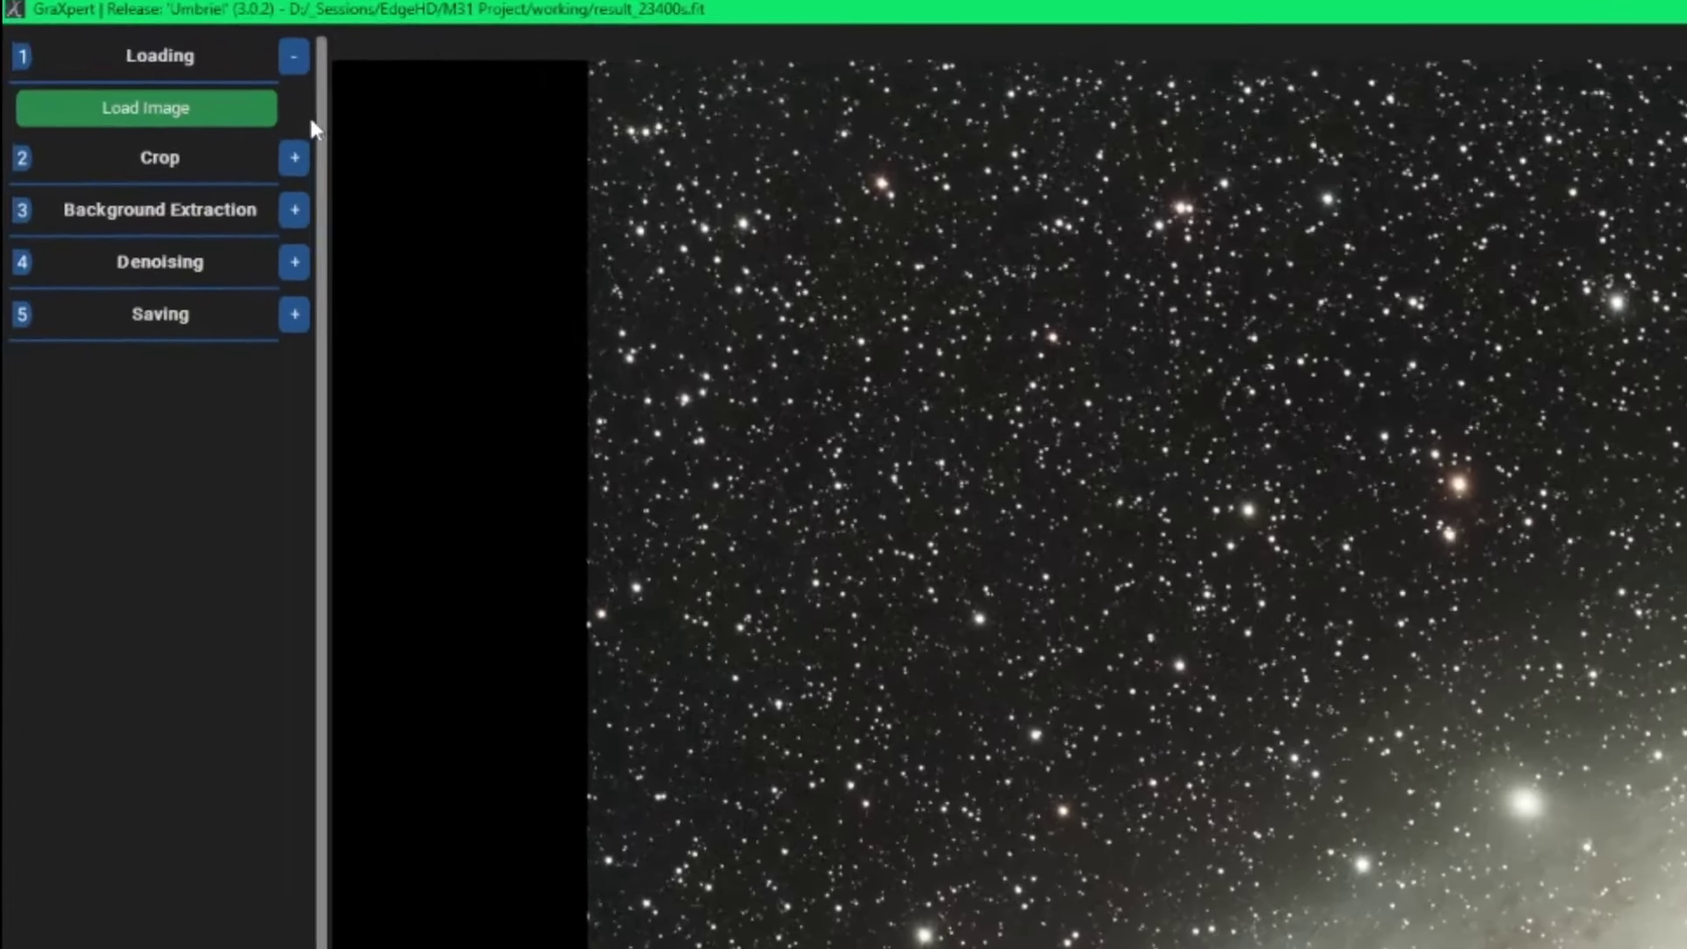
left_click(233, 114)
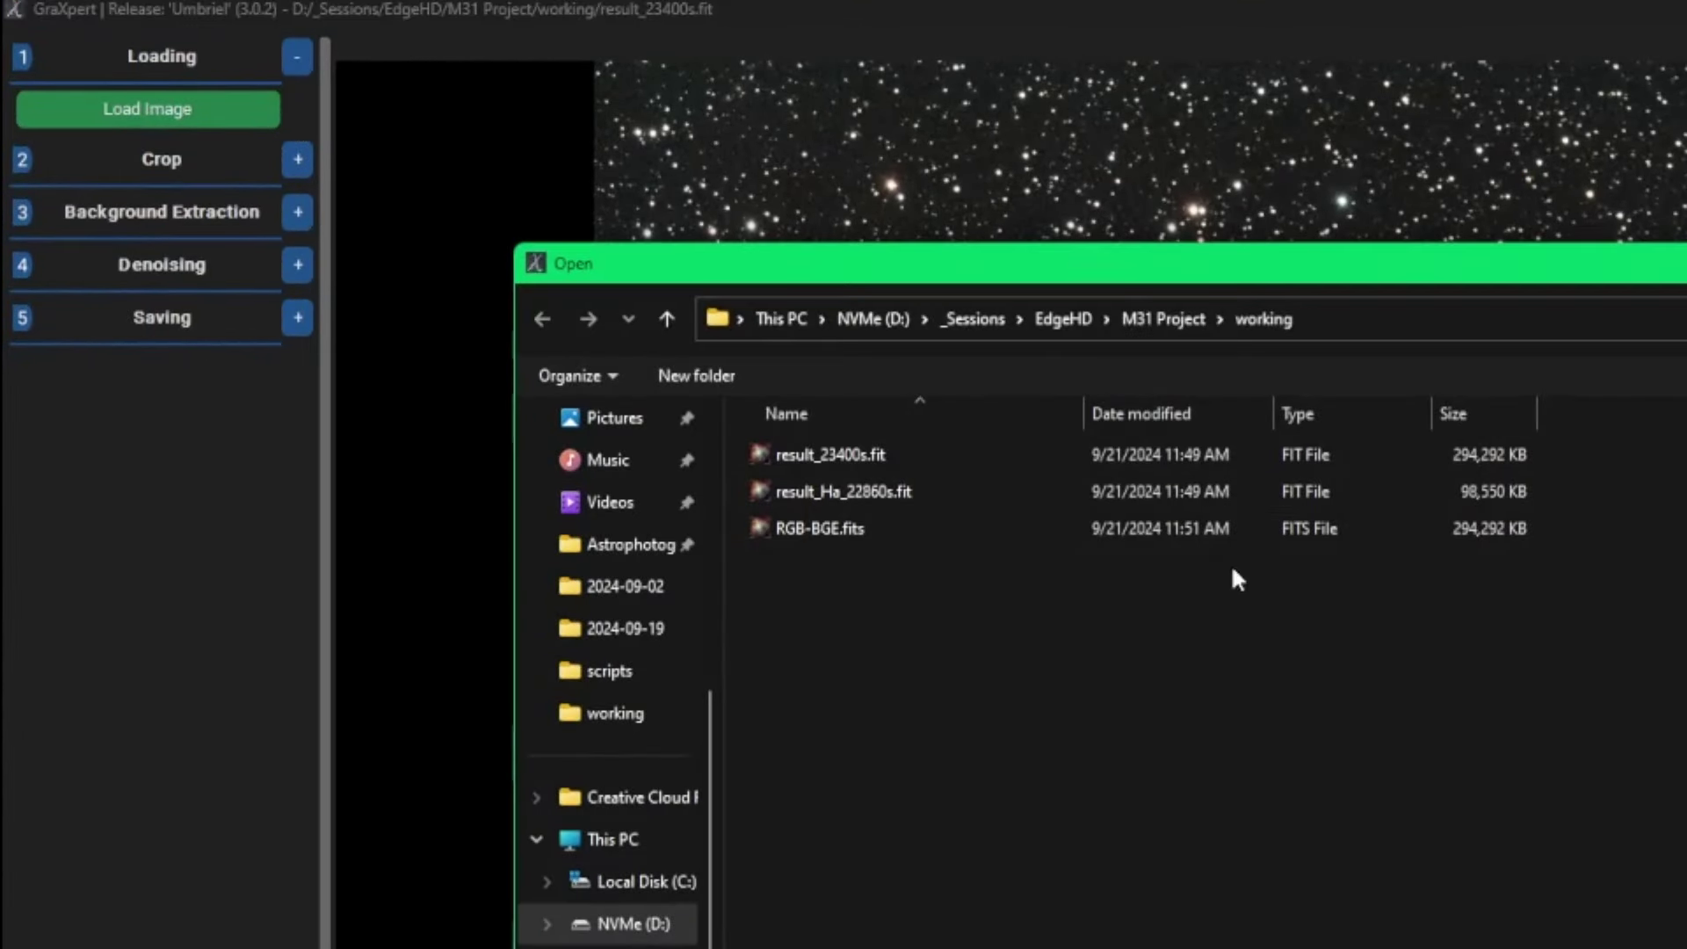
double_click(922, 491)
left_click(297, 211)
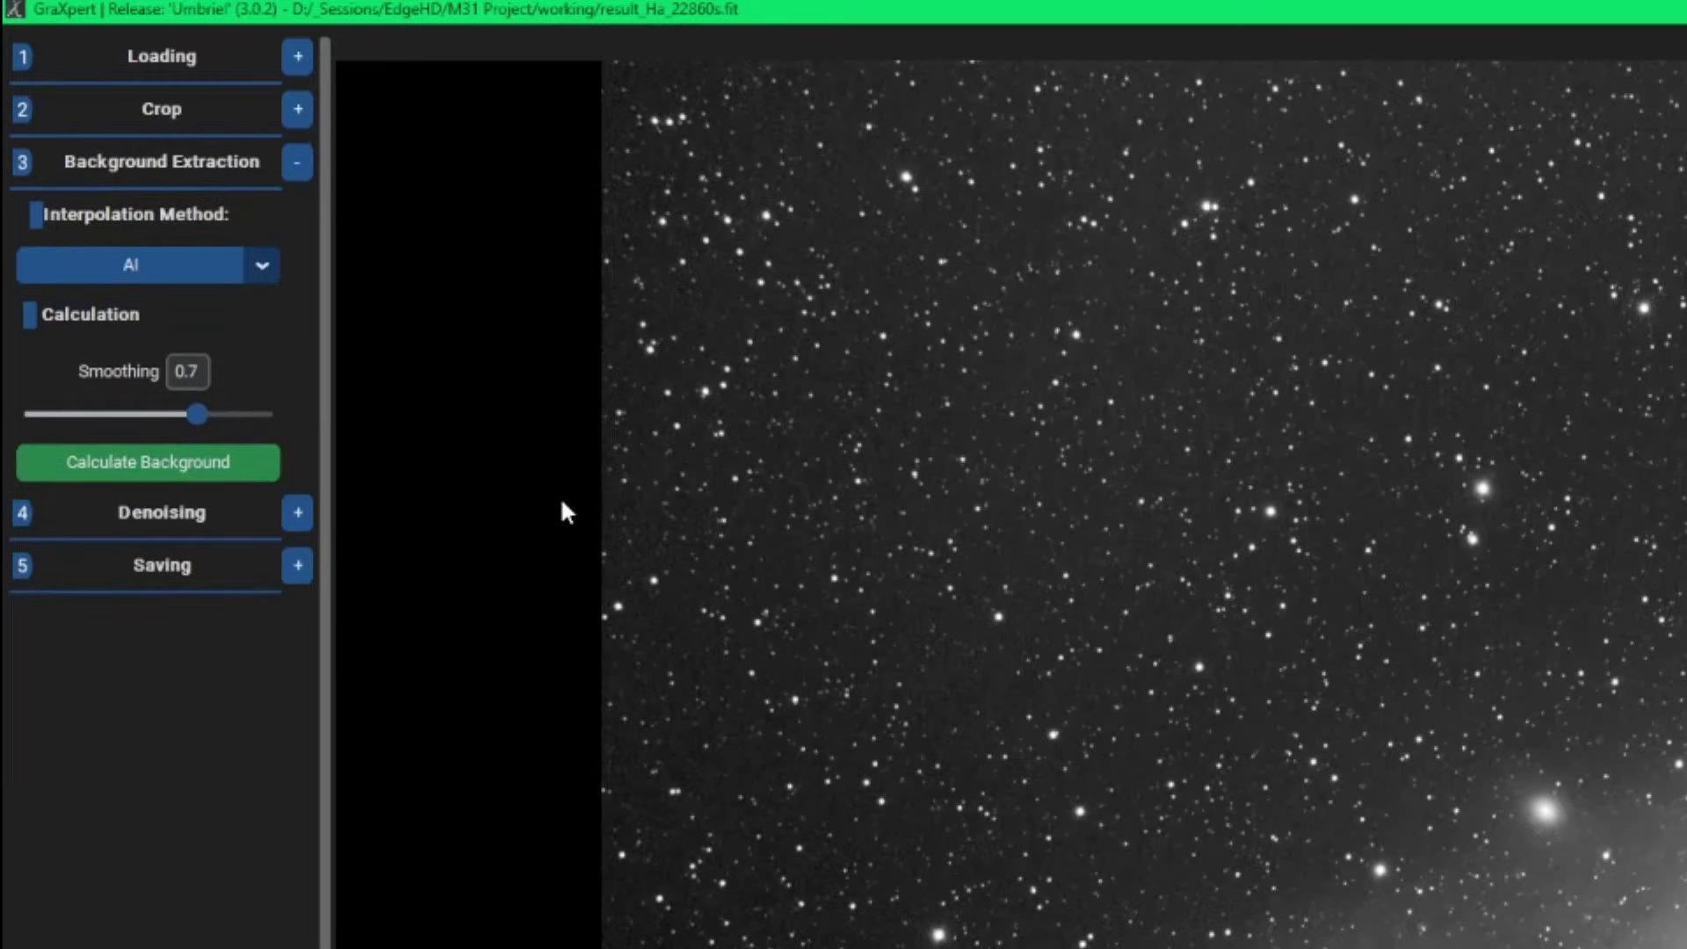
left_click(176, 462)
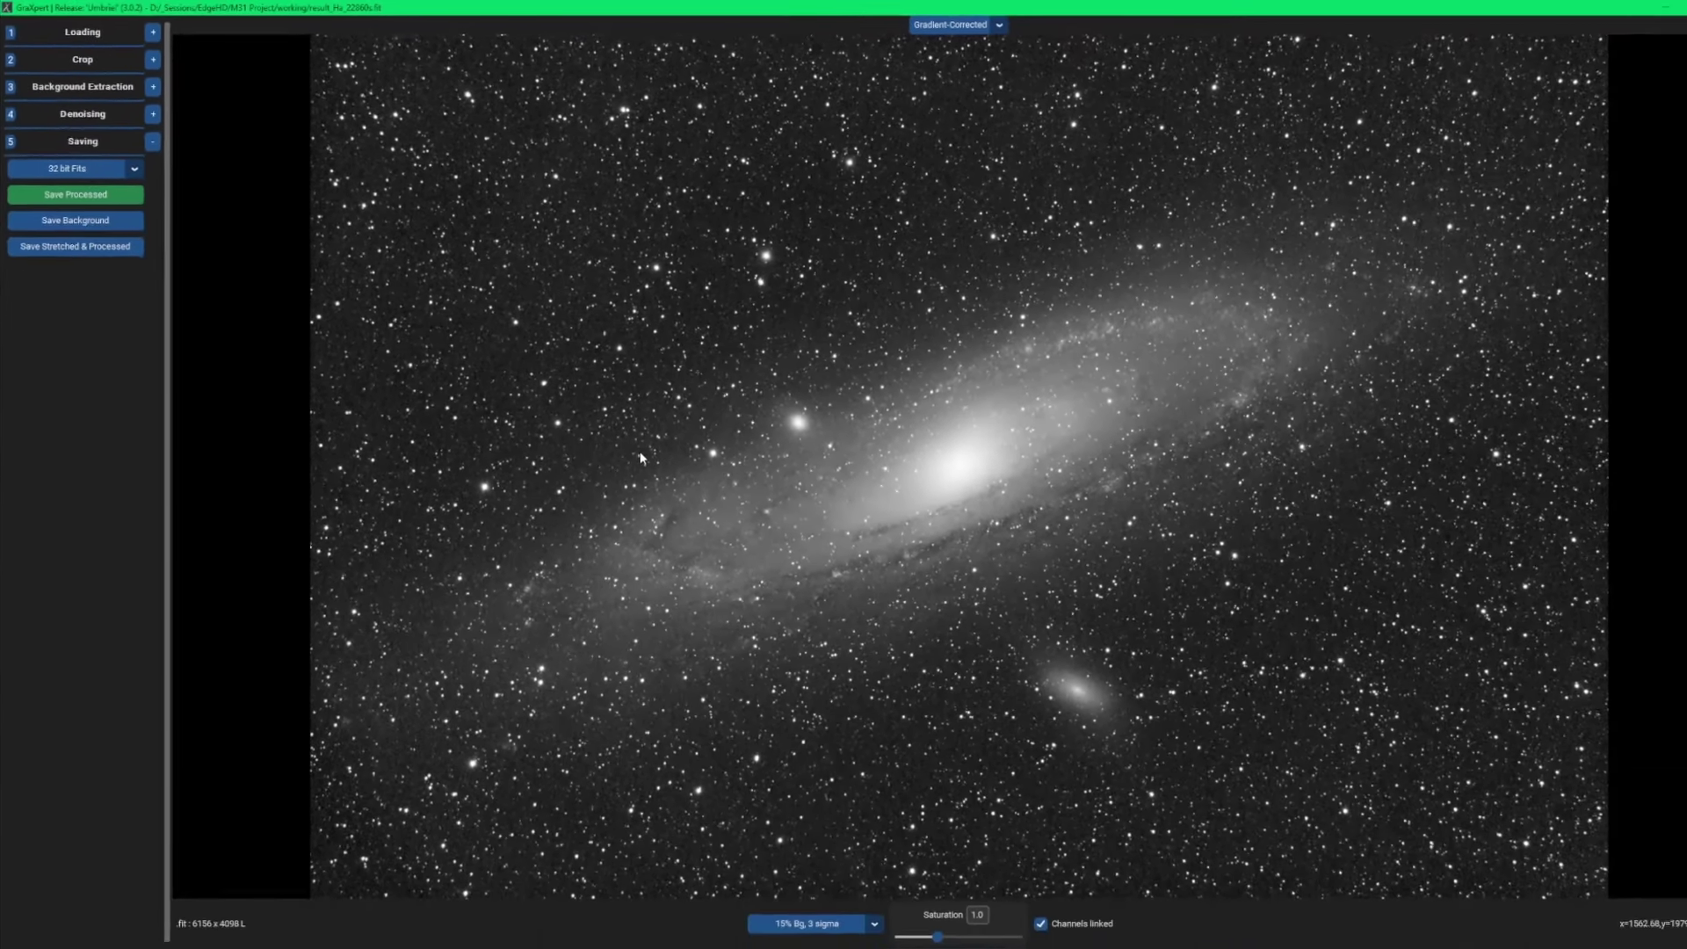
- Save the processed Ha image as a 32 bit Fits file named Ha-BGE
left_click(75, 194)
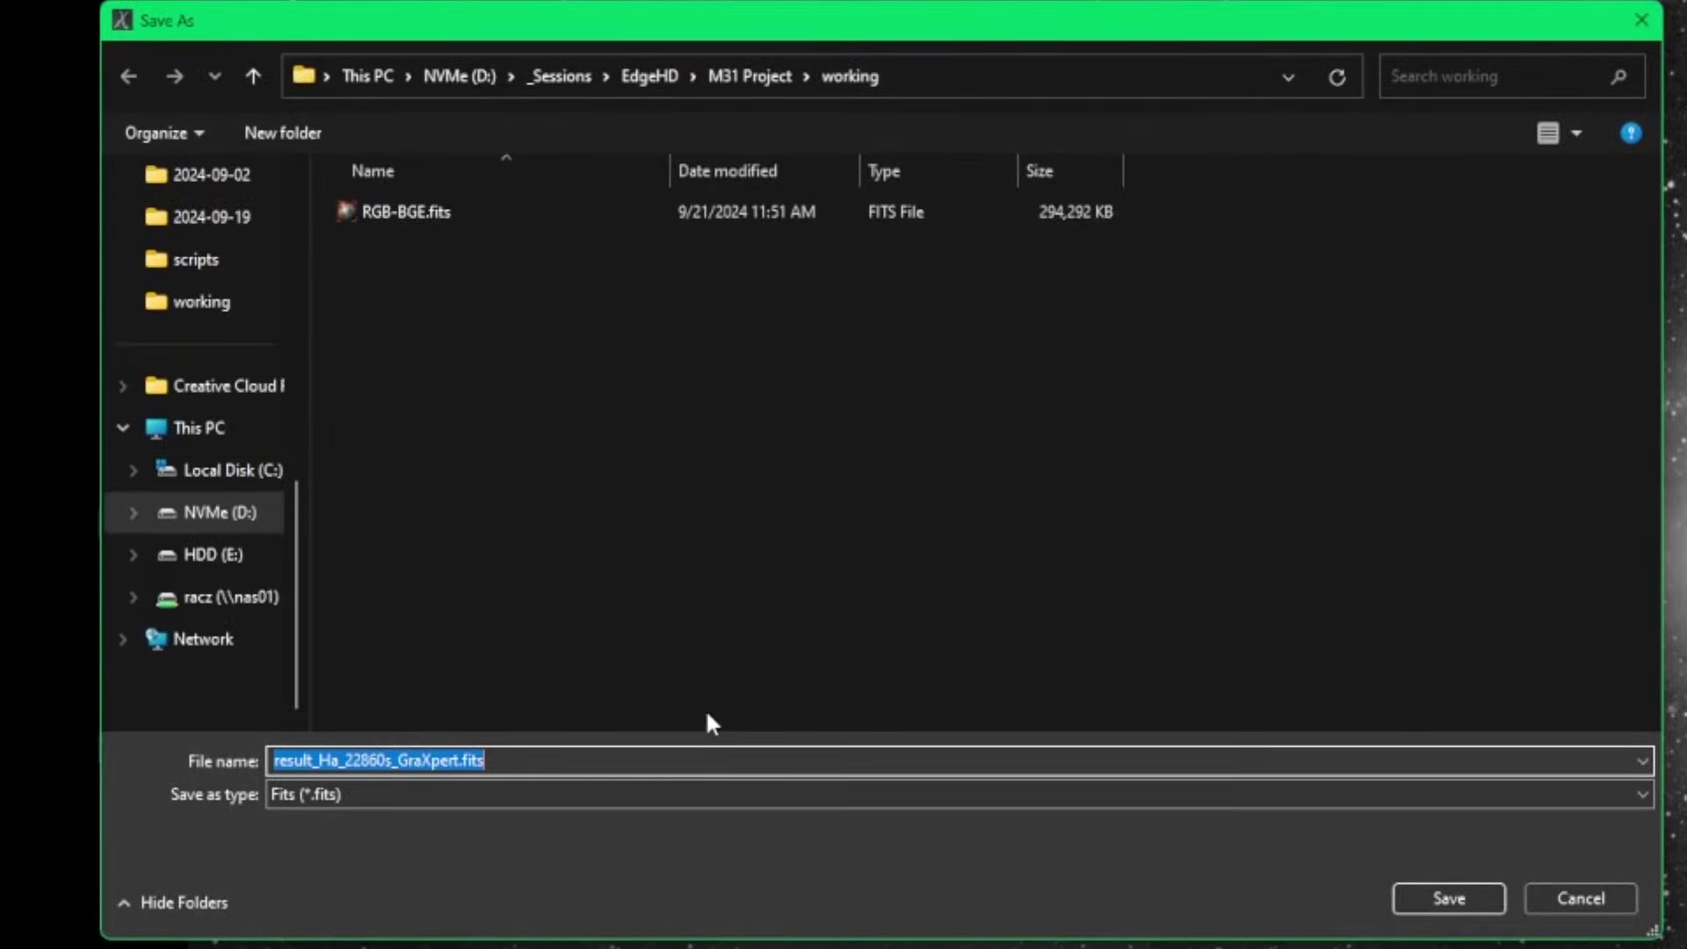
type("Ha-BGE")
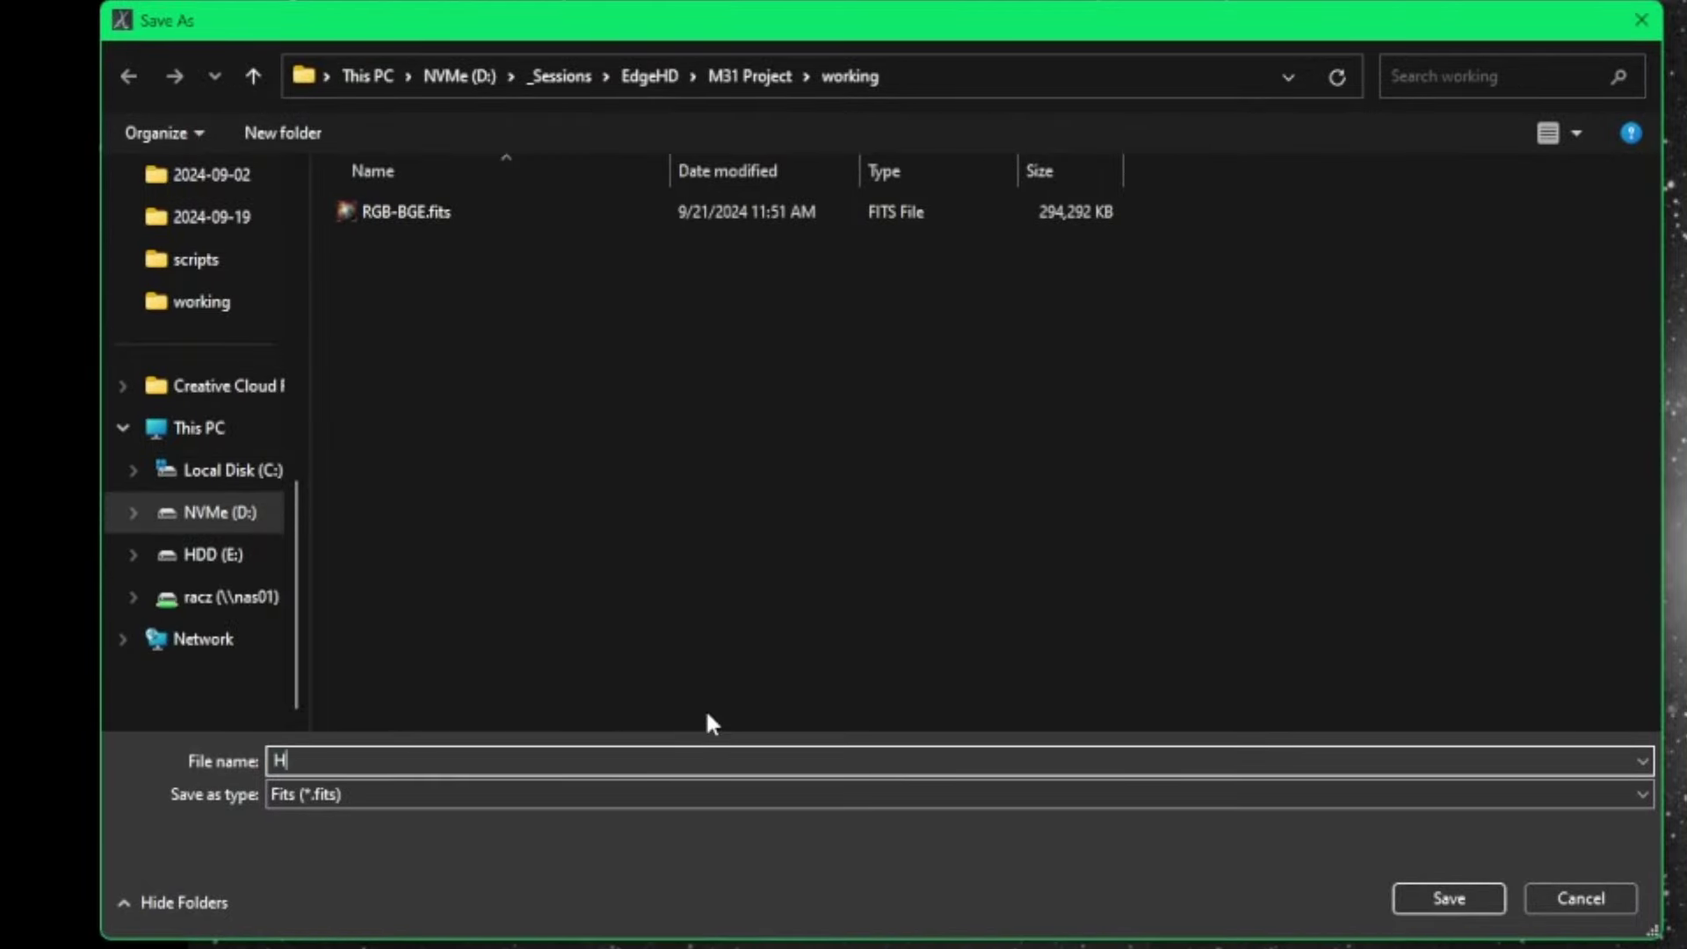
left_click(1417, 900)
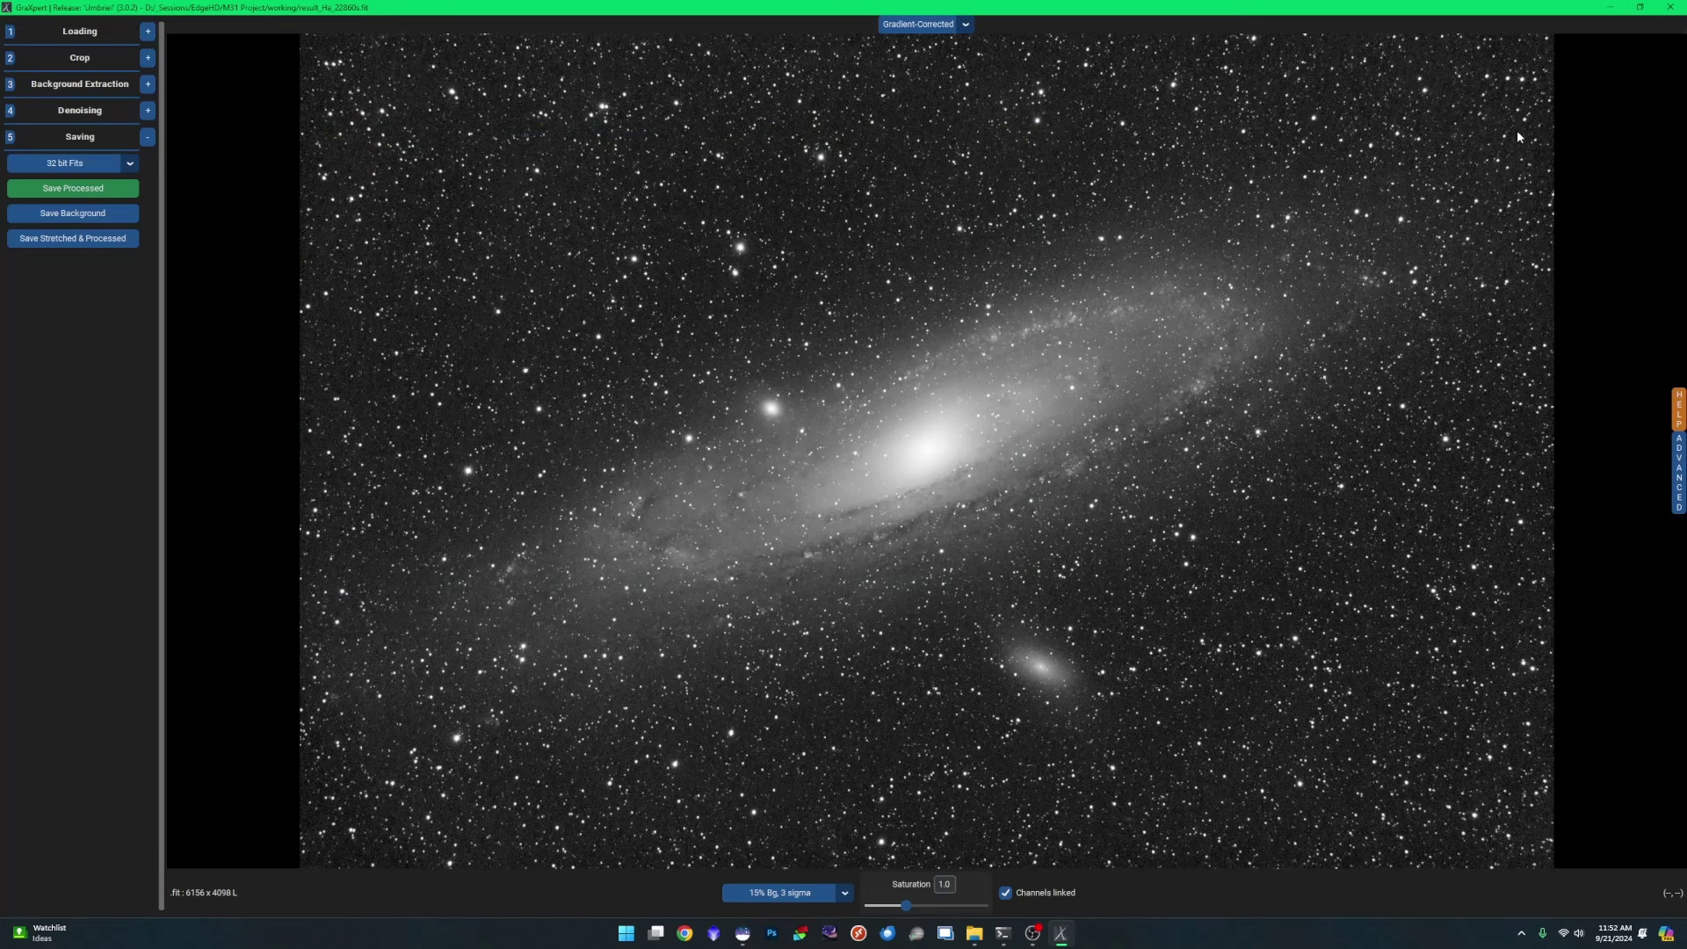
- Close GraXpert and delete result_23400s.fit and result_Ha_22860s.fit from the working folder in File Explorer
left_click(1674, 6)
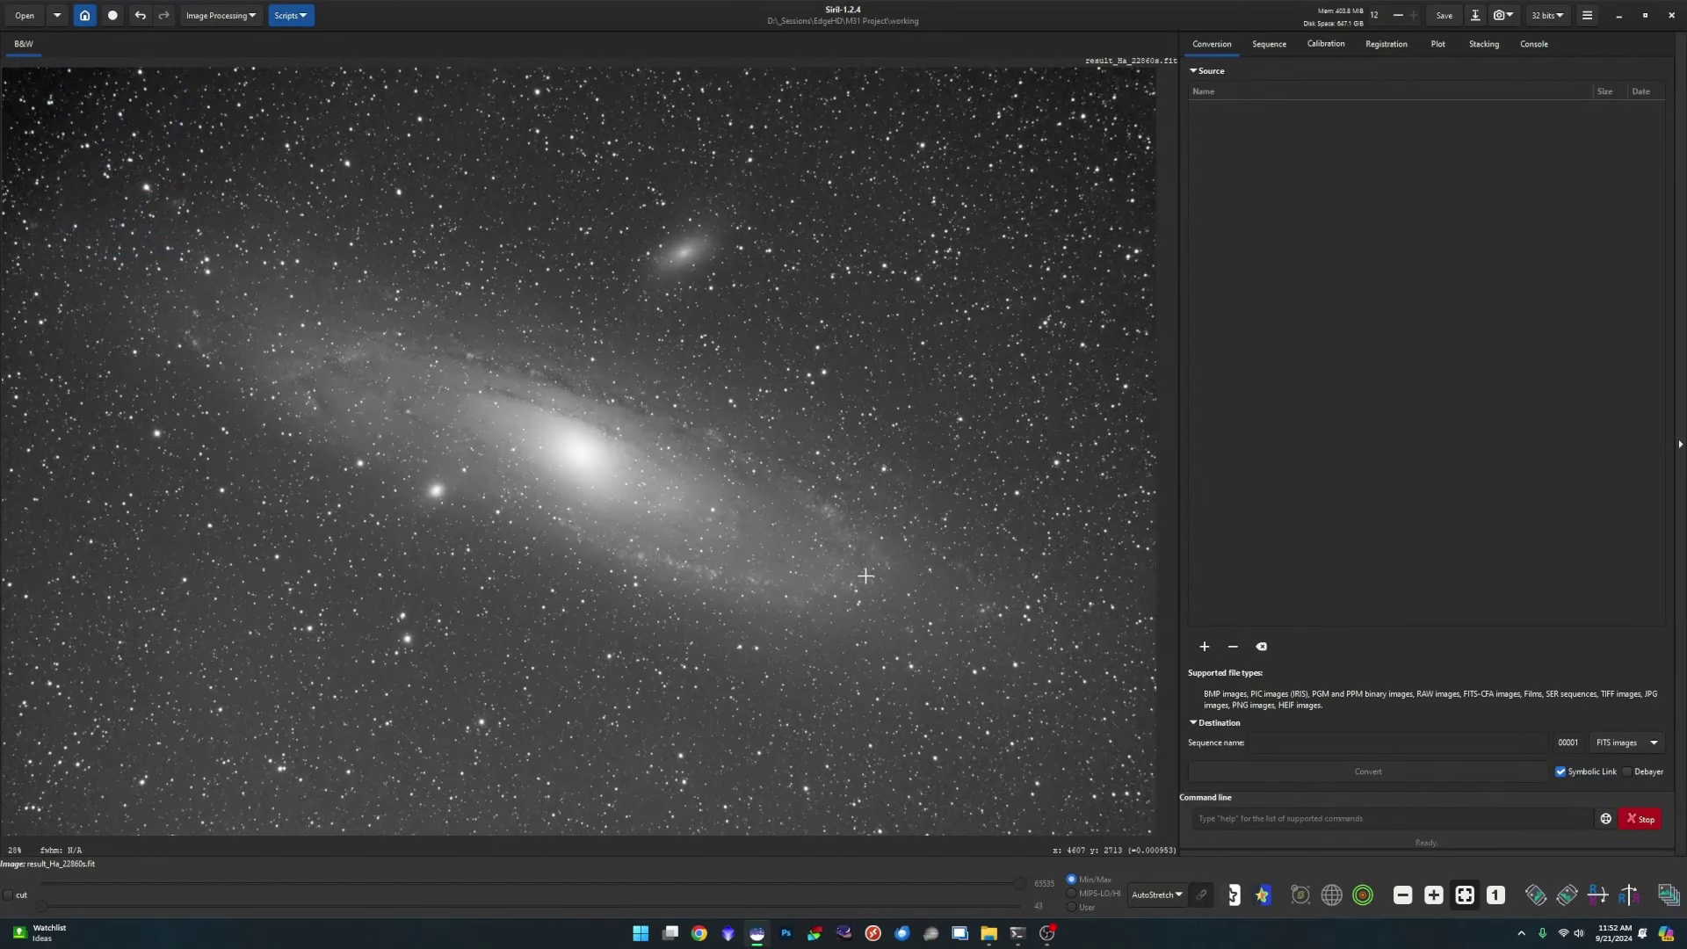
left_click(990, 933)
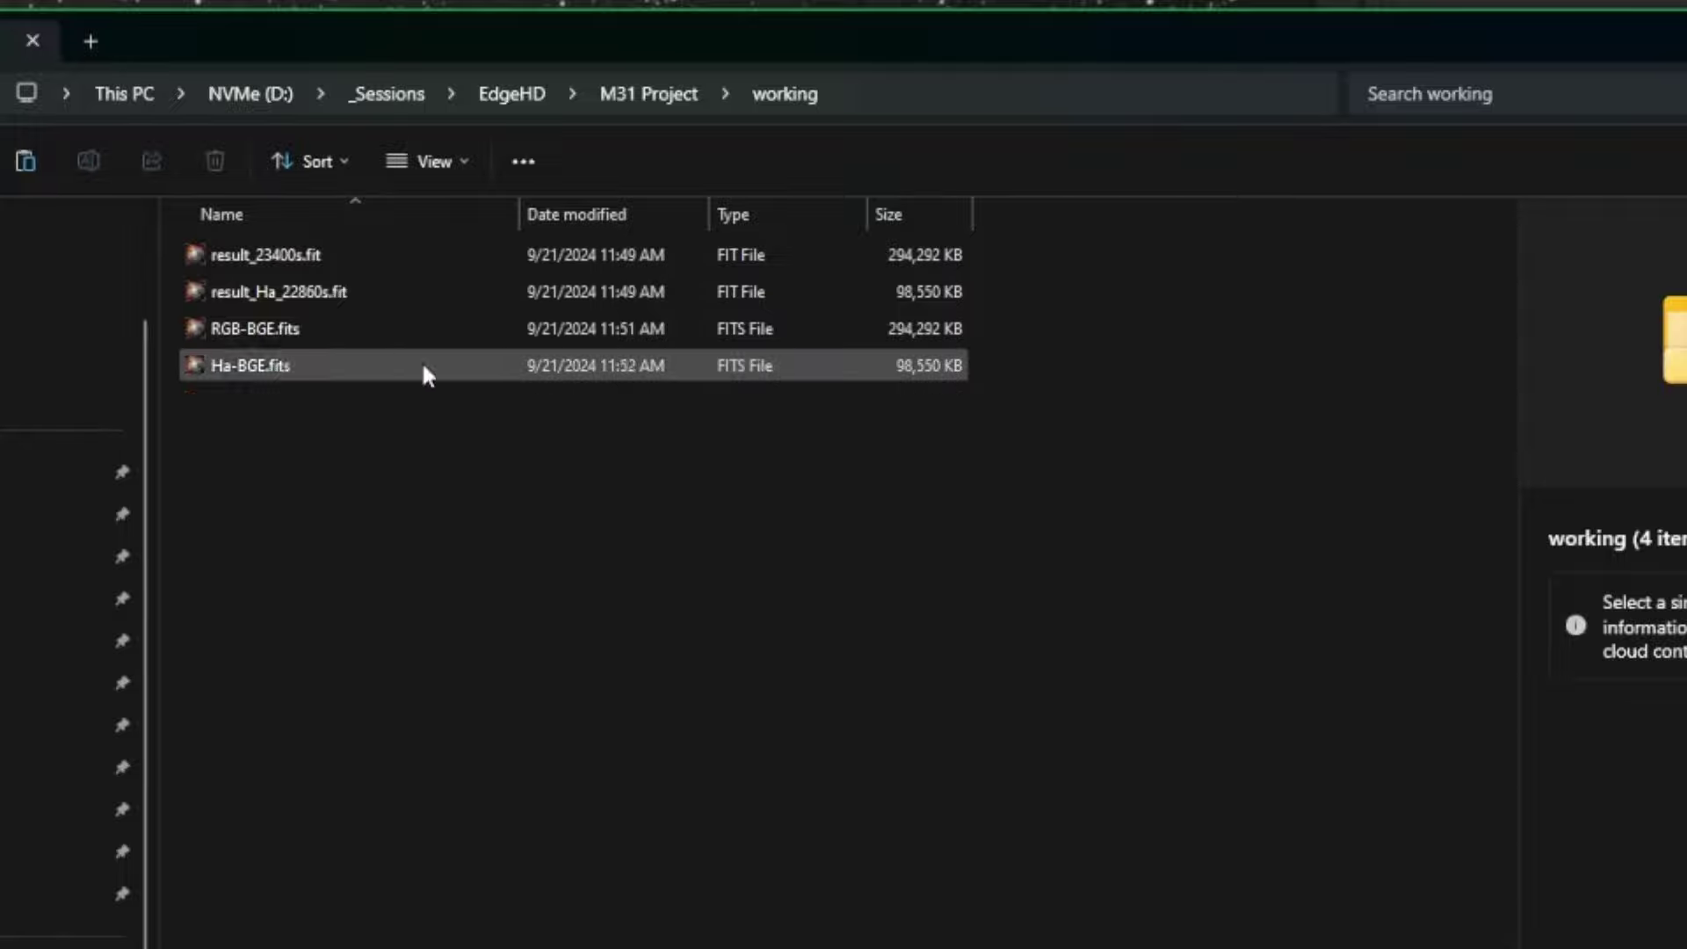
left_click(350, 263)
left_click(340, 294, "ctrl")
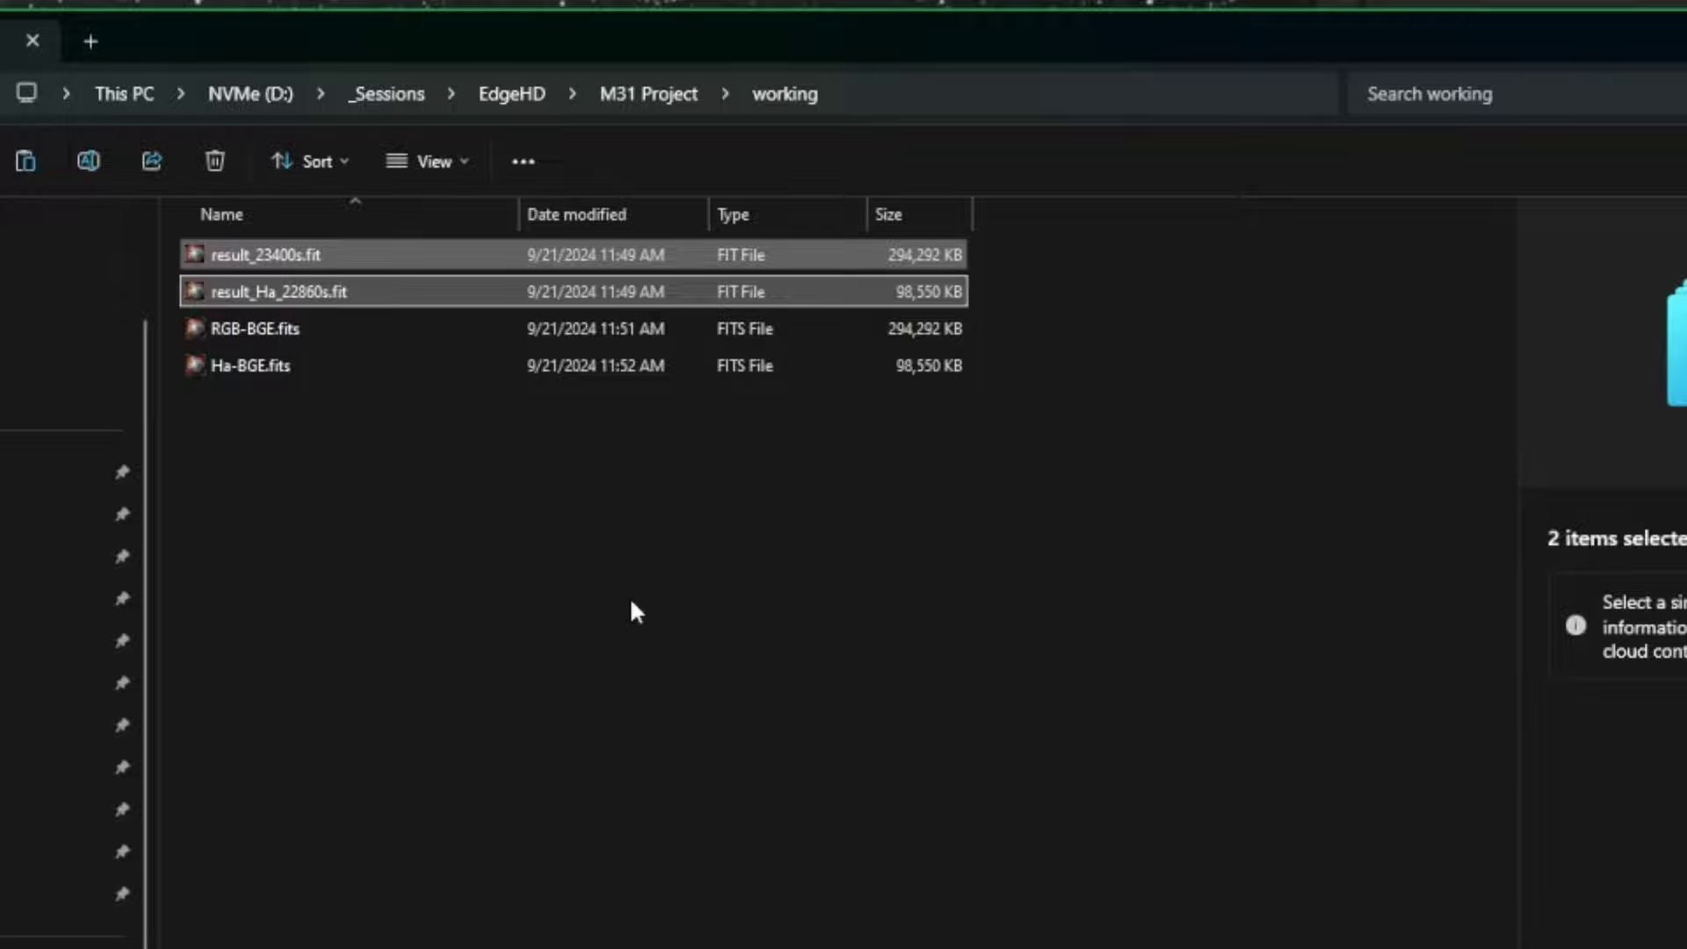
left_click(216, 162)
left_click(297, 250)
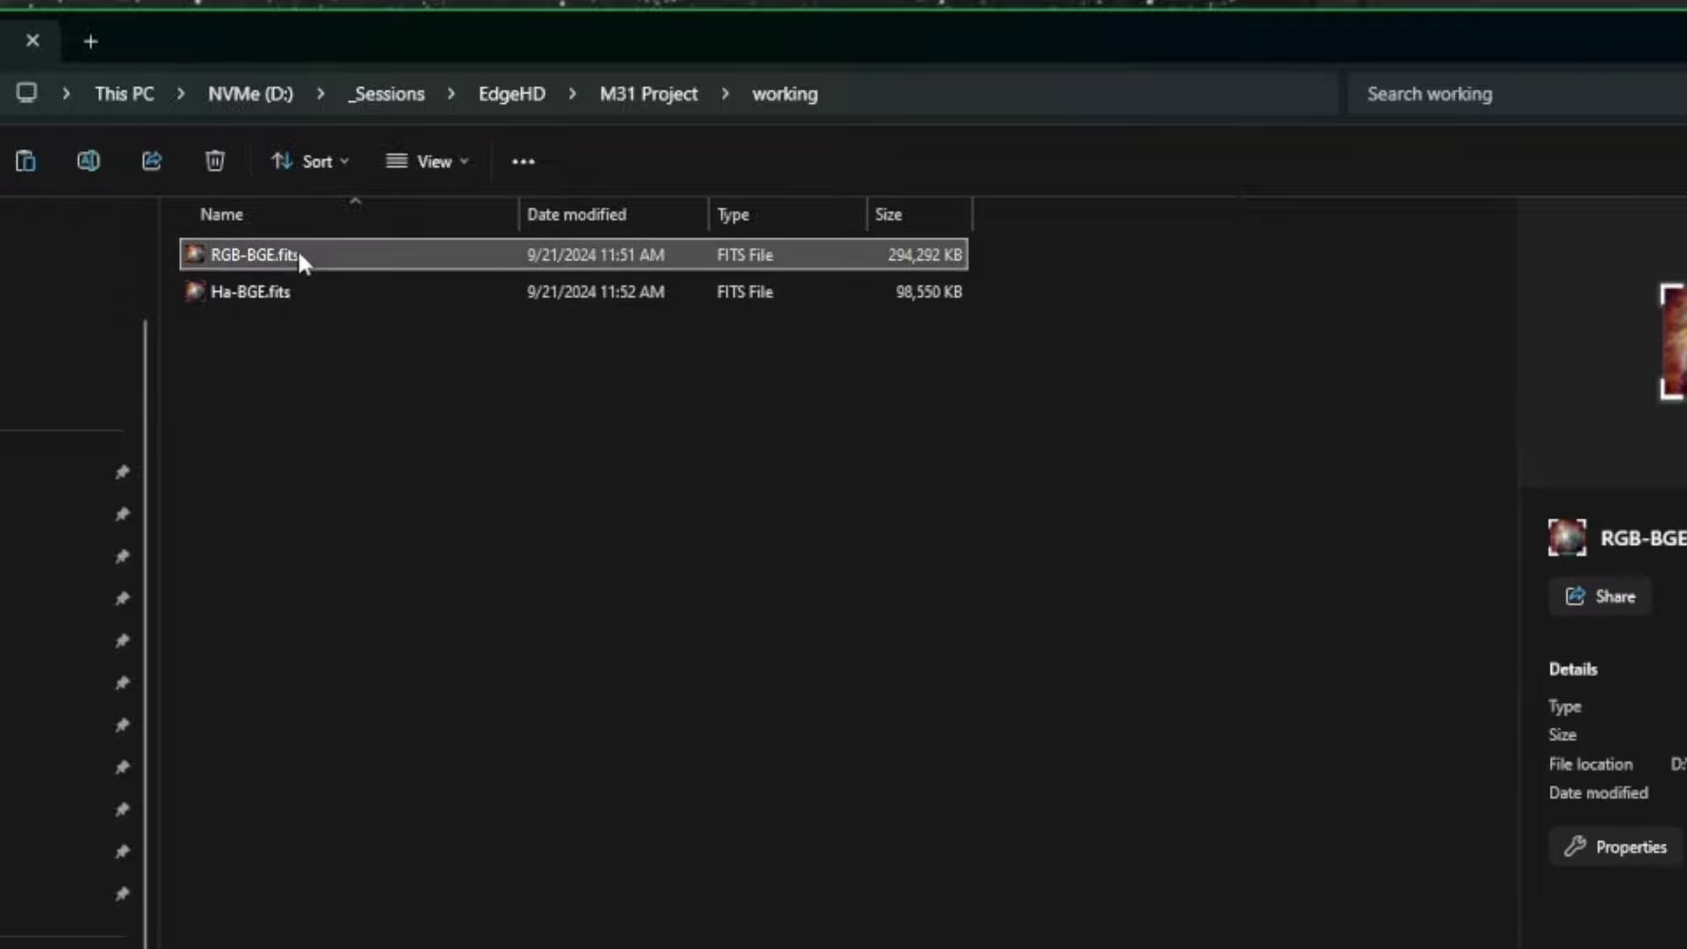
left_click(321, 282)
left_click(329, 251)
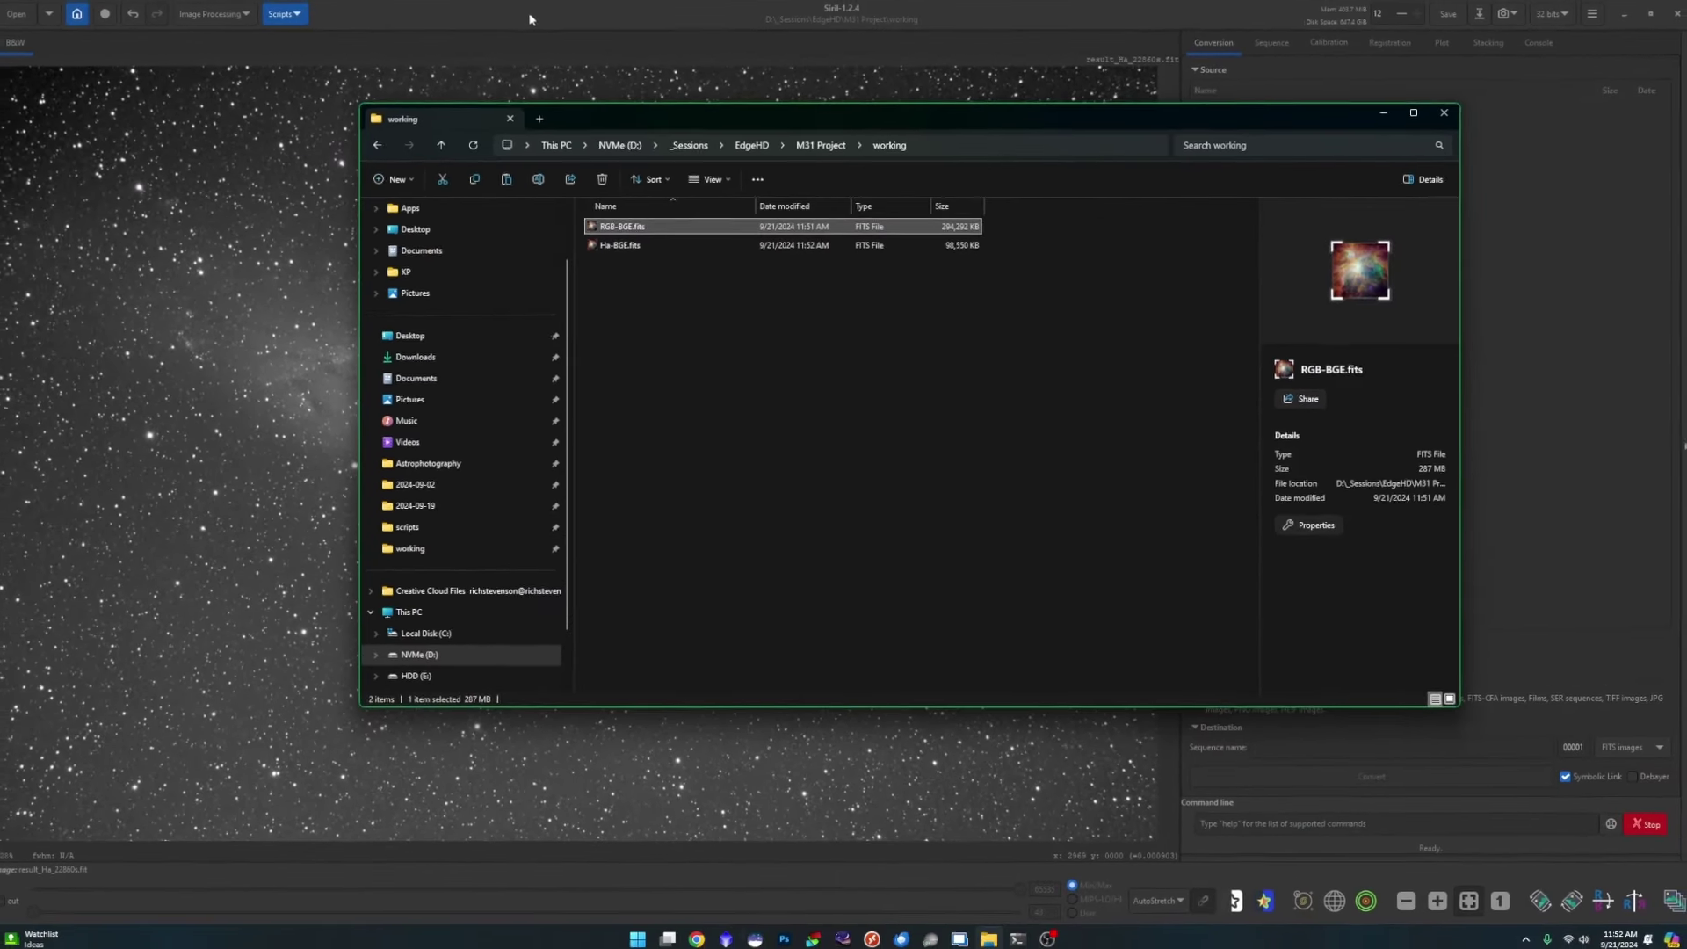
- Switch back to Siril and open RGB-BGE.fits from the working folder
left_click(533, 13)
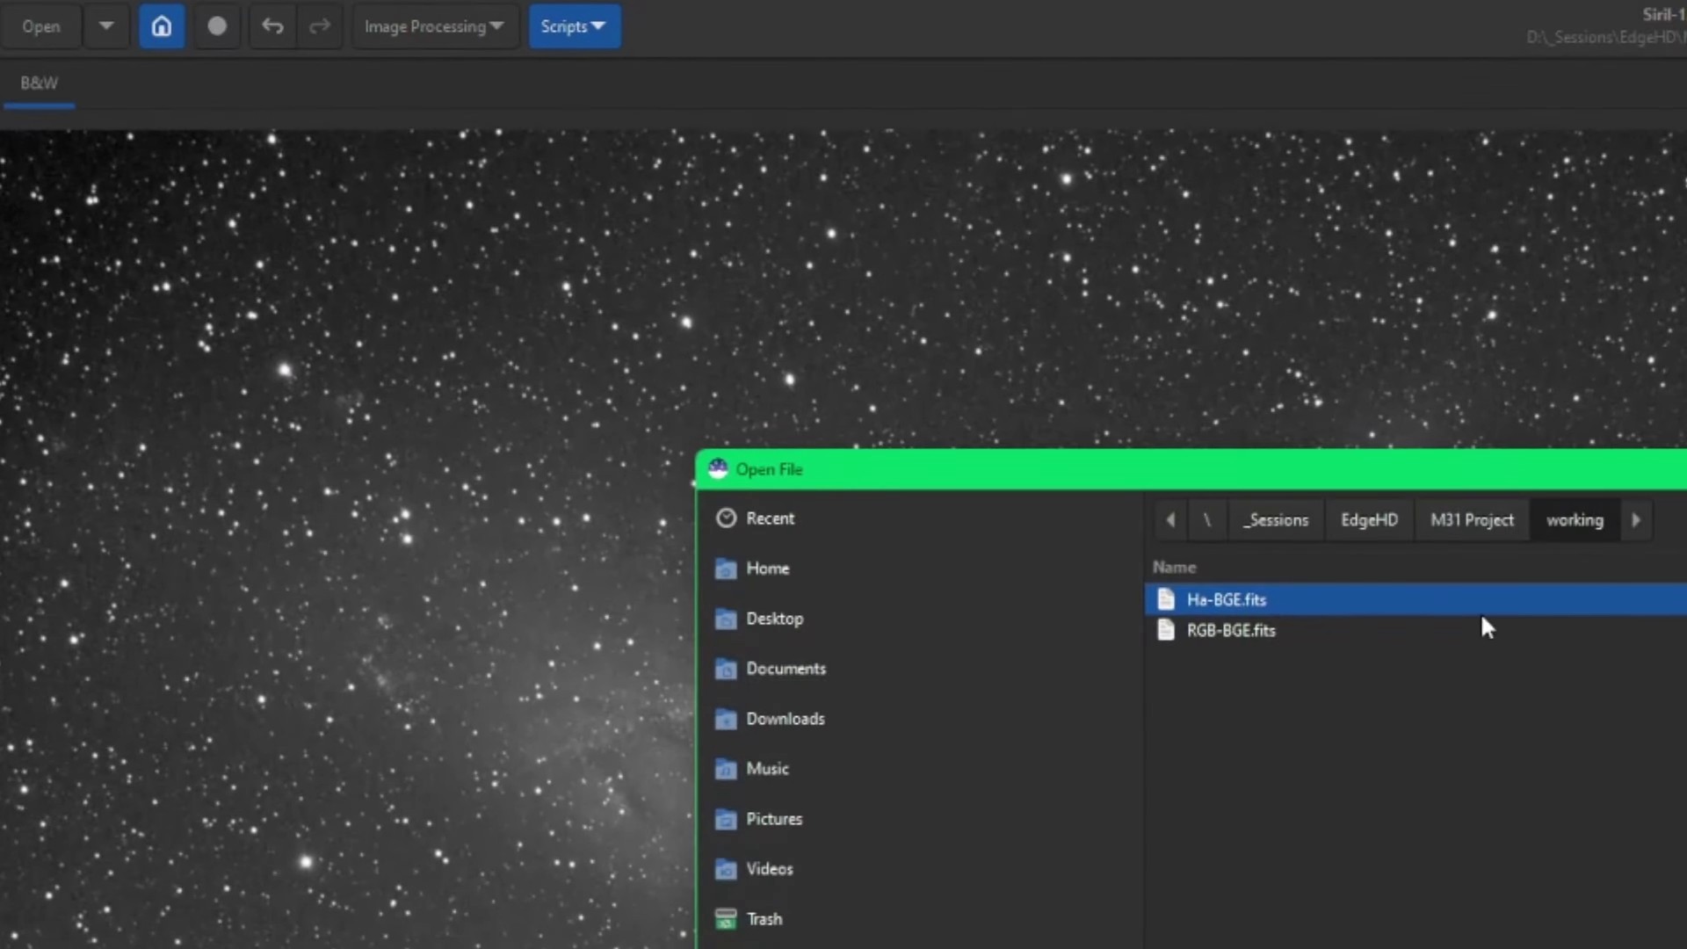
left_click(1265, 629)
double_click(1299, 635)
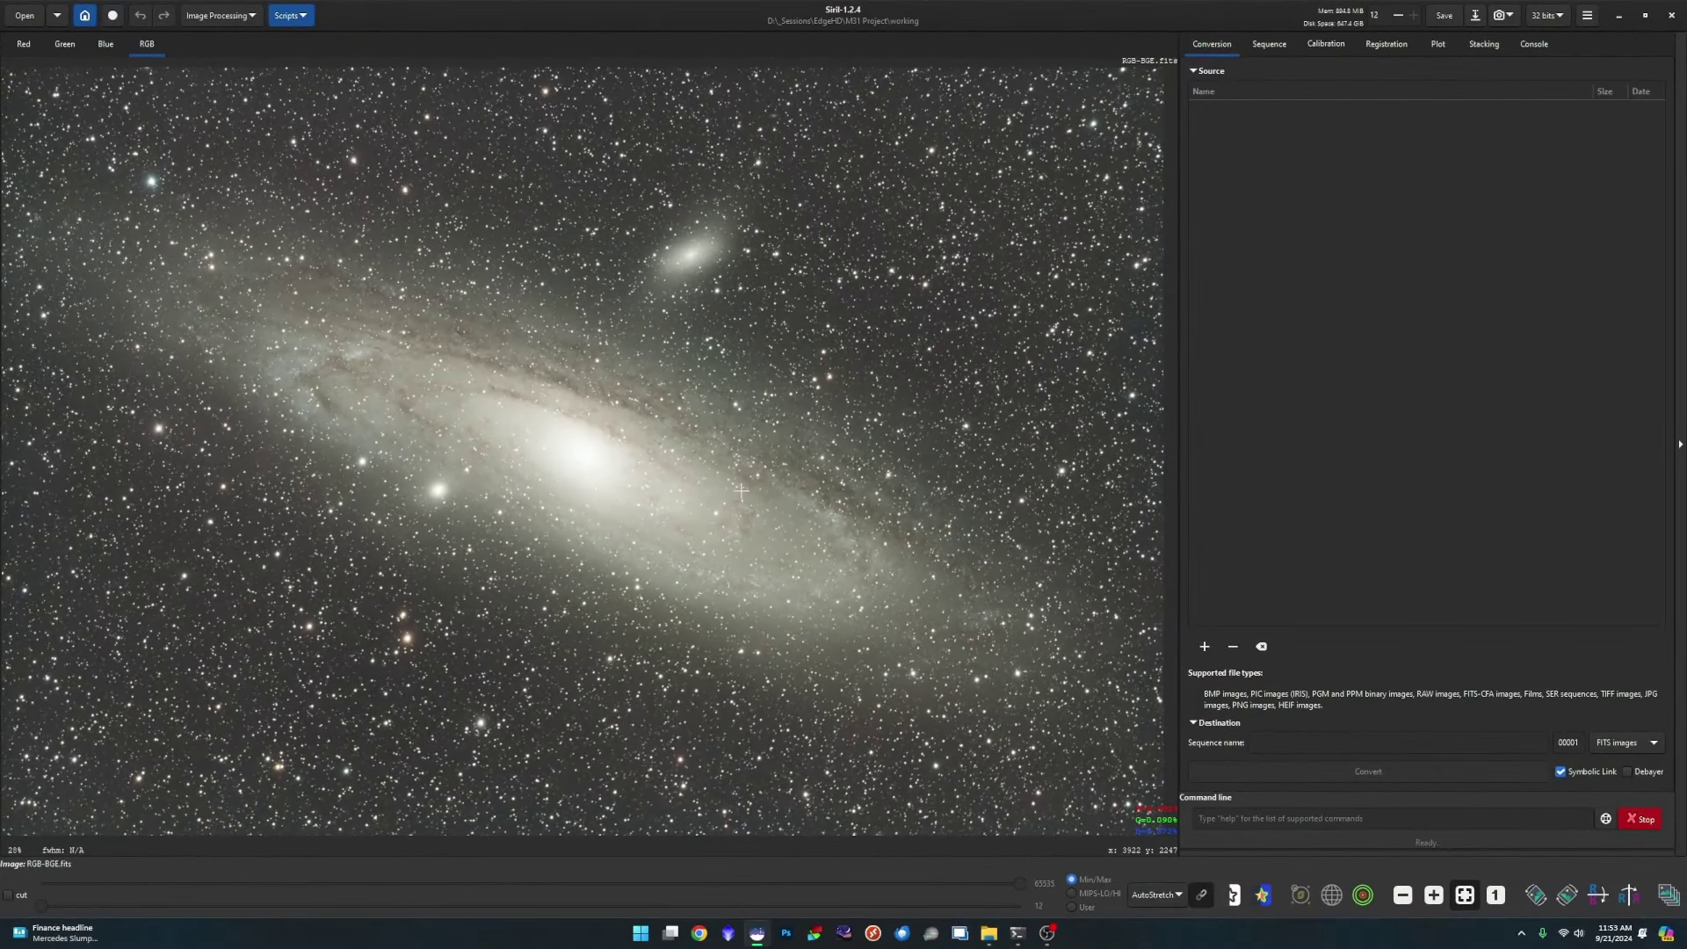
- Split the RGB-BGE image into separate RGB color channel files named R, G and B
left_click(253, 24)
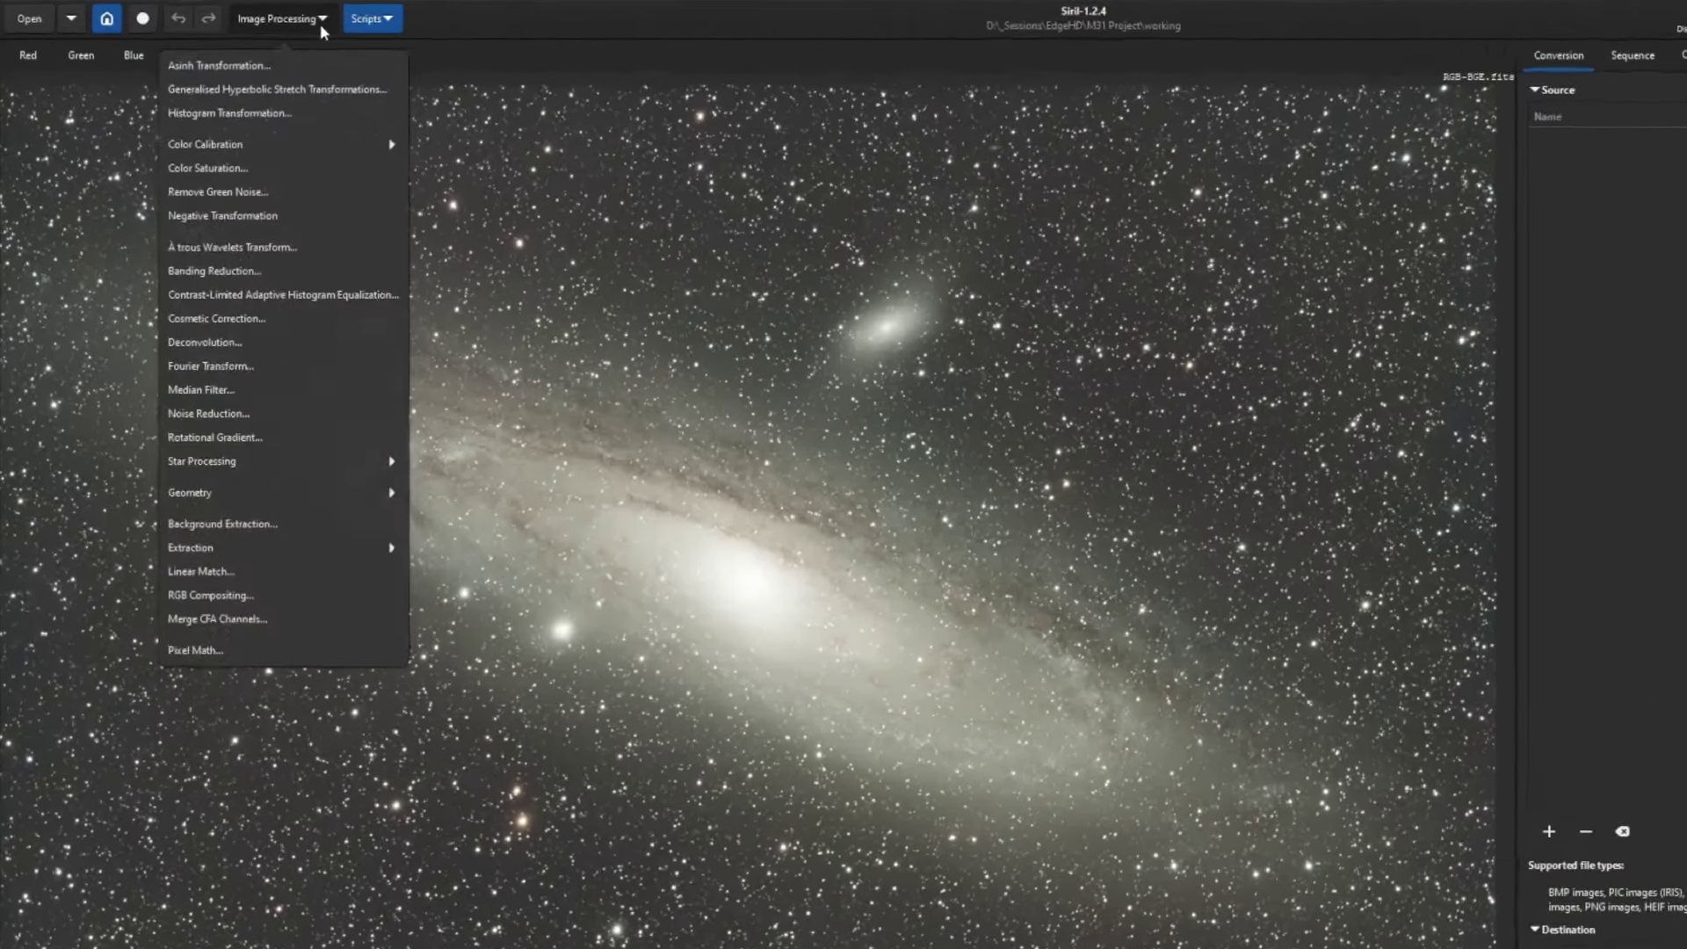
left_click(206, 423)
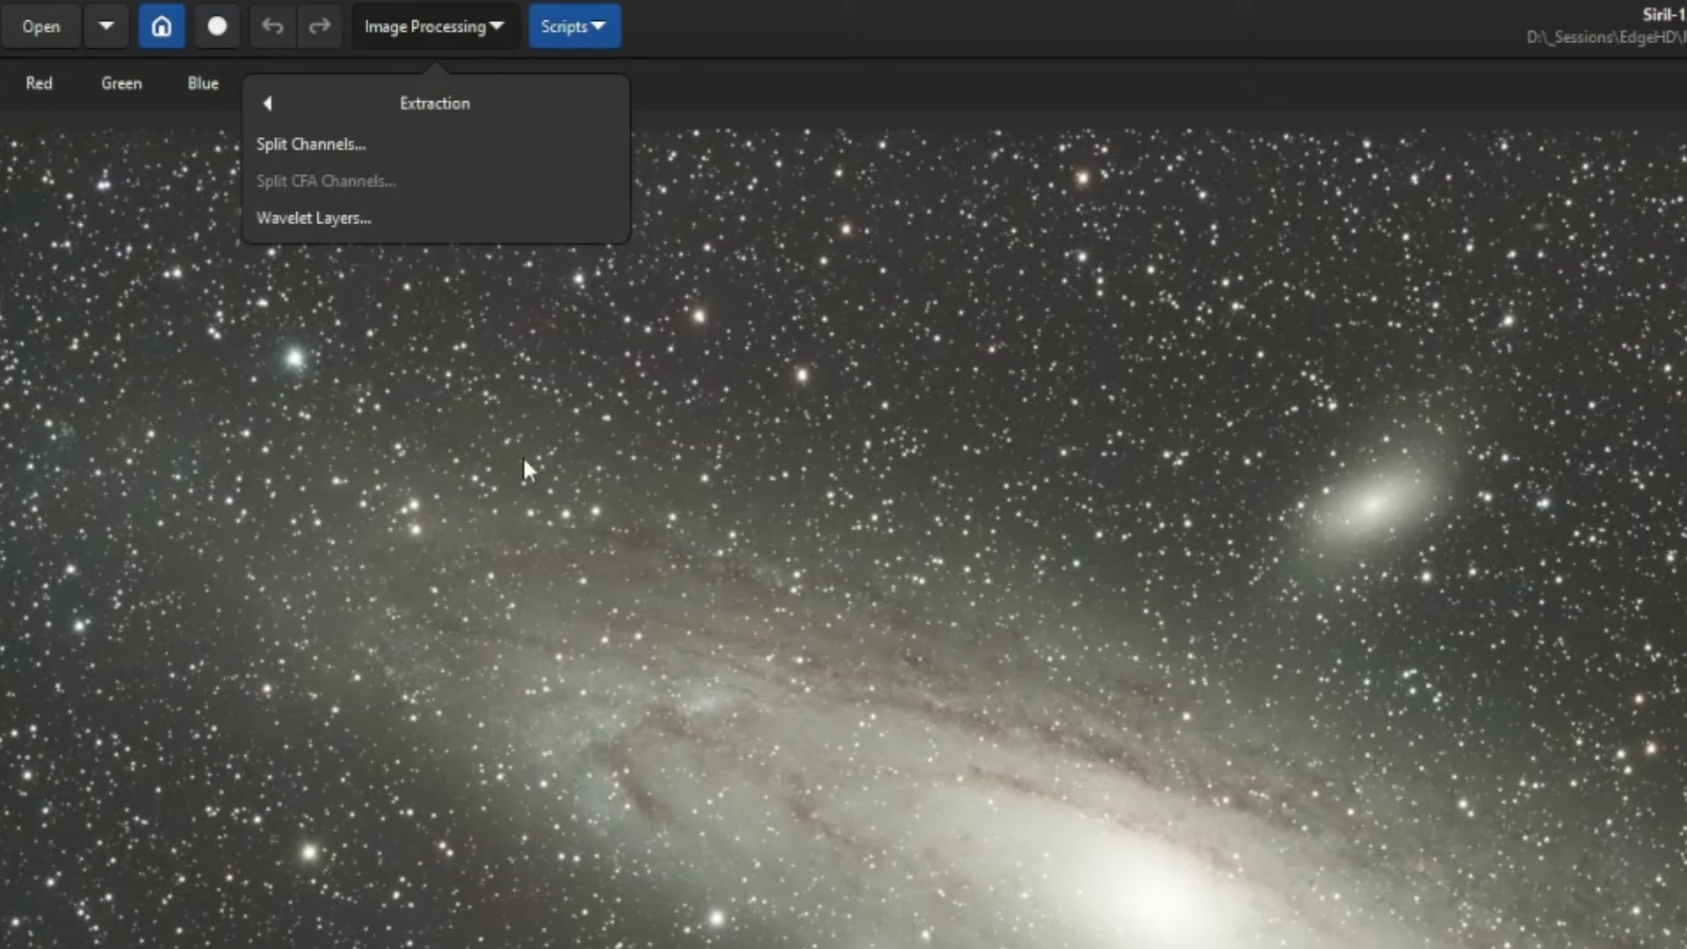
left_click(320, 142)
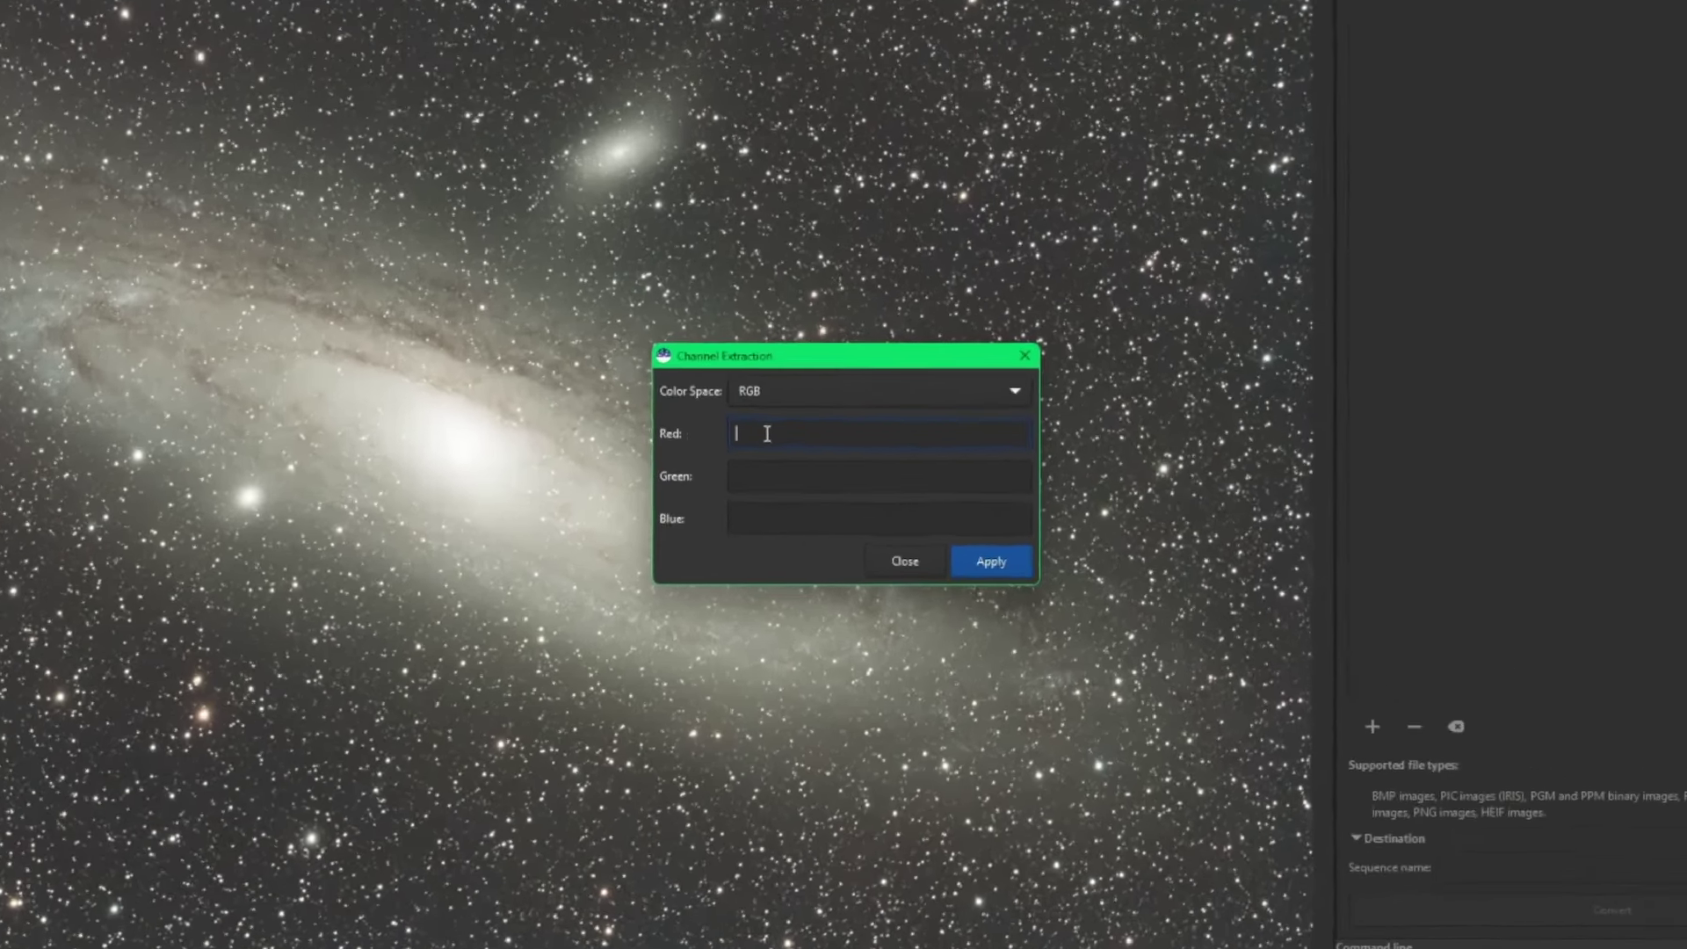
type("R")
key("Tab")
type("G")
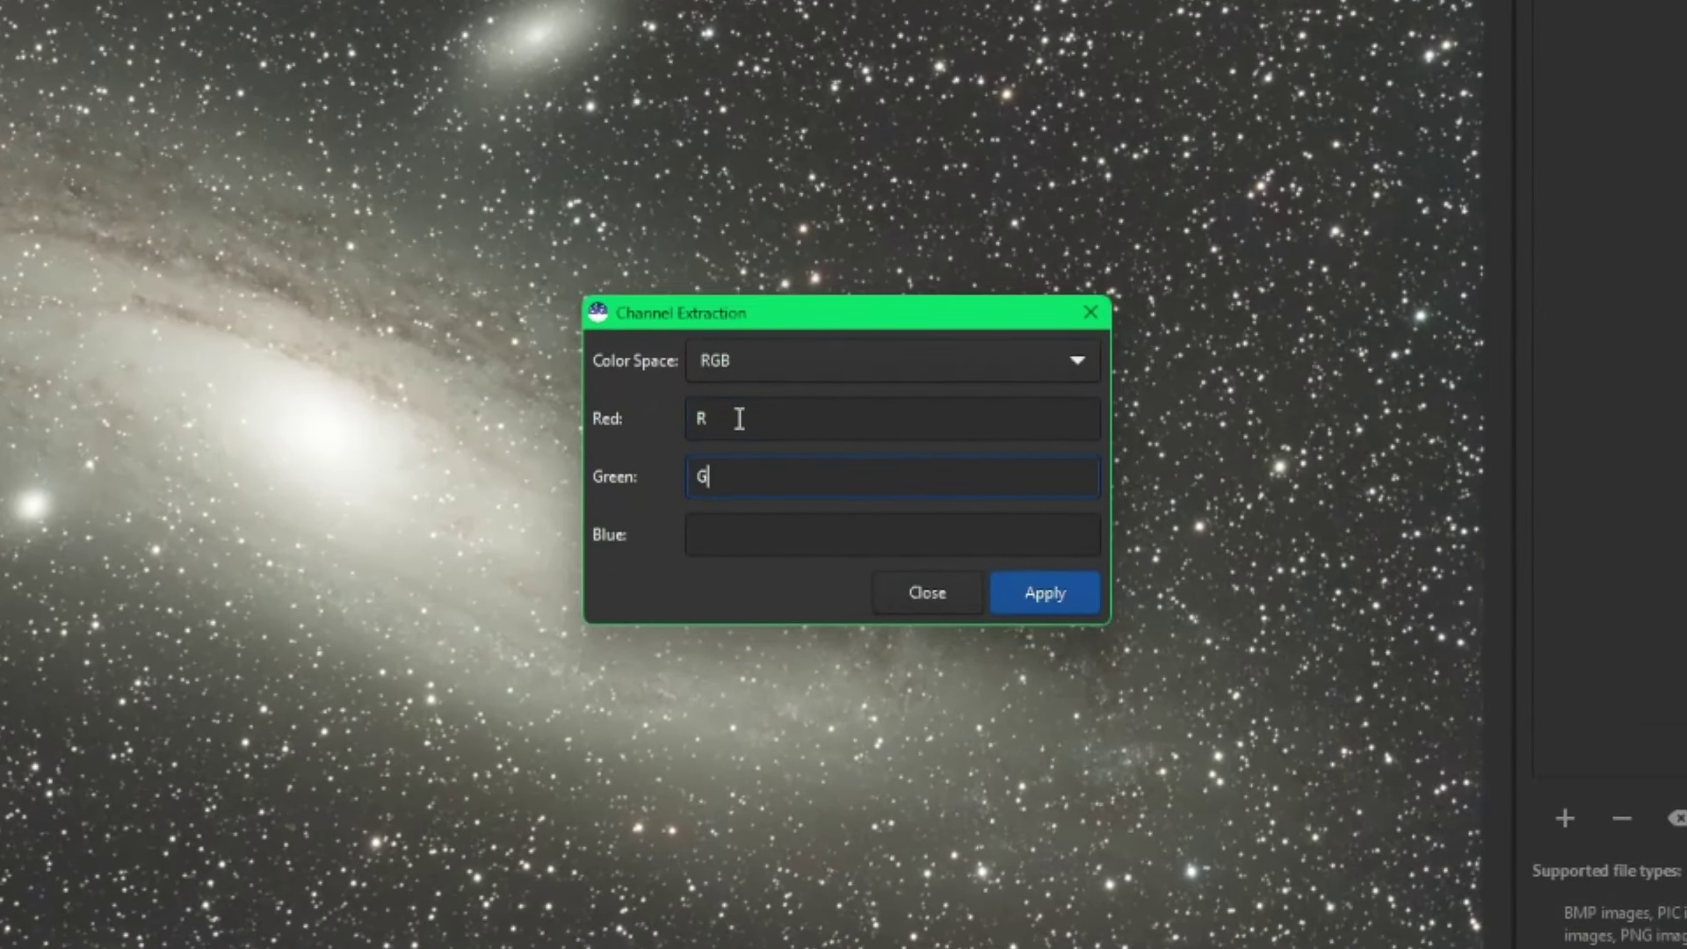
key("Tab")
type("B")
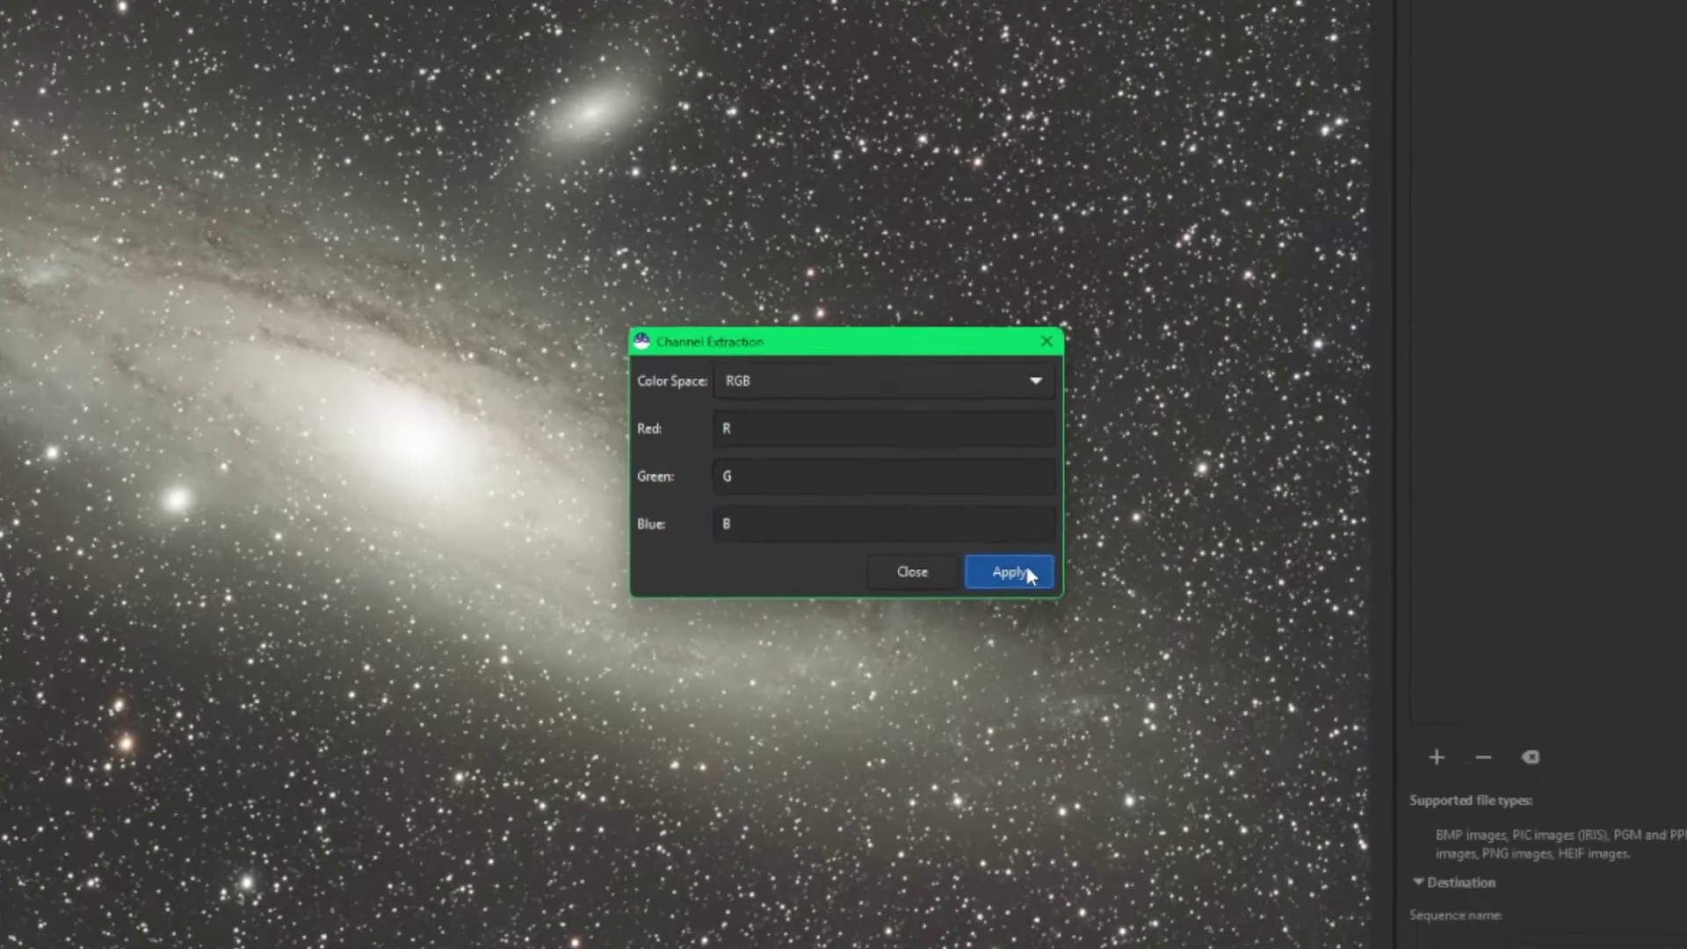
left_click(1045, 593)
left_click(927, 592)
- Switch to File Explorer and delete RGB-BGE.fits from the working folder
left_click(989, 934)
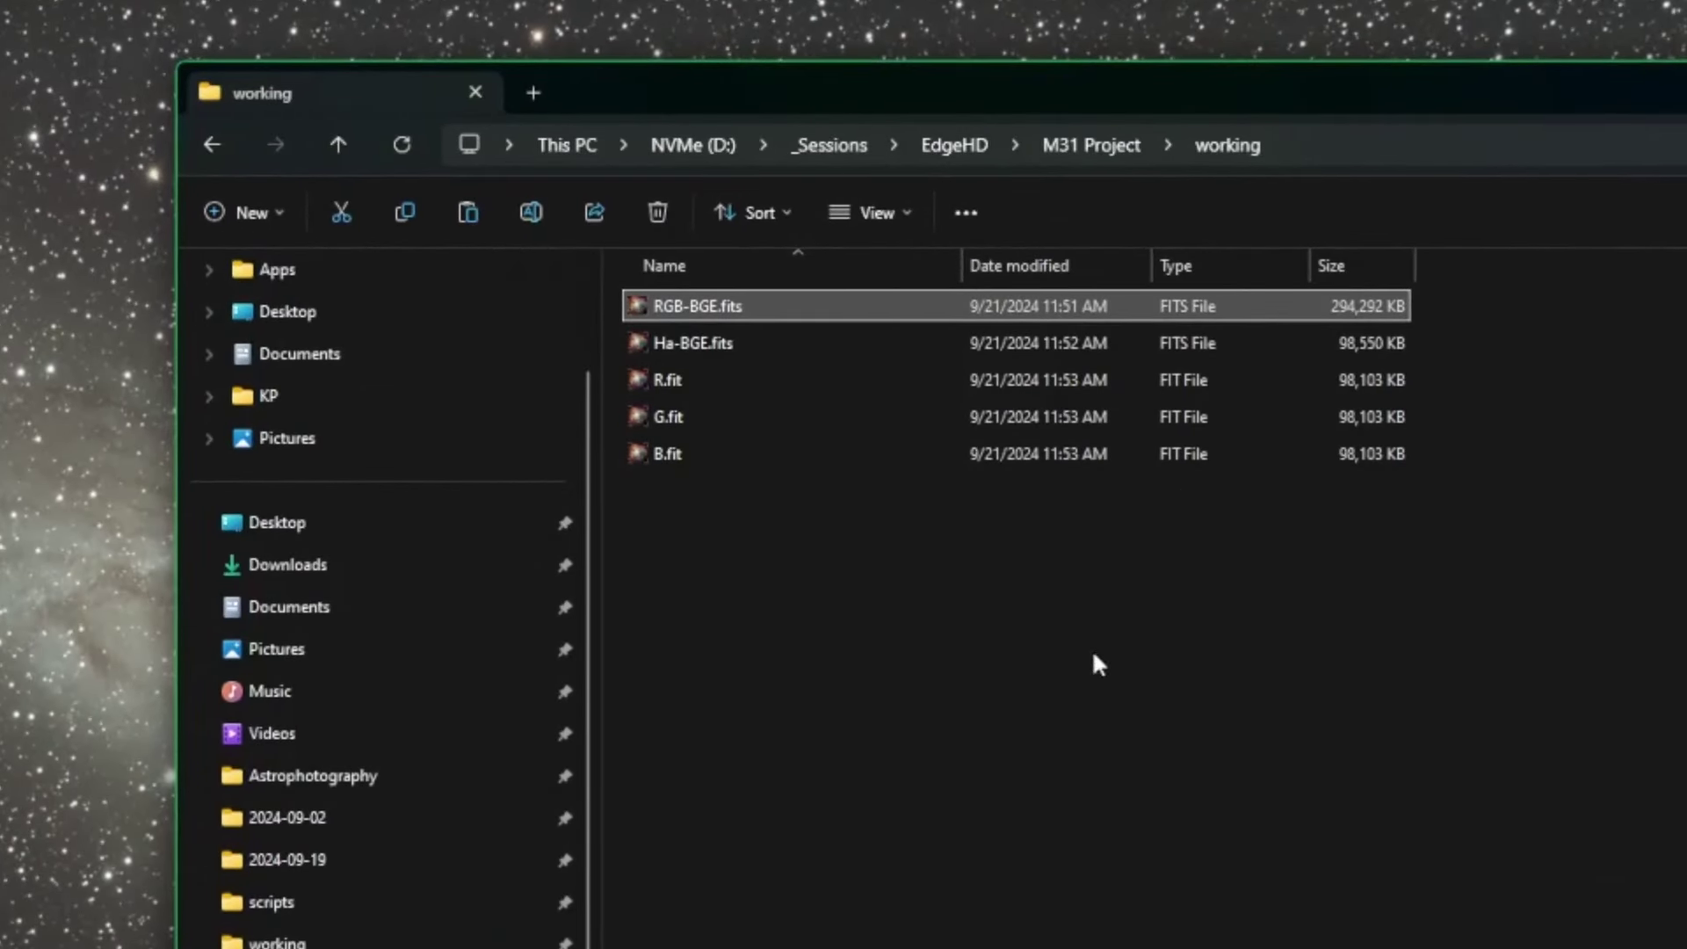
left_click(721, 374)
left_click(740, 411)
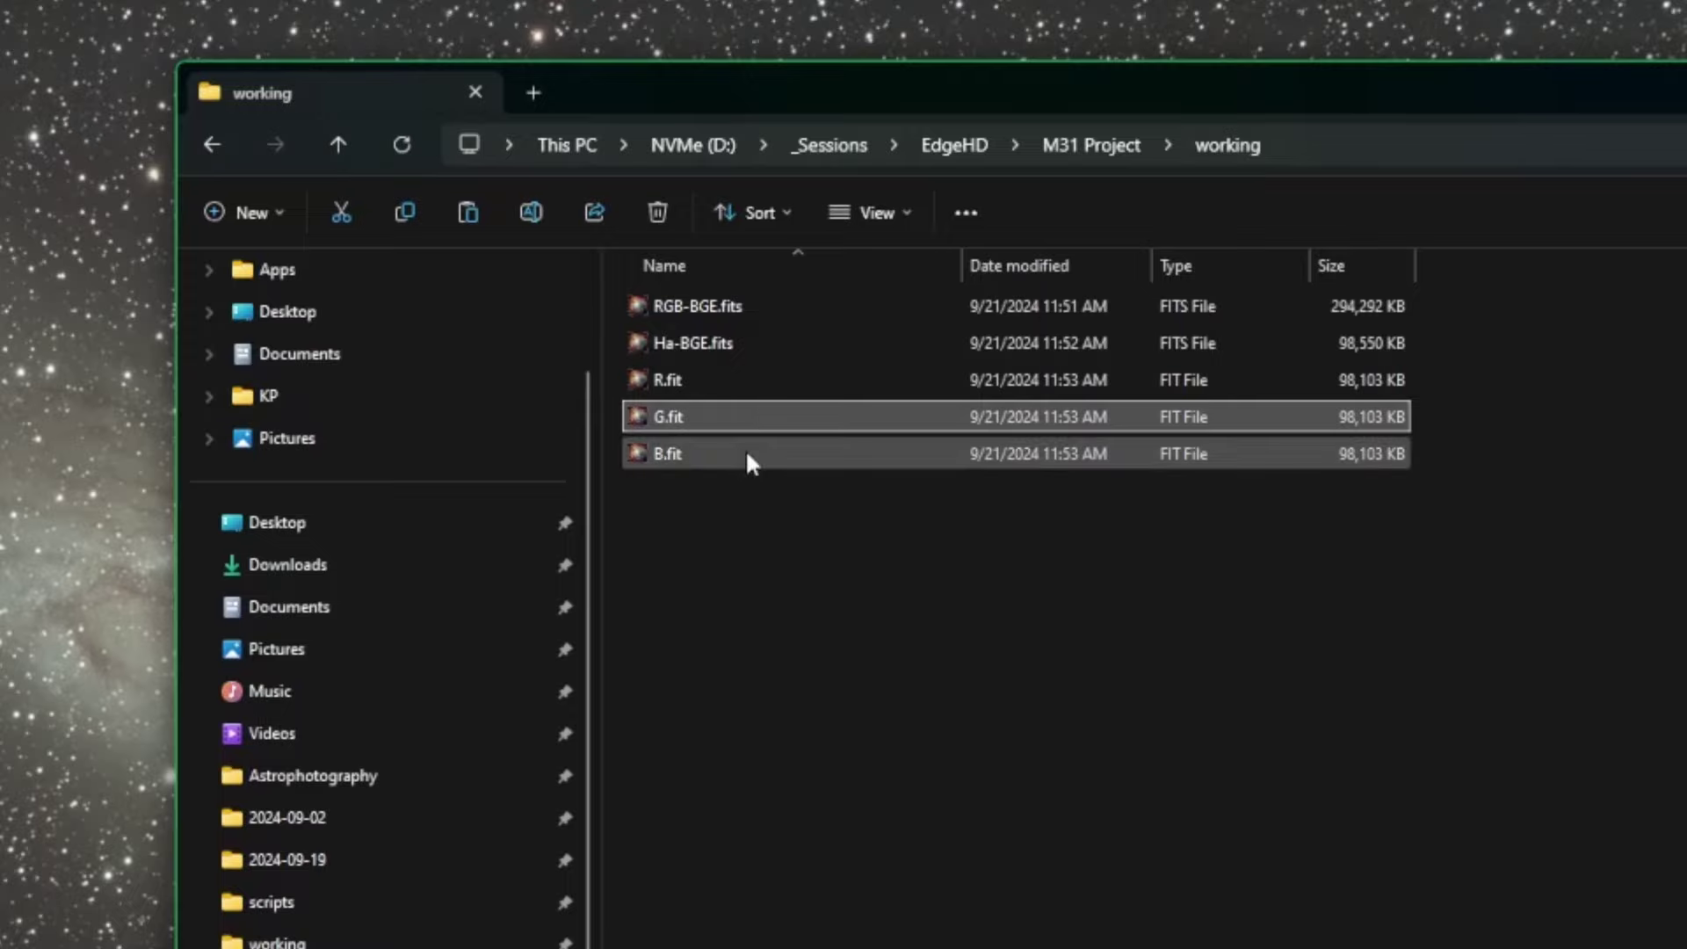
left_click(746, 452)
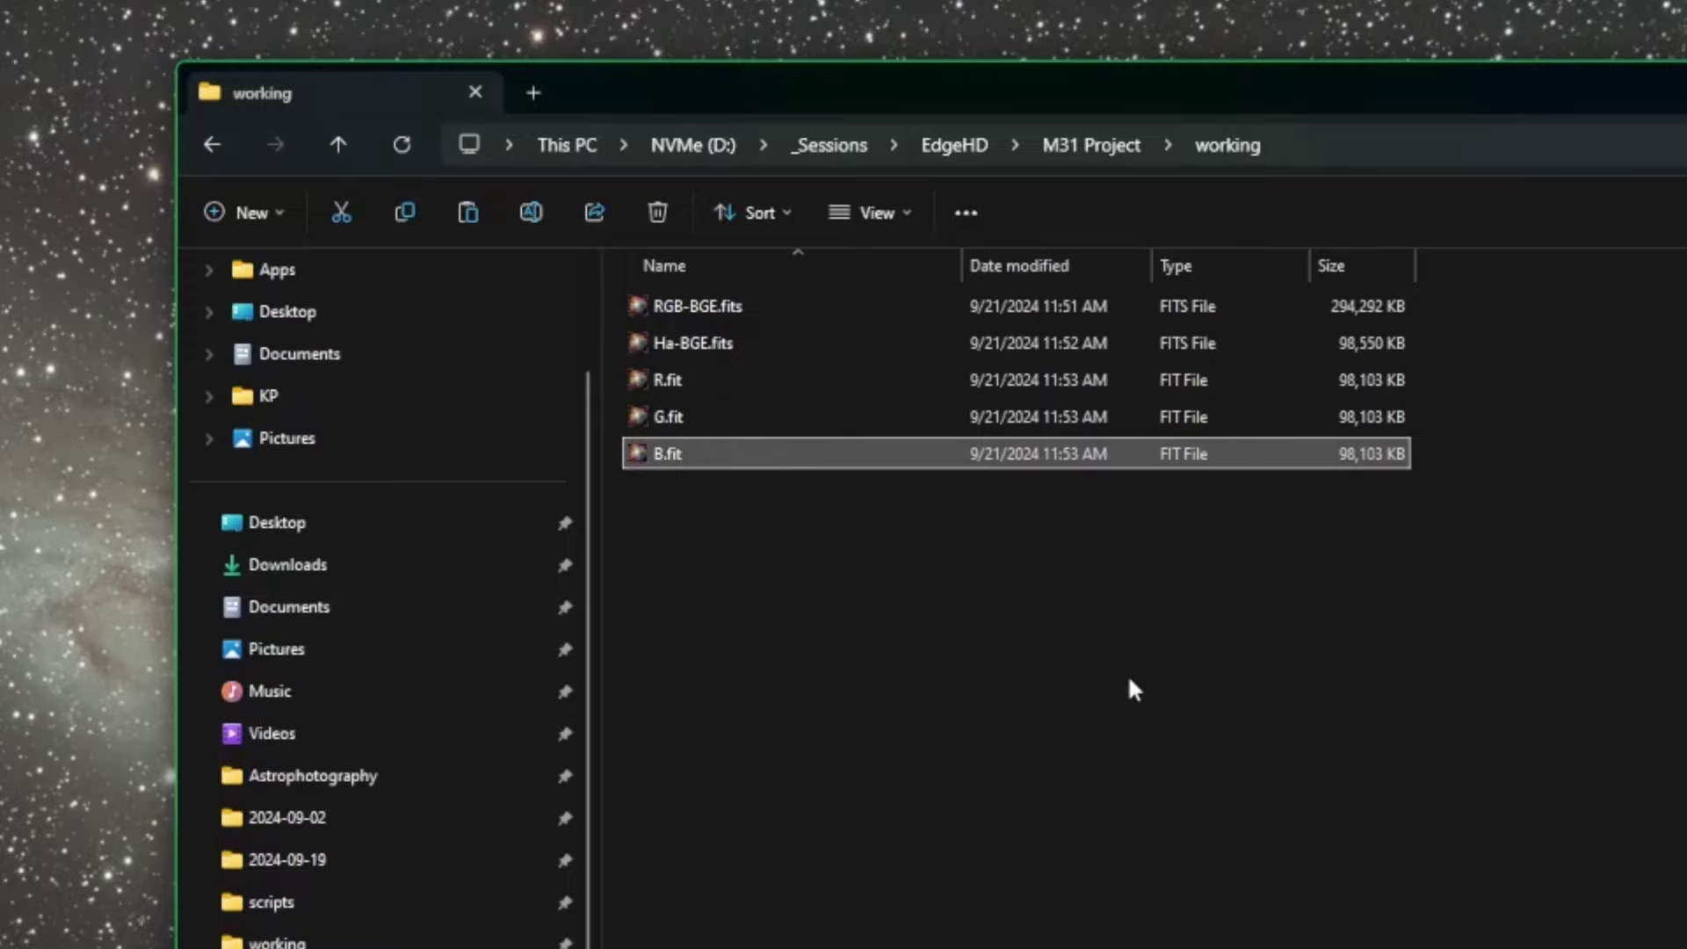
left_click(738, 306)
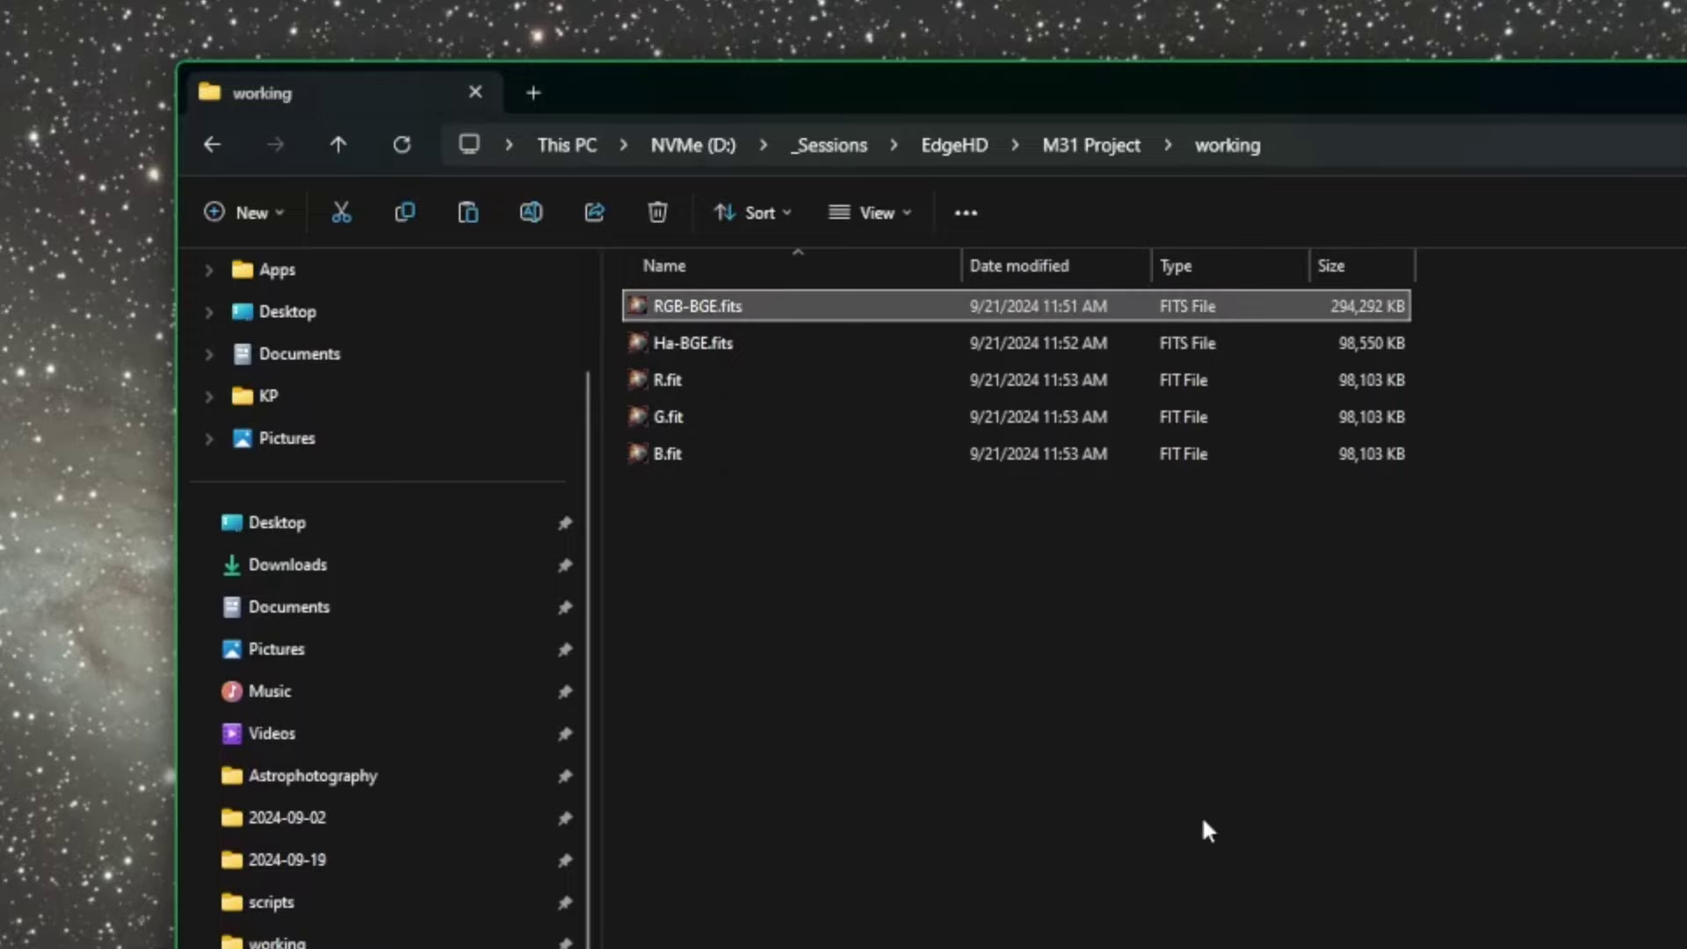
left_click(658, 212)
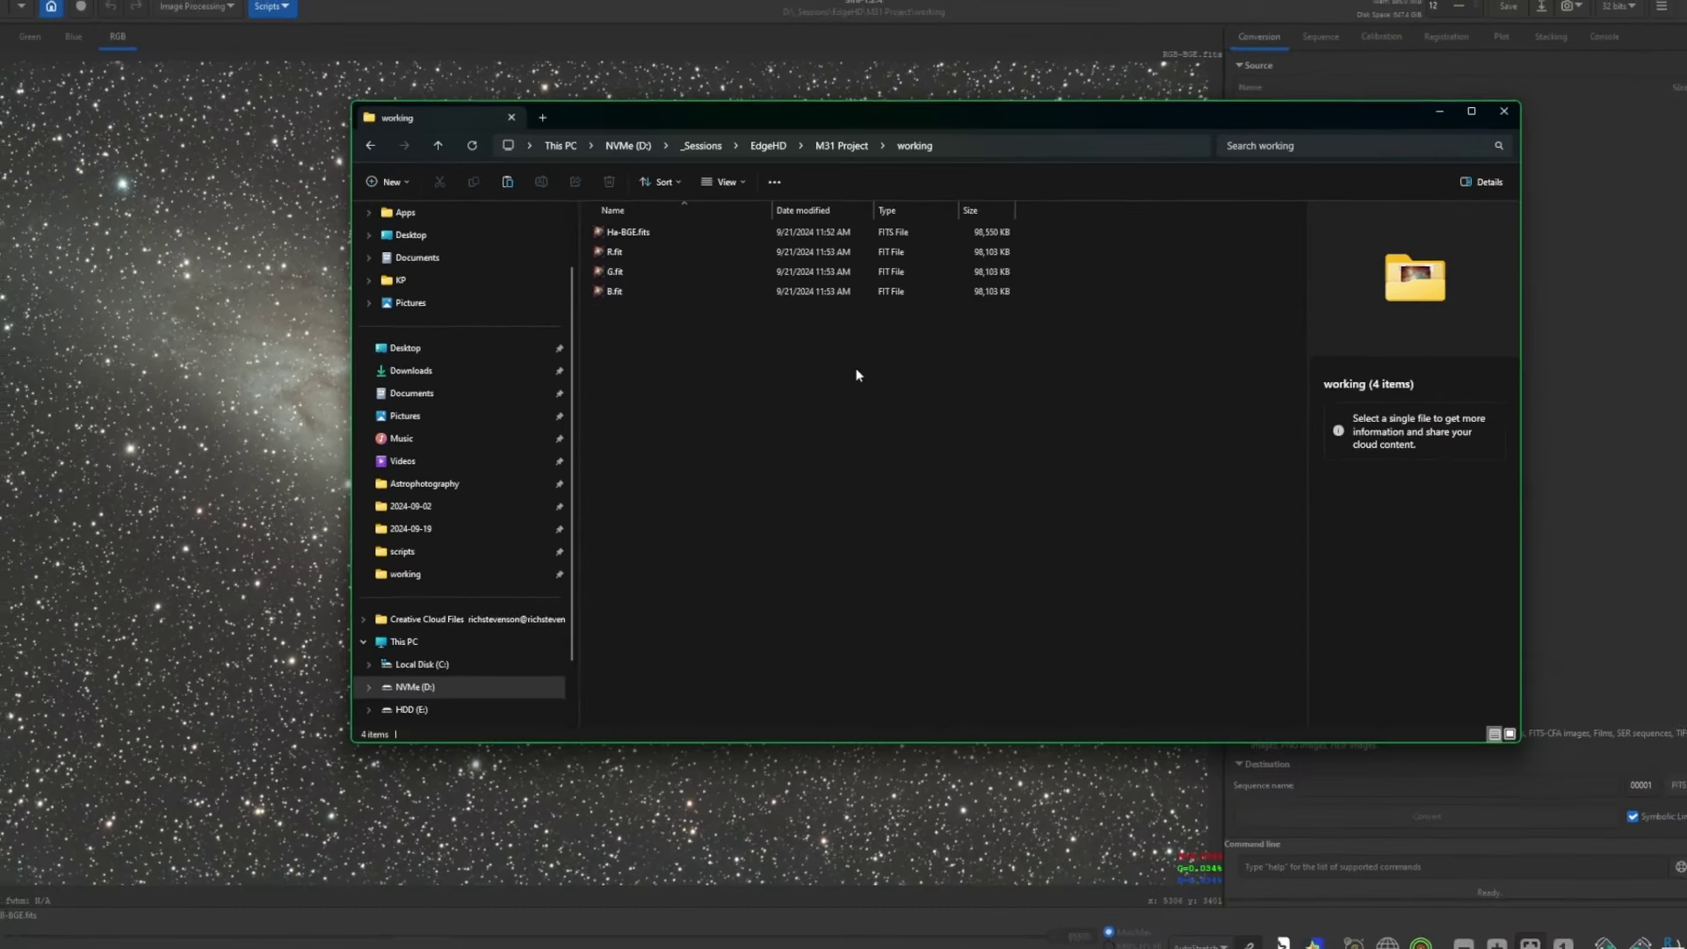
- Switch back to Siril and change the working directory to the process folder inside M31 Project
left_click(920, 30)
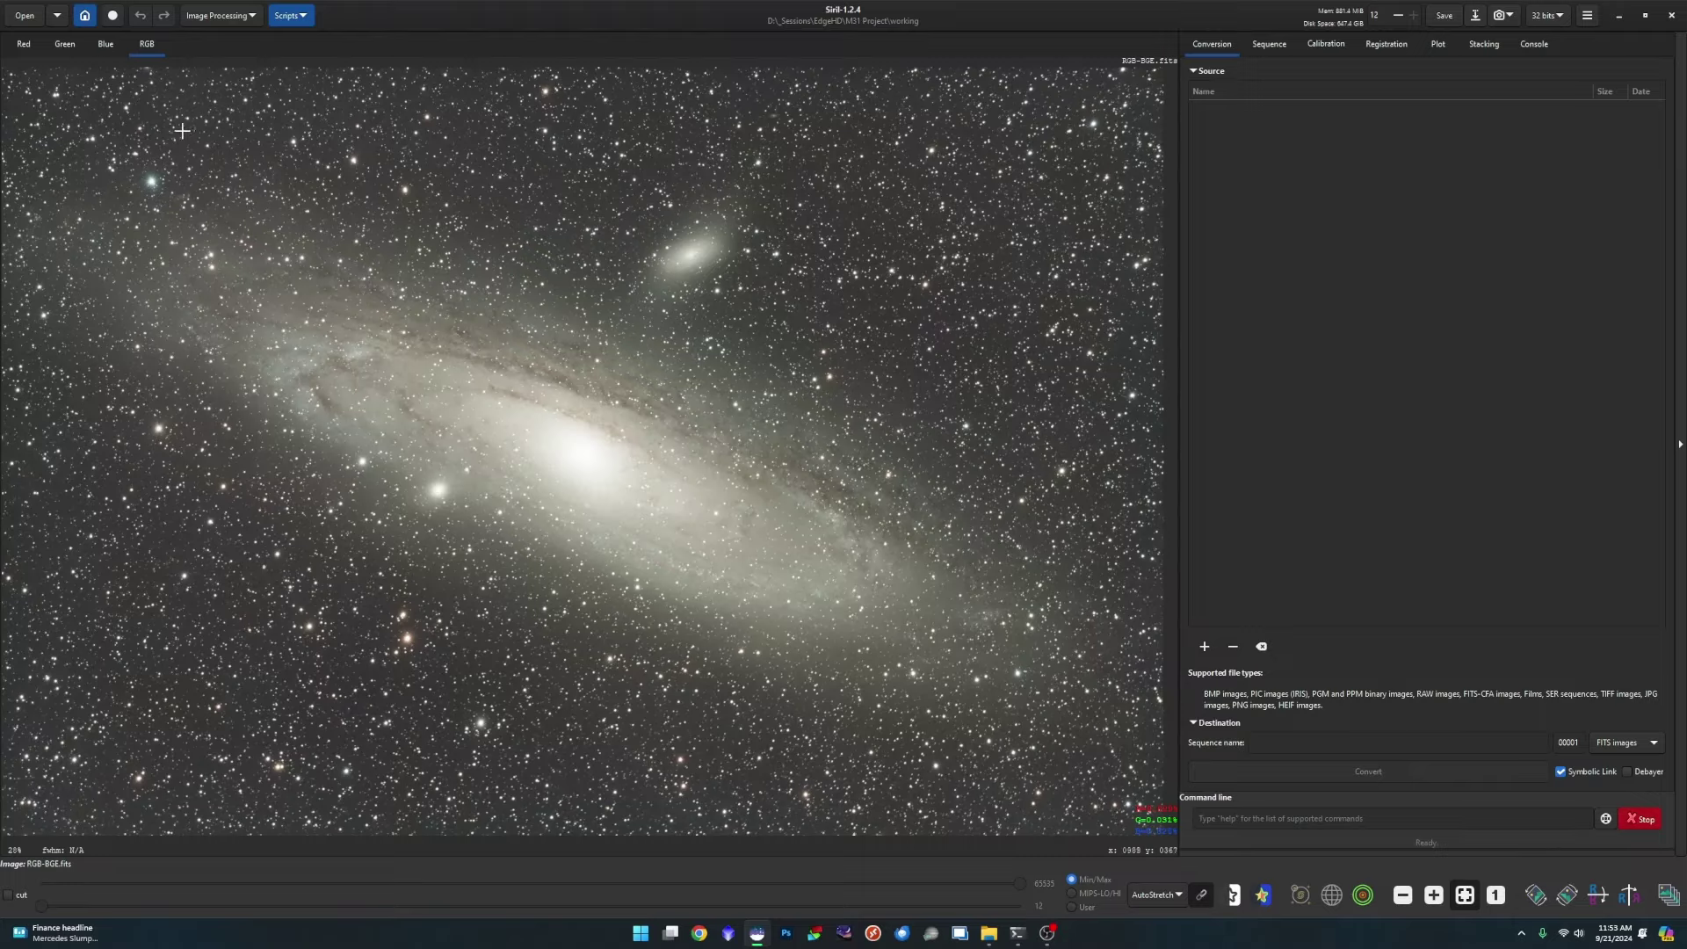
left_click(84, 15)
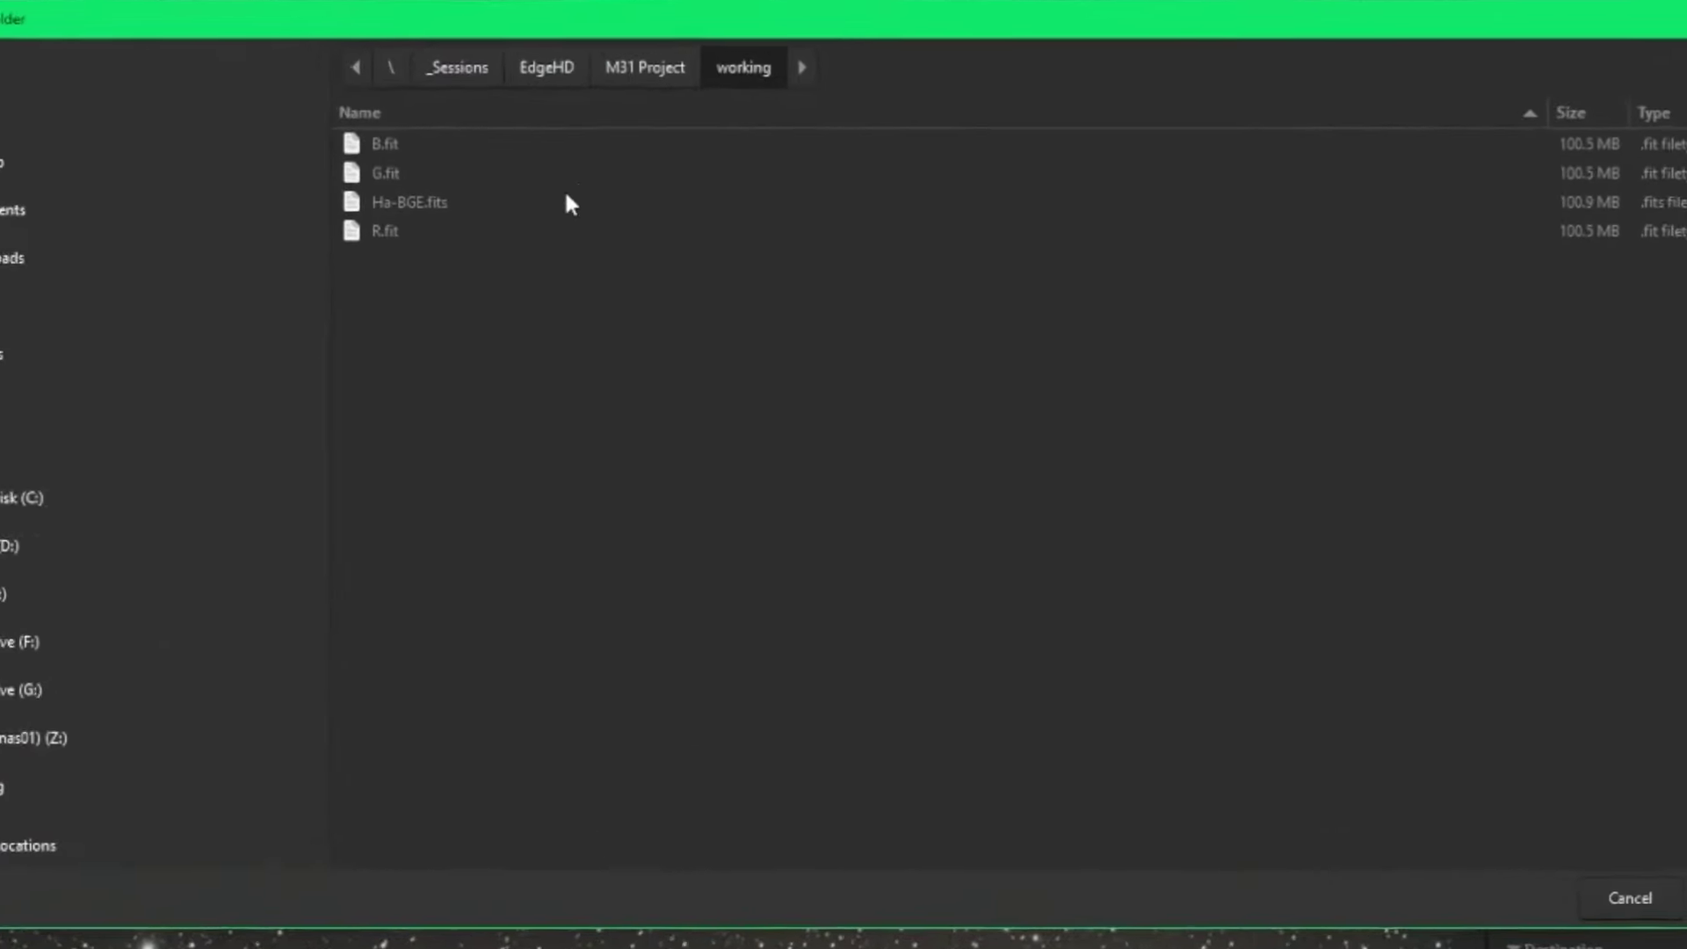
left_click(751, 260)
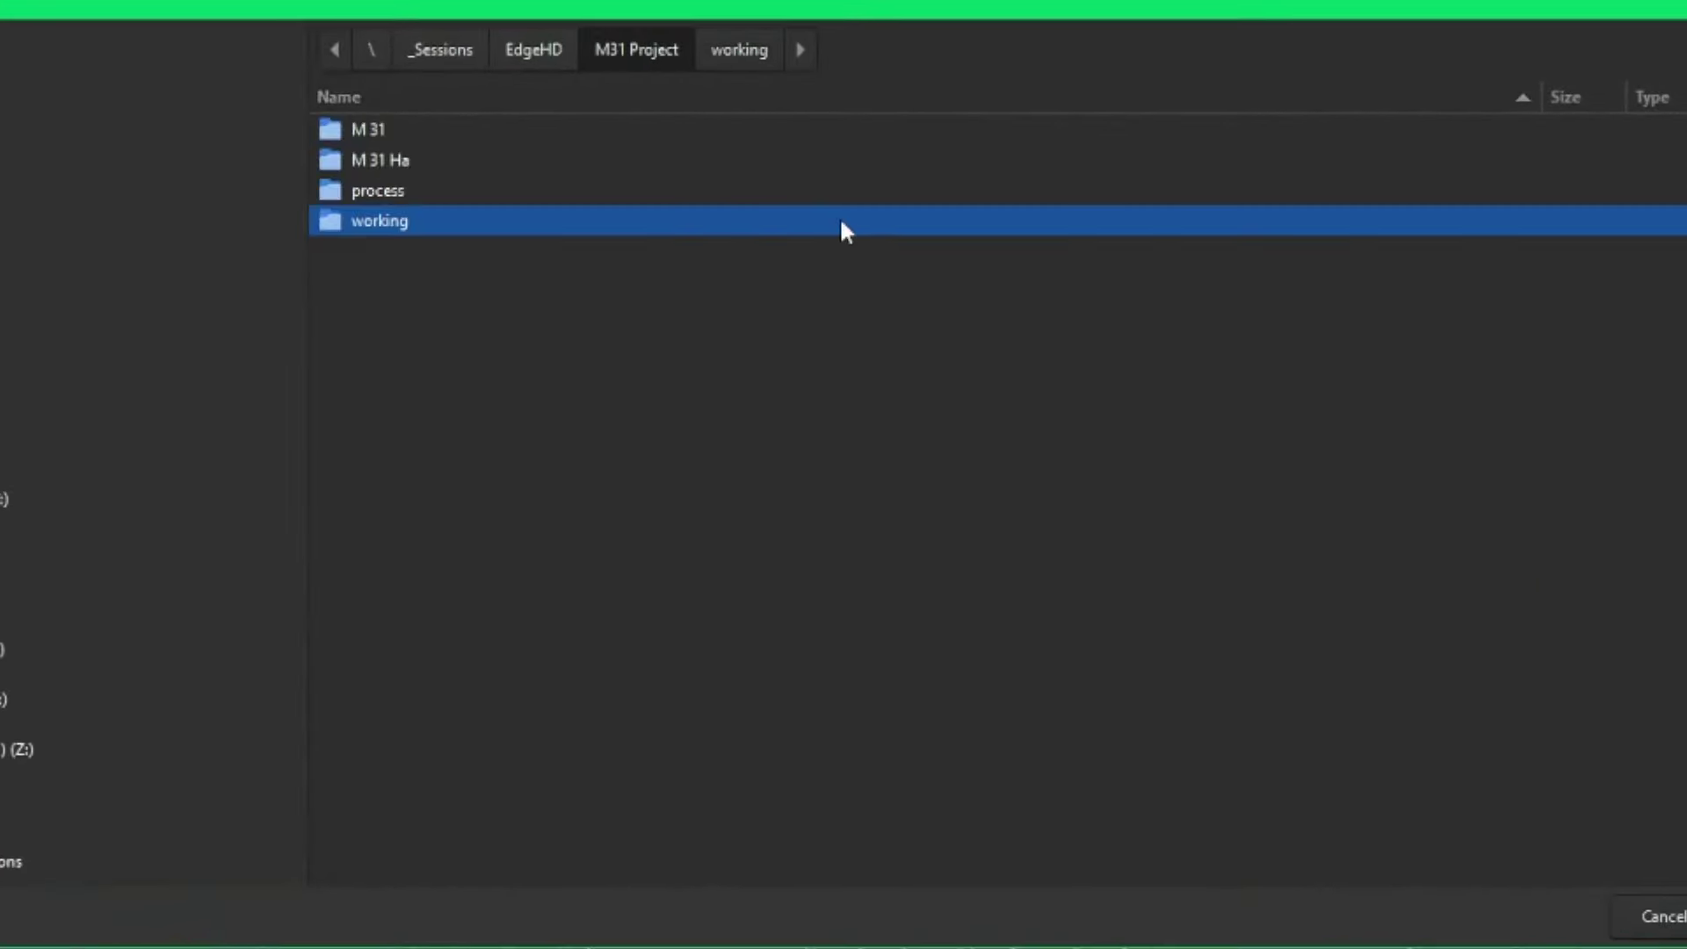
double_click(383, 188)
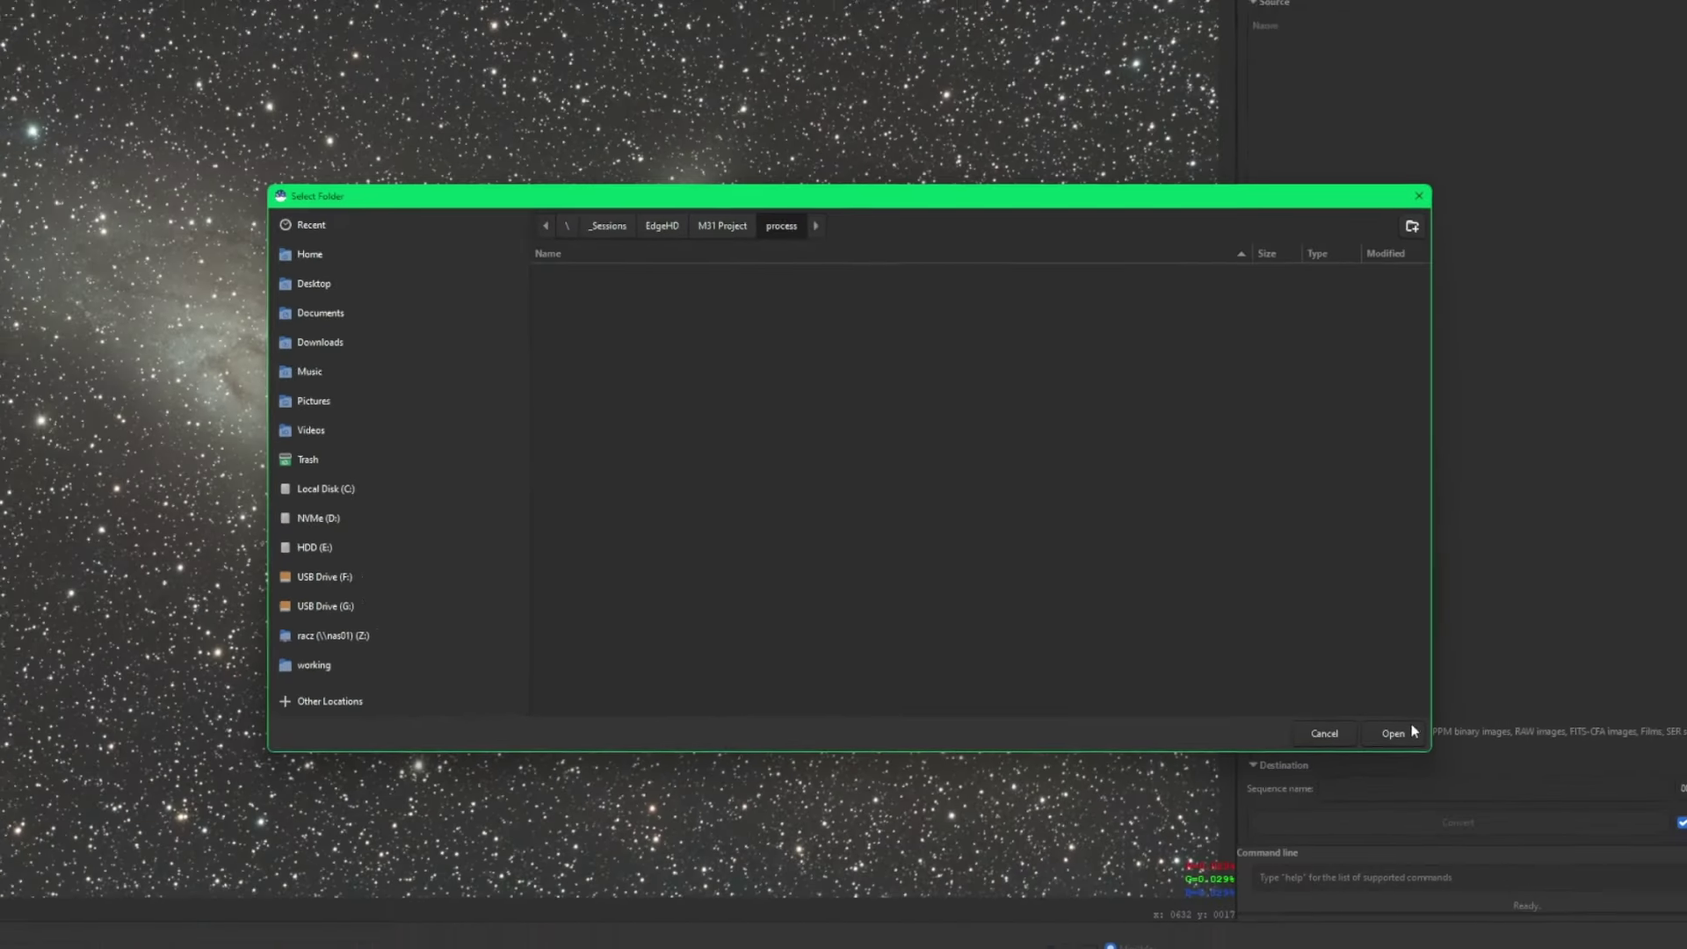
left_click(1402, 733)
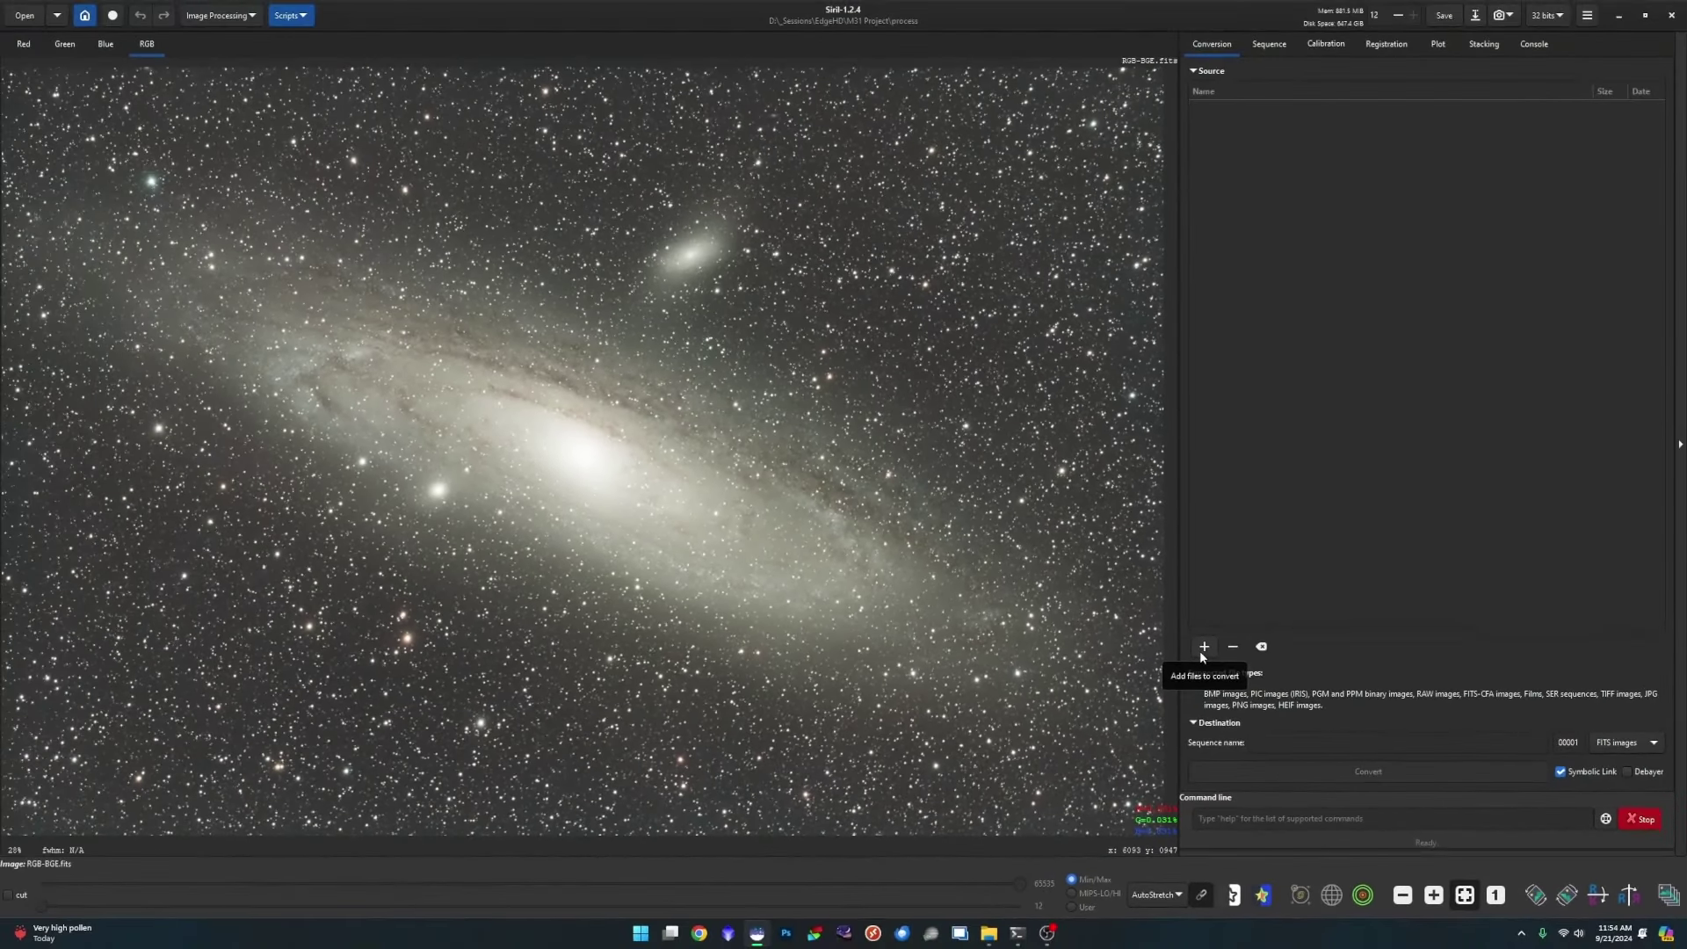
- Add B.fit, G.fit, Ha-BGE.fits and R.fit from the working folder to the conversion list
left_click(979, 598)
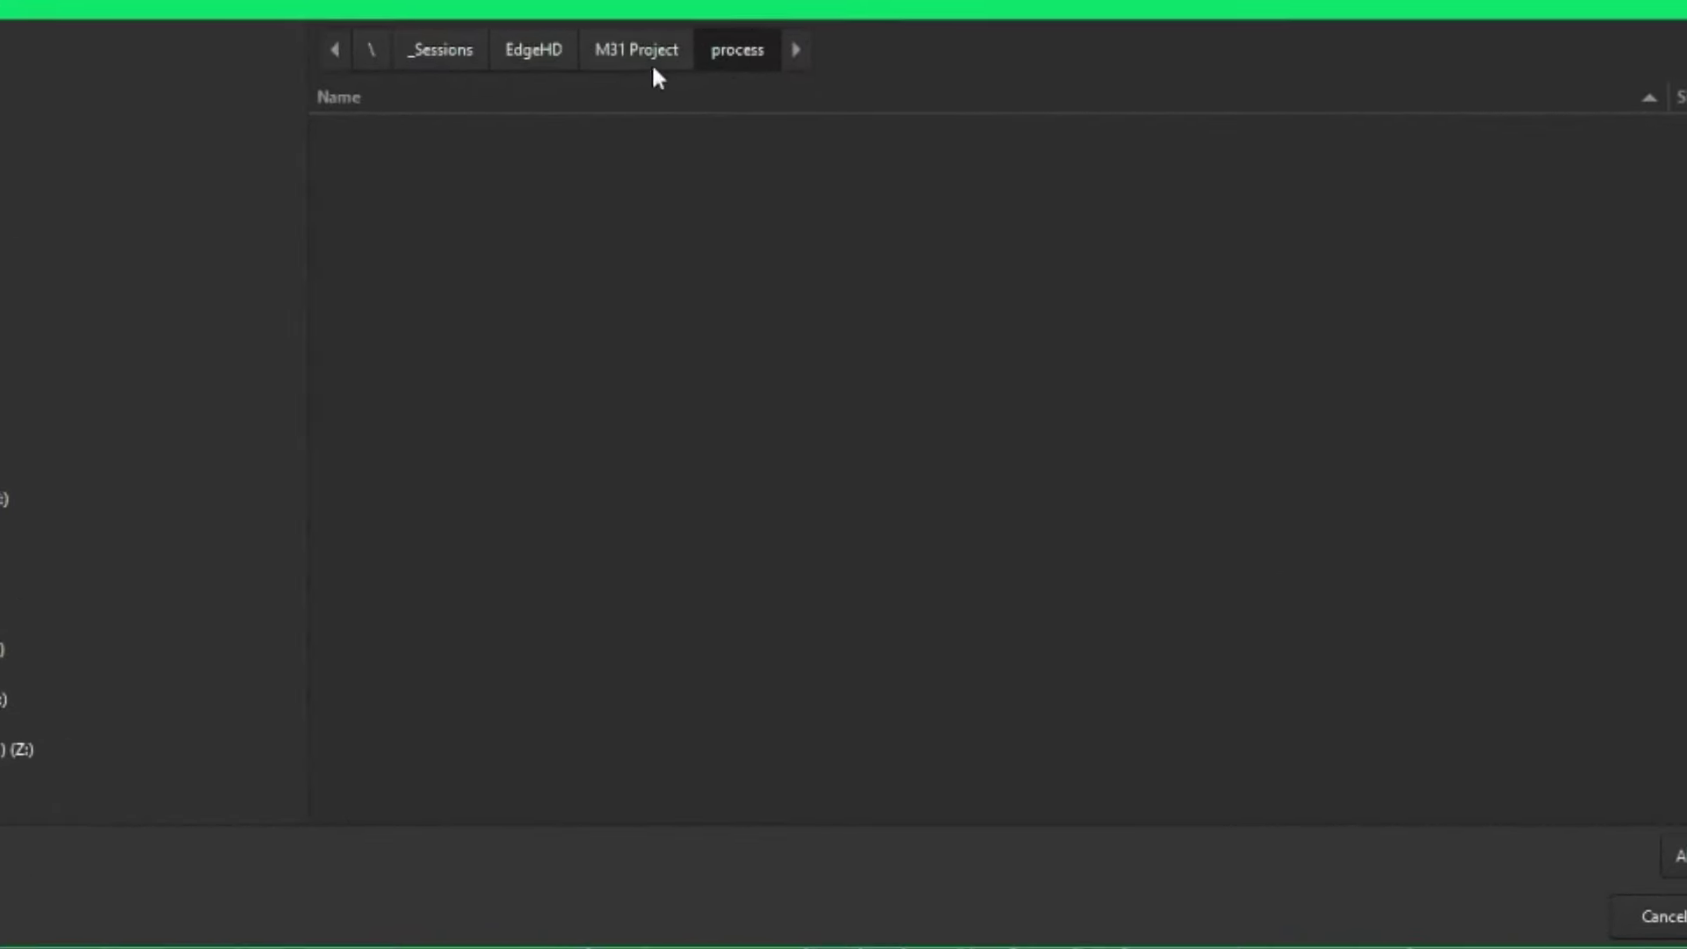
left_click(645, 58)
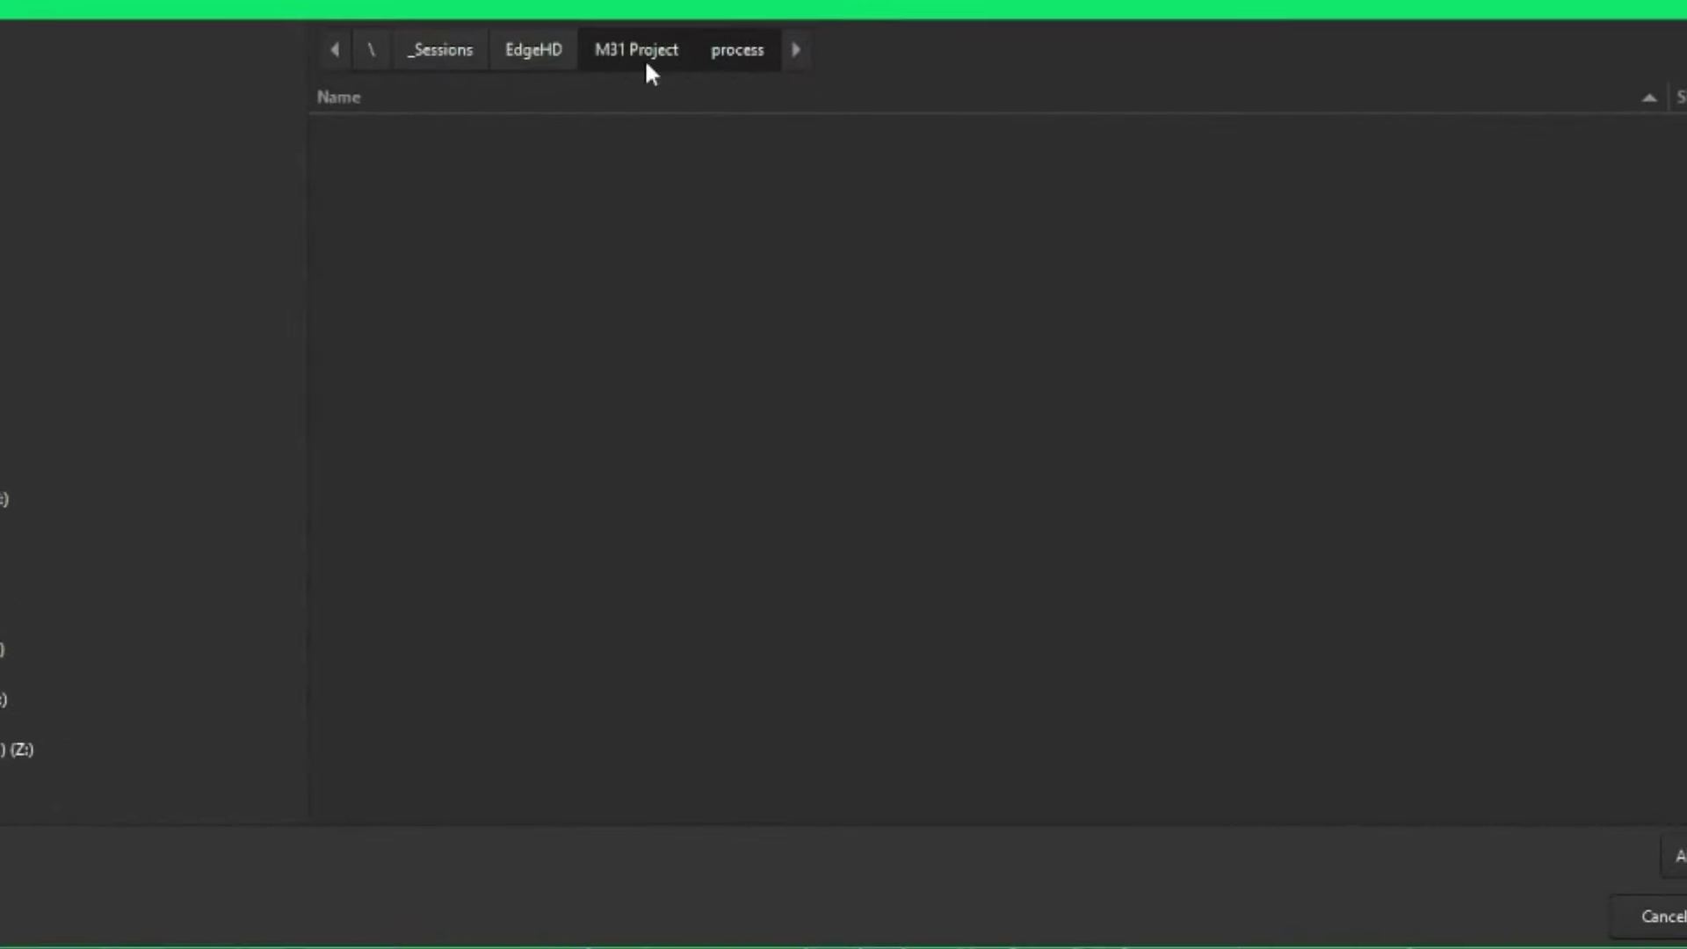
double_click(566, 227)
left_click_drag(533, 262, 361, 124)
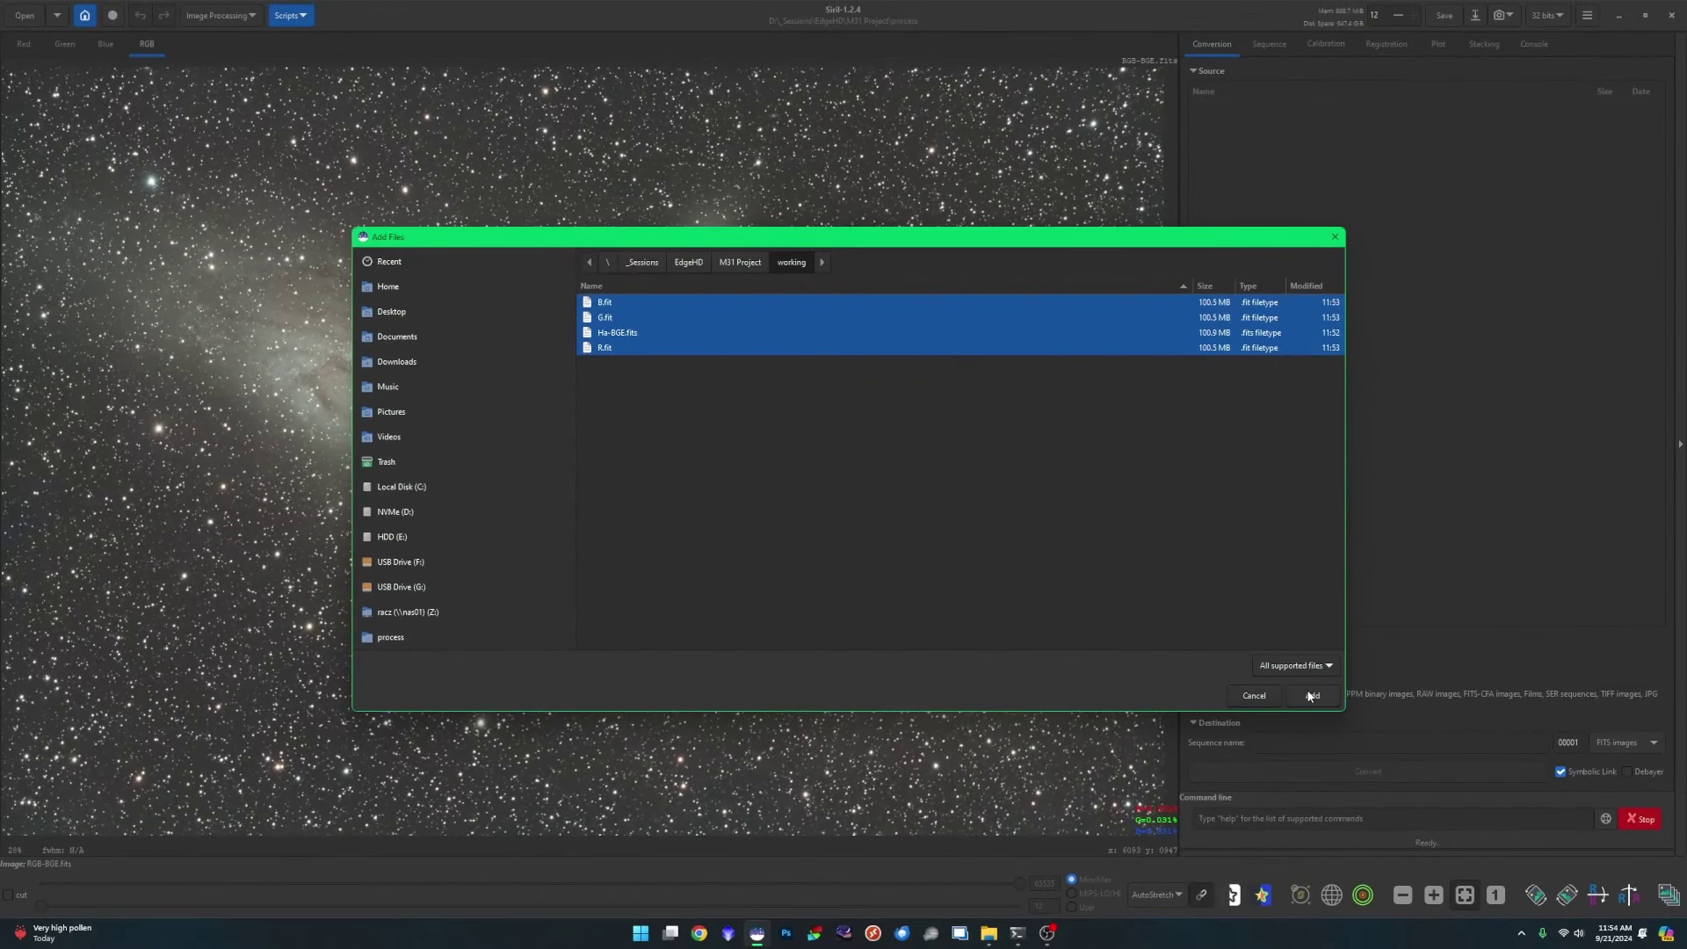
left_click(1309, 695)
type("SUBSC")
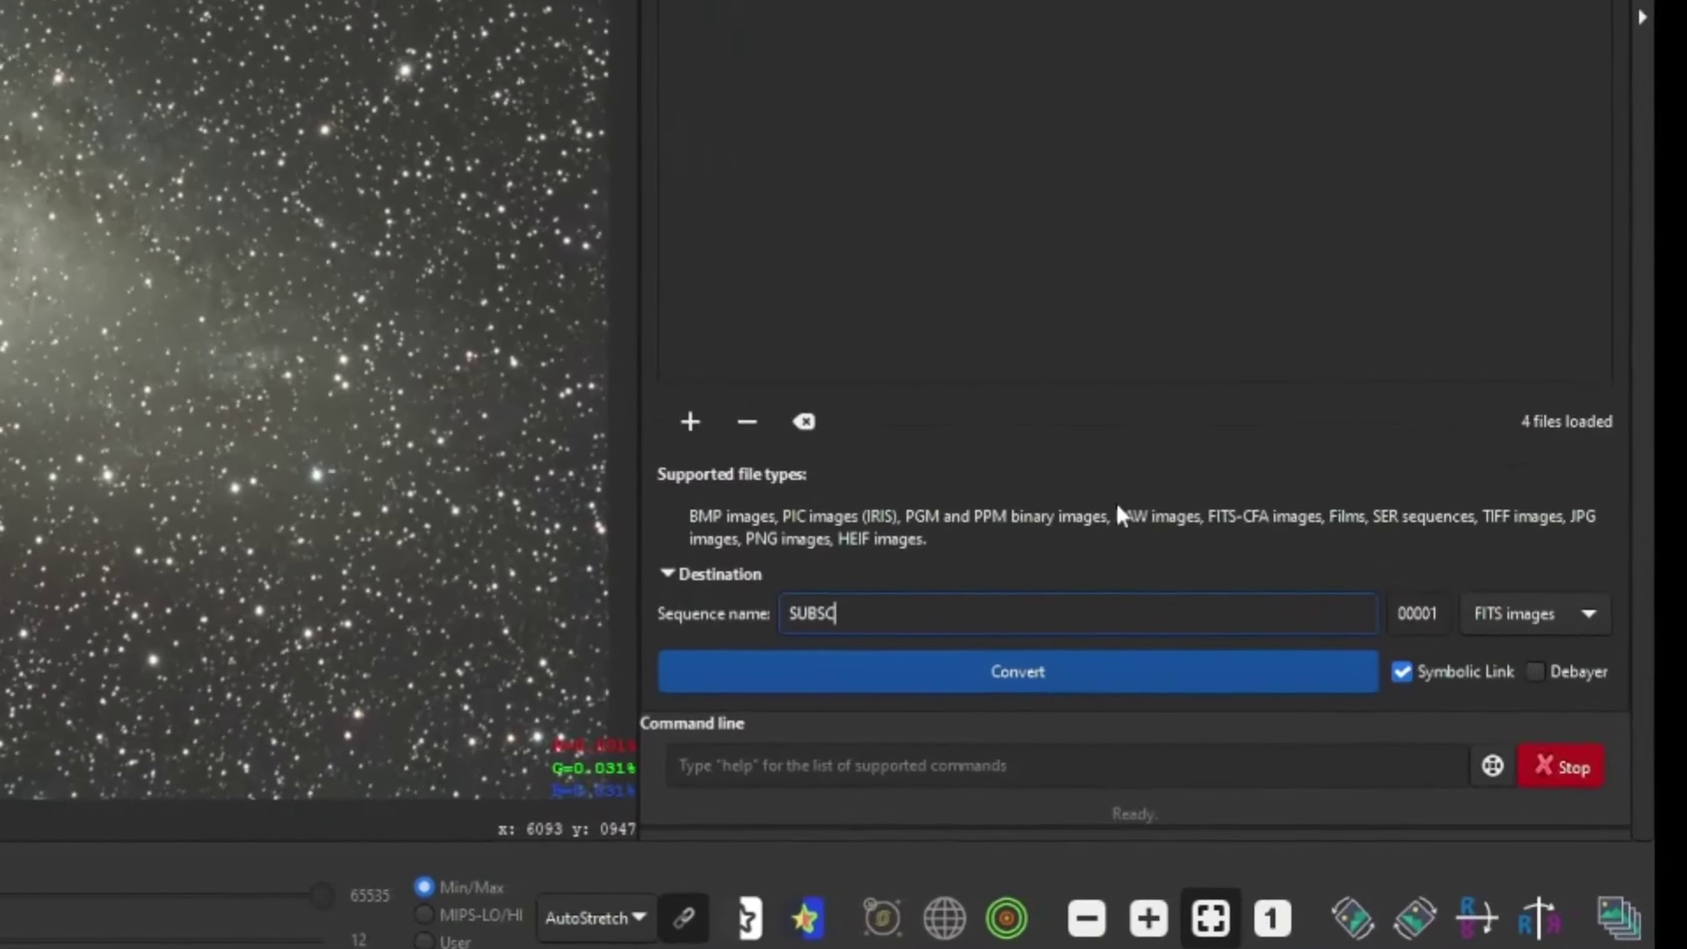
type("RIBE!")
key("ctrl+a")
- Convert the four files into a sequence named HaRGB and register it with Global Star Alignment (deep-sky)
type("HaRGB")
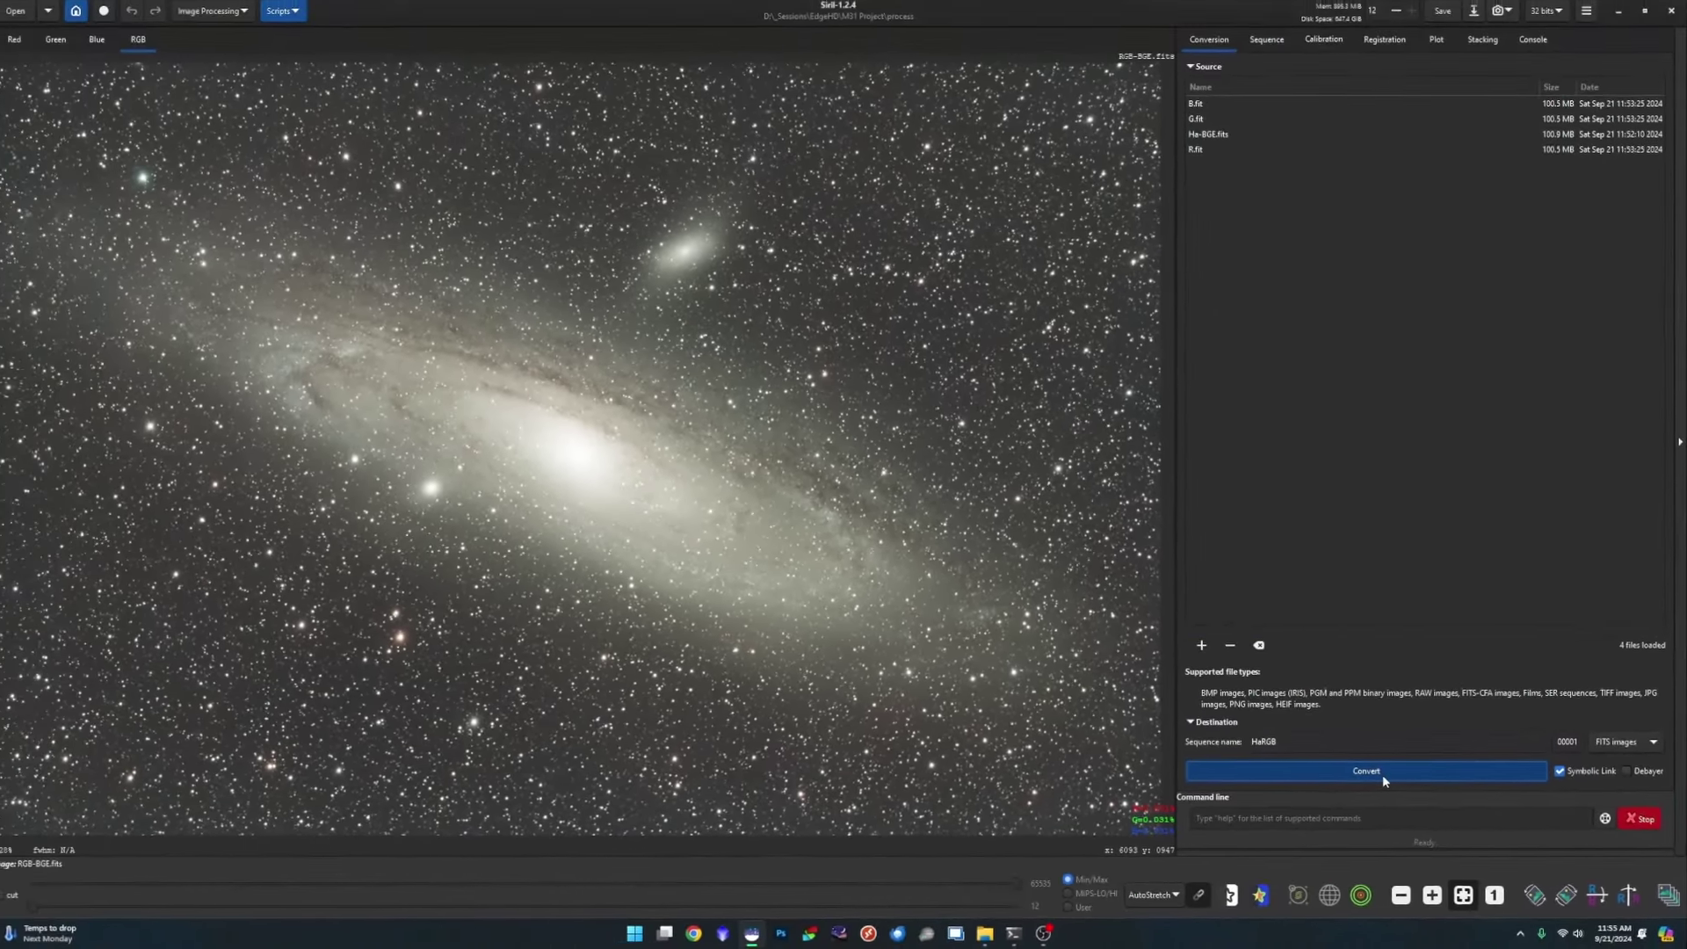
left_click(1043, 672)
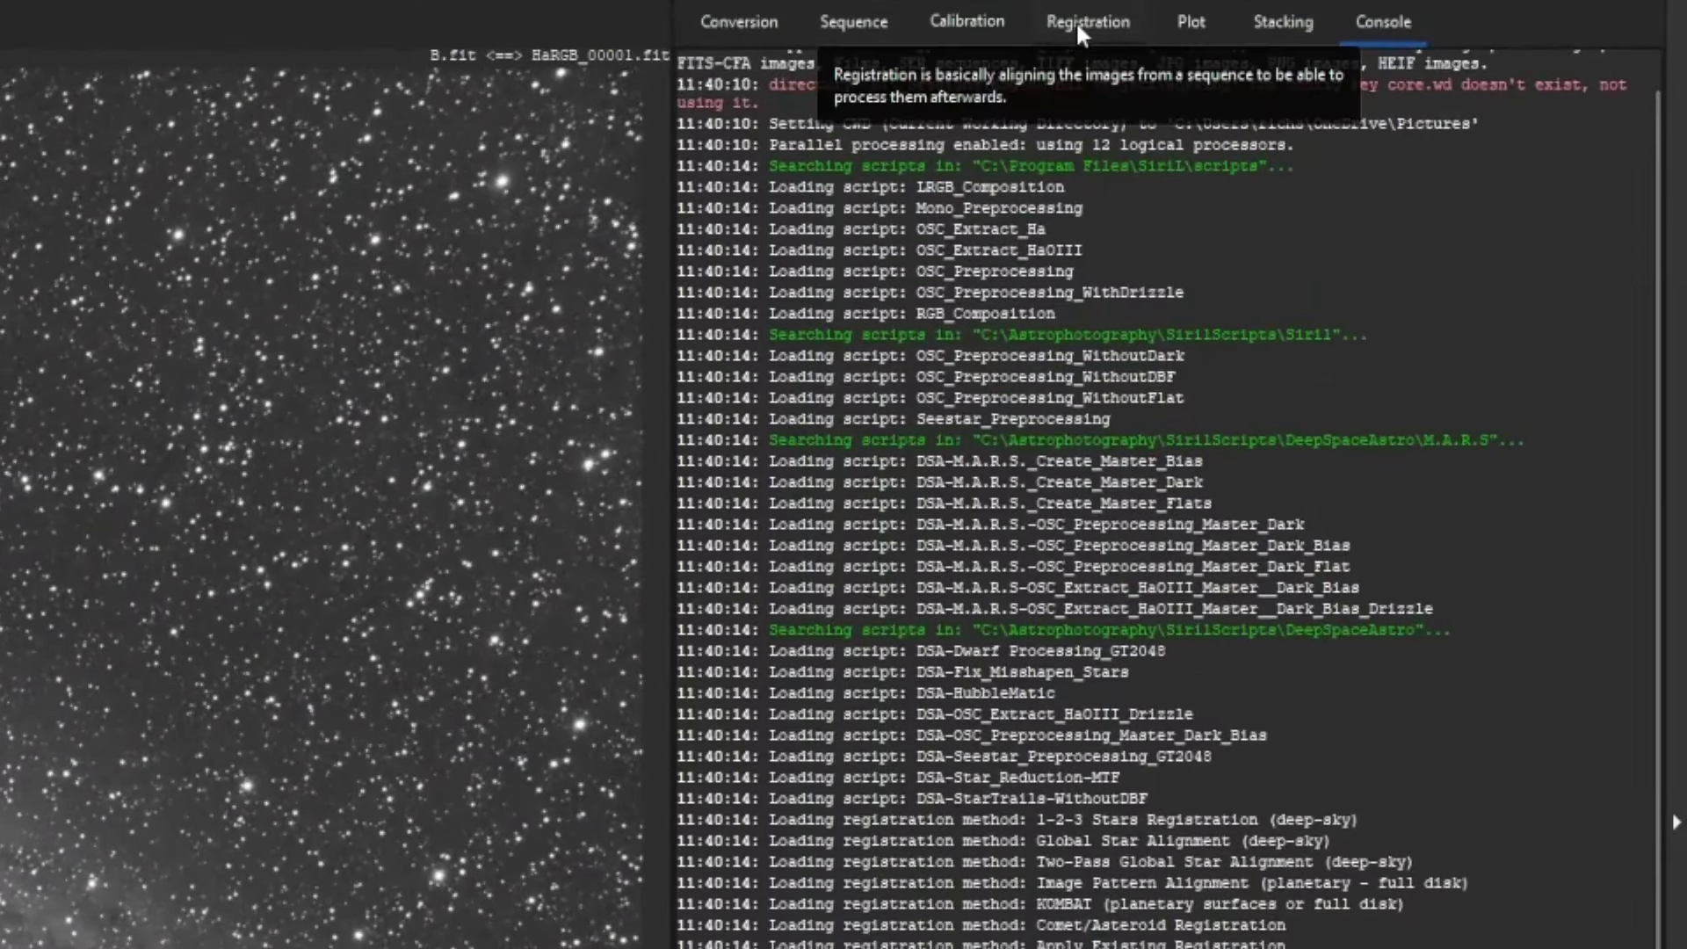
left_click(1384, 48)
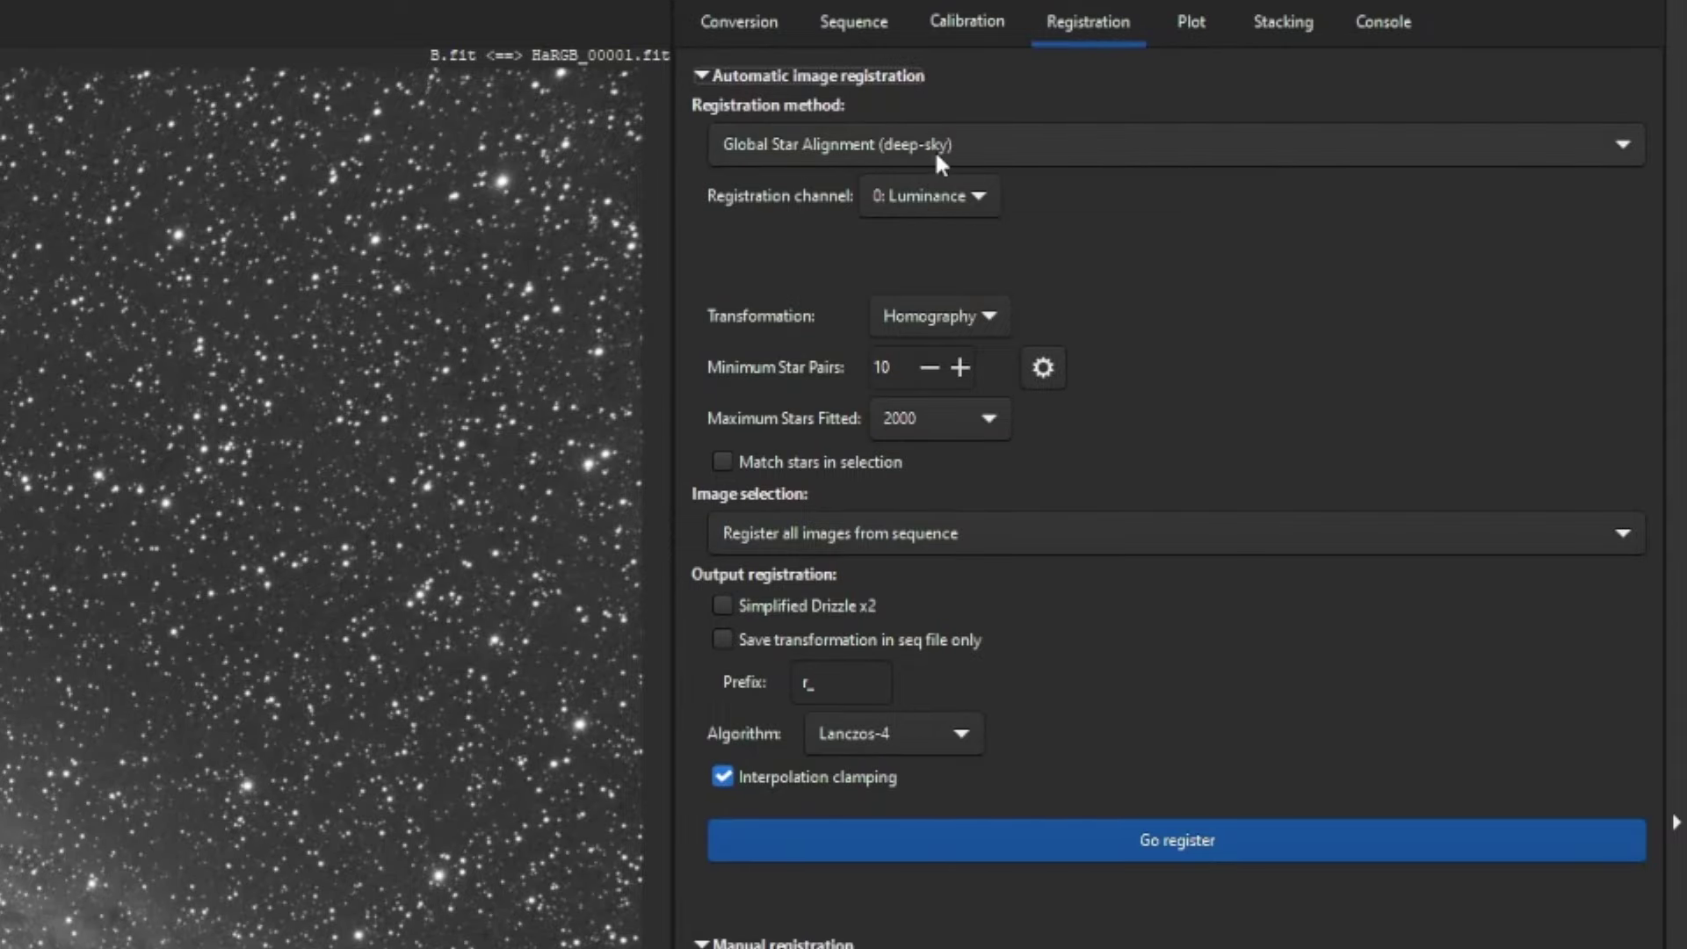
left_click(1184, 834)
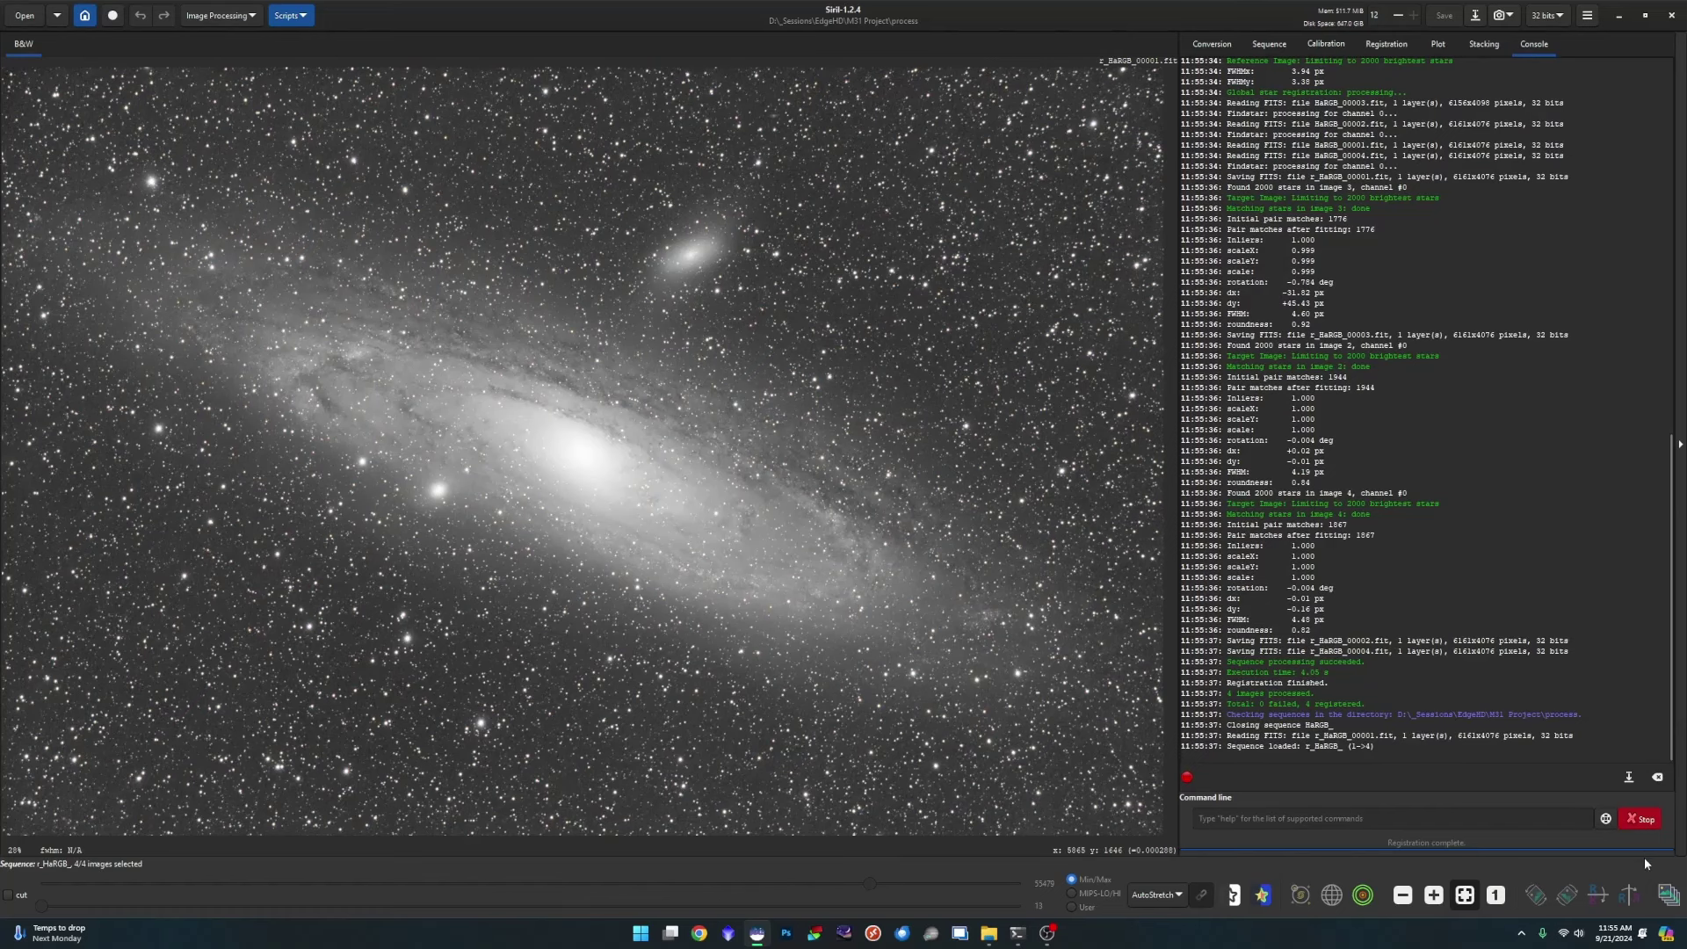
- Check the alignment of the registered r_HaRGB frames by viewing them in the frame list
left_click(1669, 895)
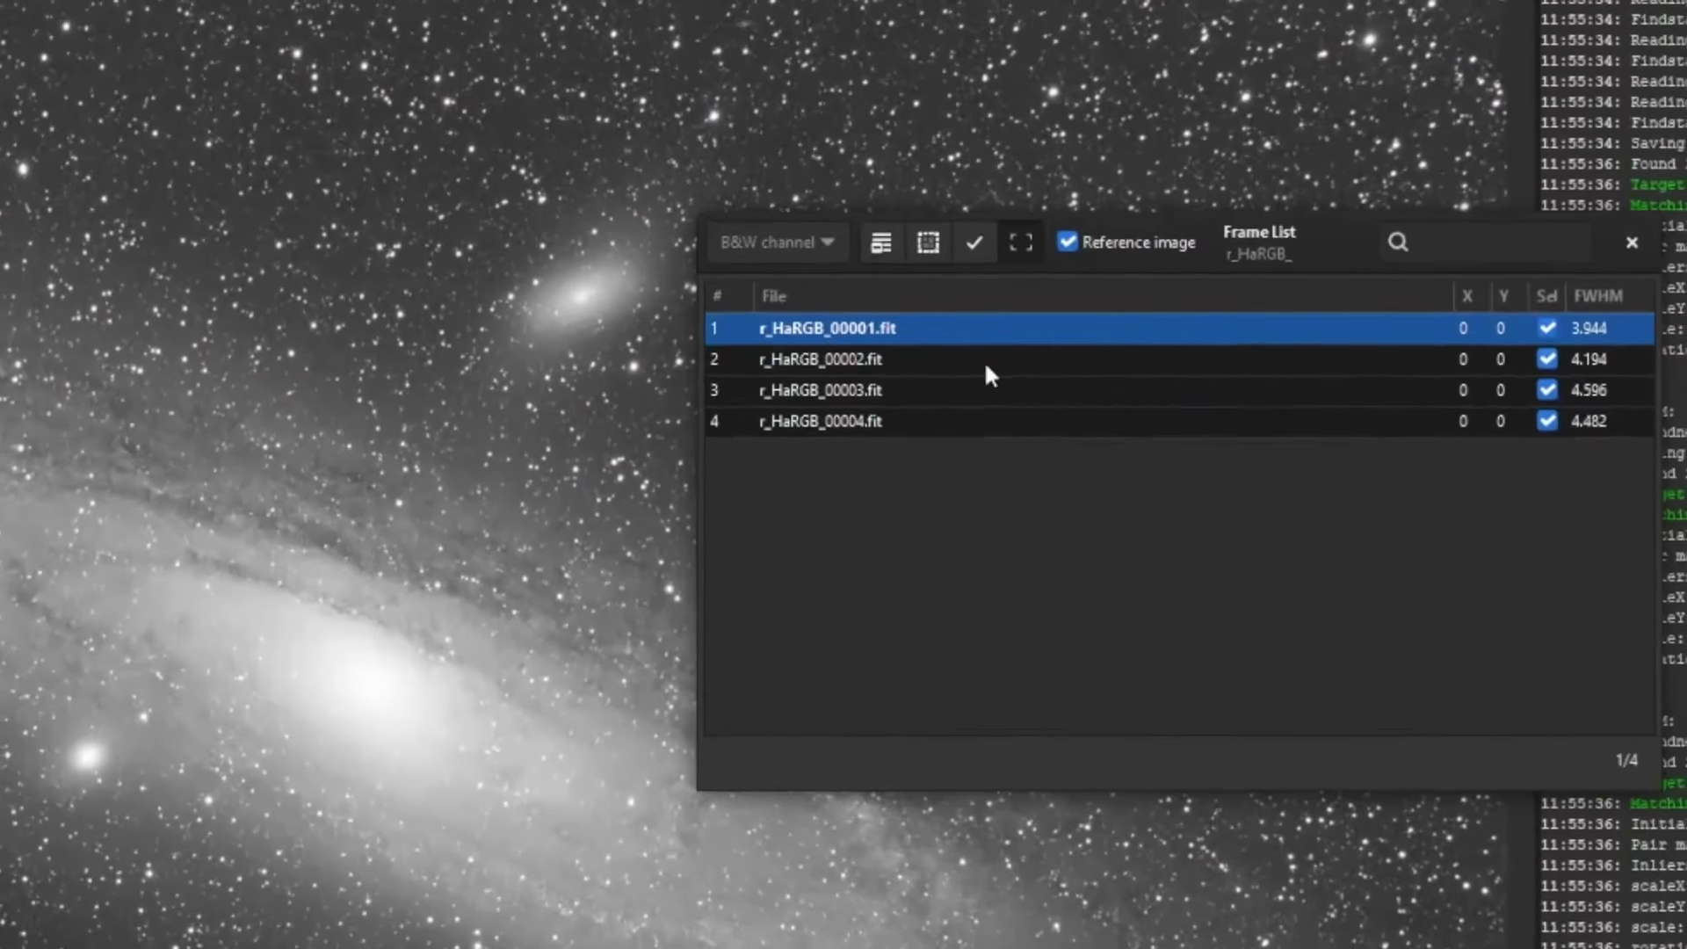
left_click(709, 393)
left_click(920, 392)
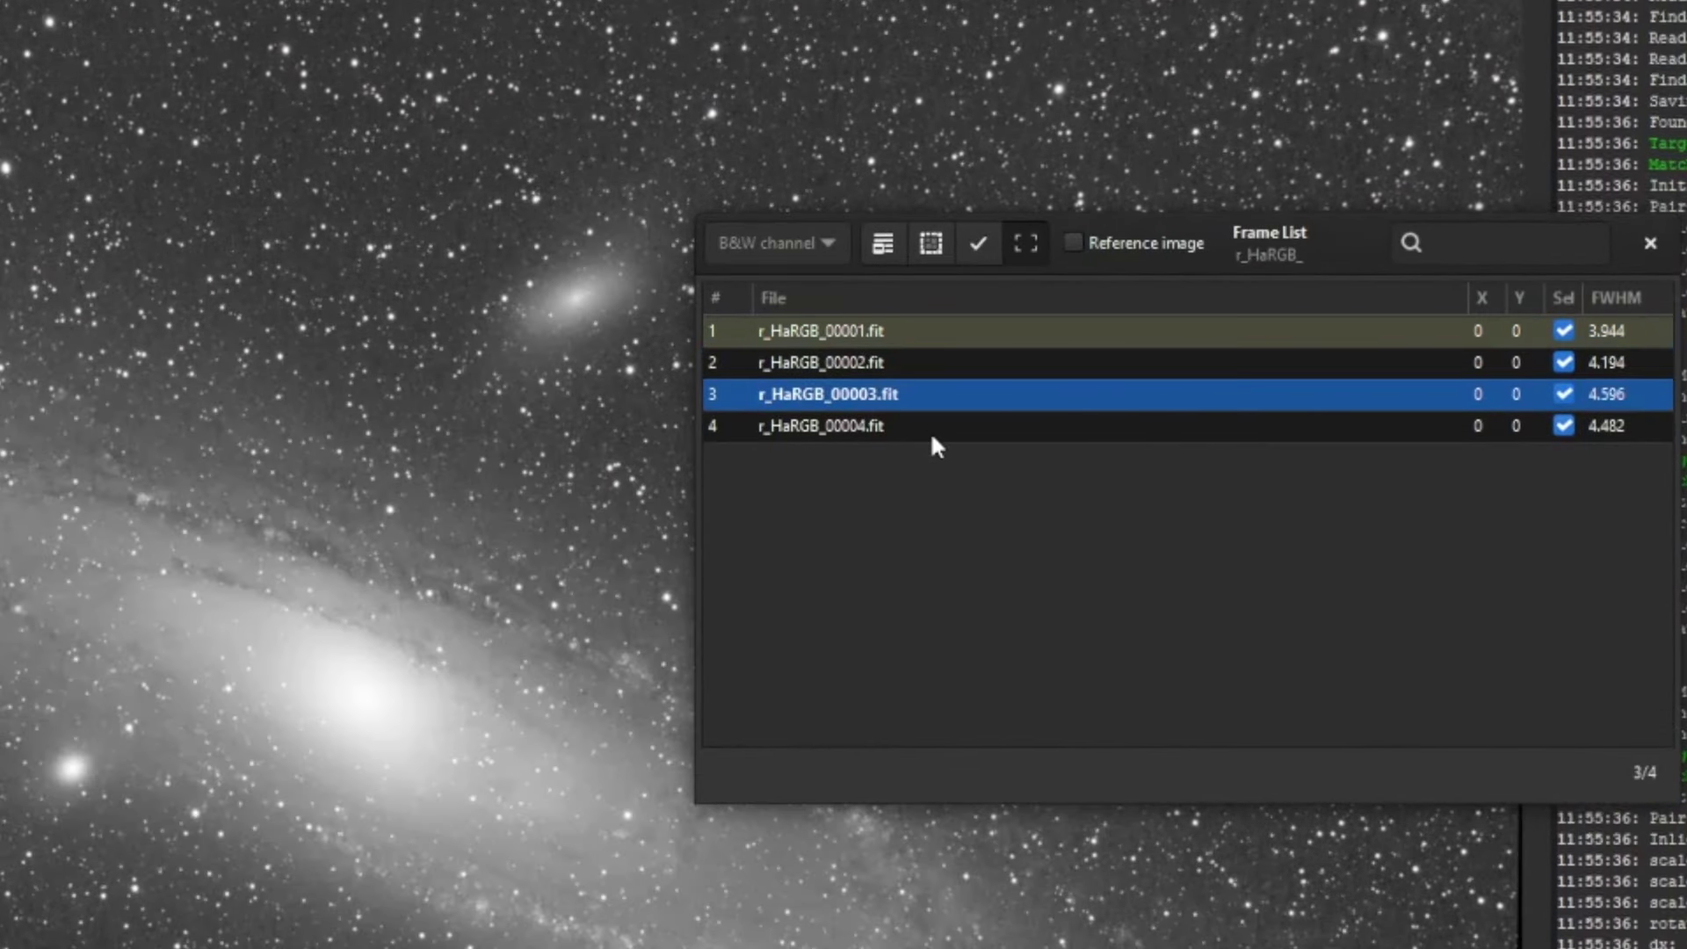
left_click(930, 431)
left_click(937, 393)
left_click(946, 330)
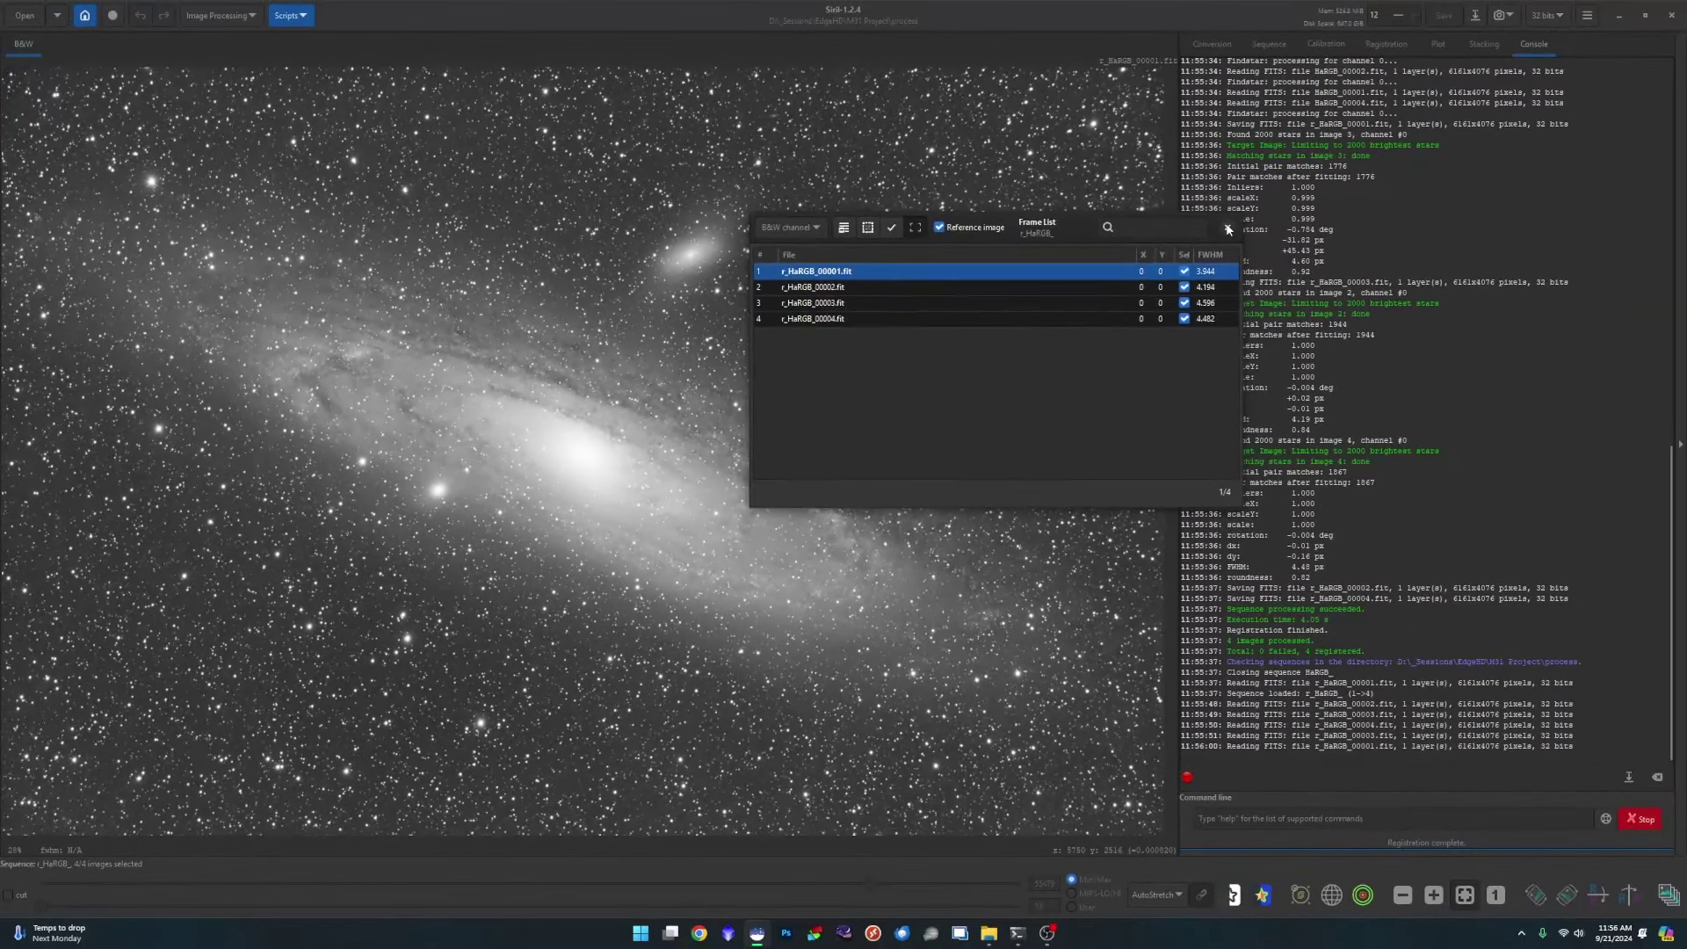
left_click(1645, 243)
- In File Explorer, move r_HaRGB_00001.fit through r_HaRGB_00004.fit from the process folder to the working folder
left_click(990, 932)
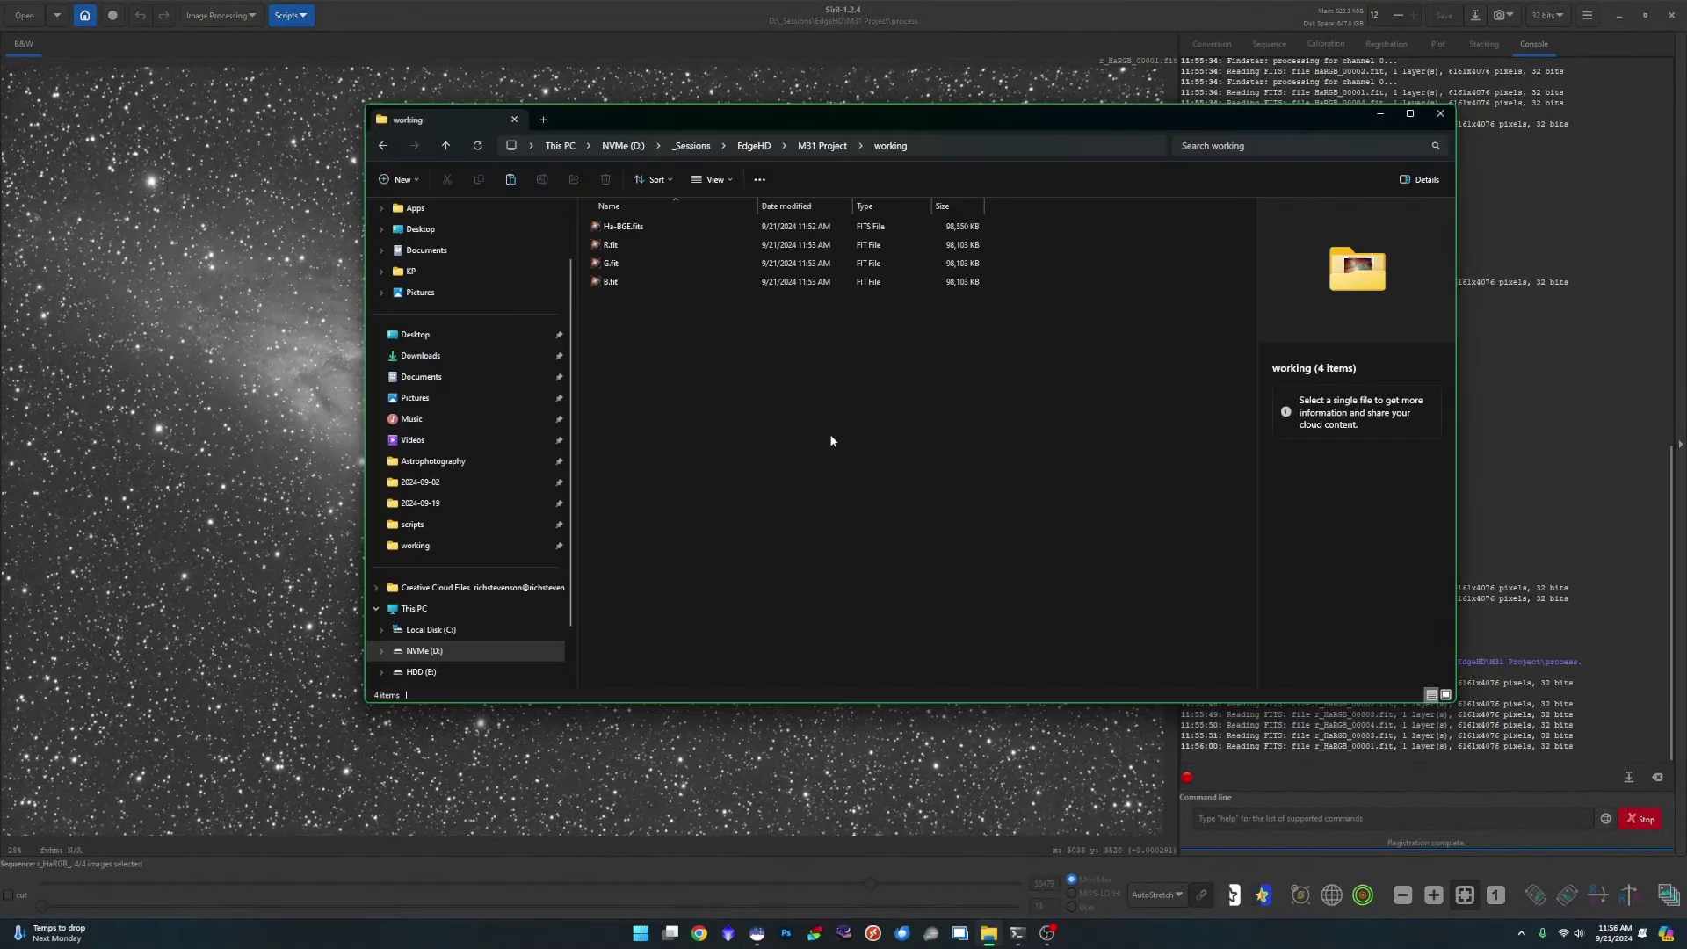
left_click(836, 146)
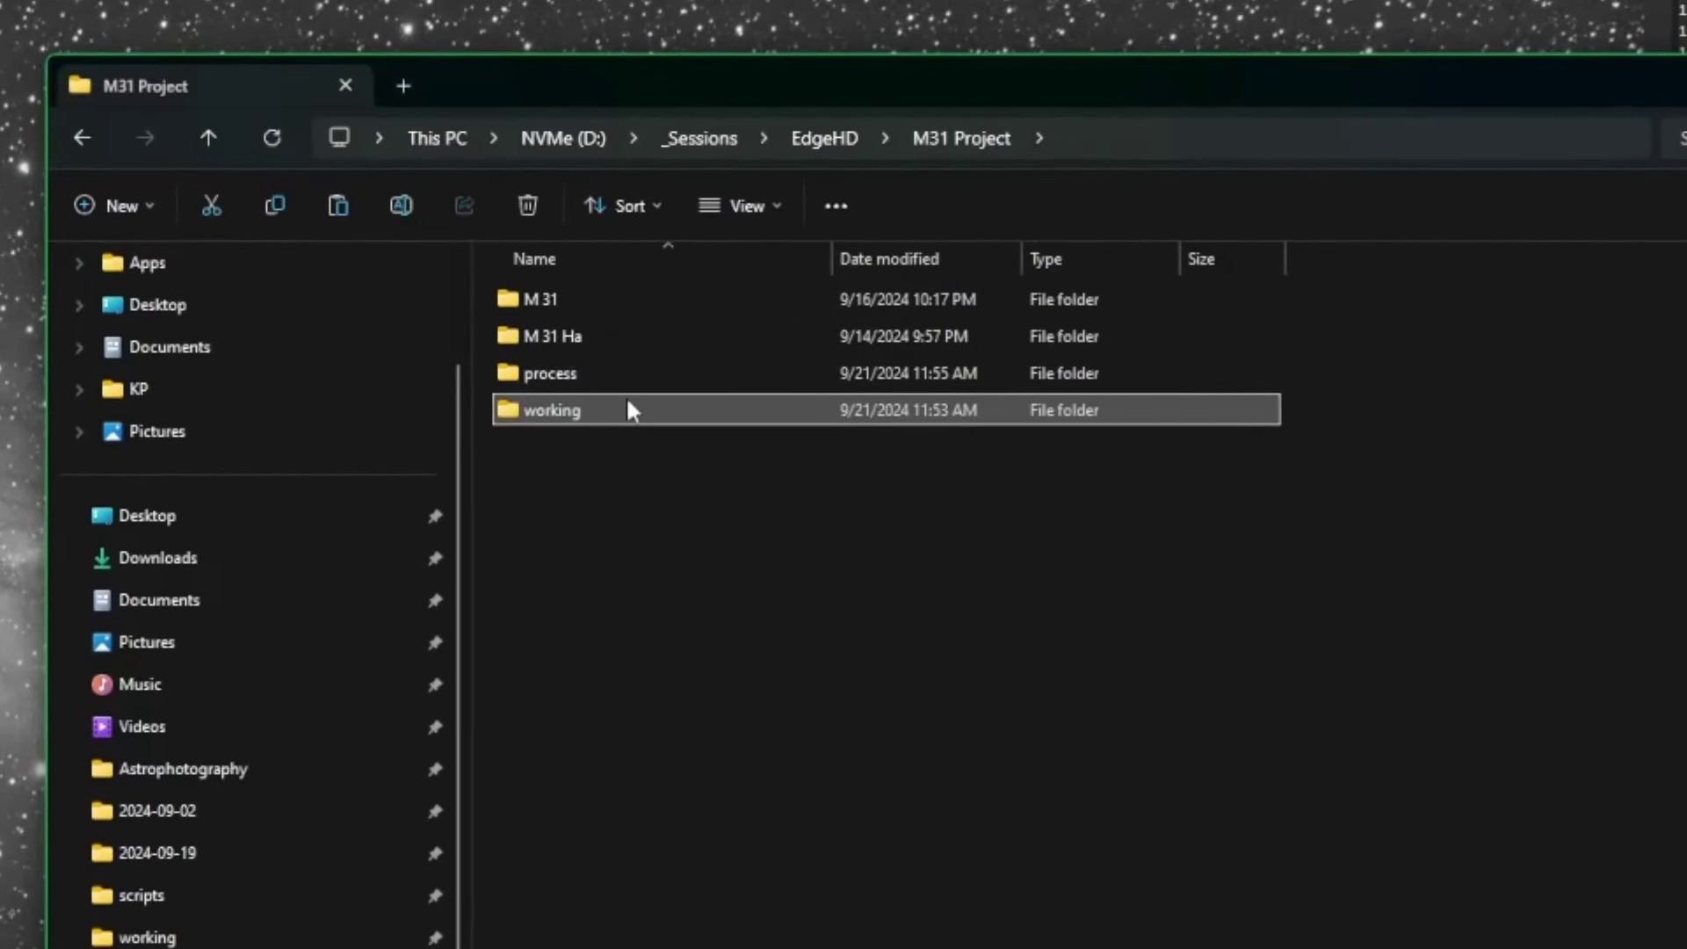
double_click(563, 369)
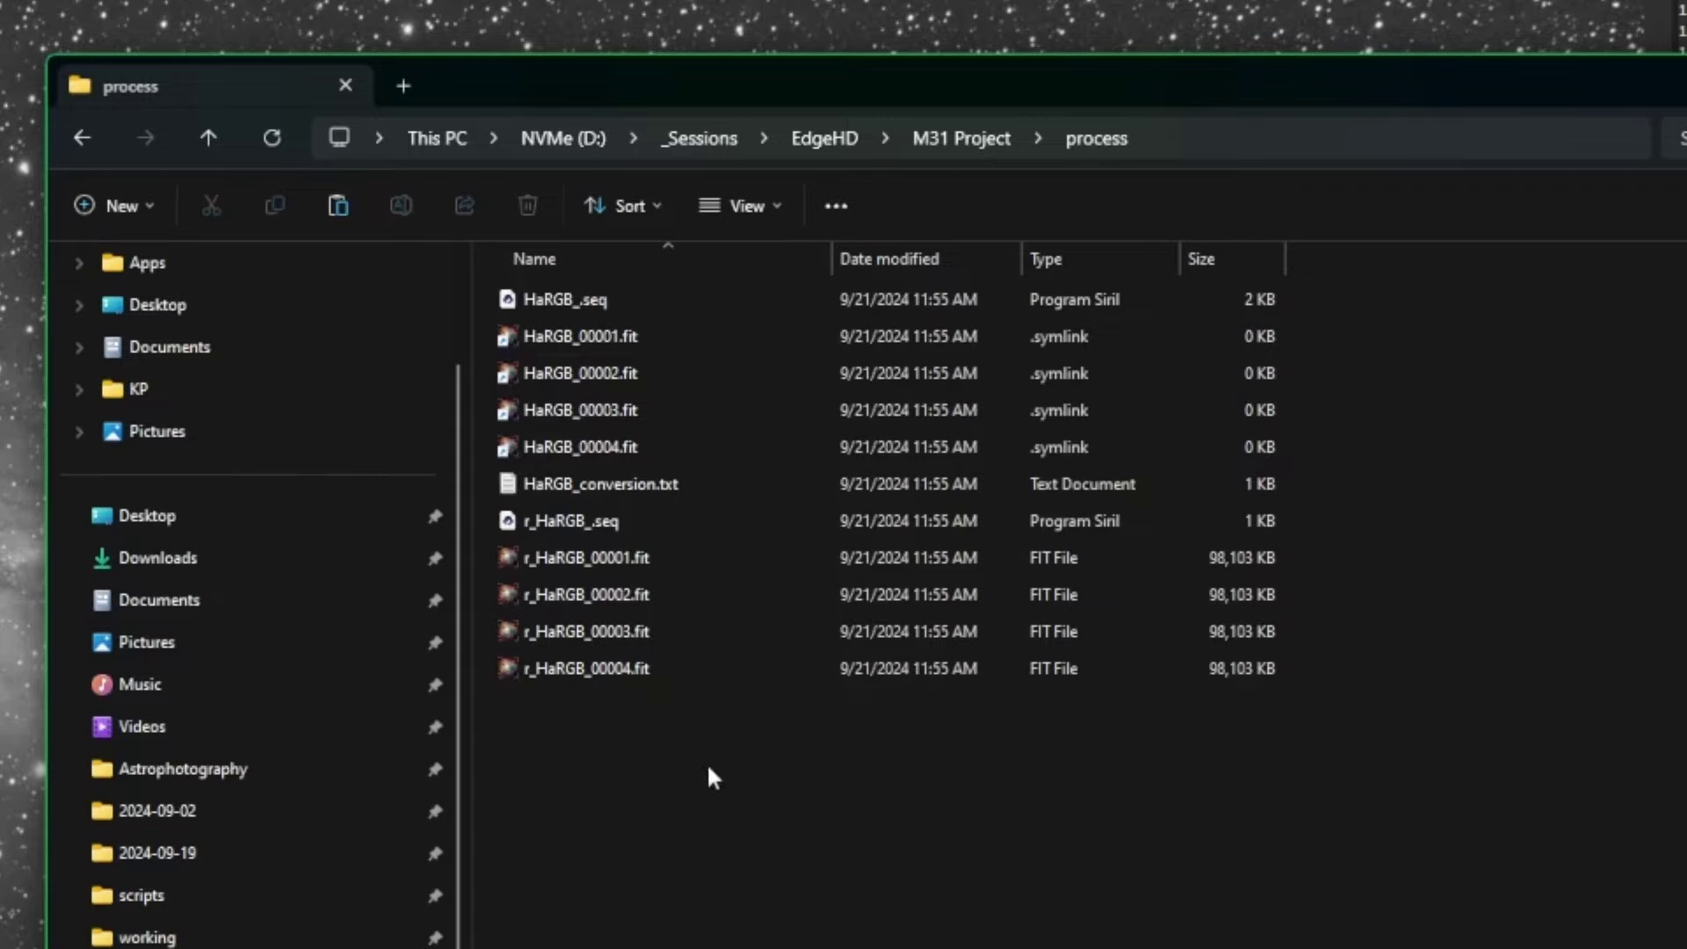
left_click_drag(763, 748, 566, 562)
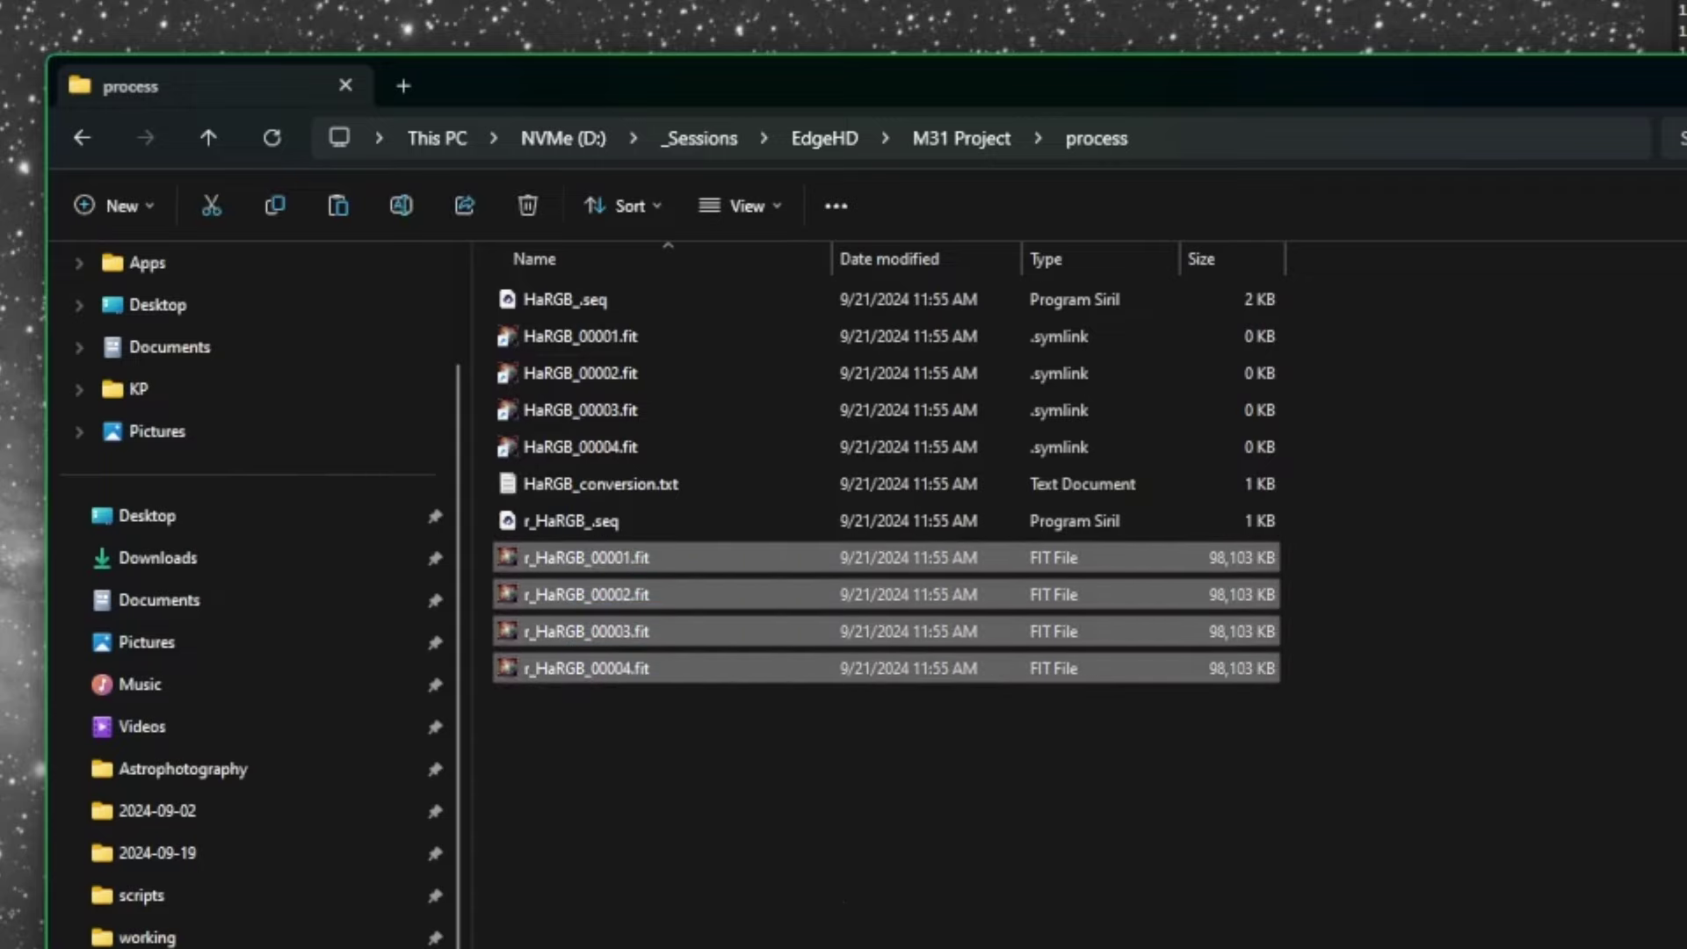
left_click(212, 207)
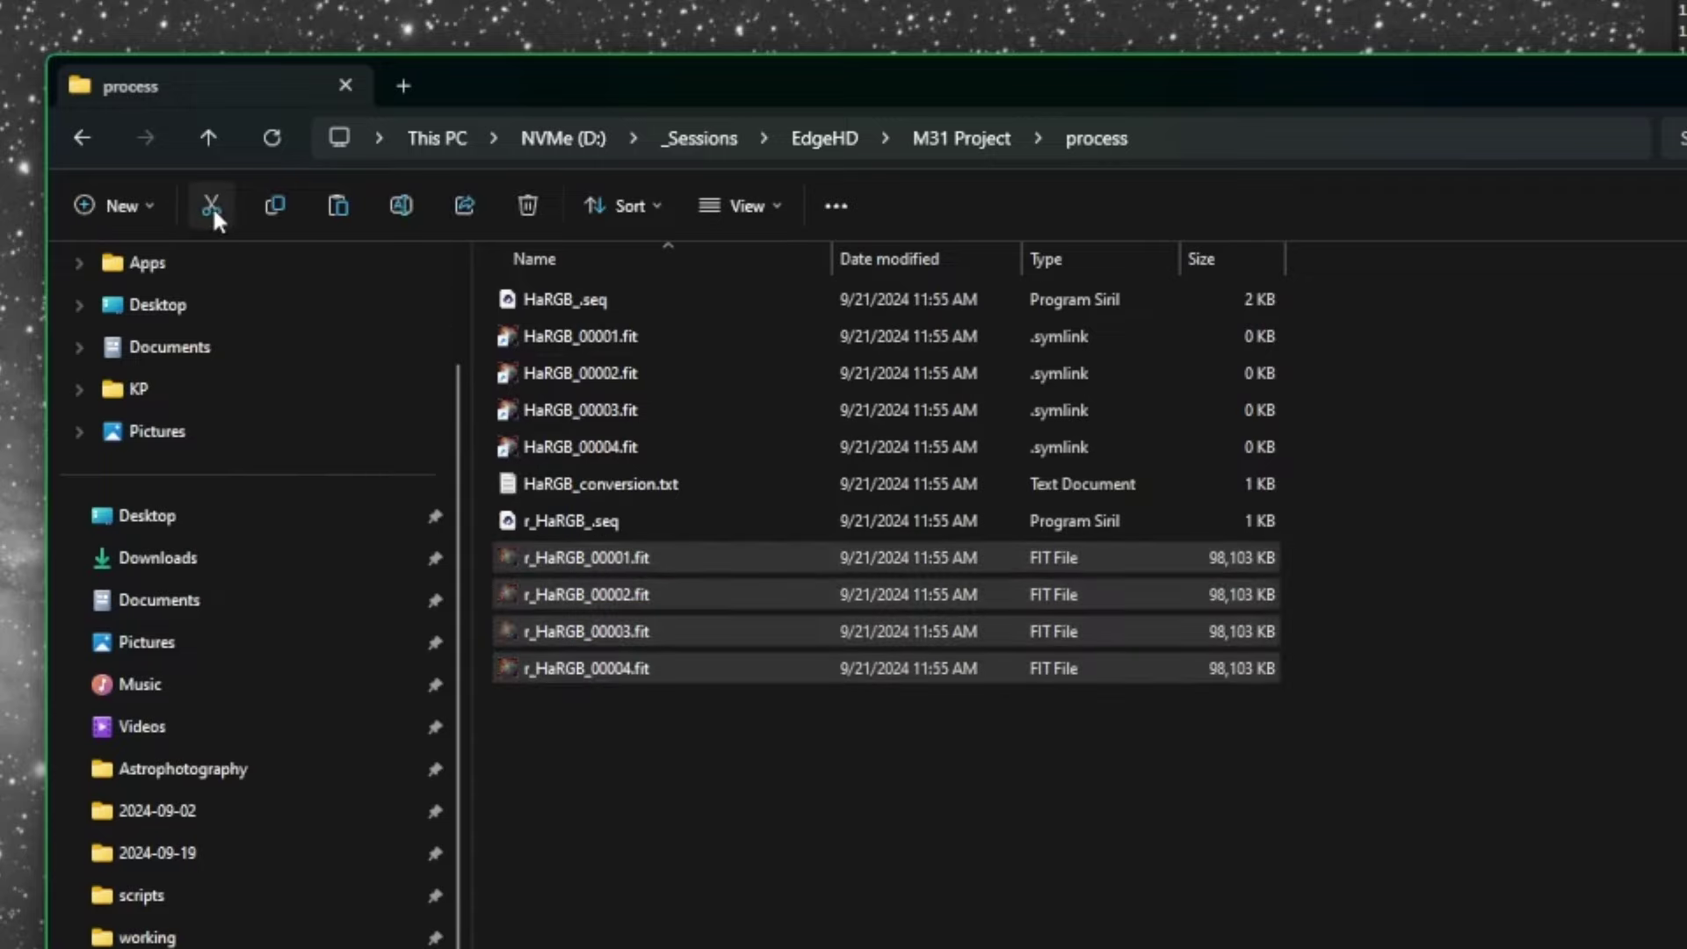
left_click(958, 141)
double_click(587, 415)
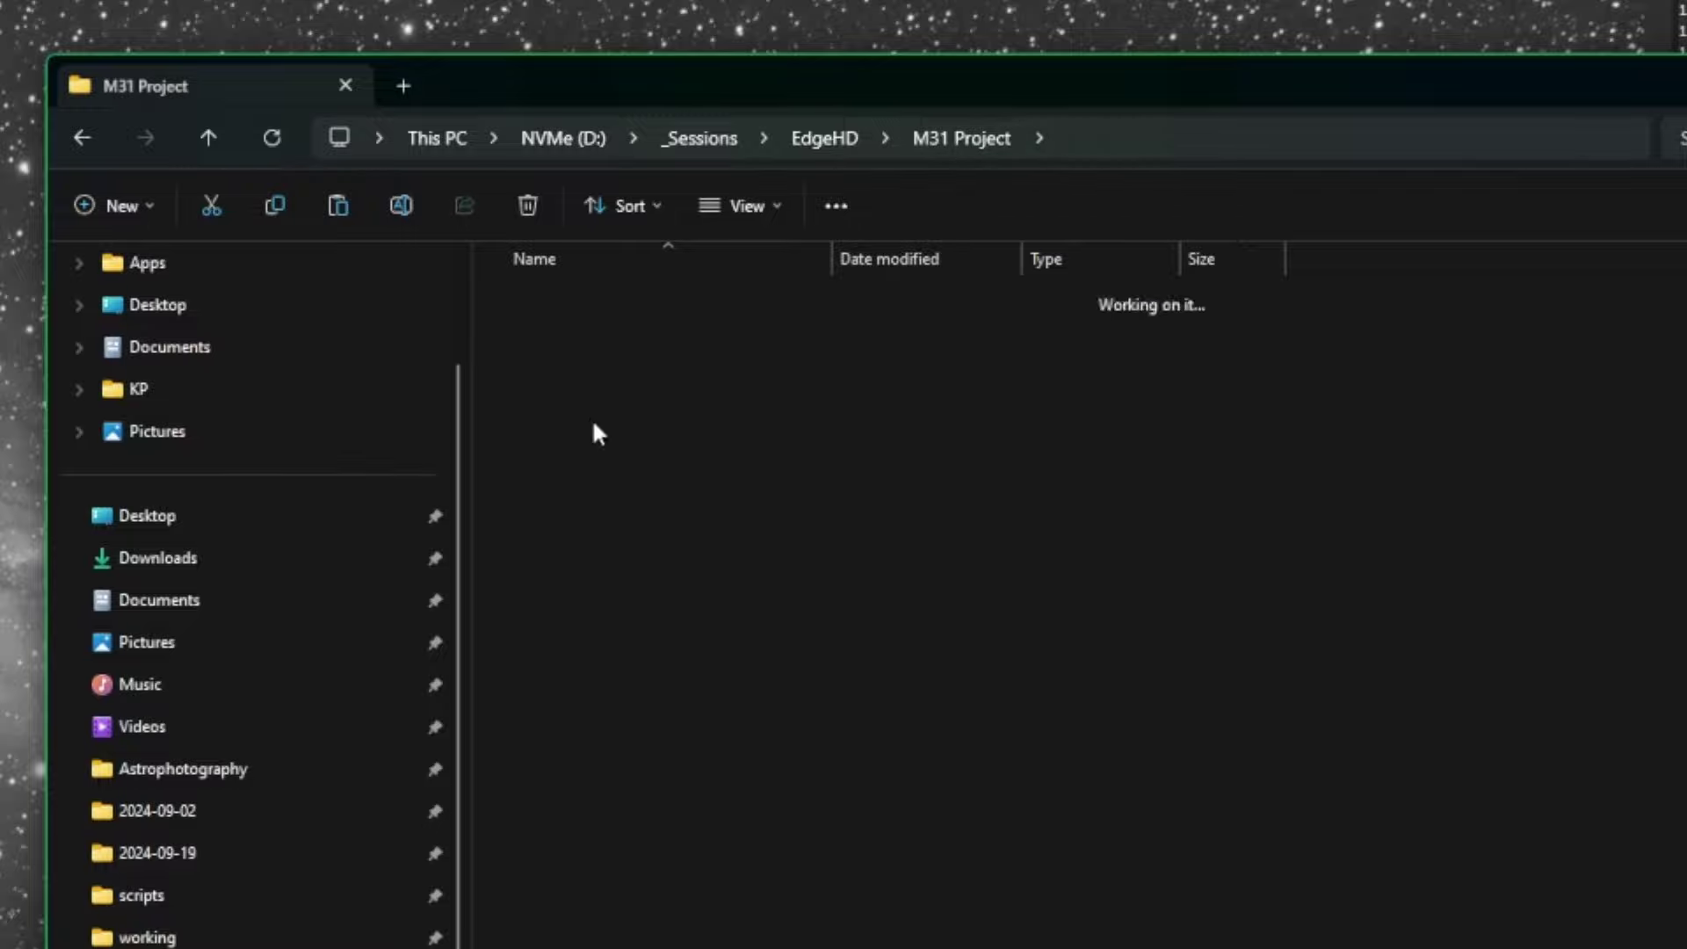
left_click(341, 209)
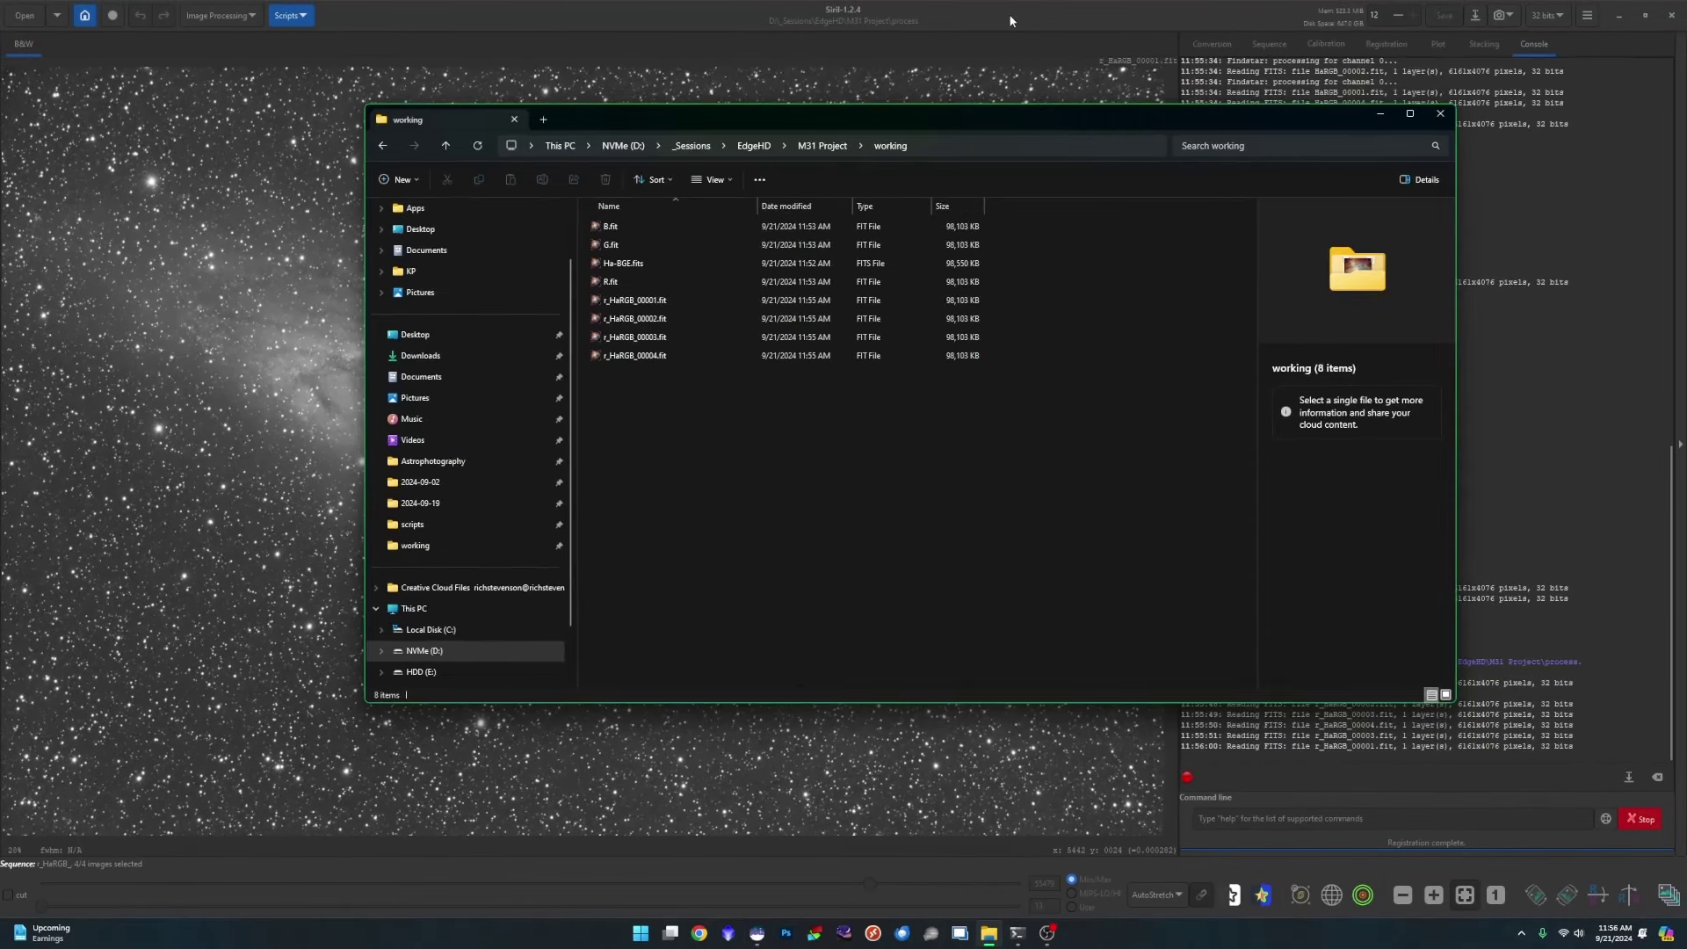
- Switch to Siril and set the working directory to the working folder inside M31 Project
left_click(1011, 19)
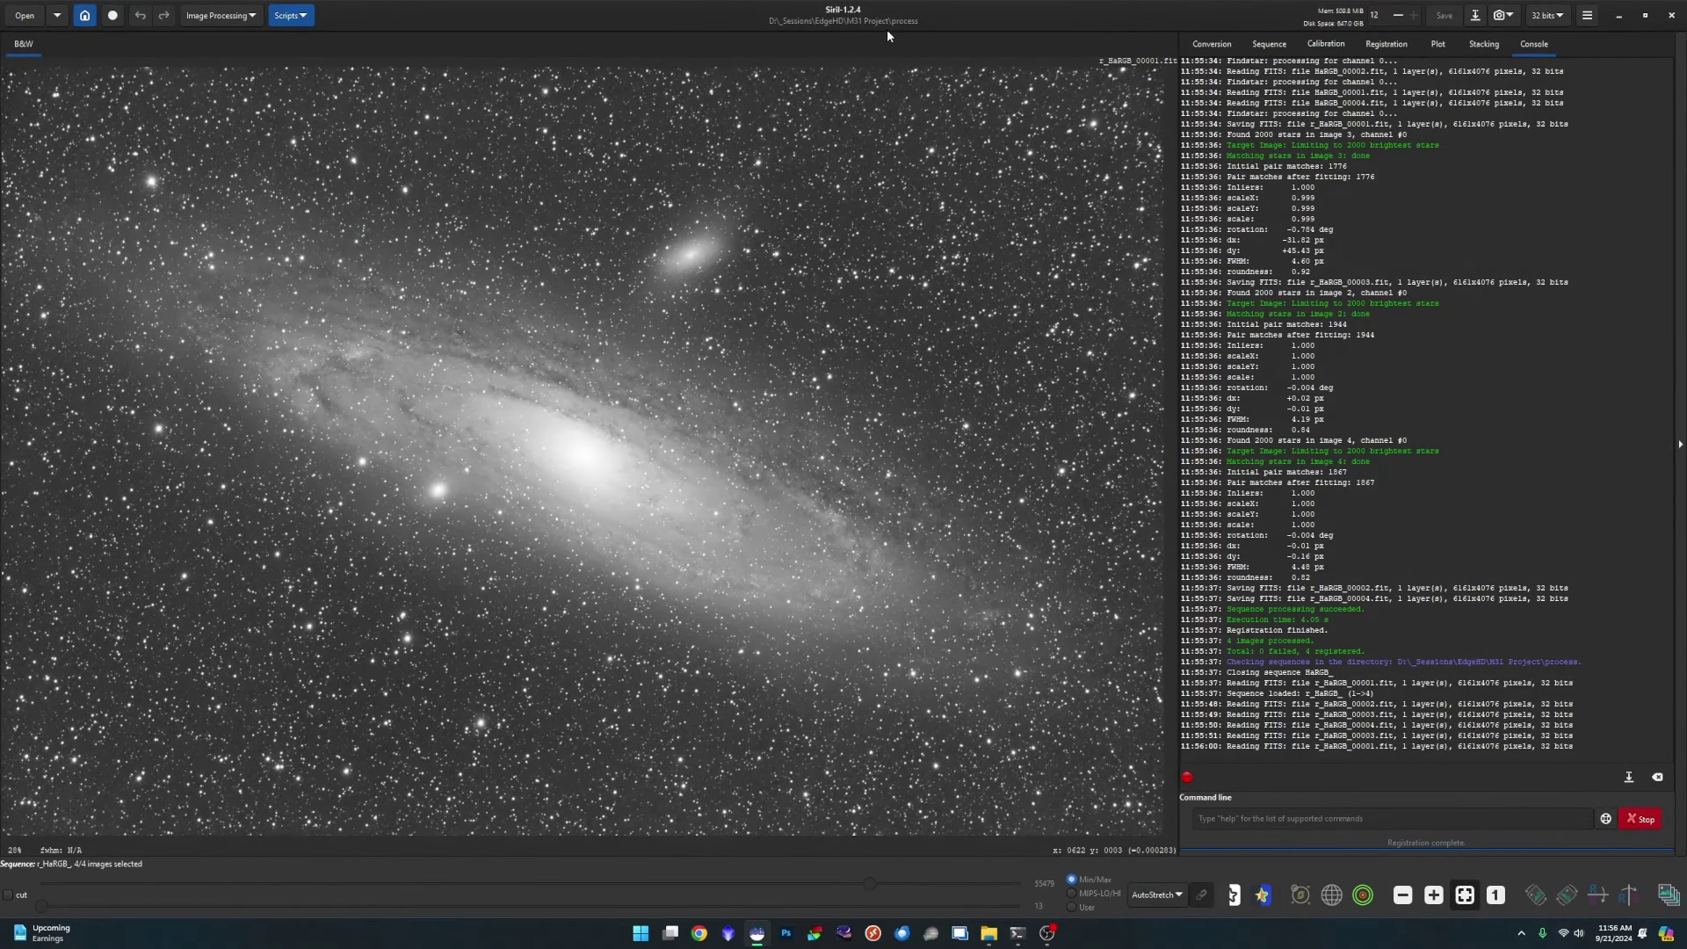
left_click(84, 15)
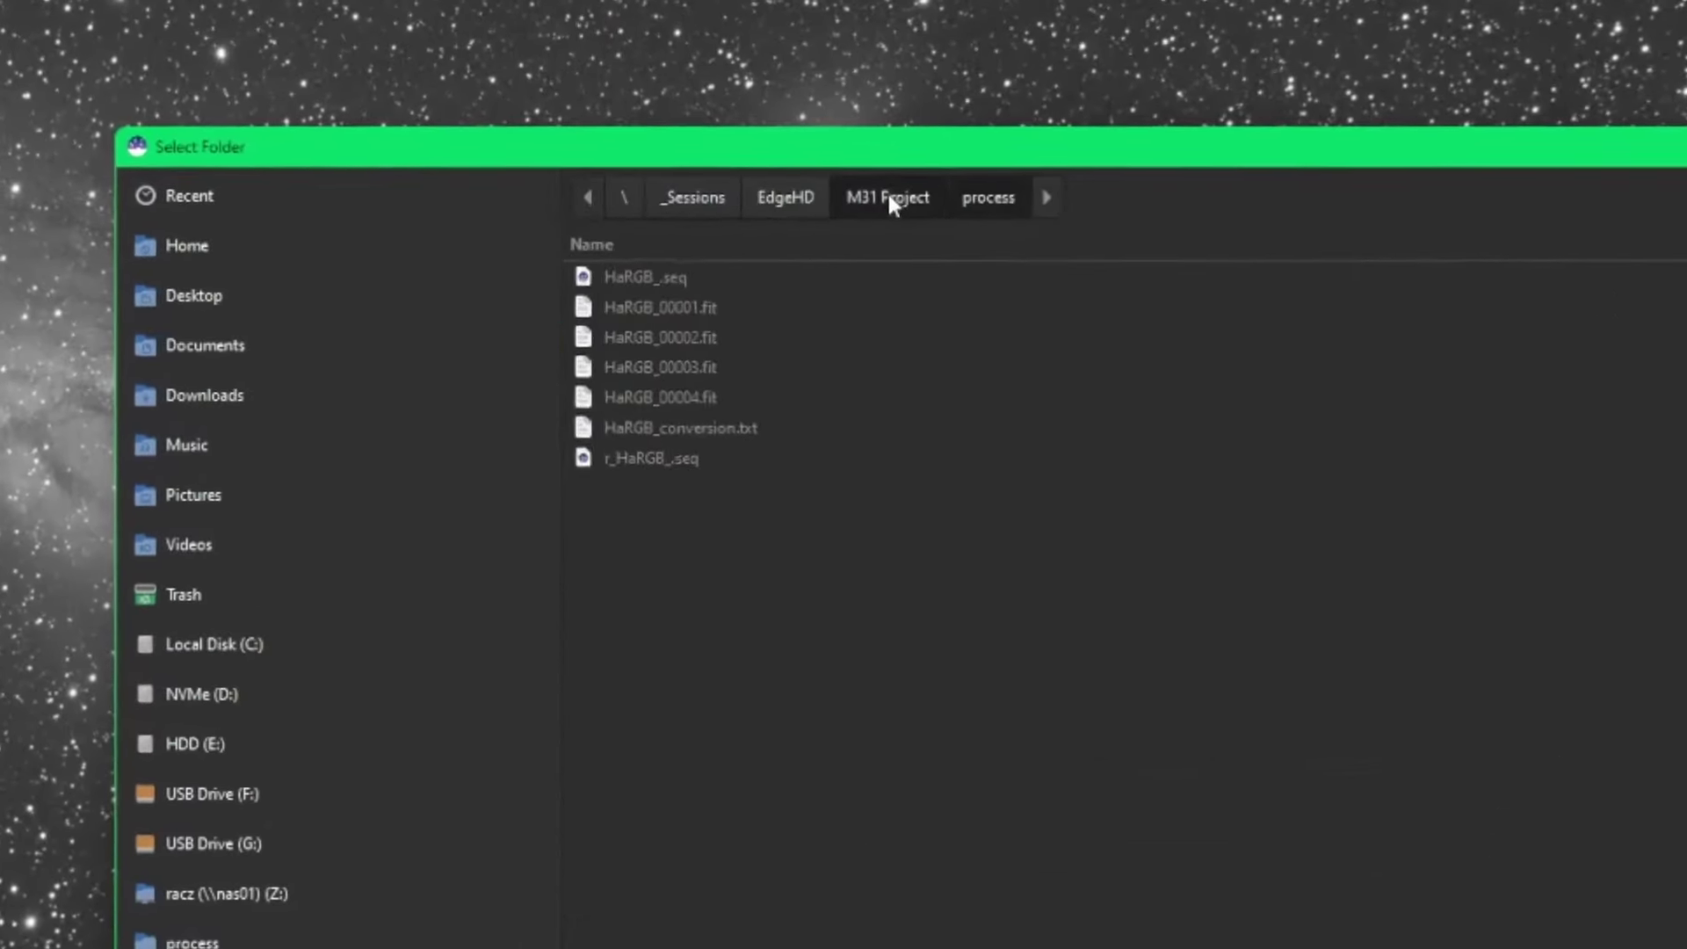
left_click(739, 263)
left_click(621, 348)
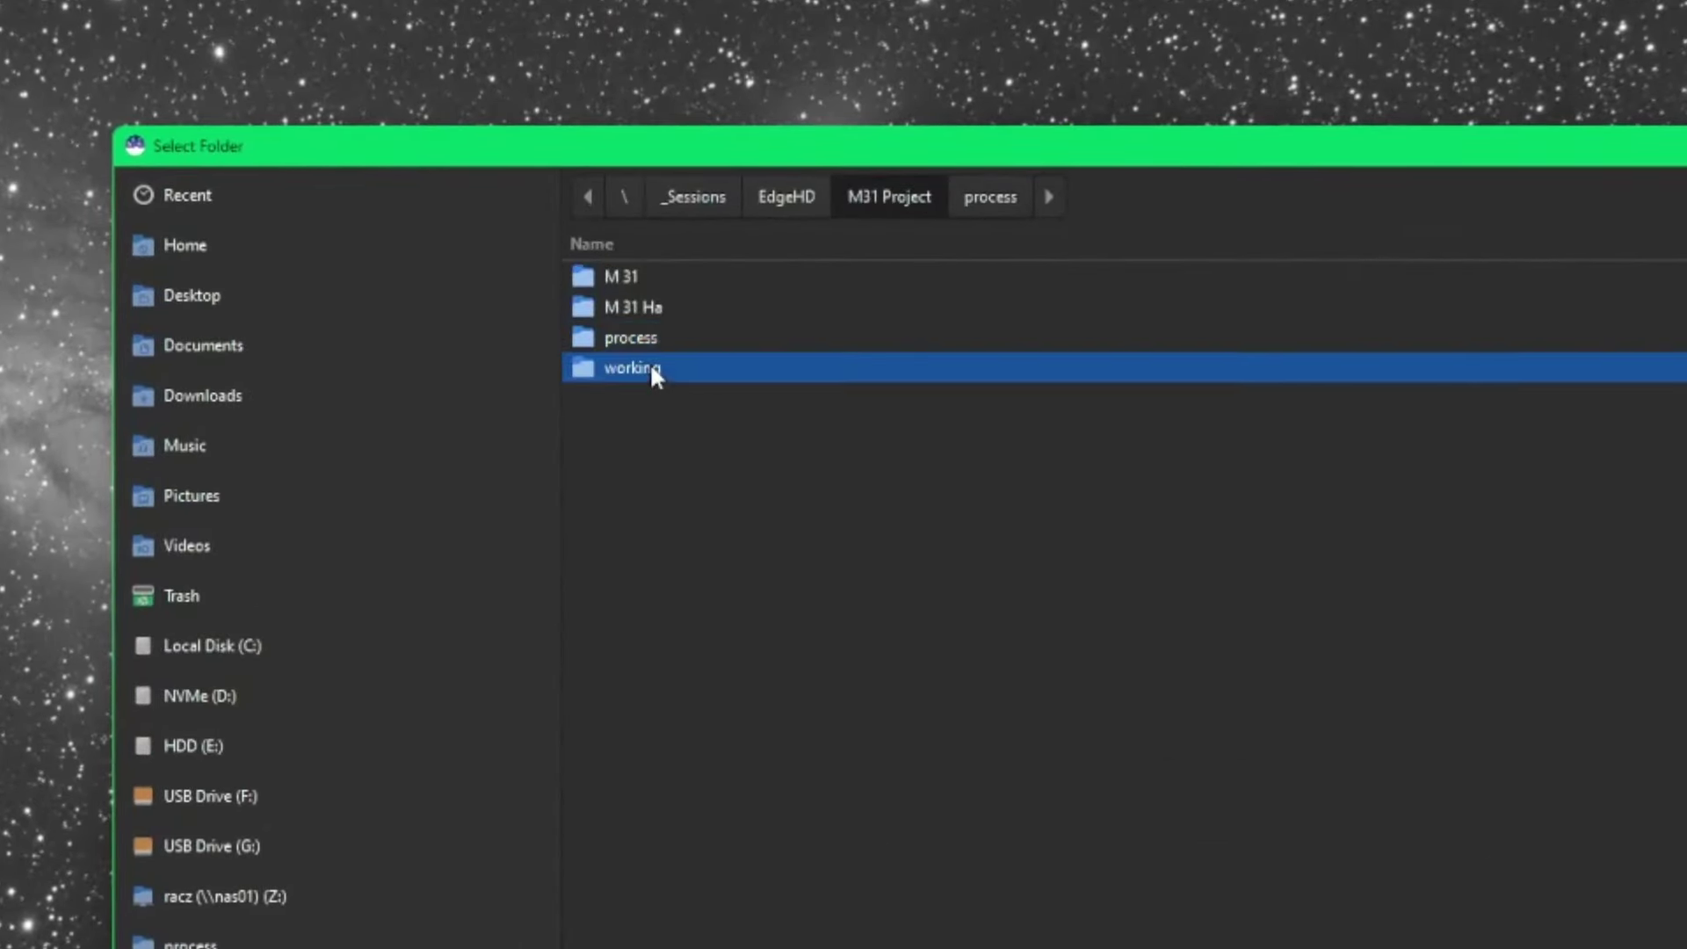
double_click(652, 369)
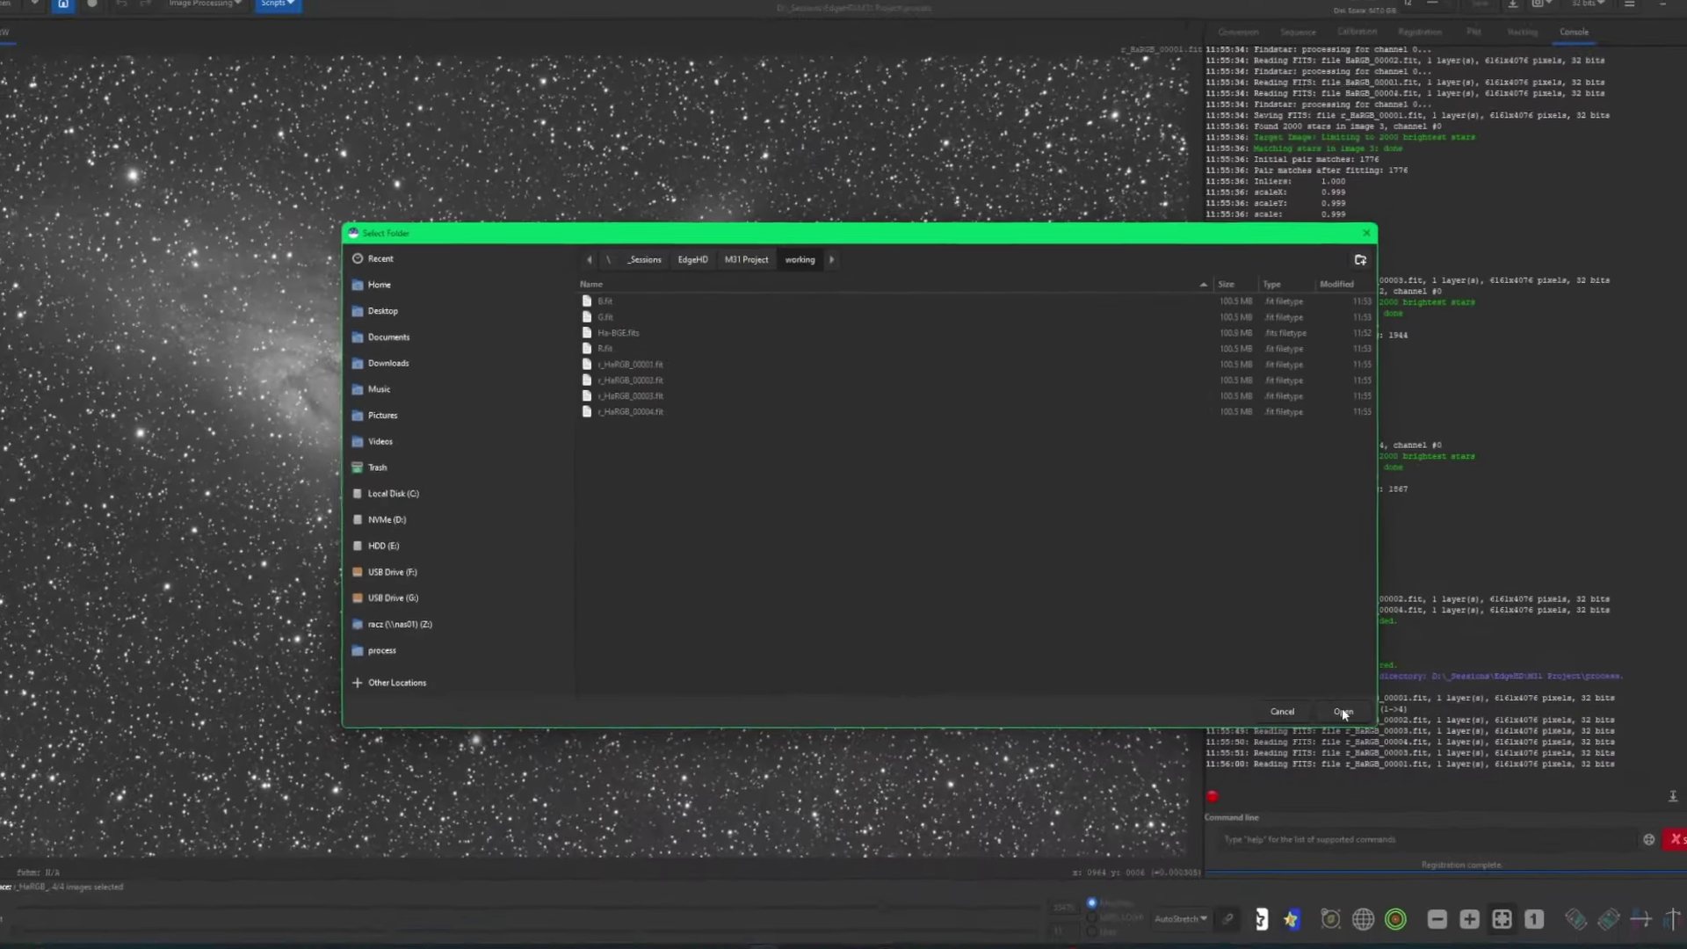
left_click(1315, 692)
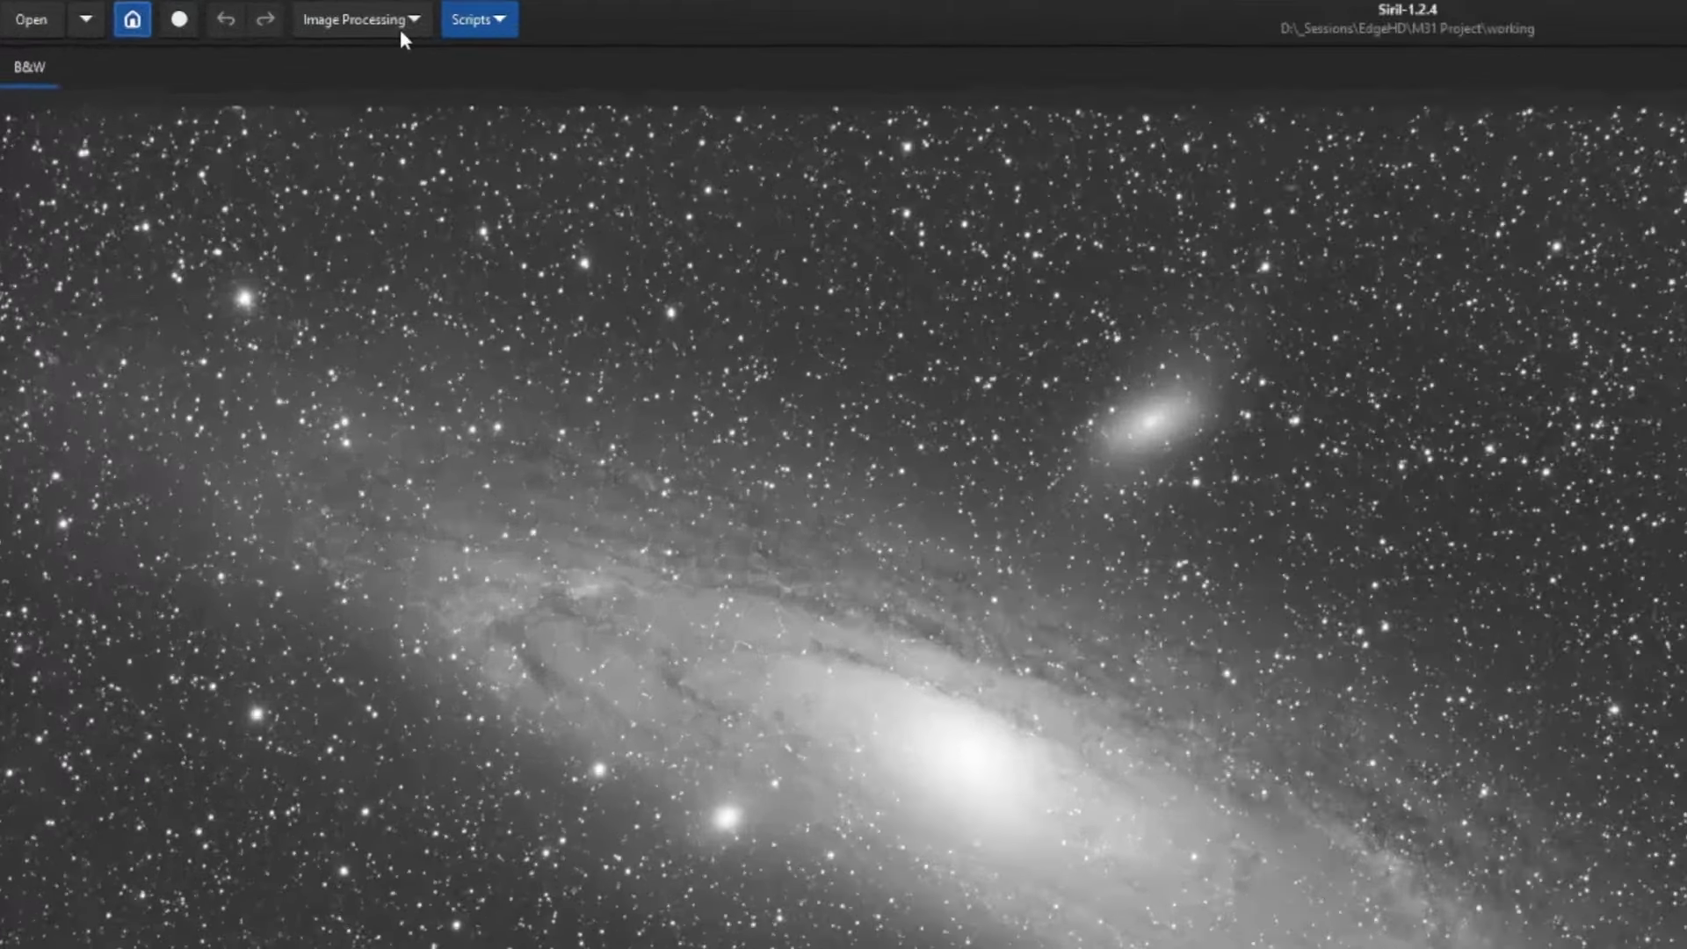
- Load r_HaRGB_00001.fit through r_HaRGB_00004.fit into Pixel Math as the variables B, G, Ha and R
left_click(249, 16)
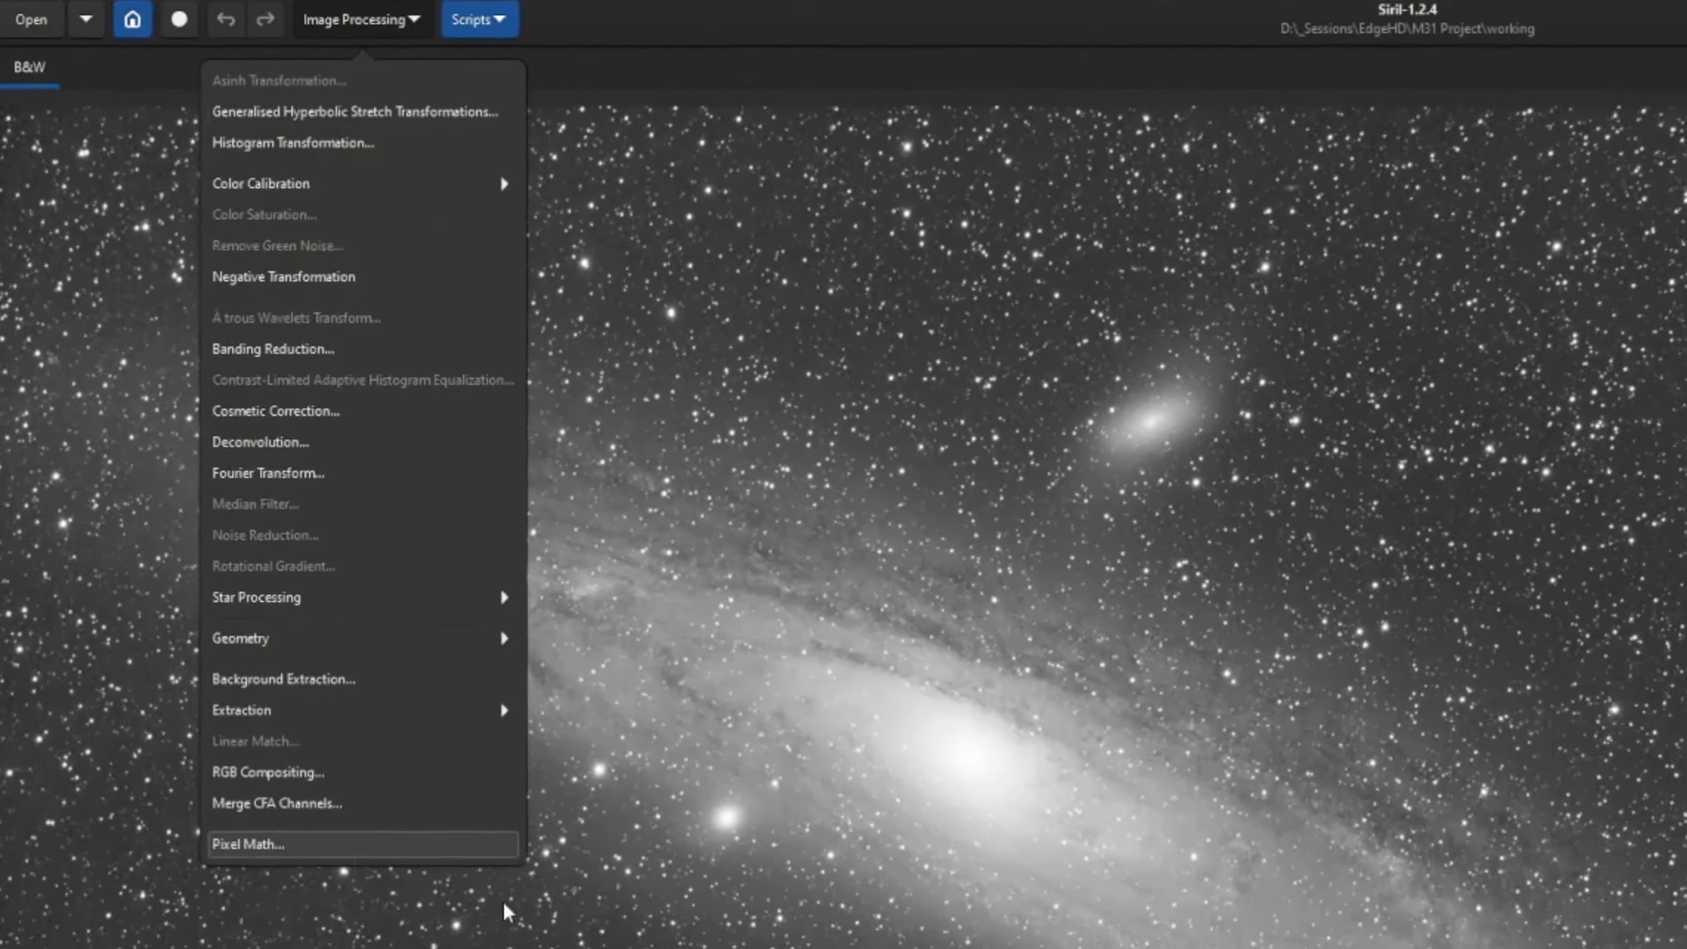
left_click(392, 903)
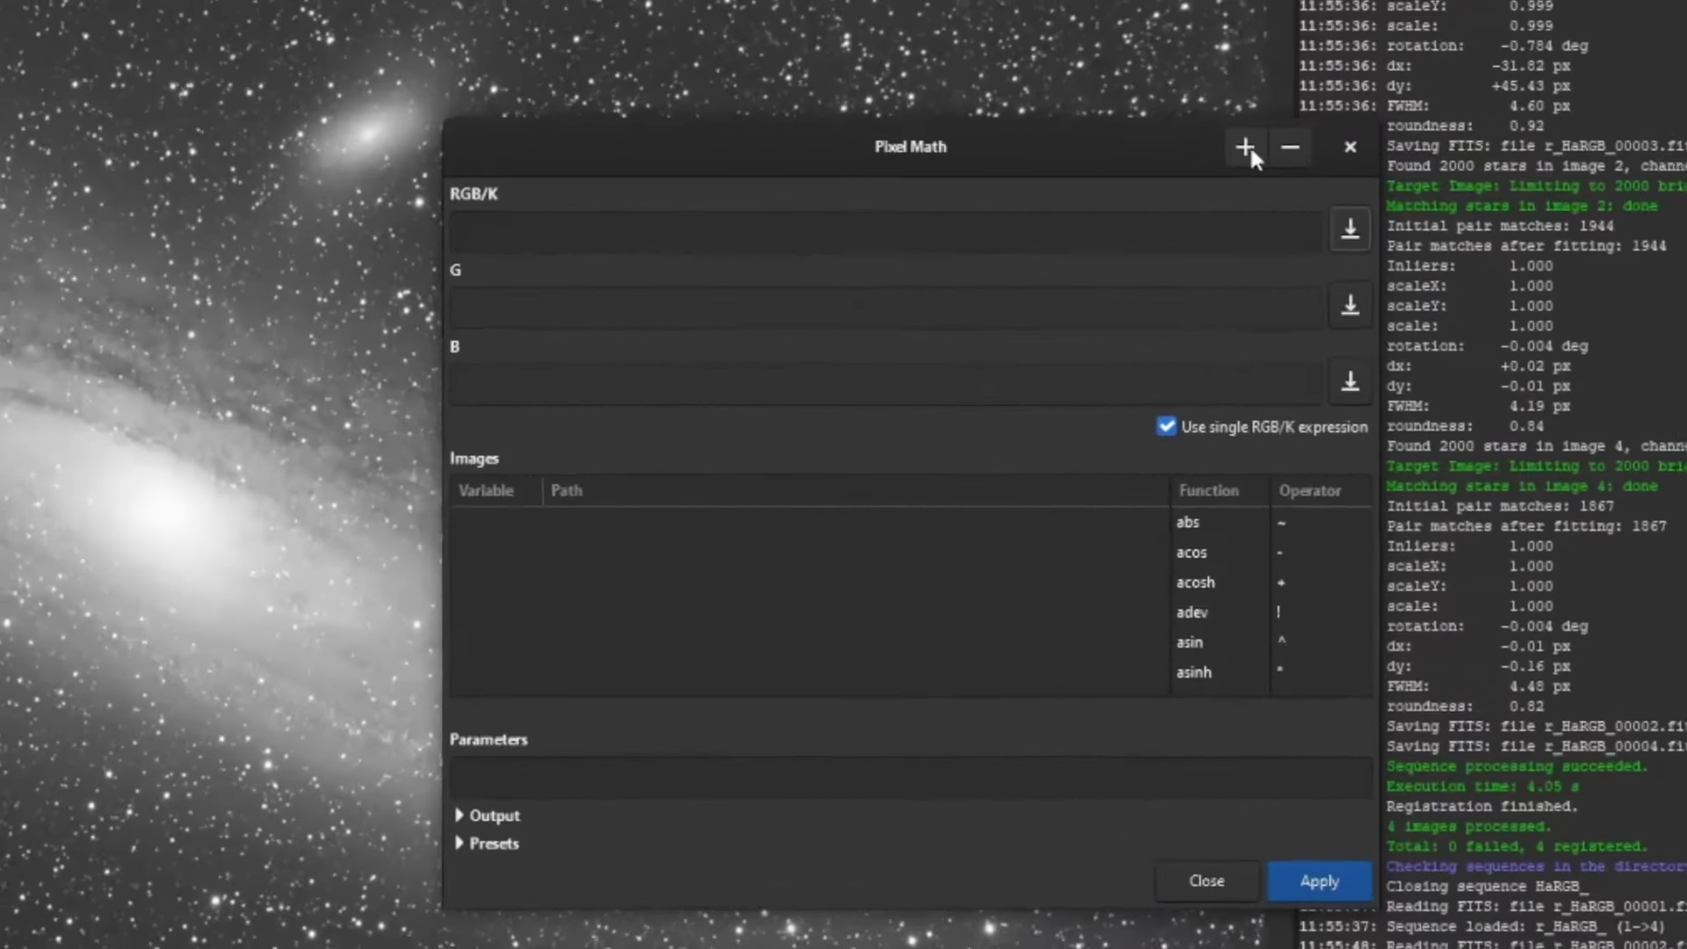
left_click(1152, 261)
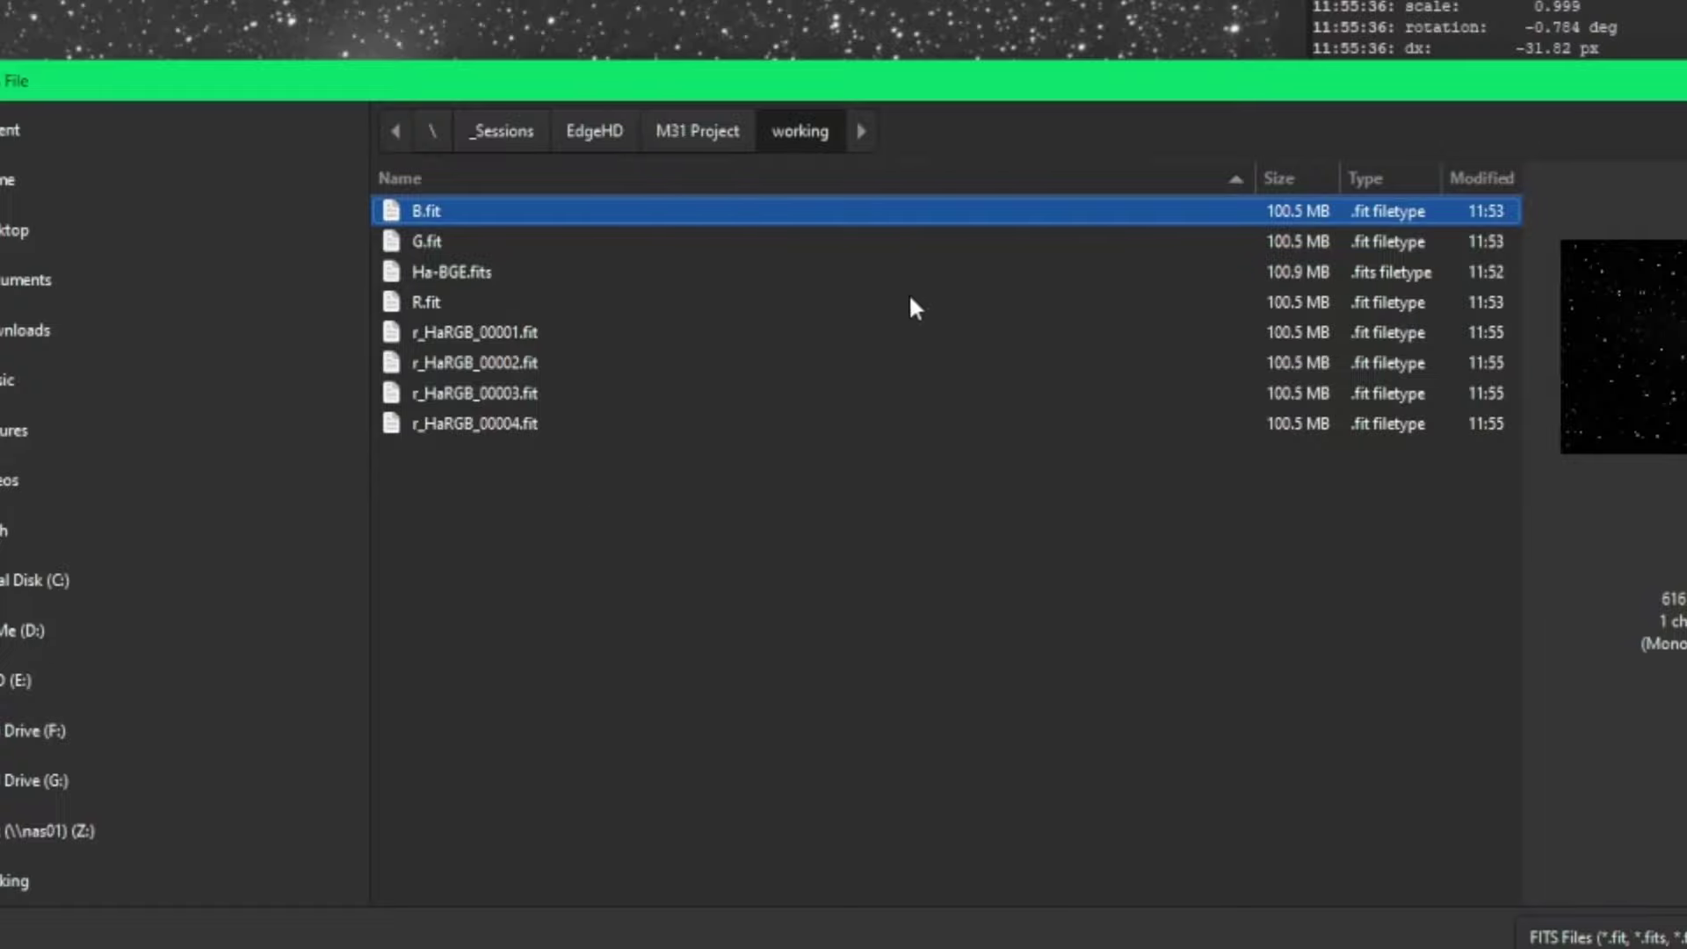
left_click(502, 333)
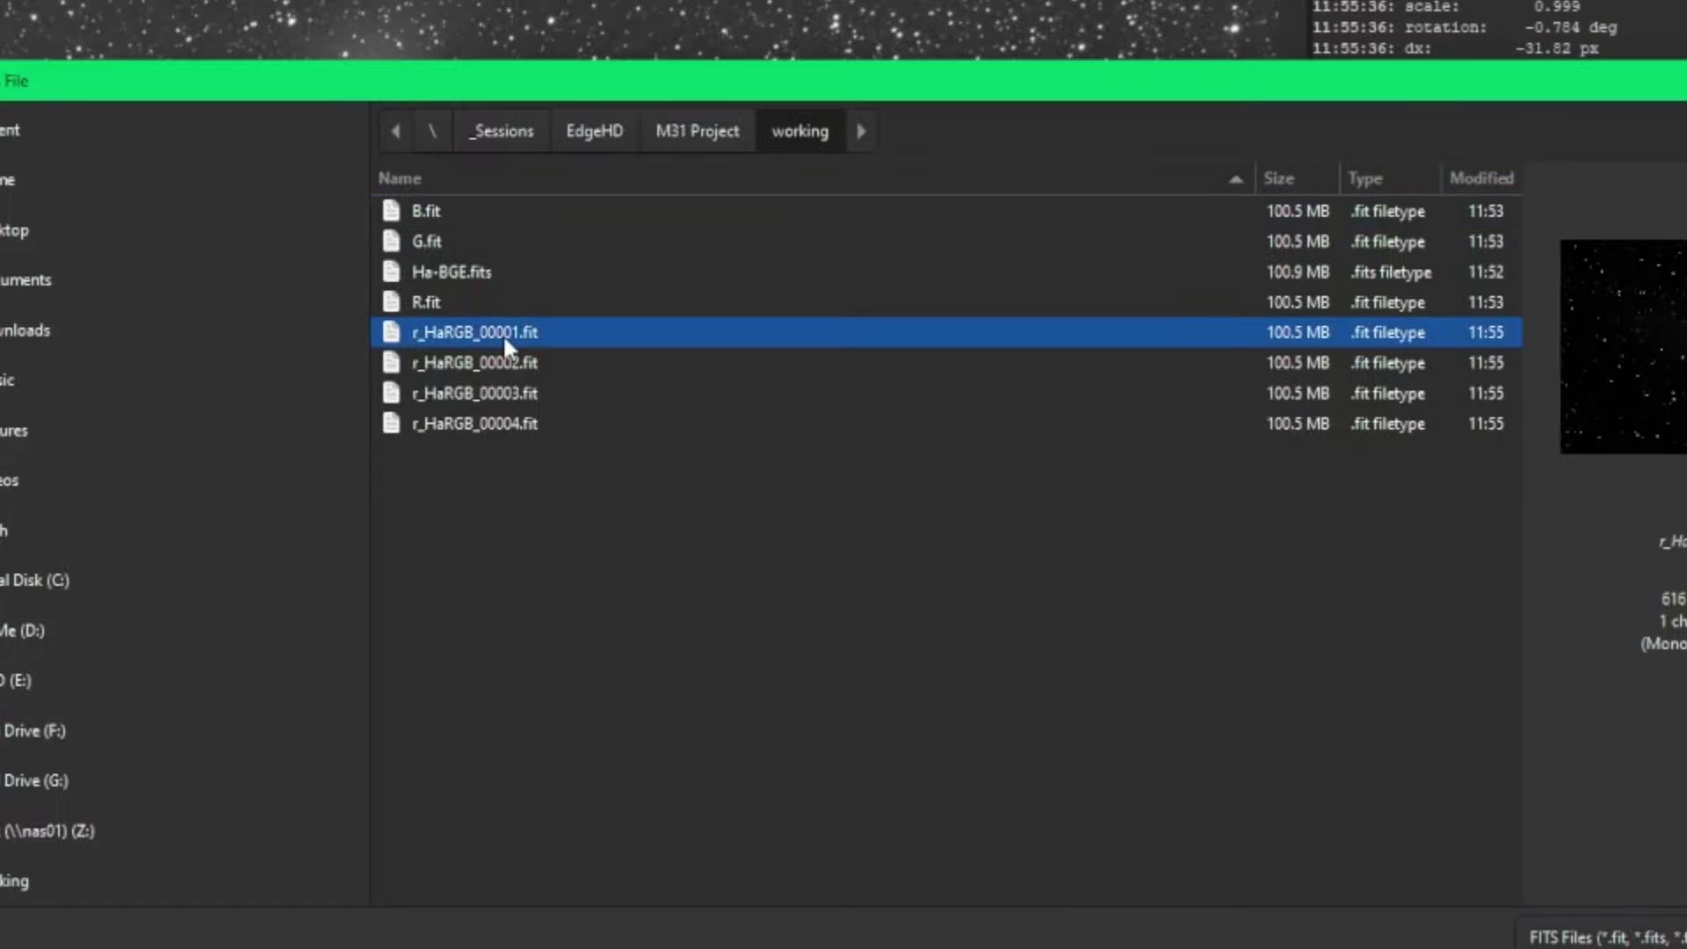
left_click(520, 425, "shift")
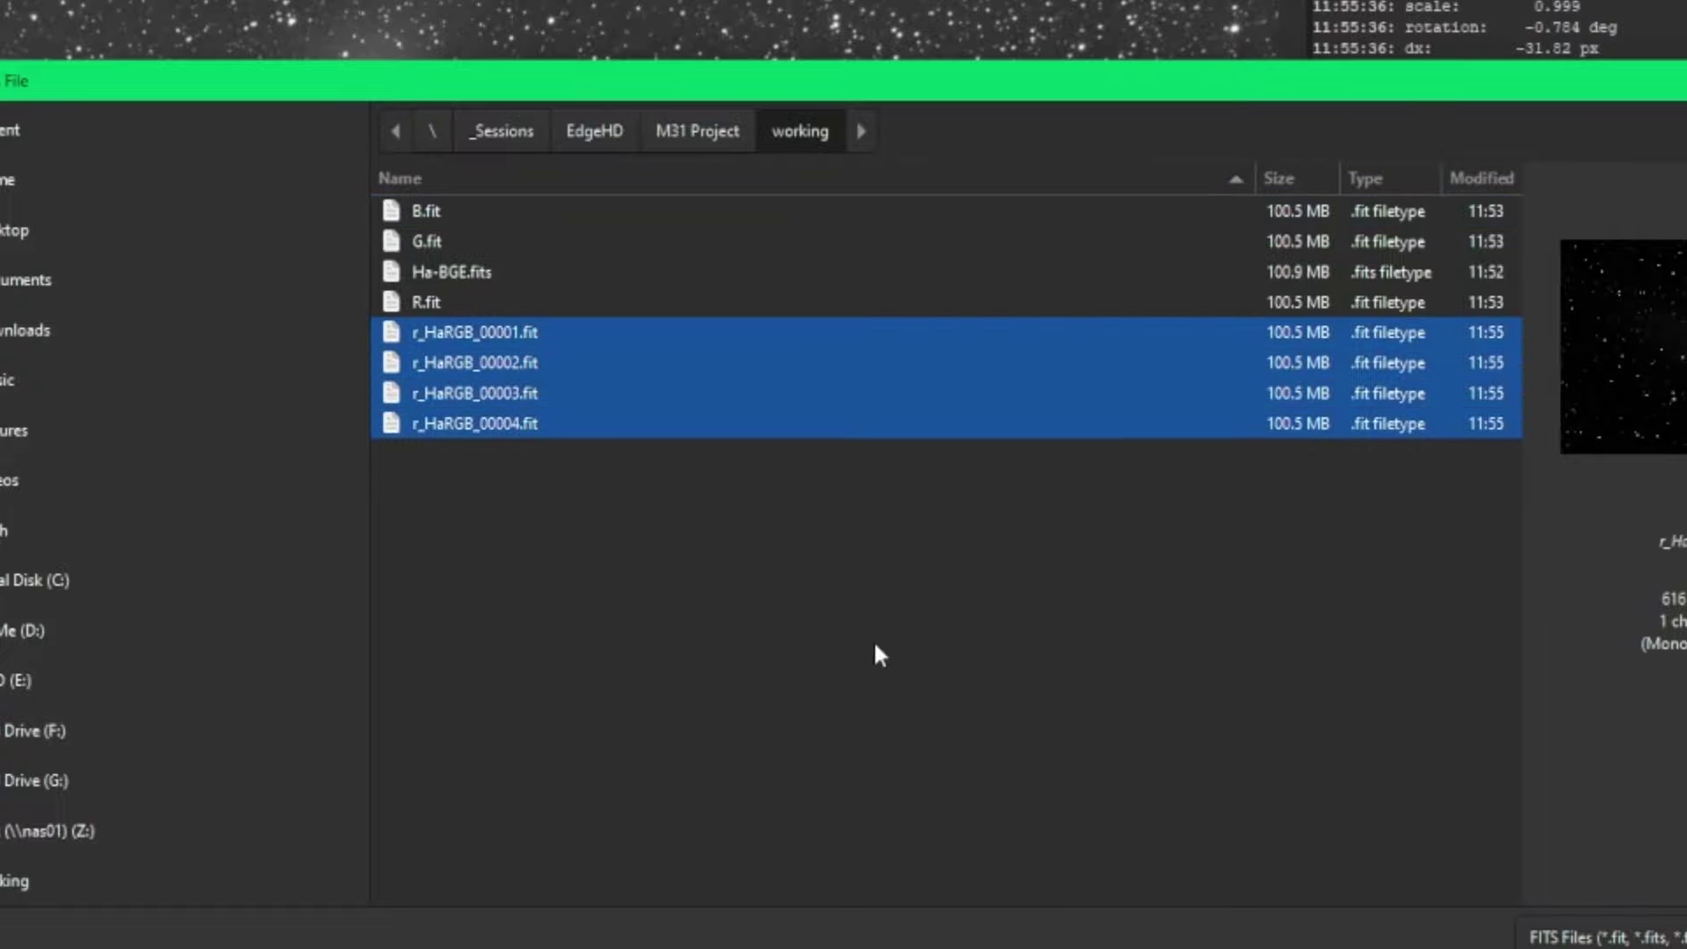
key("Return")
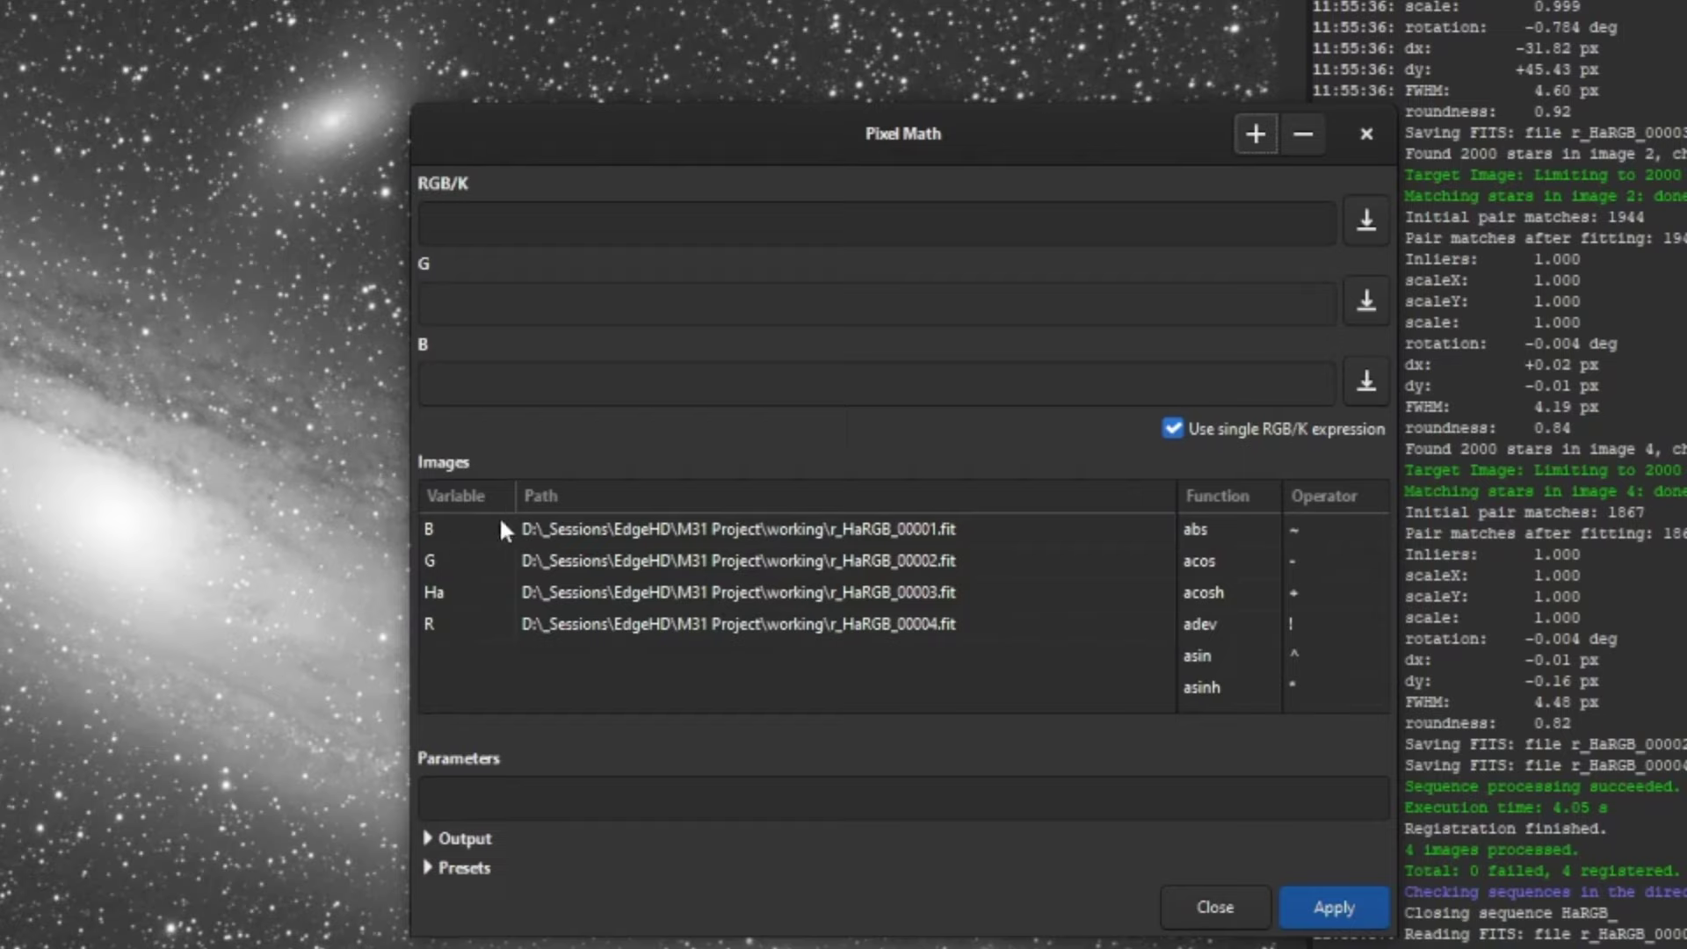
- Check which registered file each of the Pixel Math variables B, G, Ha and R points to
left_click(474, 532)
left_click(927, 557)
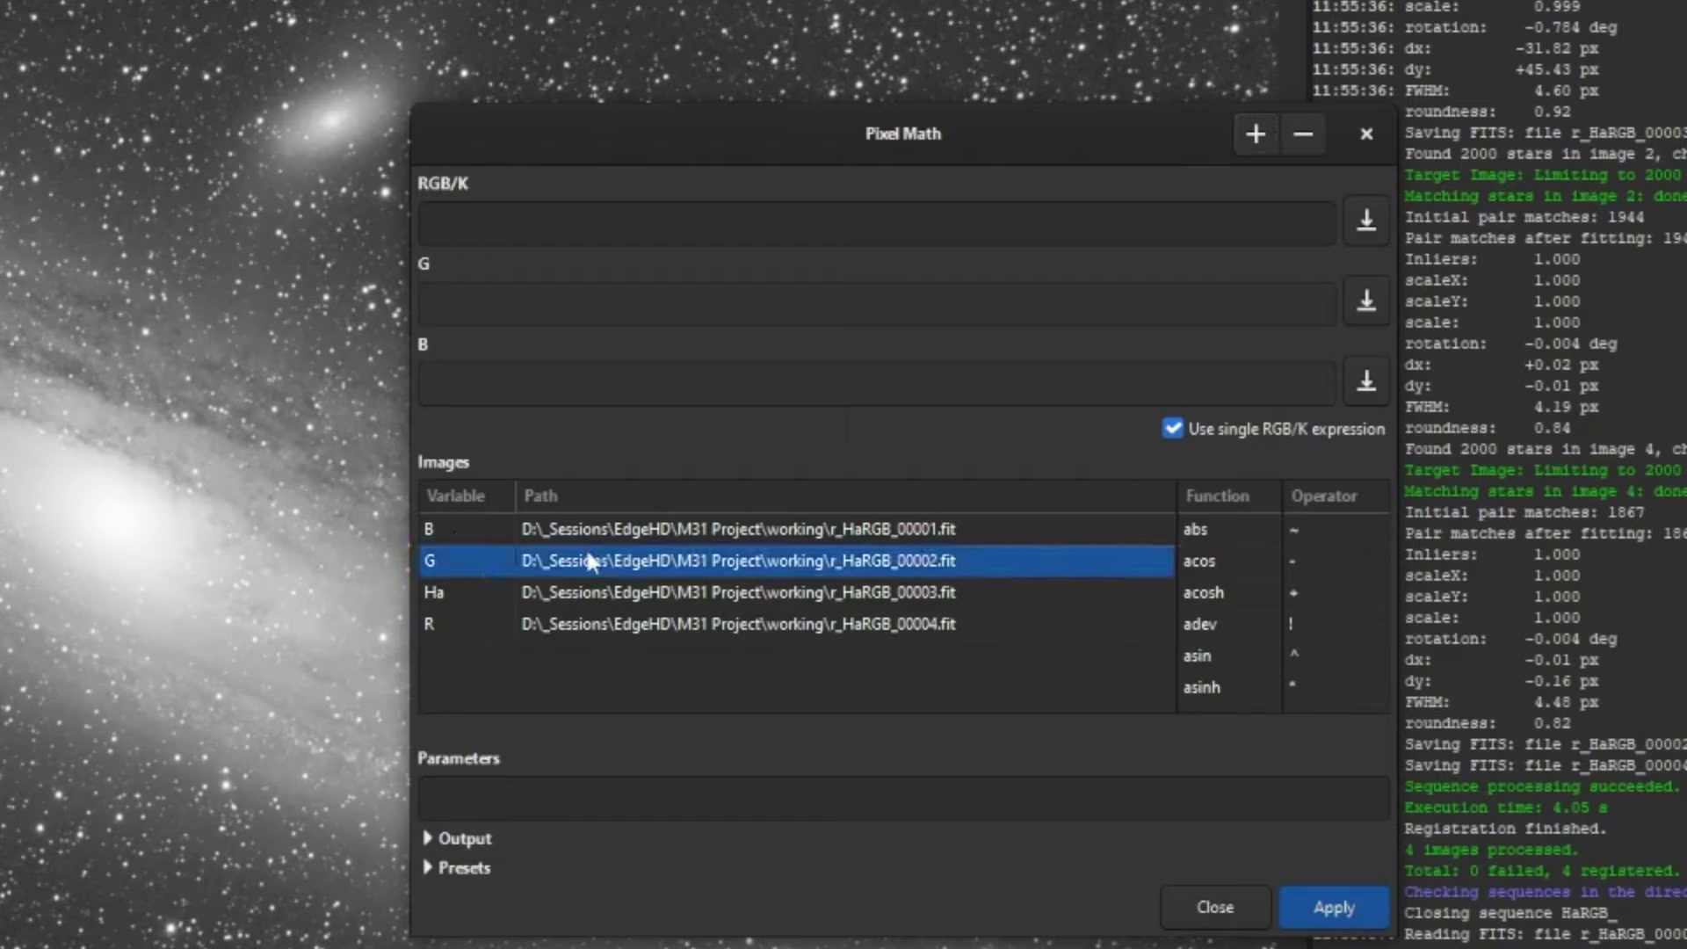
left_click(884, 598)
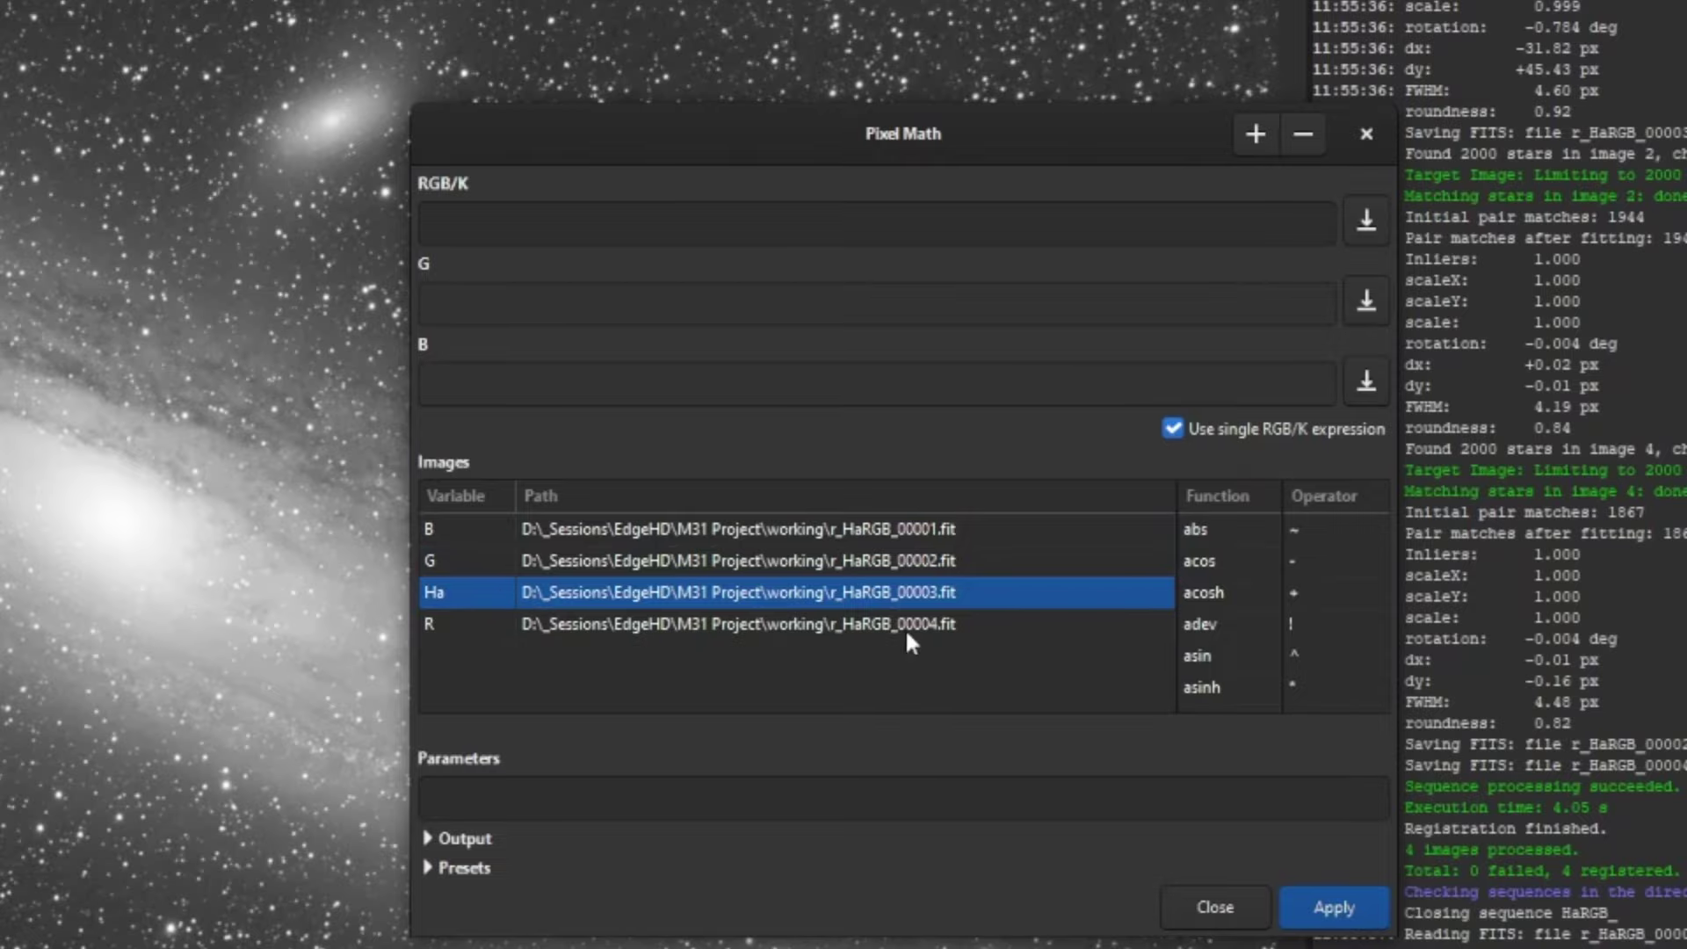
left_click(931, 625)
left_click(837, 530)
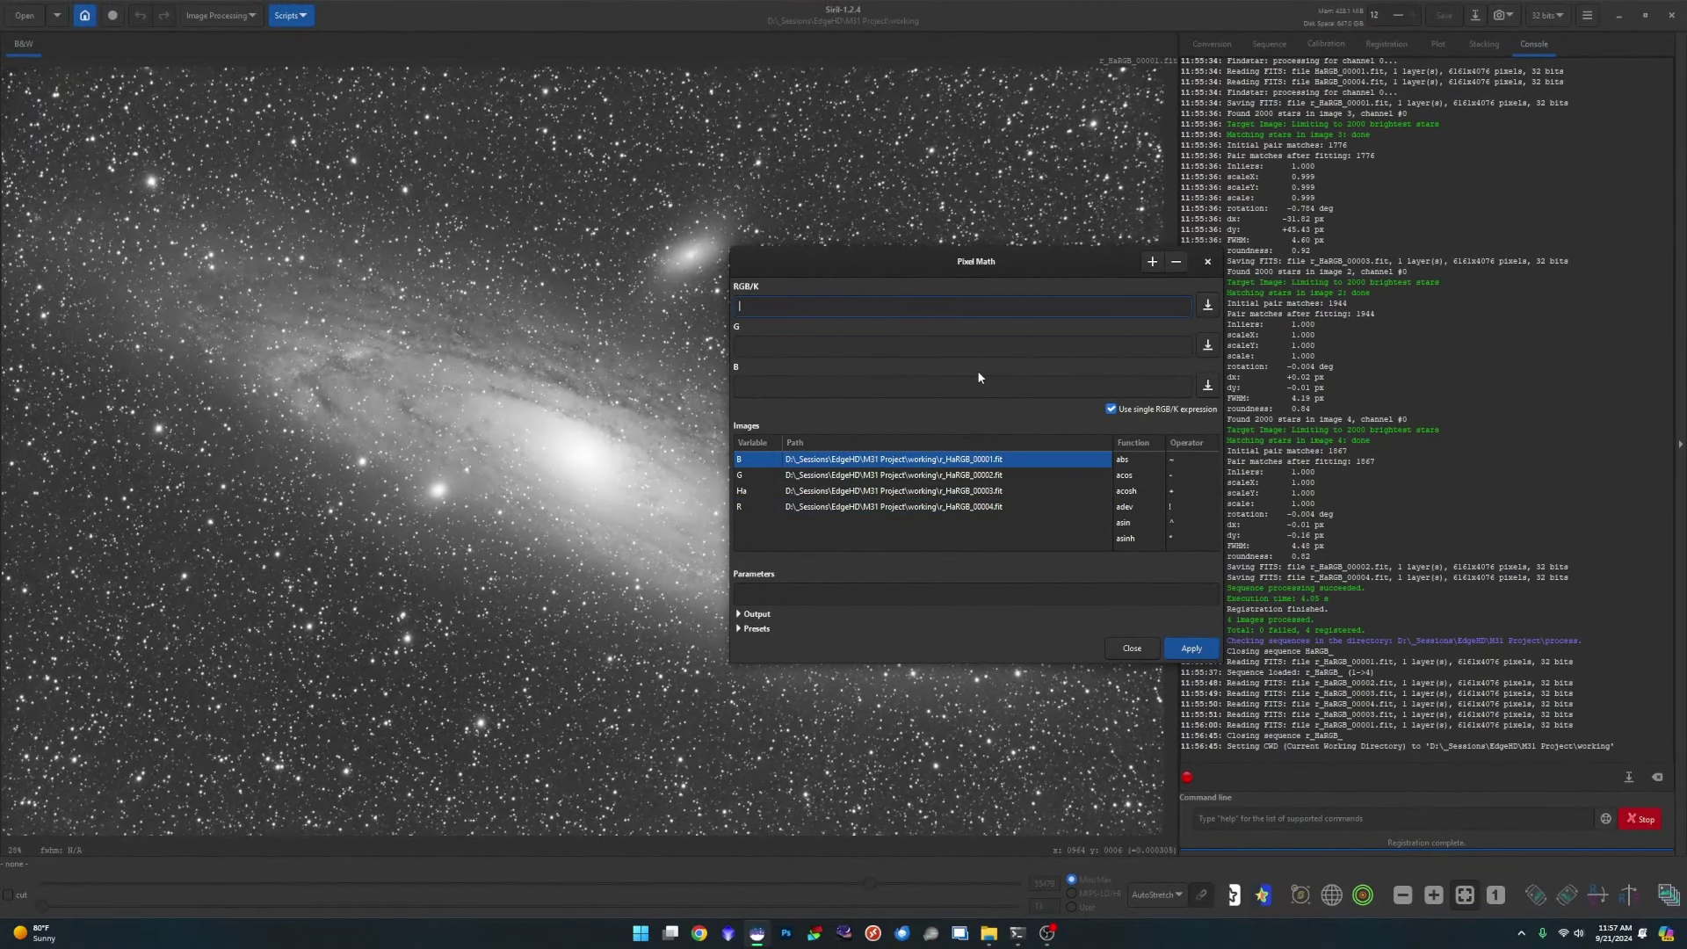
- Apply the Pixel Math expression Ha-Q*(R-med(R)) as a single RGB/K expression with the parameter Q=.1
left_click_drag(975, 266, 1080, 90)
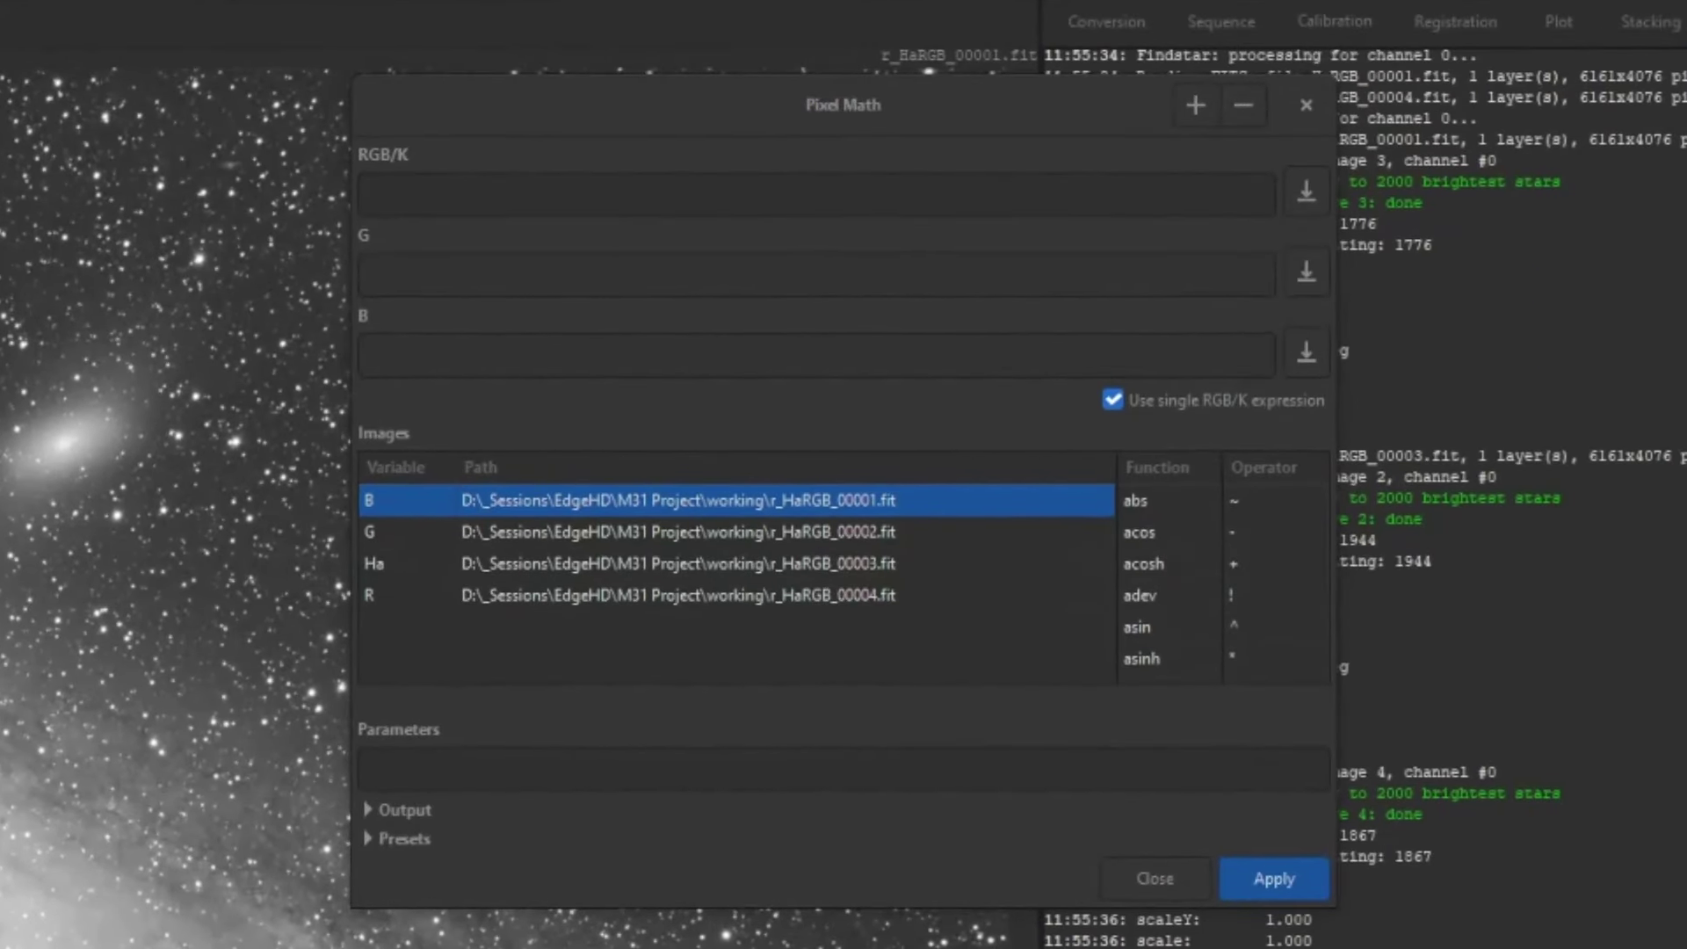
left_click(550, 346)
type("Ha-Q*(R-med(R))")
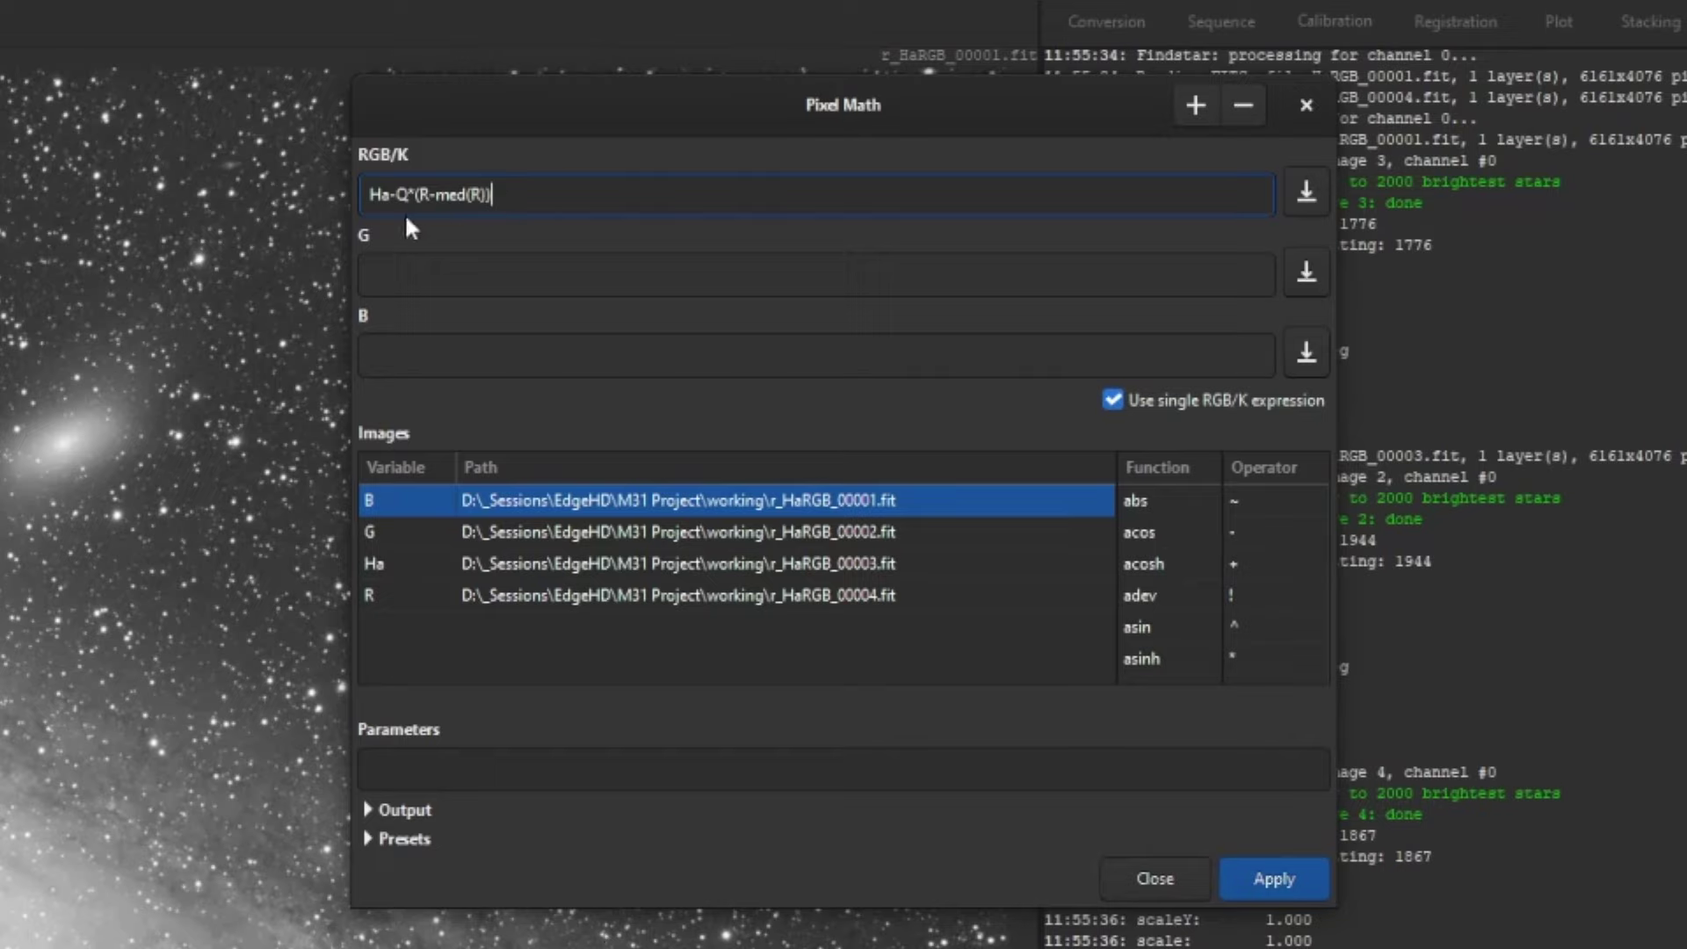
left_click(442, 769)
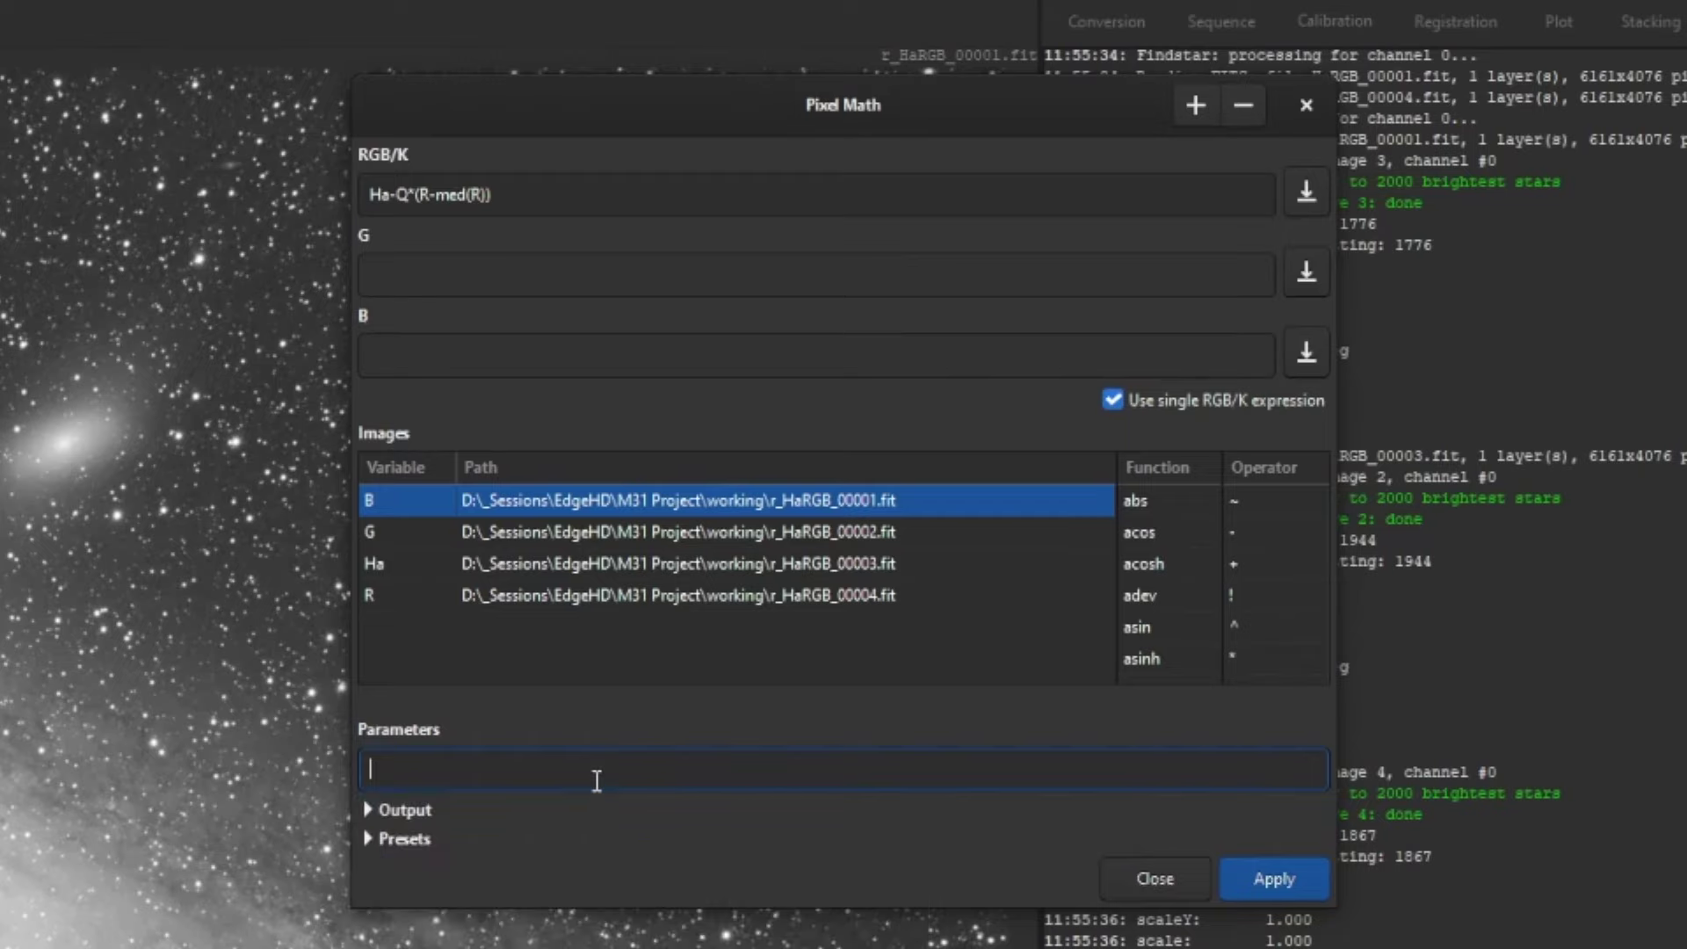
type("Q=.1")
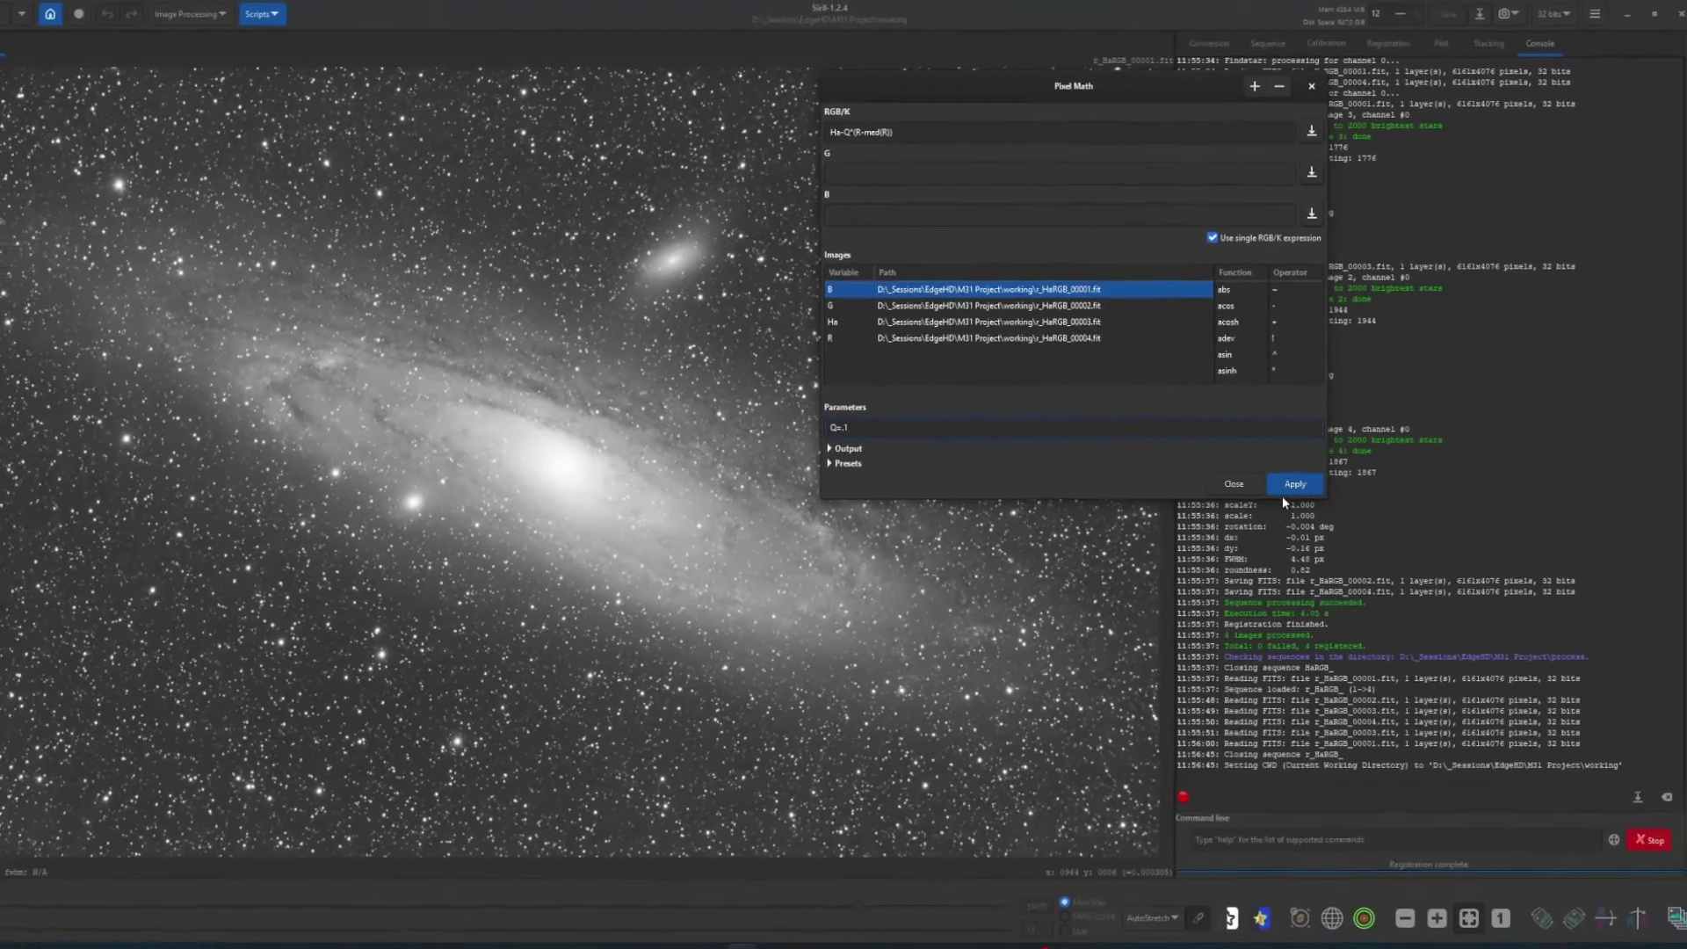
left_click(1276, 844)
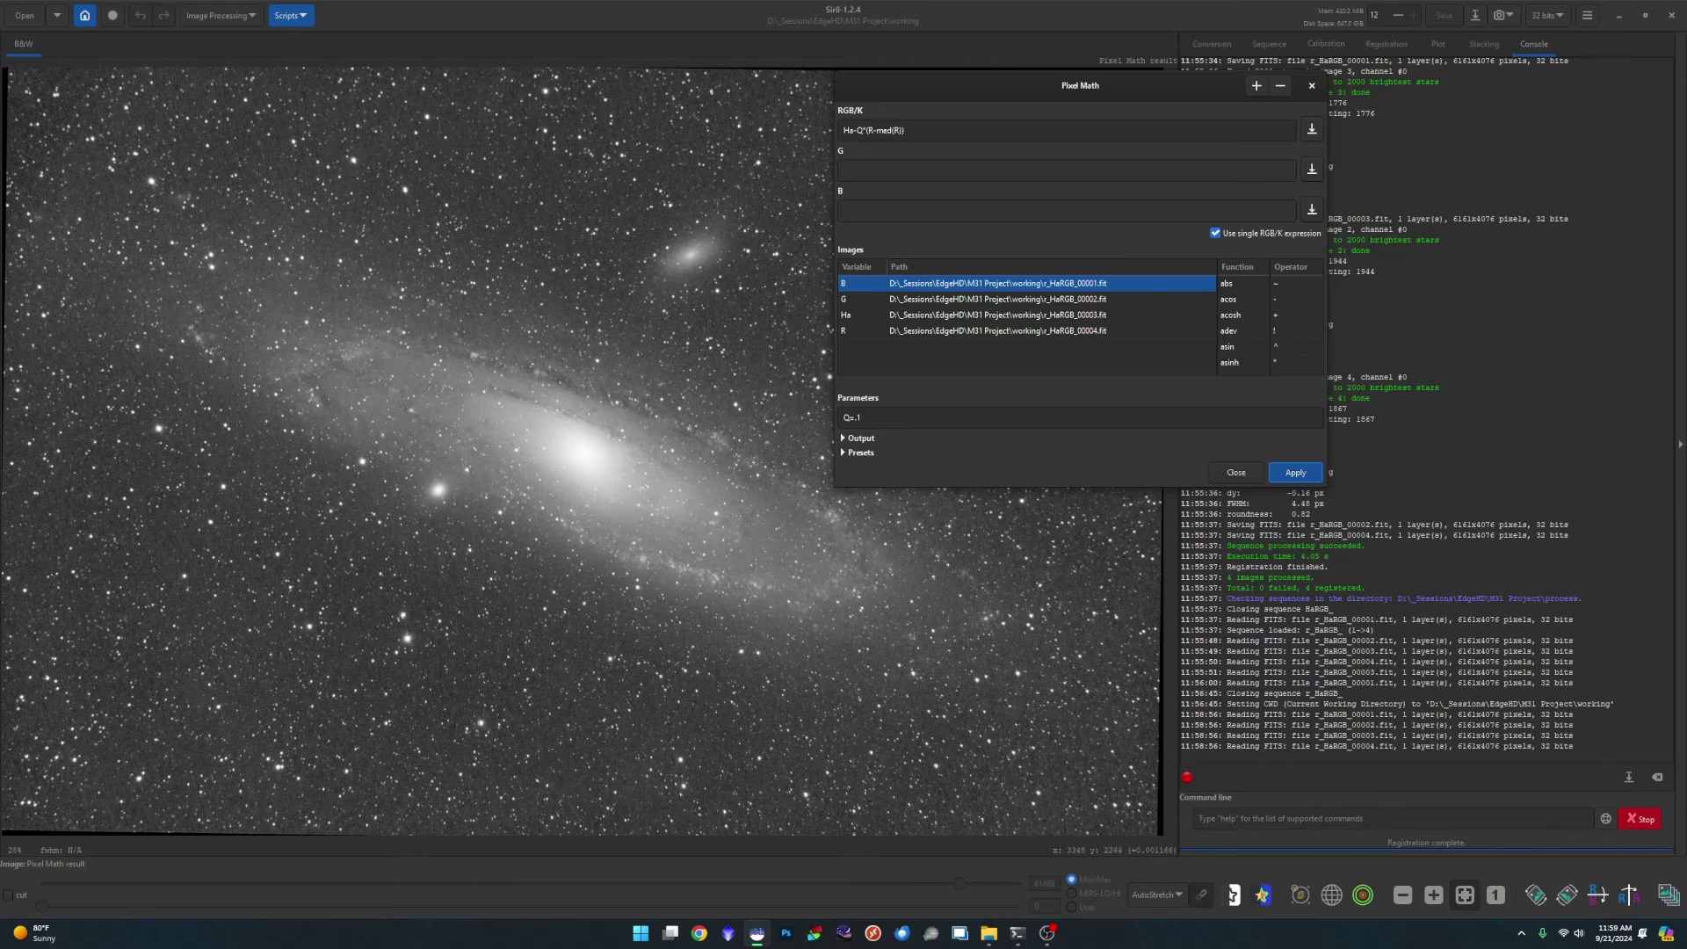
- Try the continuum subtraction with coarse Q values of .5, .2 and .3, applying the expression each time
left_click(905, 418)
key("BackSpace")
type("5")
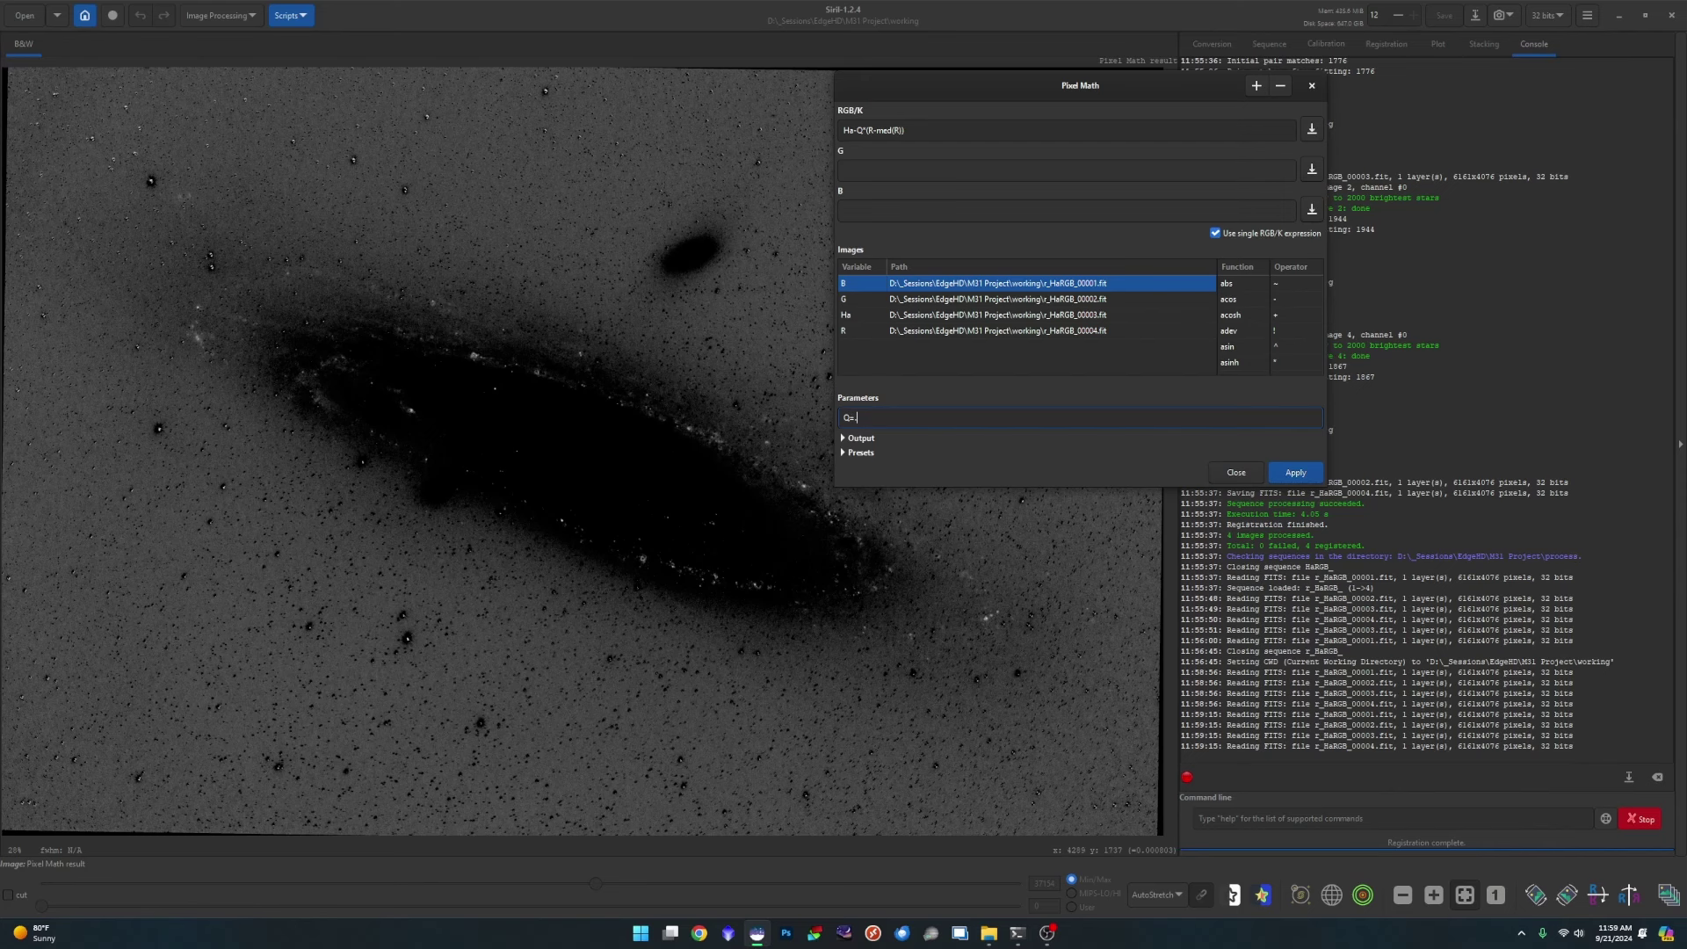
left_click(1291, 472)
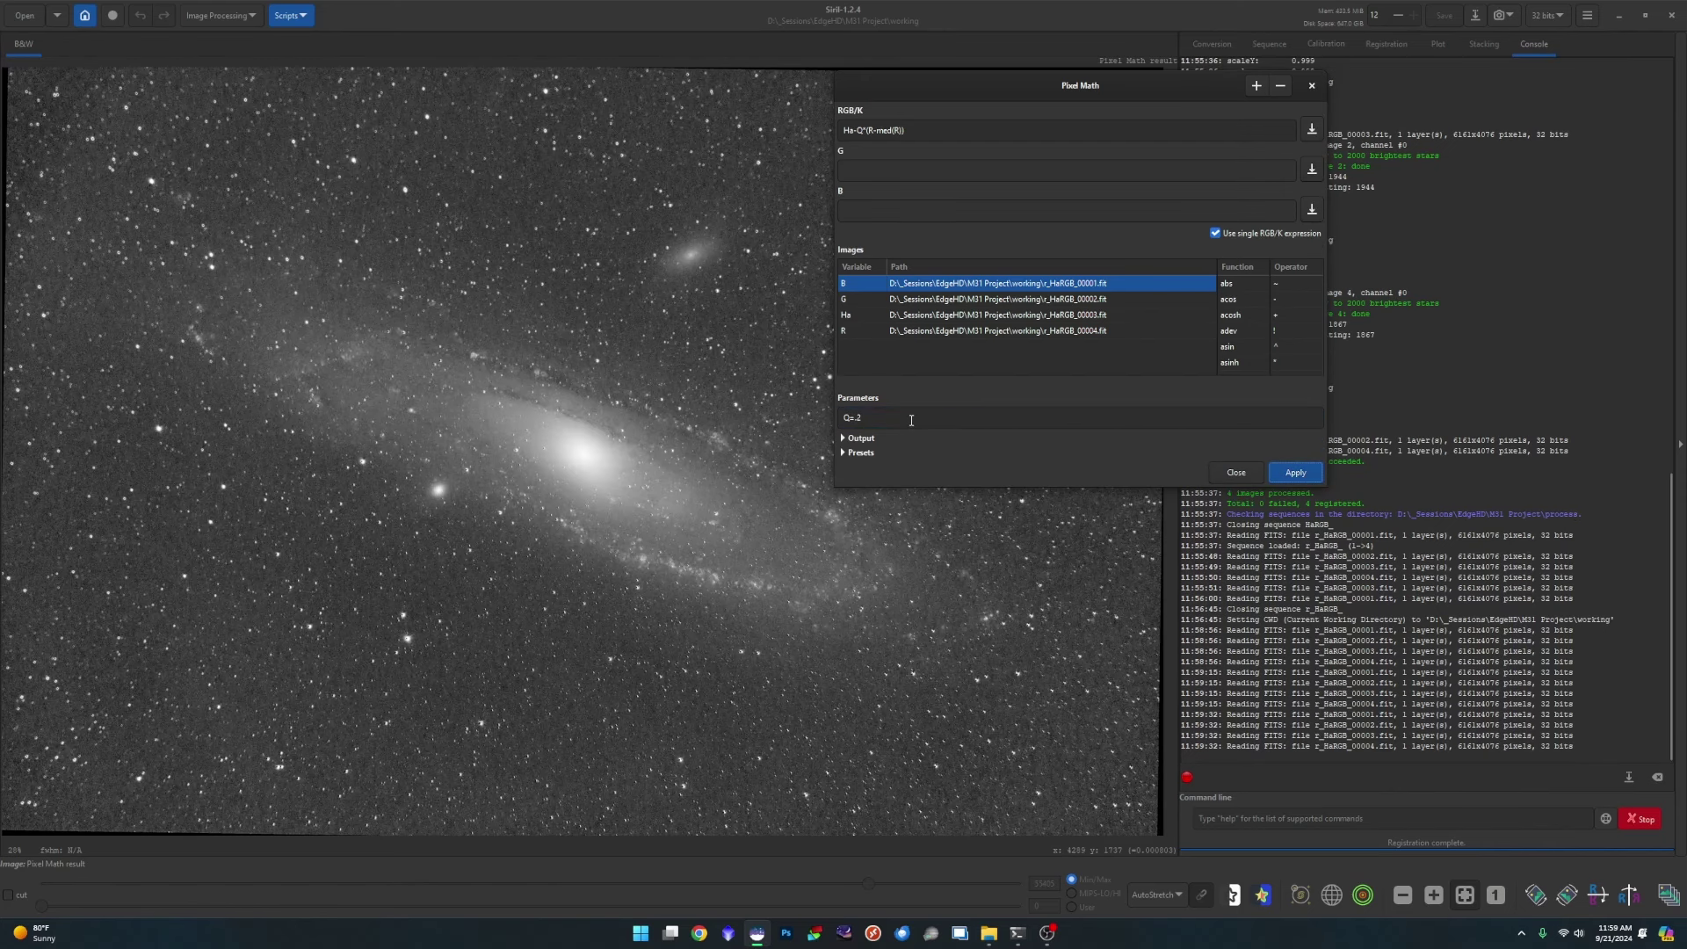
key("BackSpace")
type("3")
left_click(1292, 472)
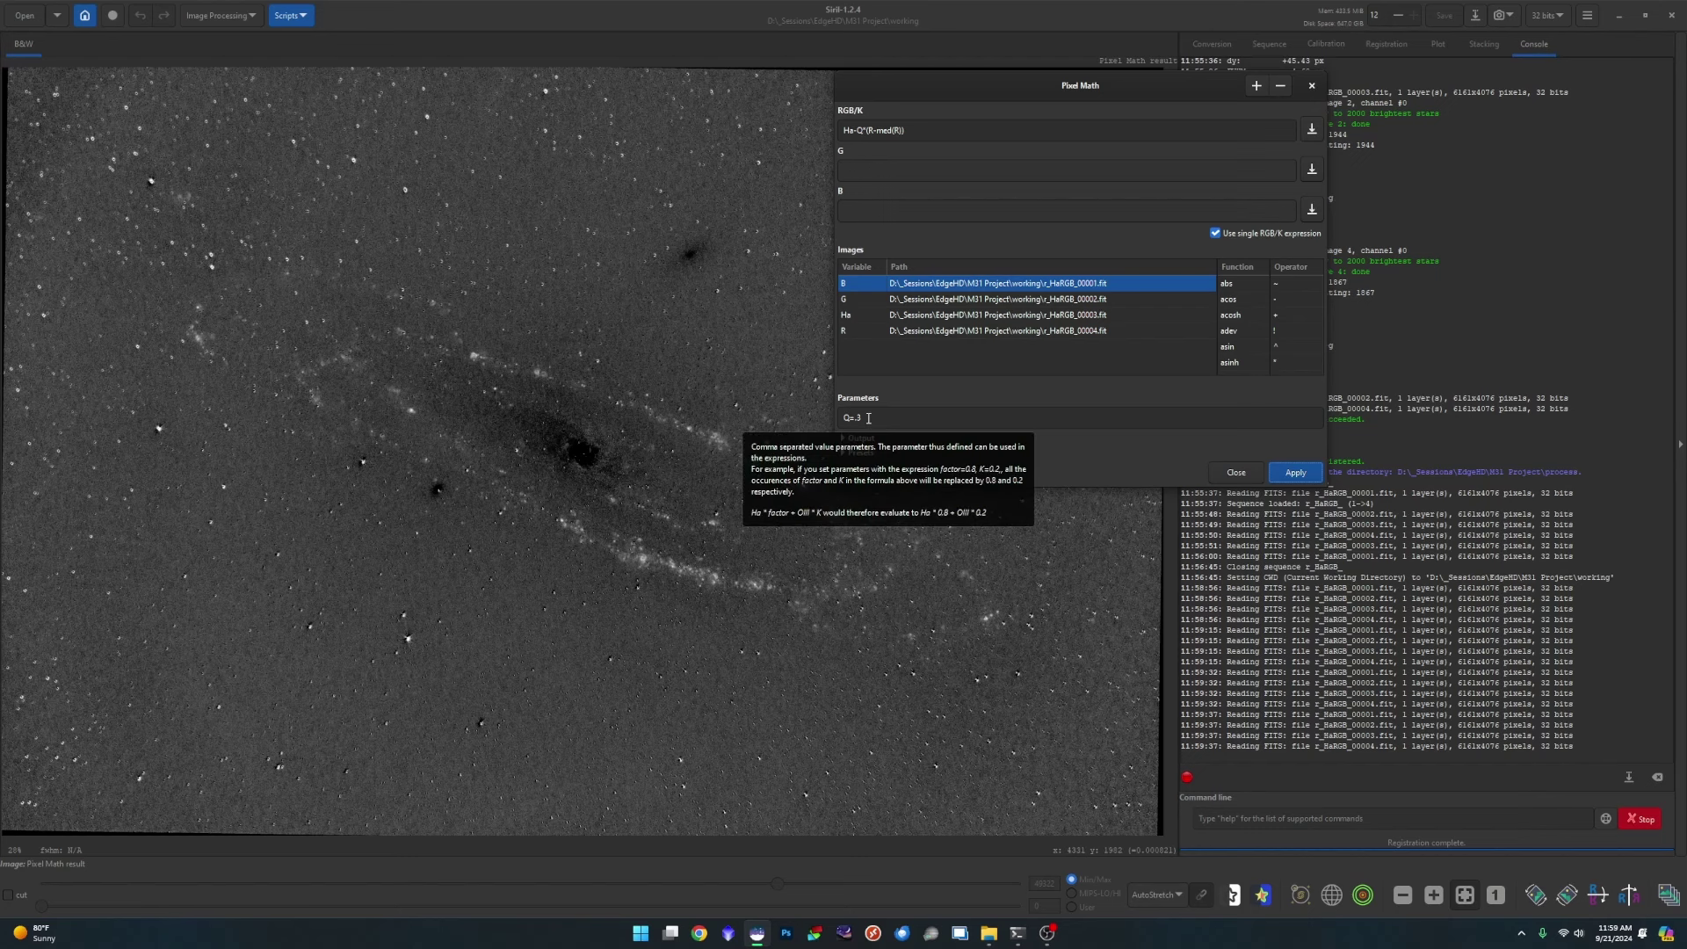
- Try the continuum subtraction with finer Q values of .25, .26 and .27, applying each one
left_click(869, 419)
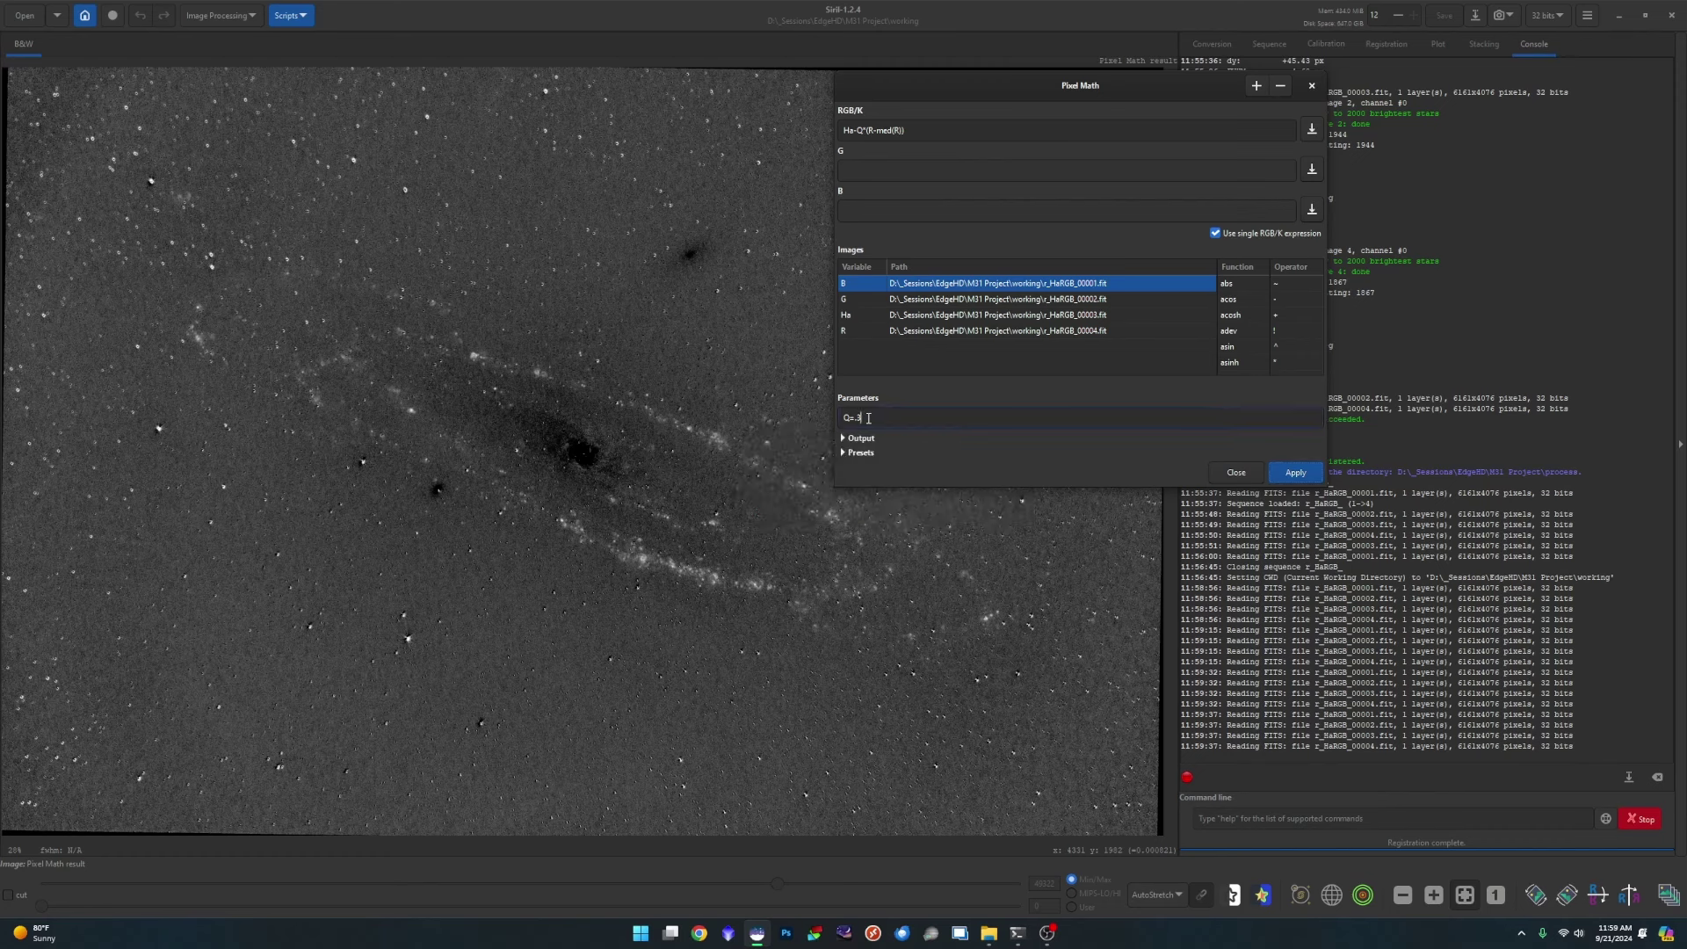
key("BackSpace")
type("25")
left_click(1284, 474)
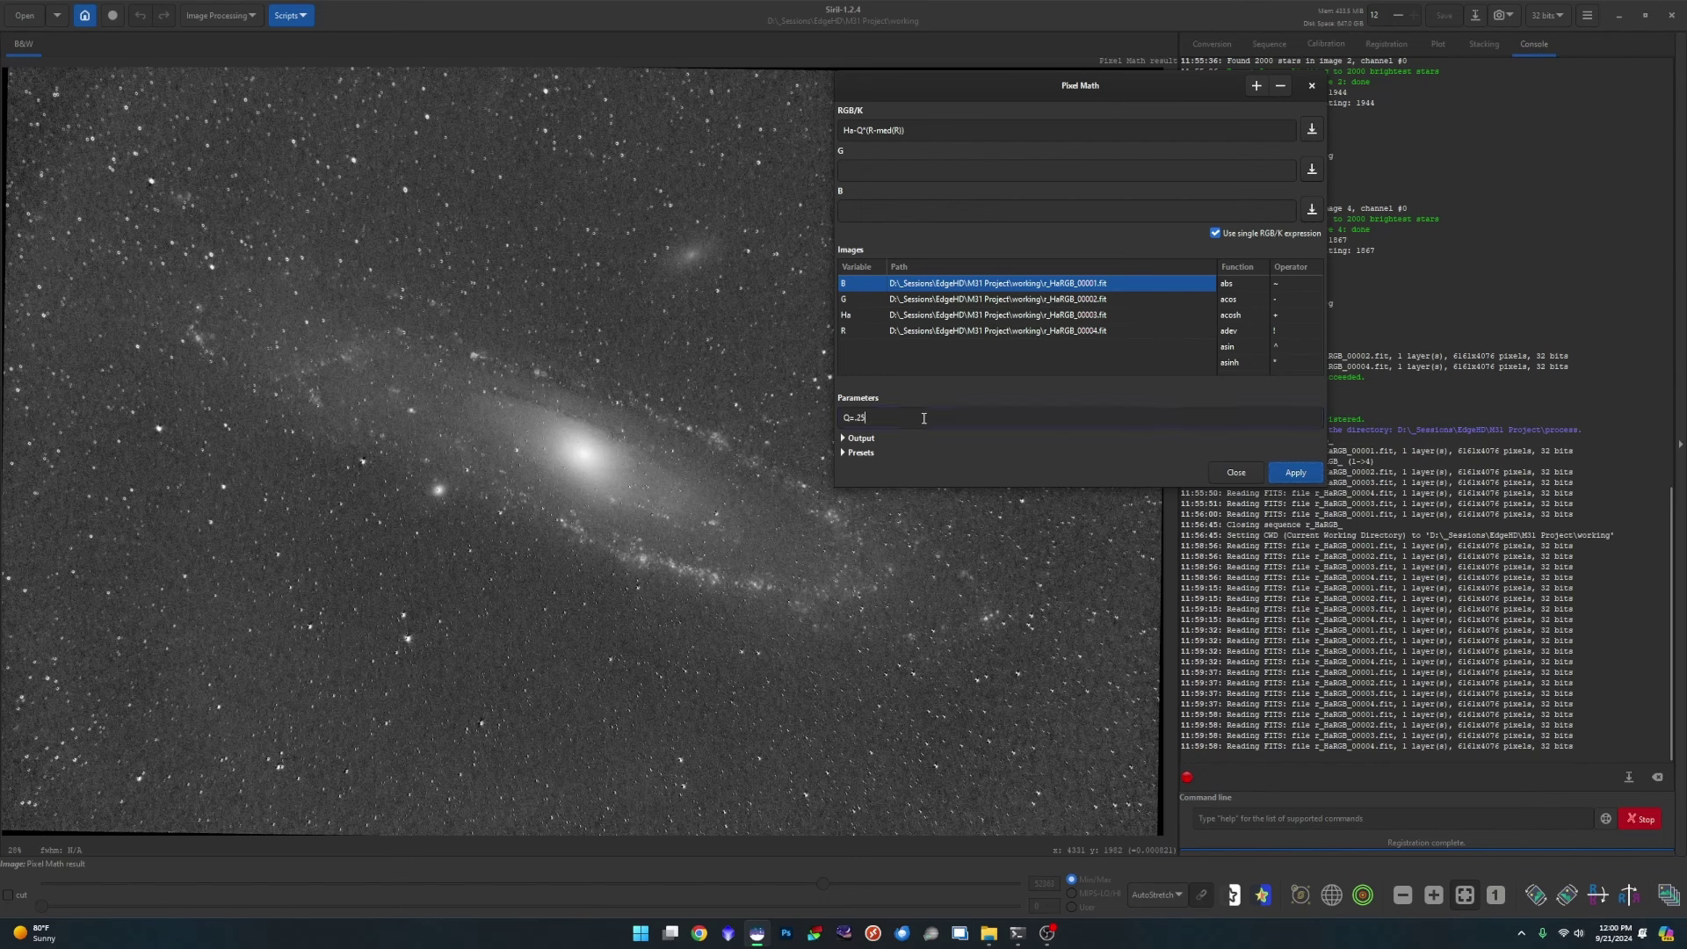
key("BackSpace")
type("6")
left_click(1316, 480)
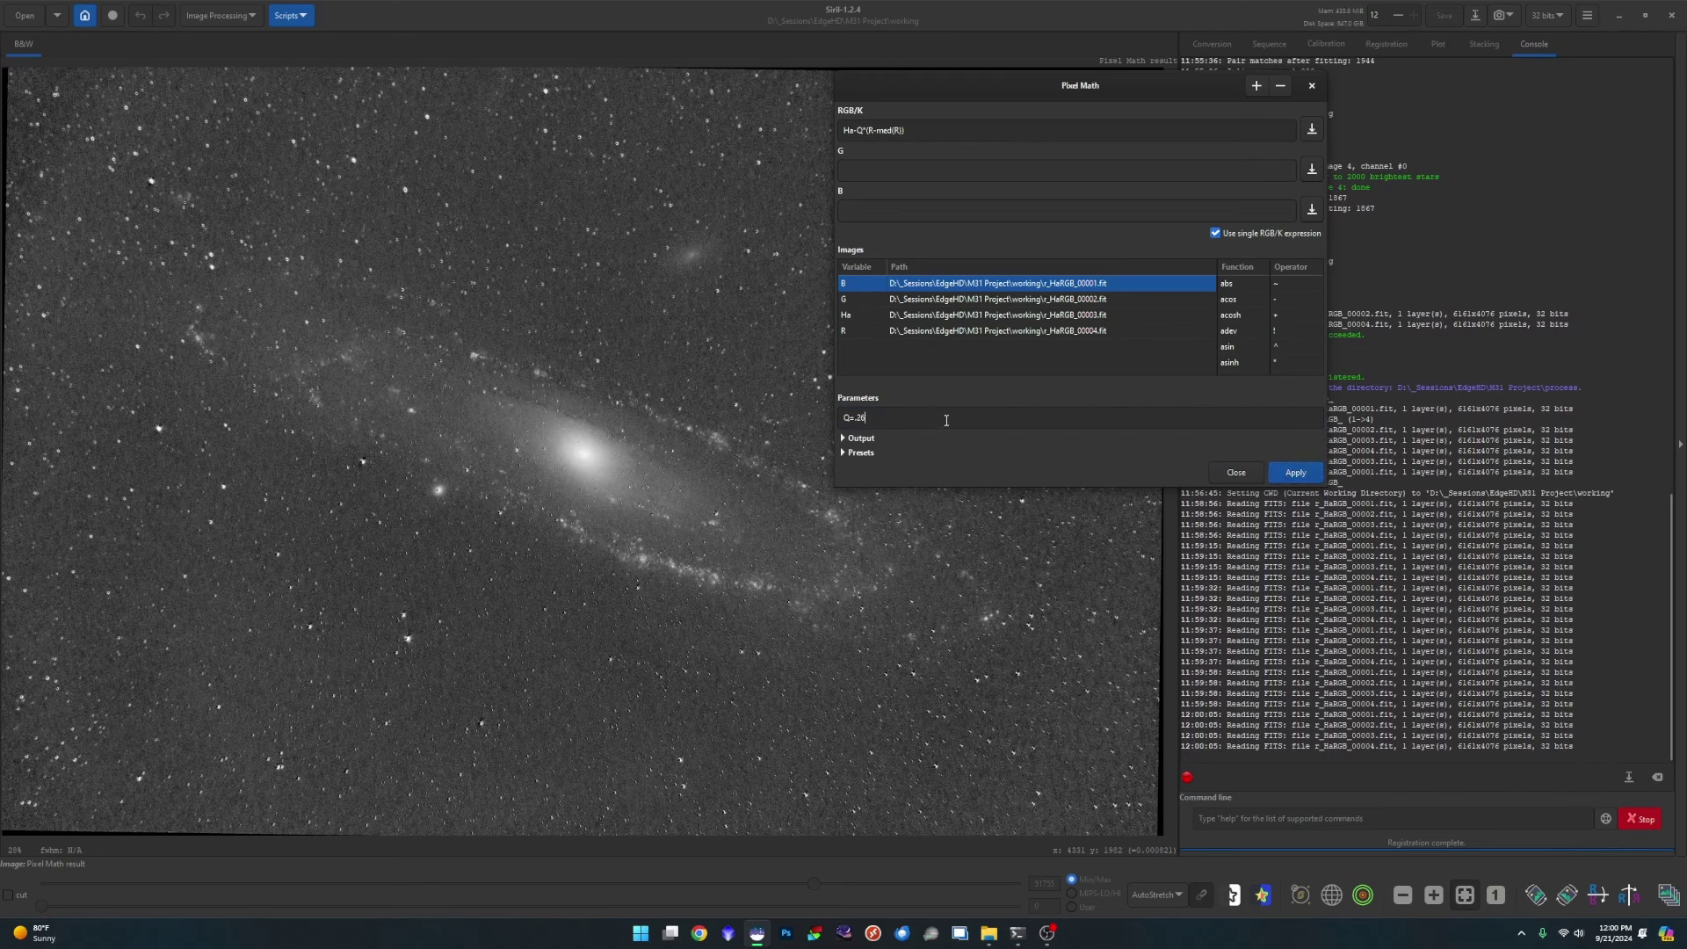
type("7")
left_click(1292, 473)
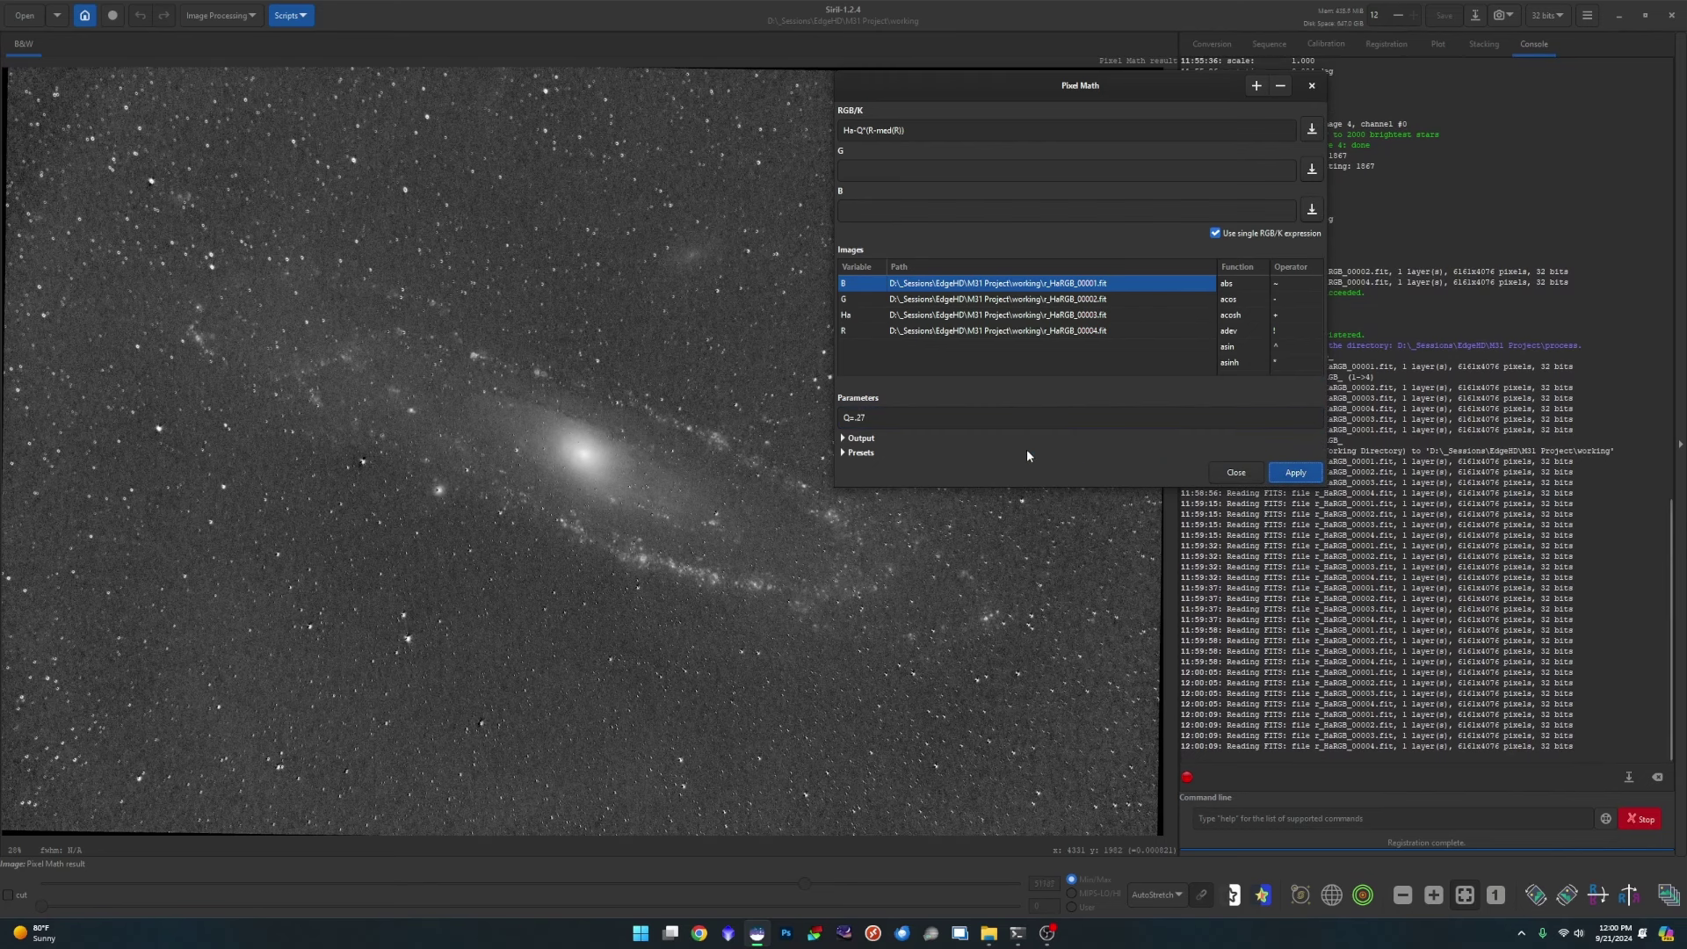
- Try the continuum subtraction with Q=.28 and Q=.29, comparing how the galaxy core is subtracted
left_click(937, 418)
key("BackSpace")
type("8")
left_click(1295, 472)
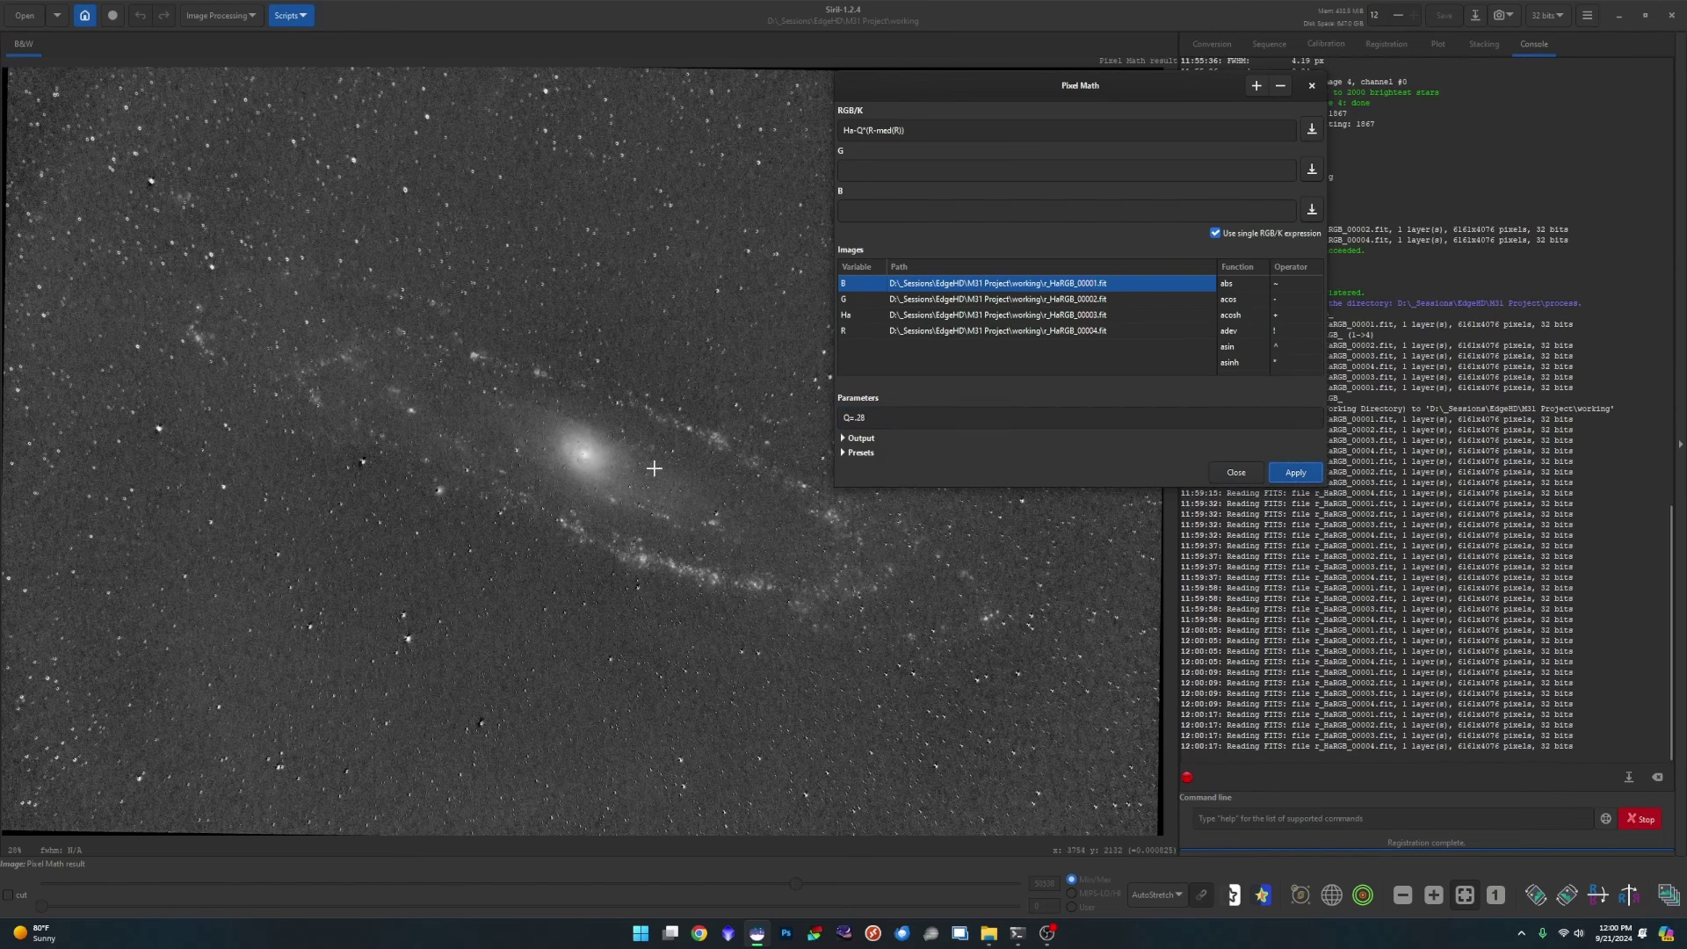
left_click(884, 417)
key("BackSpace")
type("9")
left_click(1295, 473)
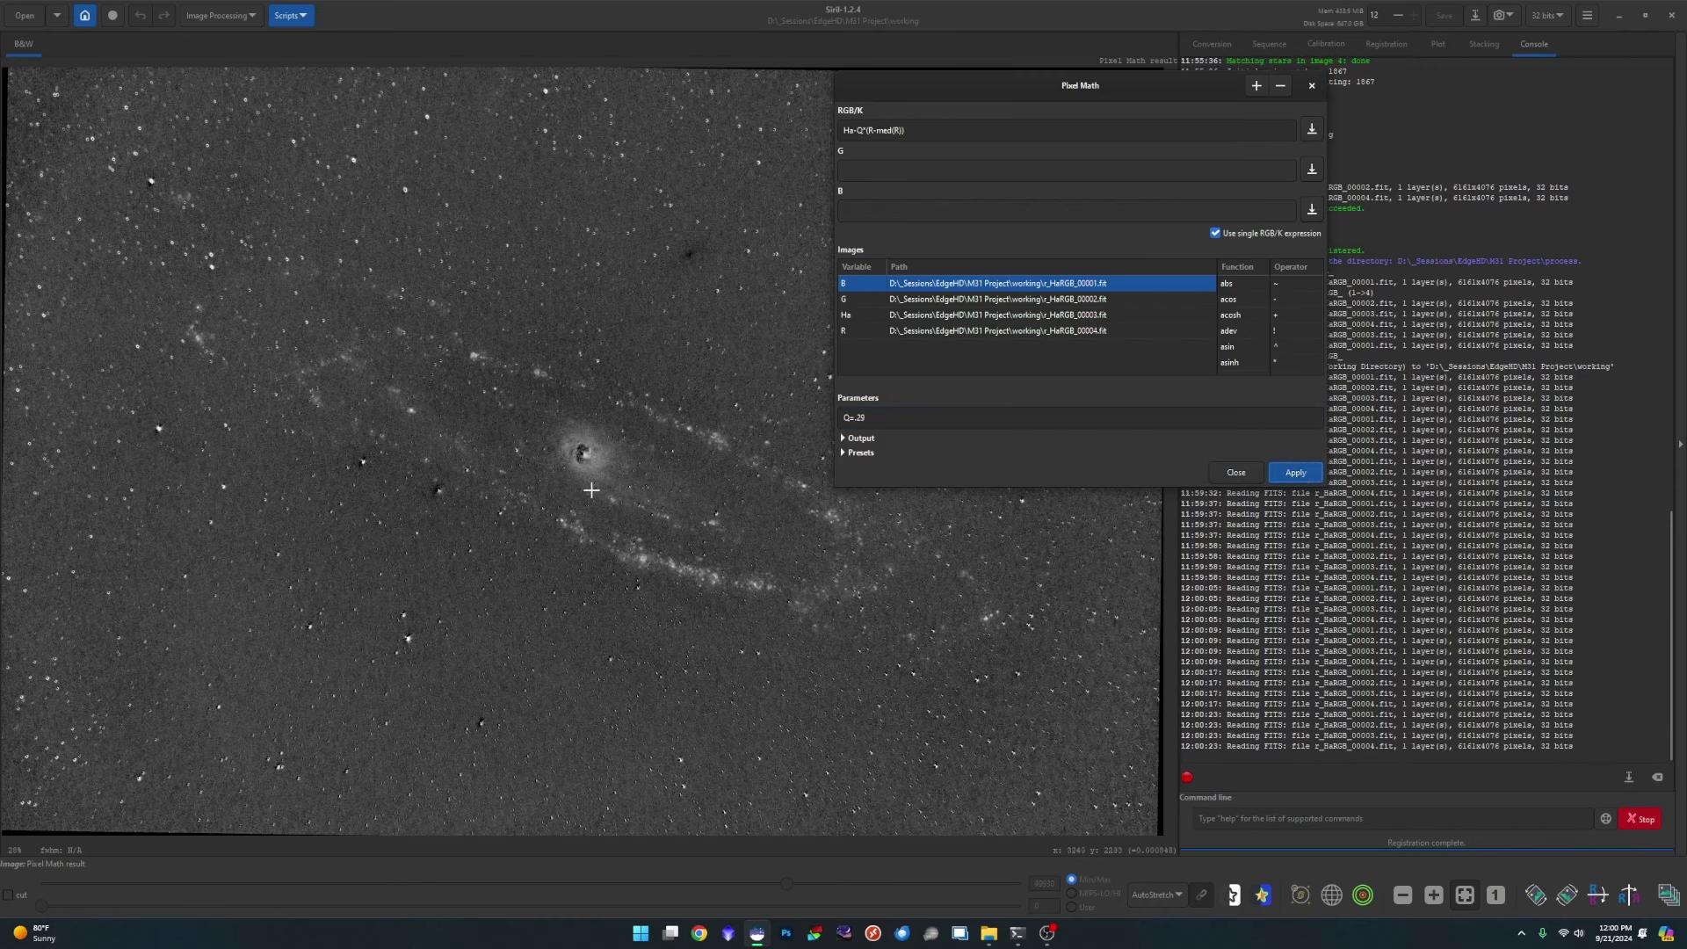
- Apply the continuum subtraction with Q=.285 and close Pixel Math
left_click(885, 420)
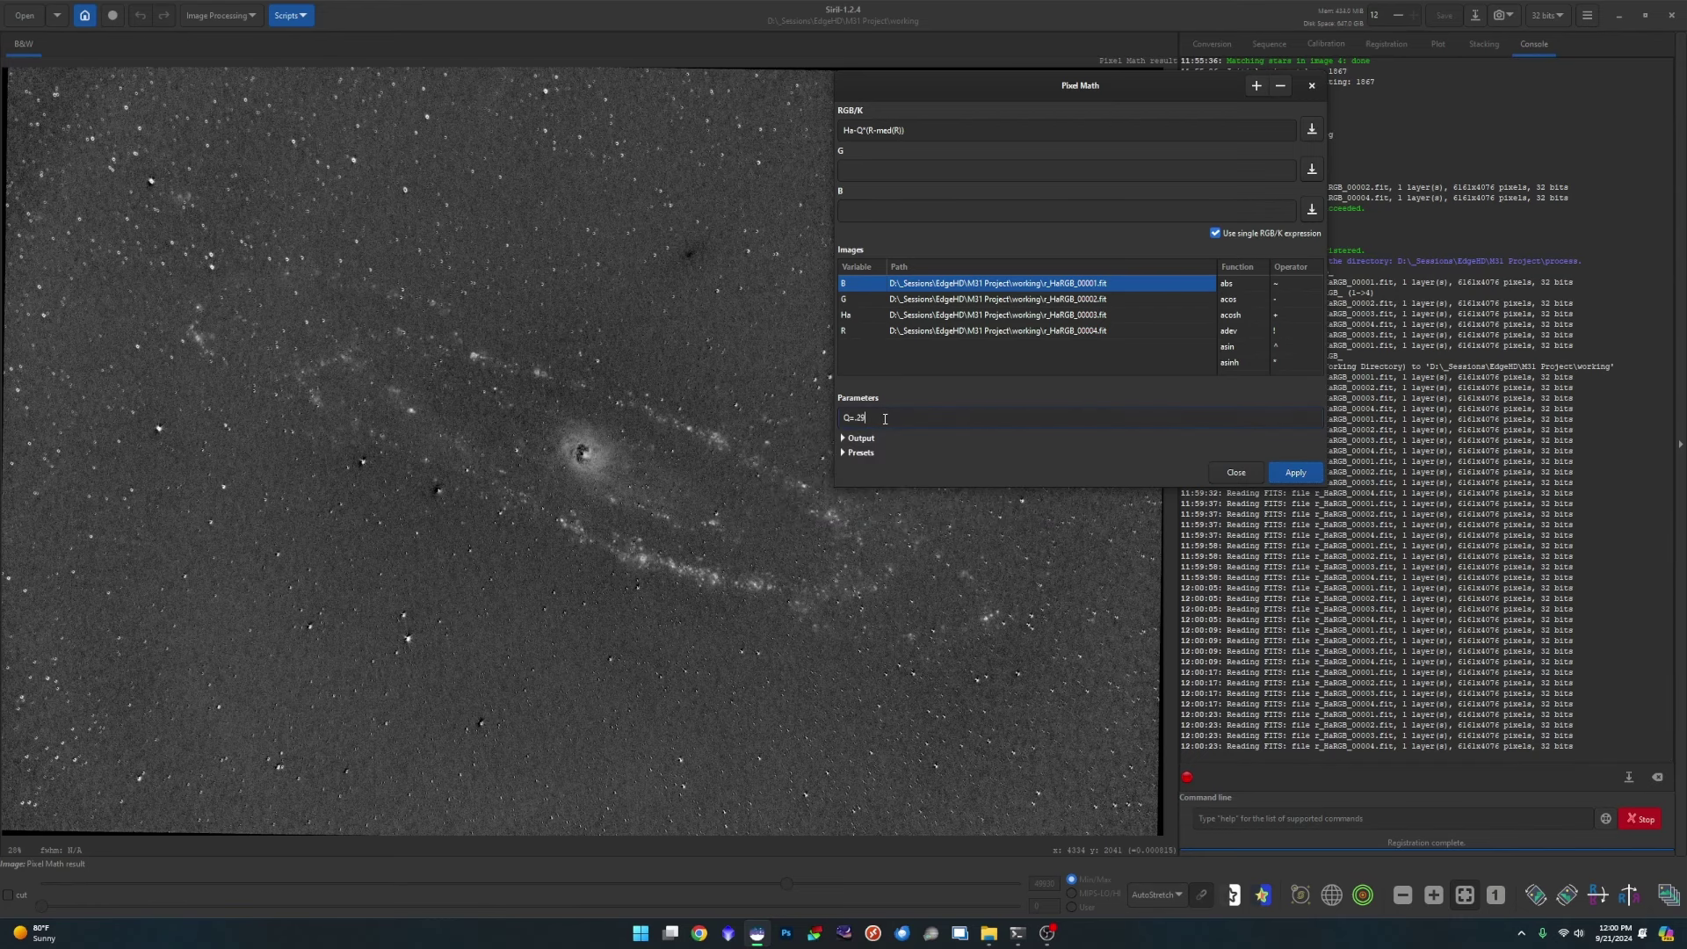
key("BackSpace")
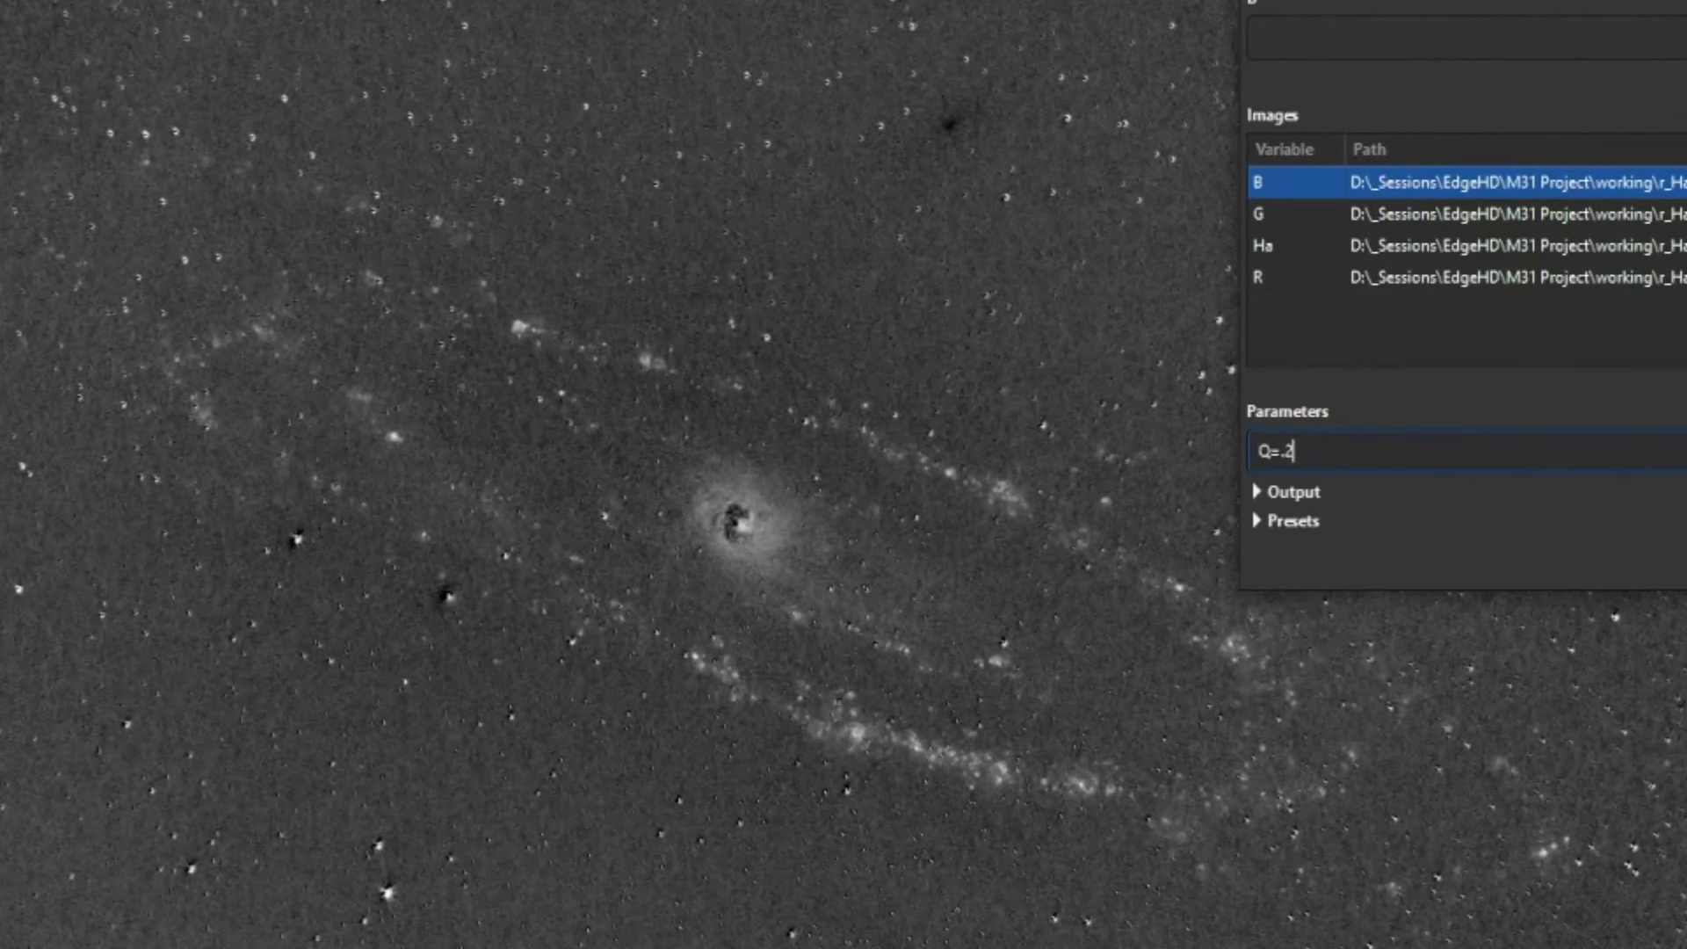
type("85")
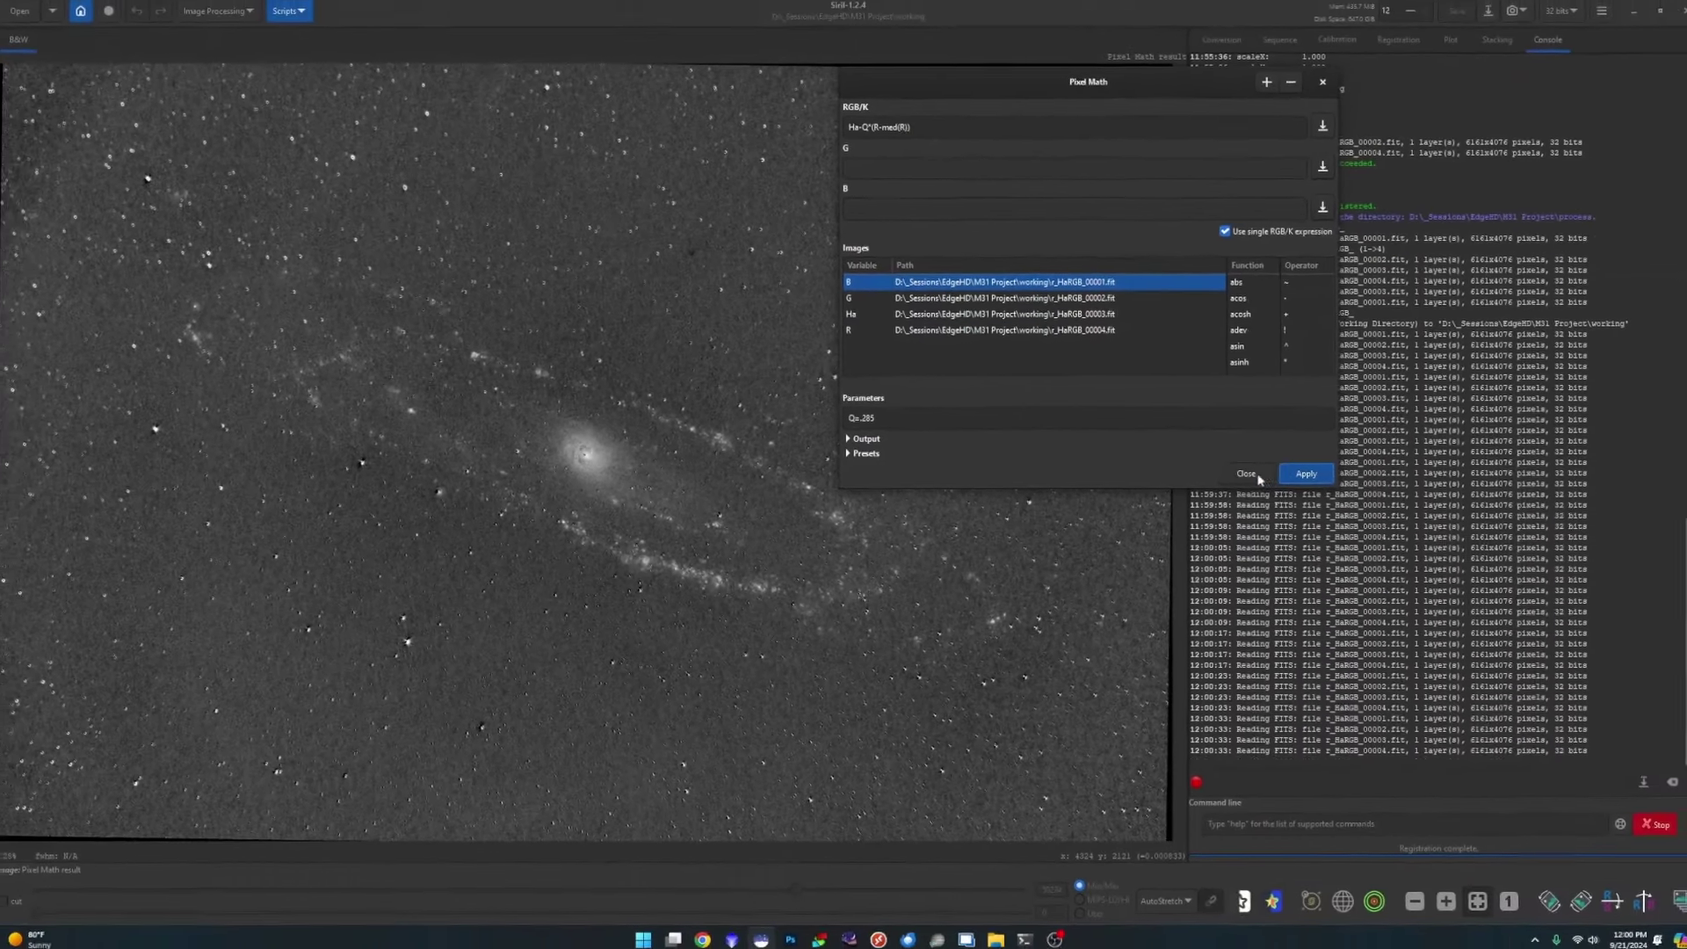
left_click(1234, 473)
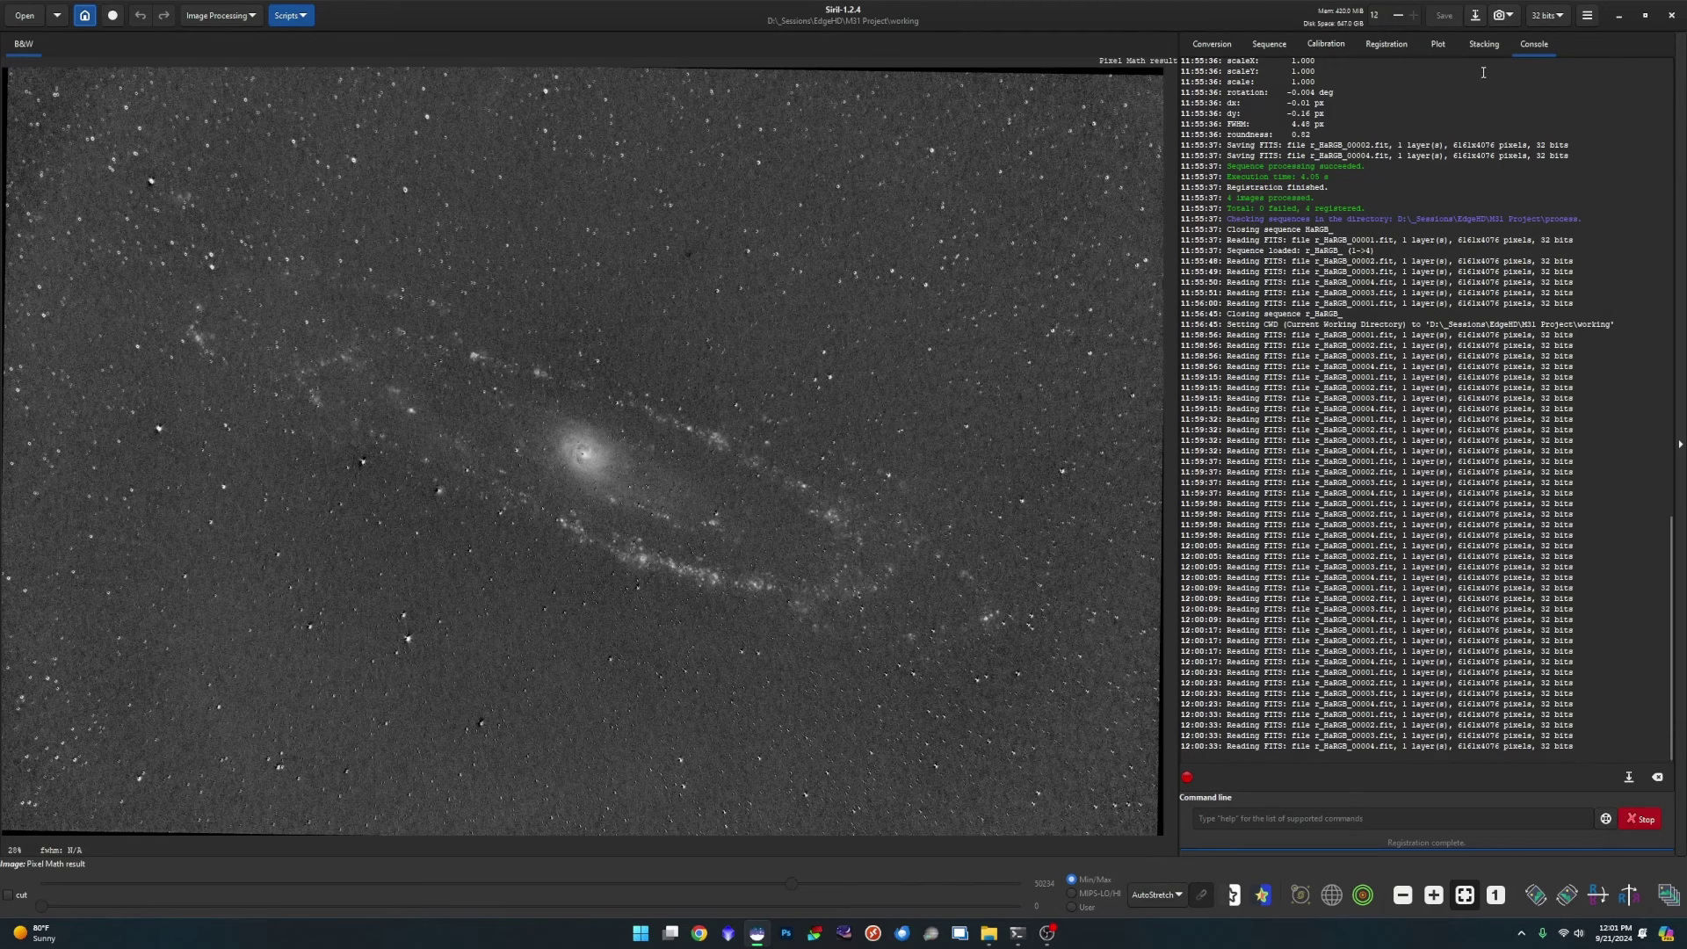
- Save the continuum-subtracted image as HaCS.fit in 32-bit floating point, keeping the non-linear viewer mode
left_click(1476, 16)
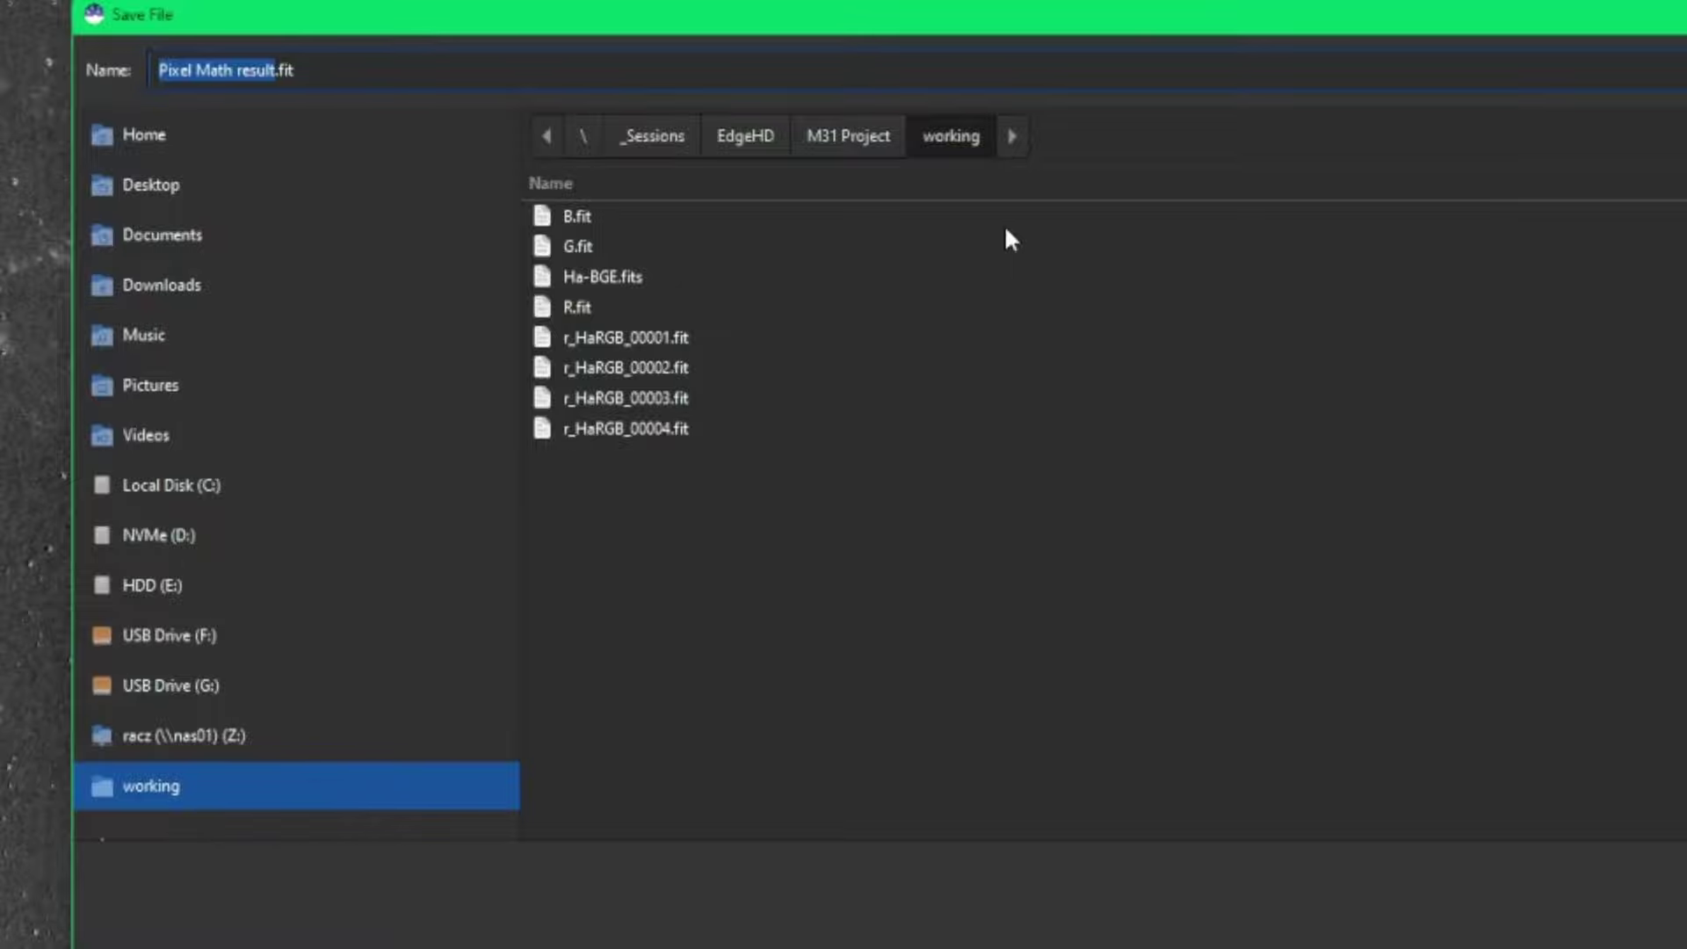
type("HaCS")
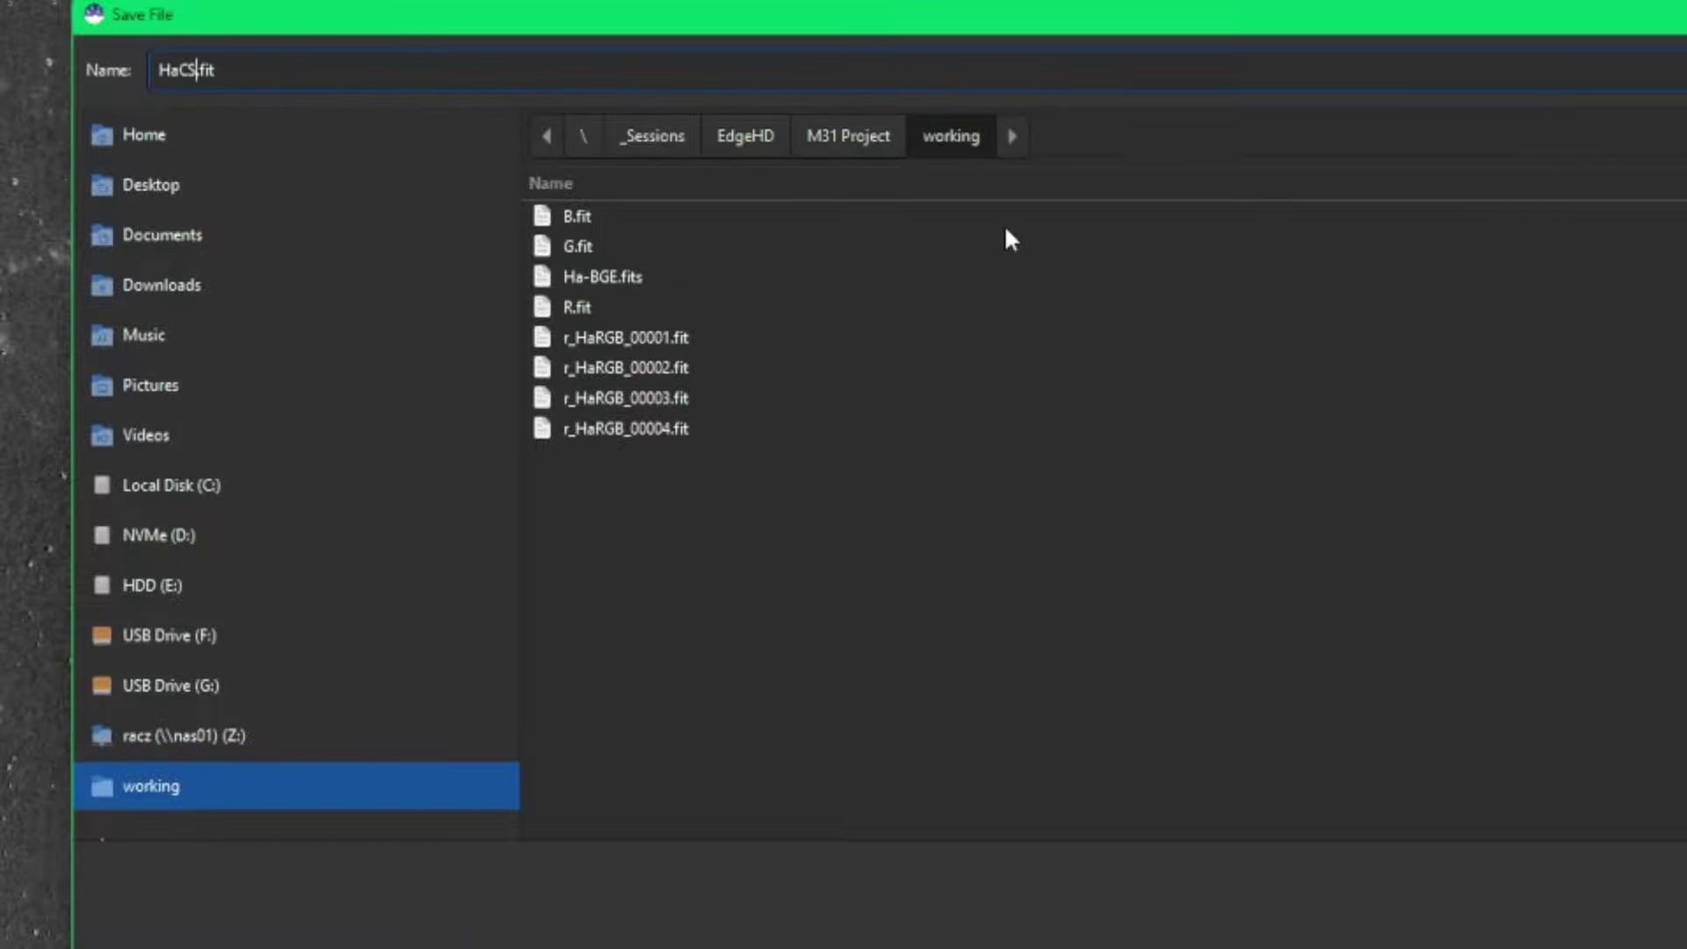
key("Return")
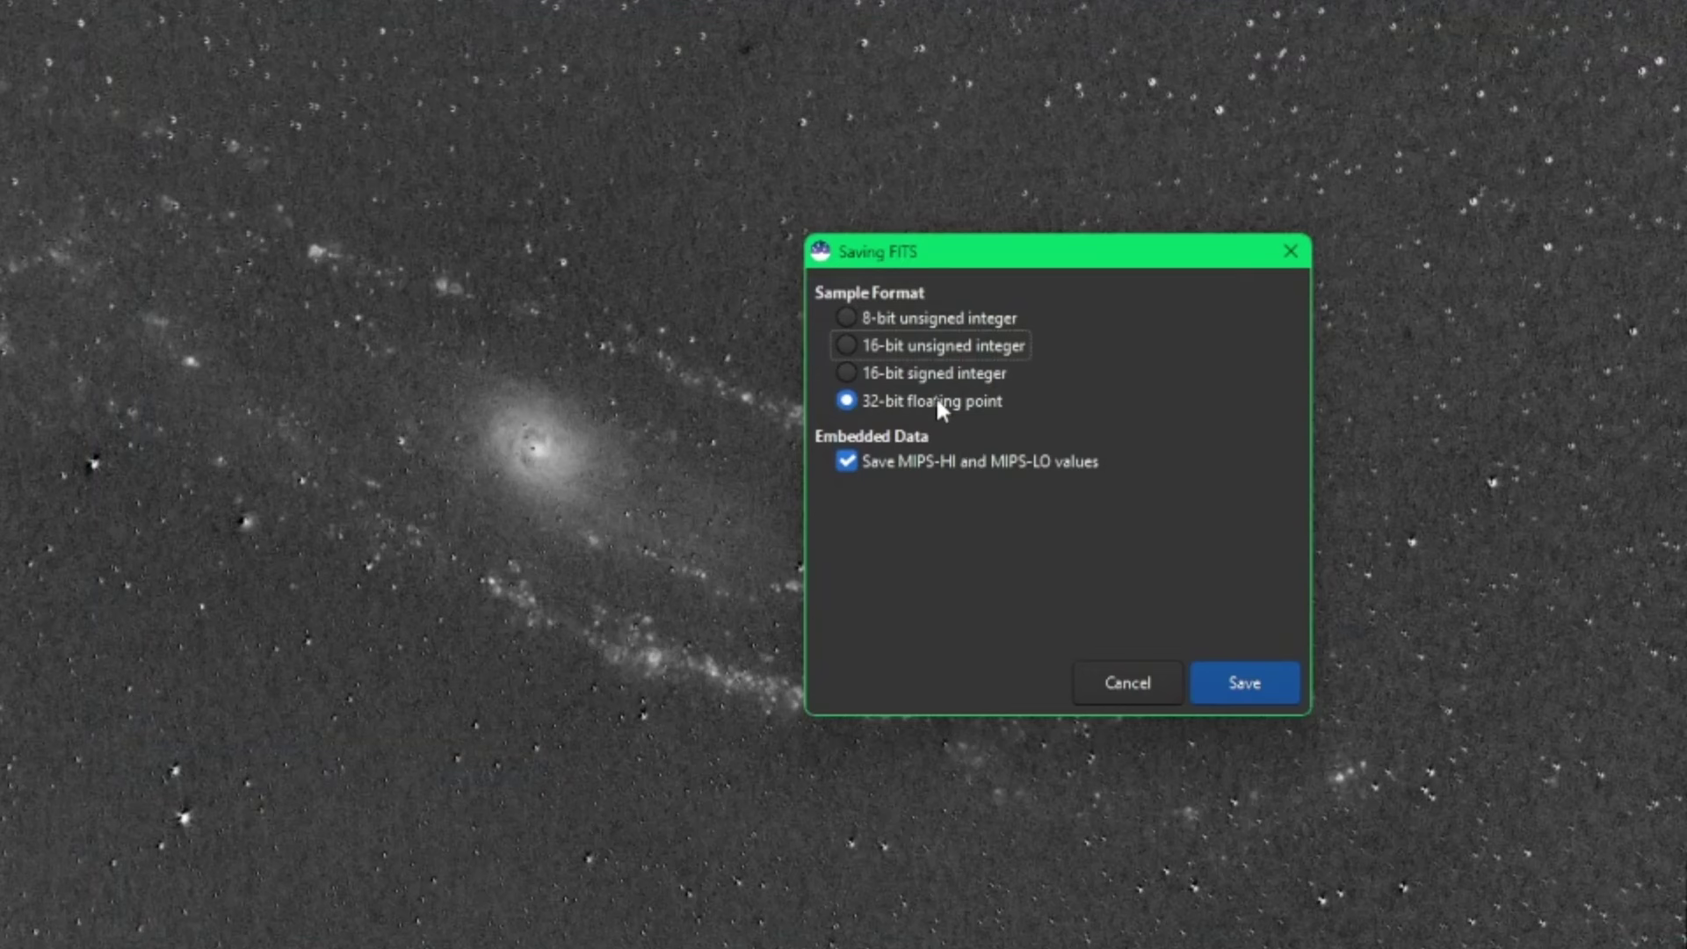
left_click(1244, 685)
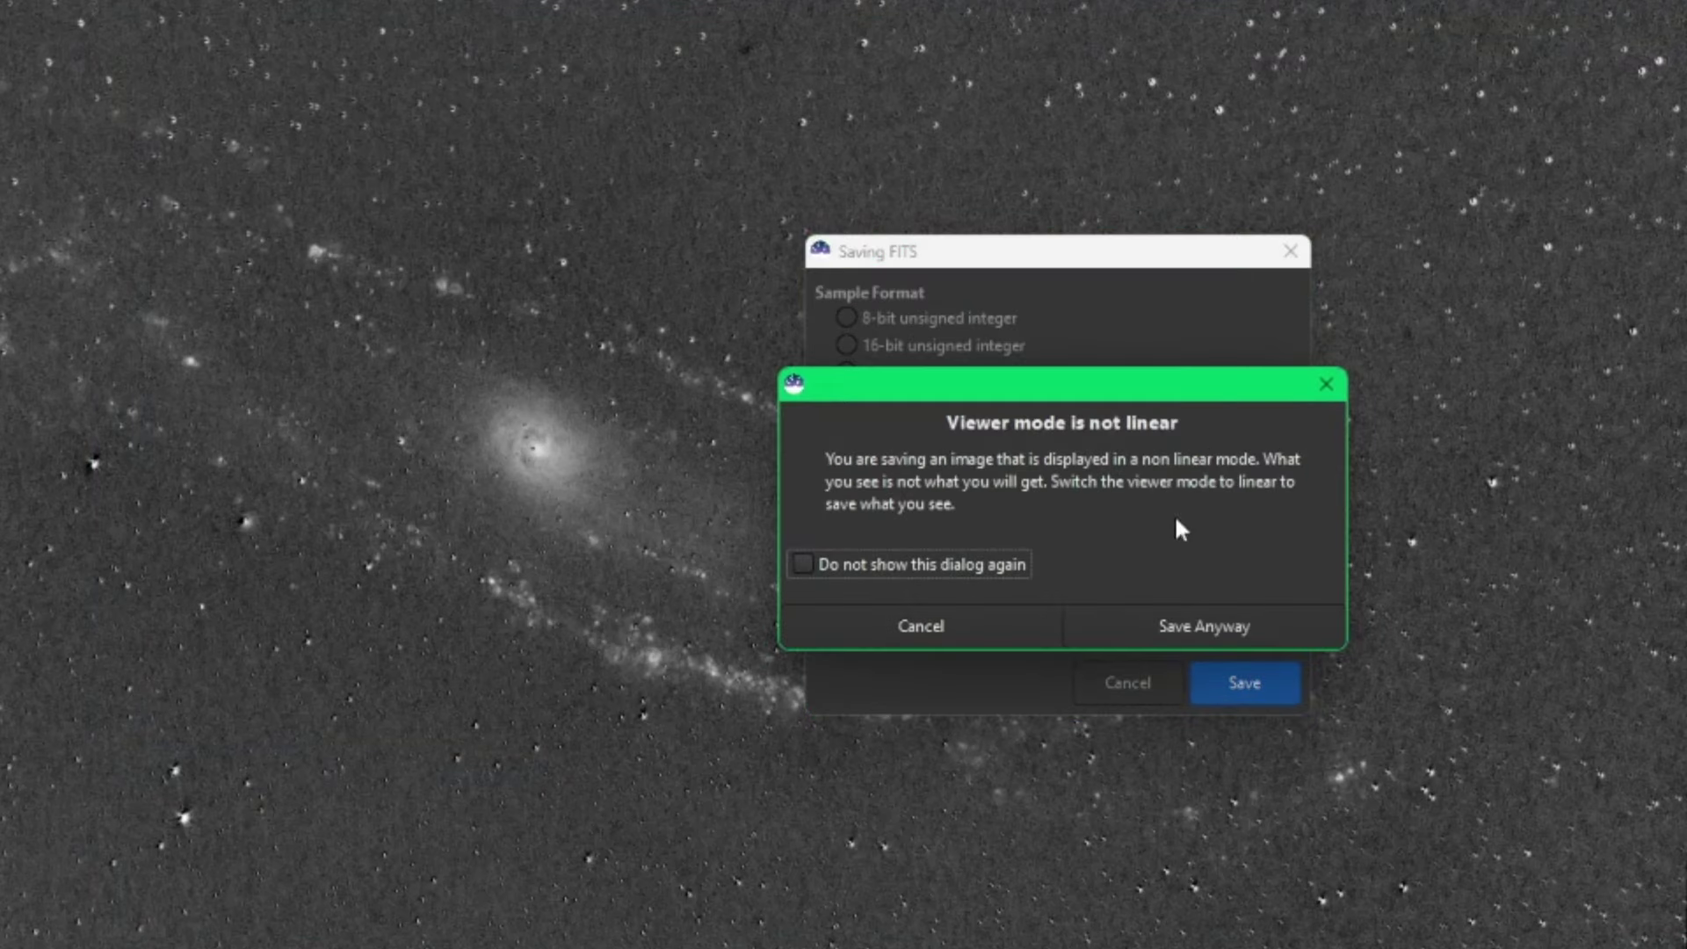
left_click(1231, 626)
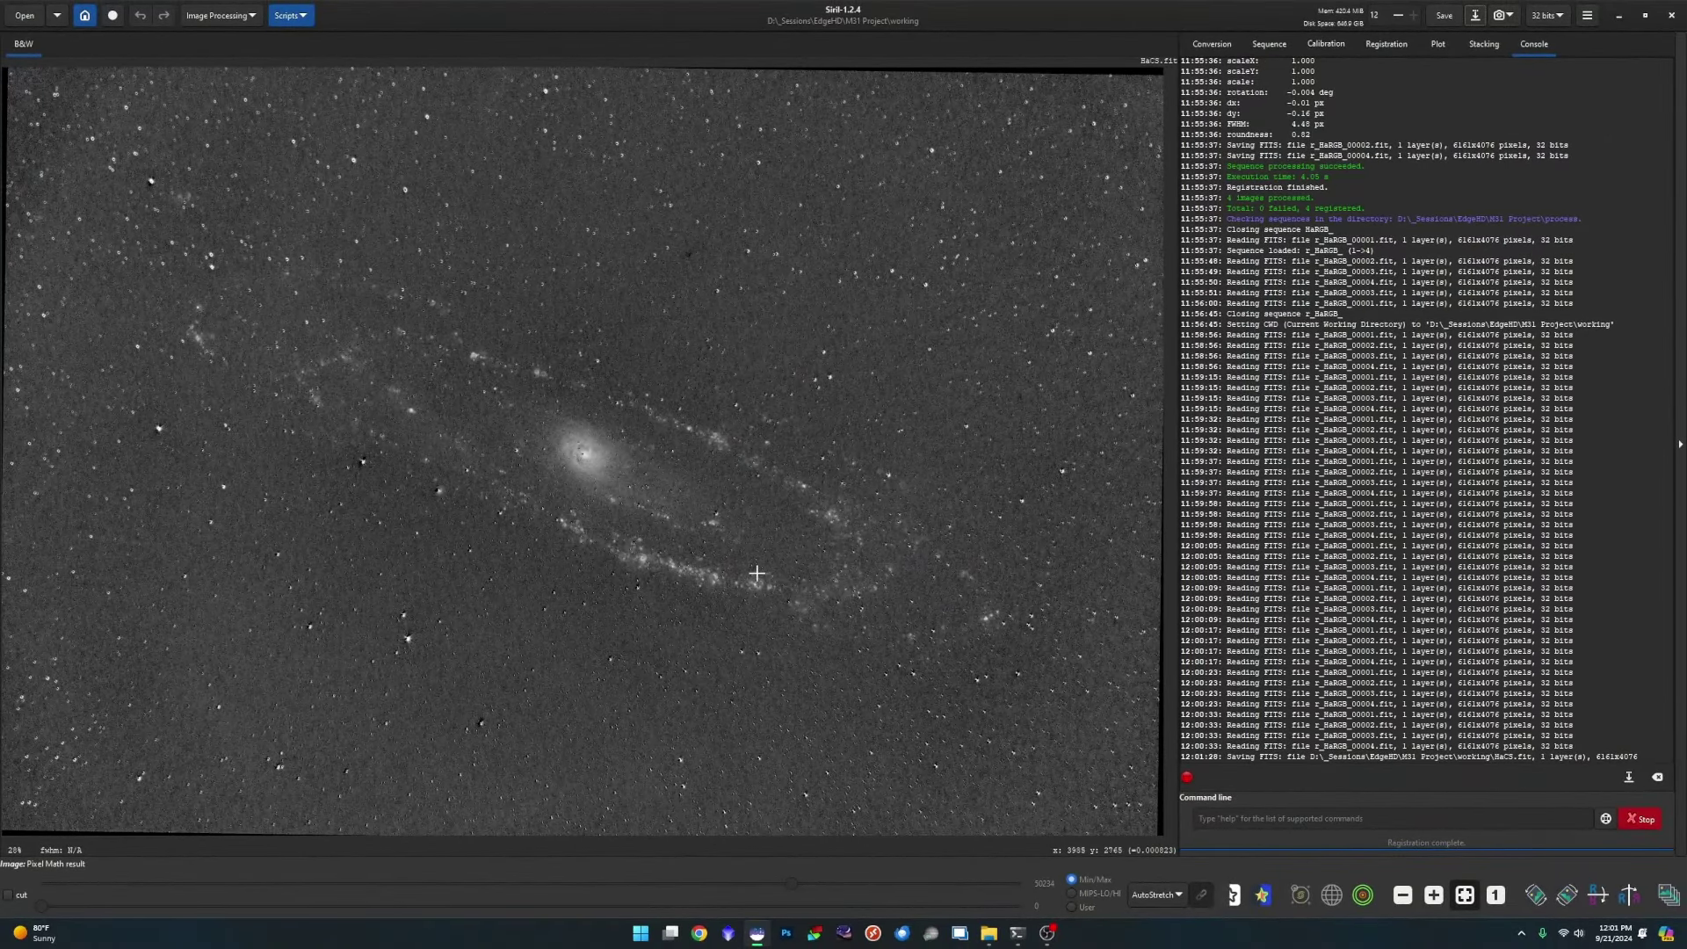
- Reopen Pixel Math and add HaCS.fit from the working folder to its images
left_click(220, 15)
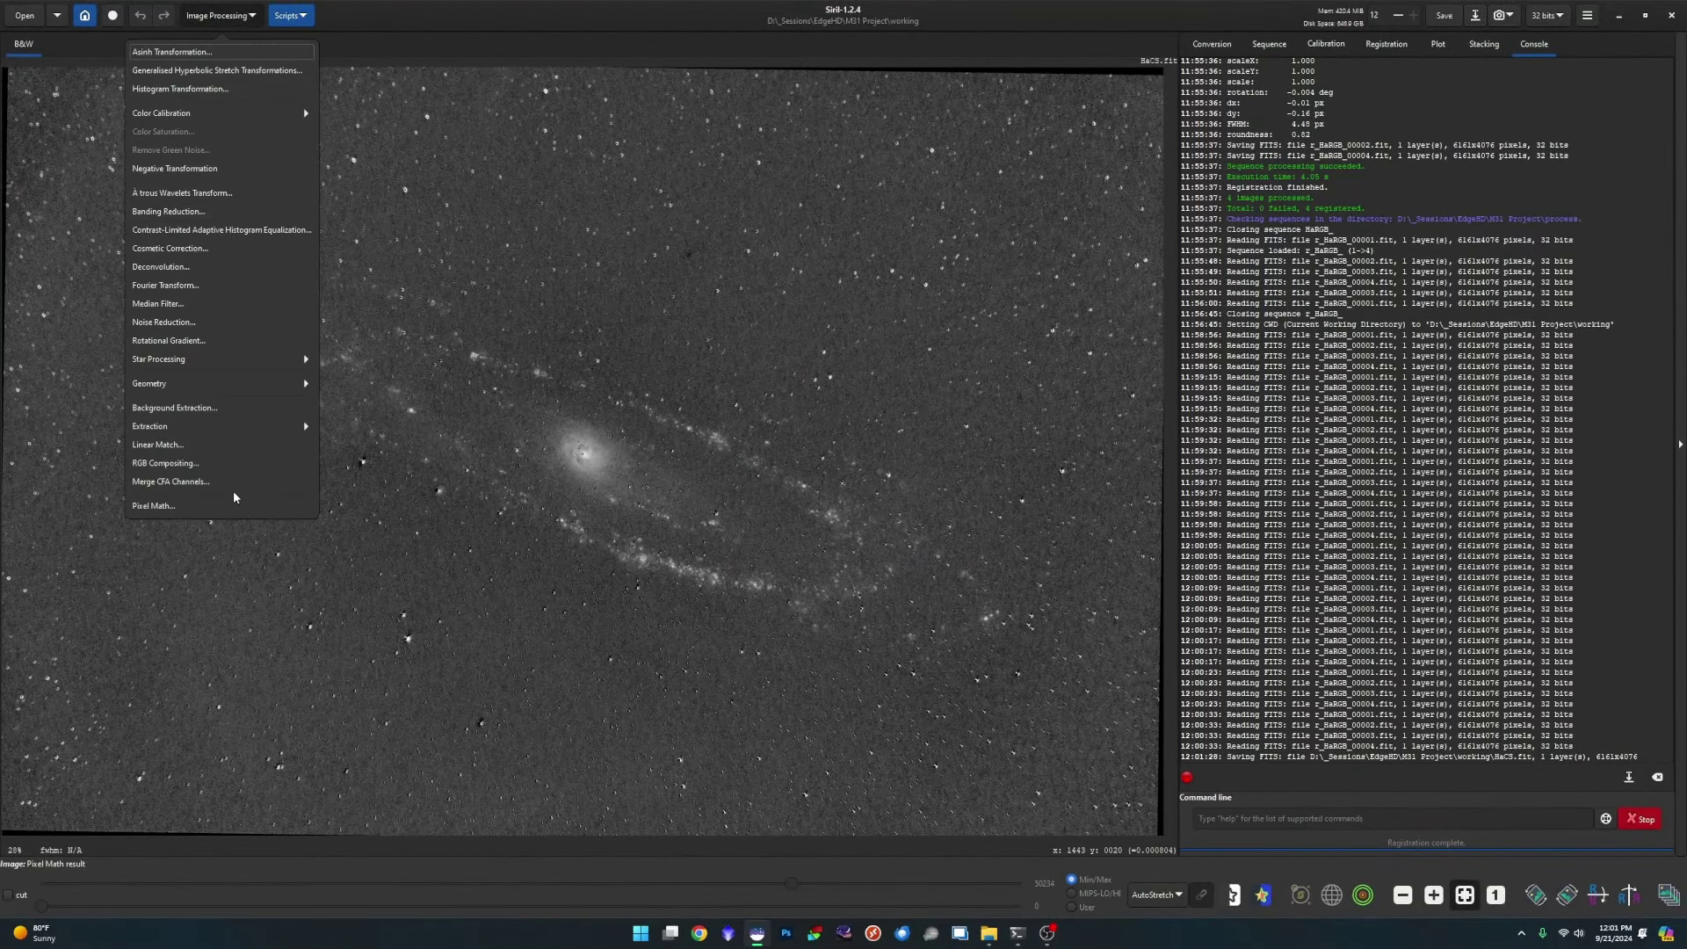
left_click(192, 507)
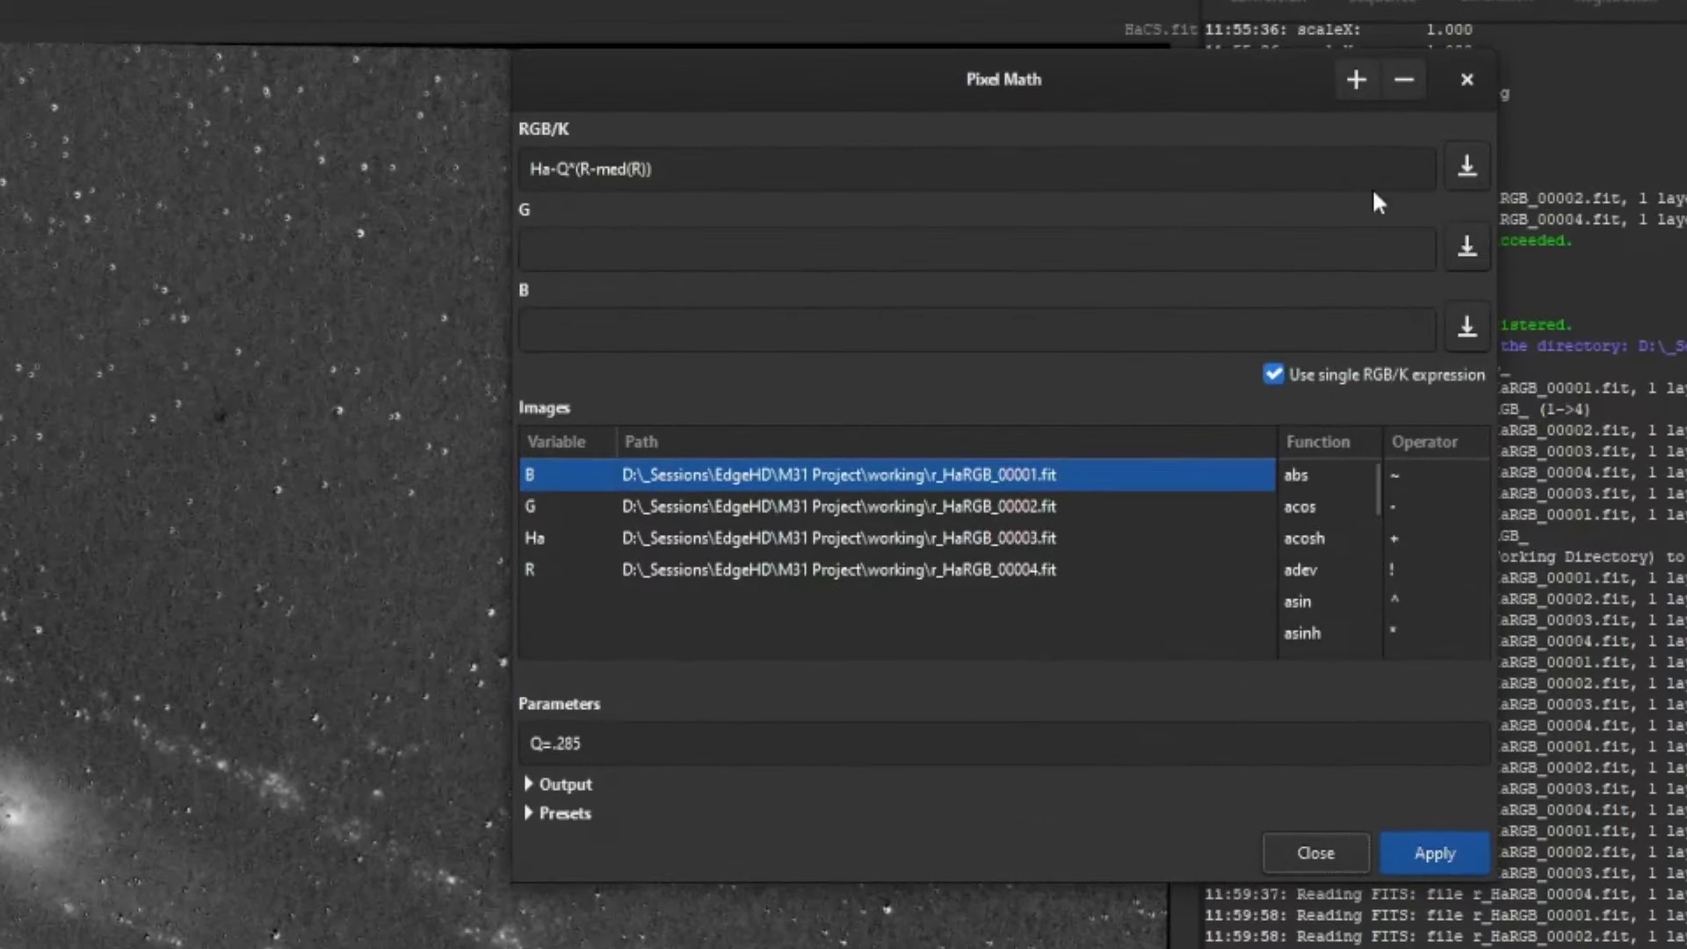
left_click(1356, 79)
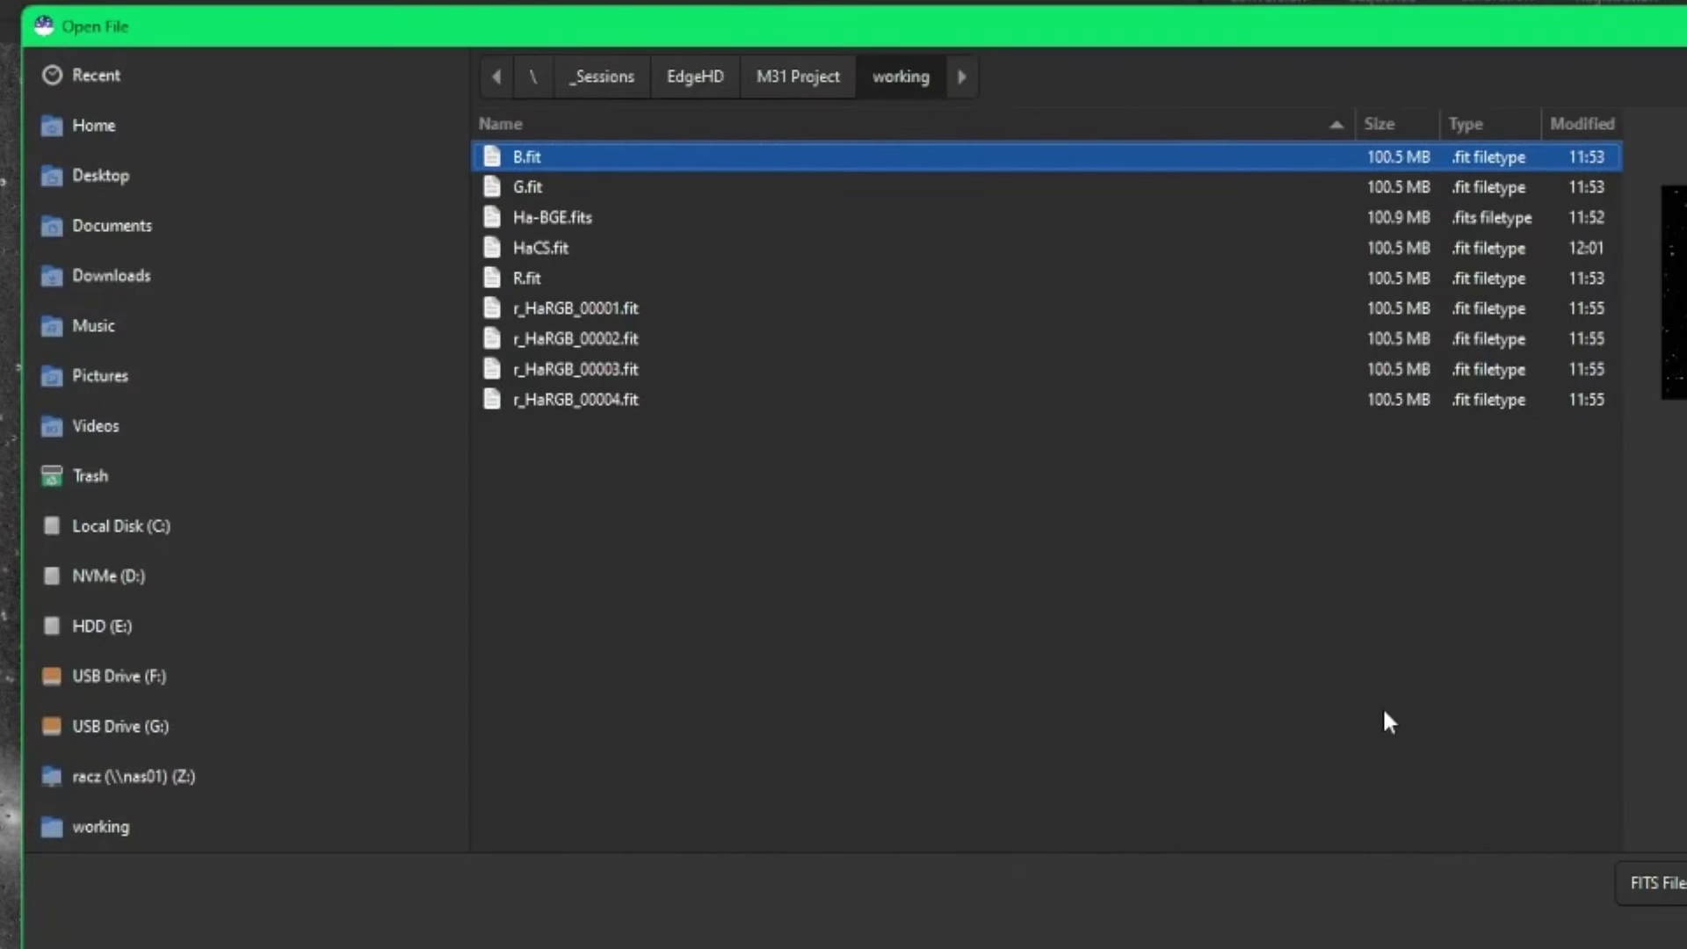
left_click(577, 251)
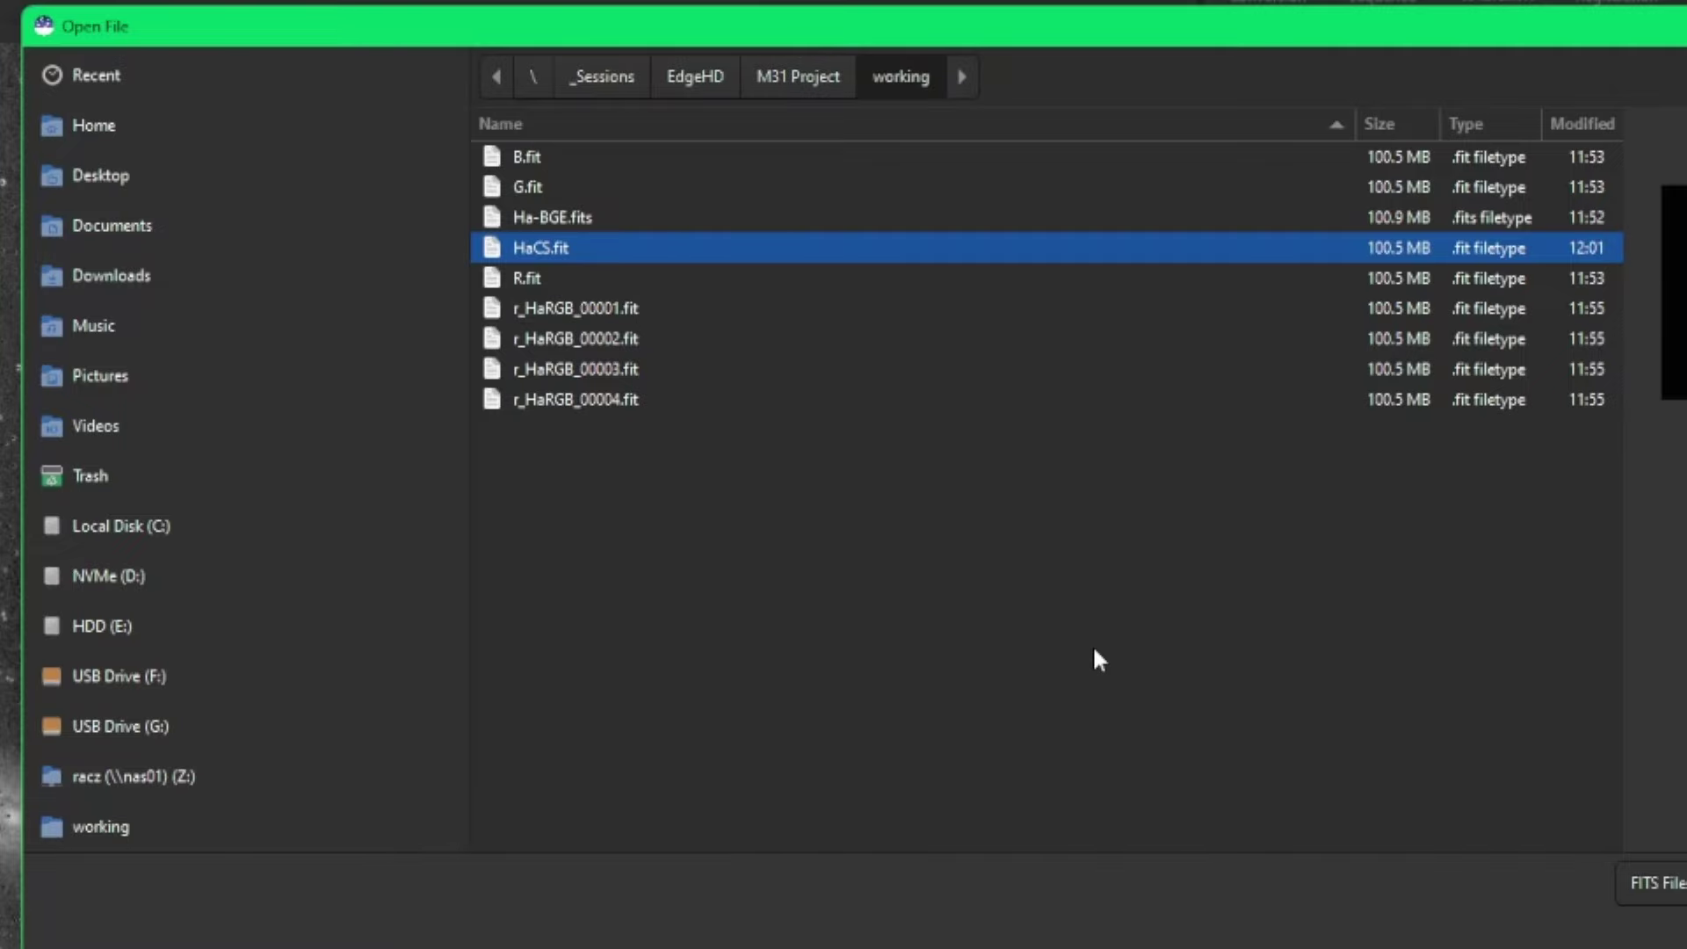
double_click(988, 251)
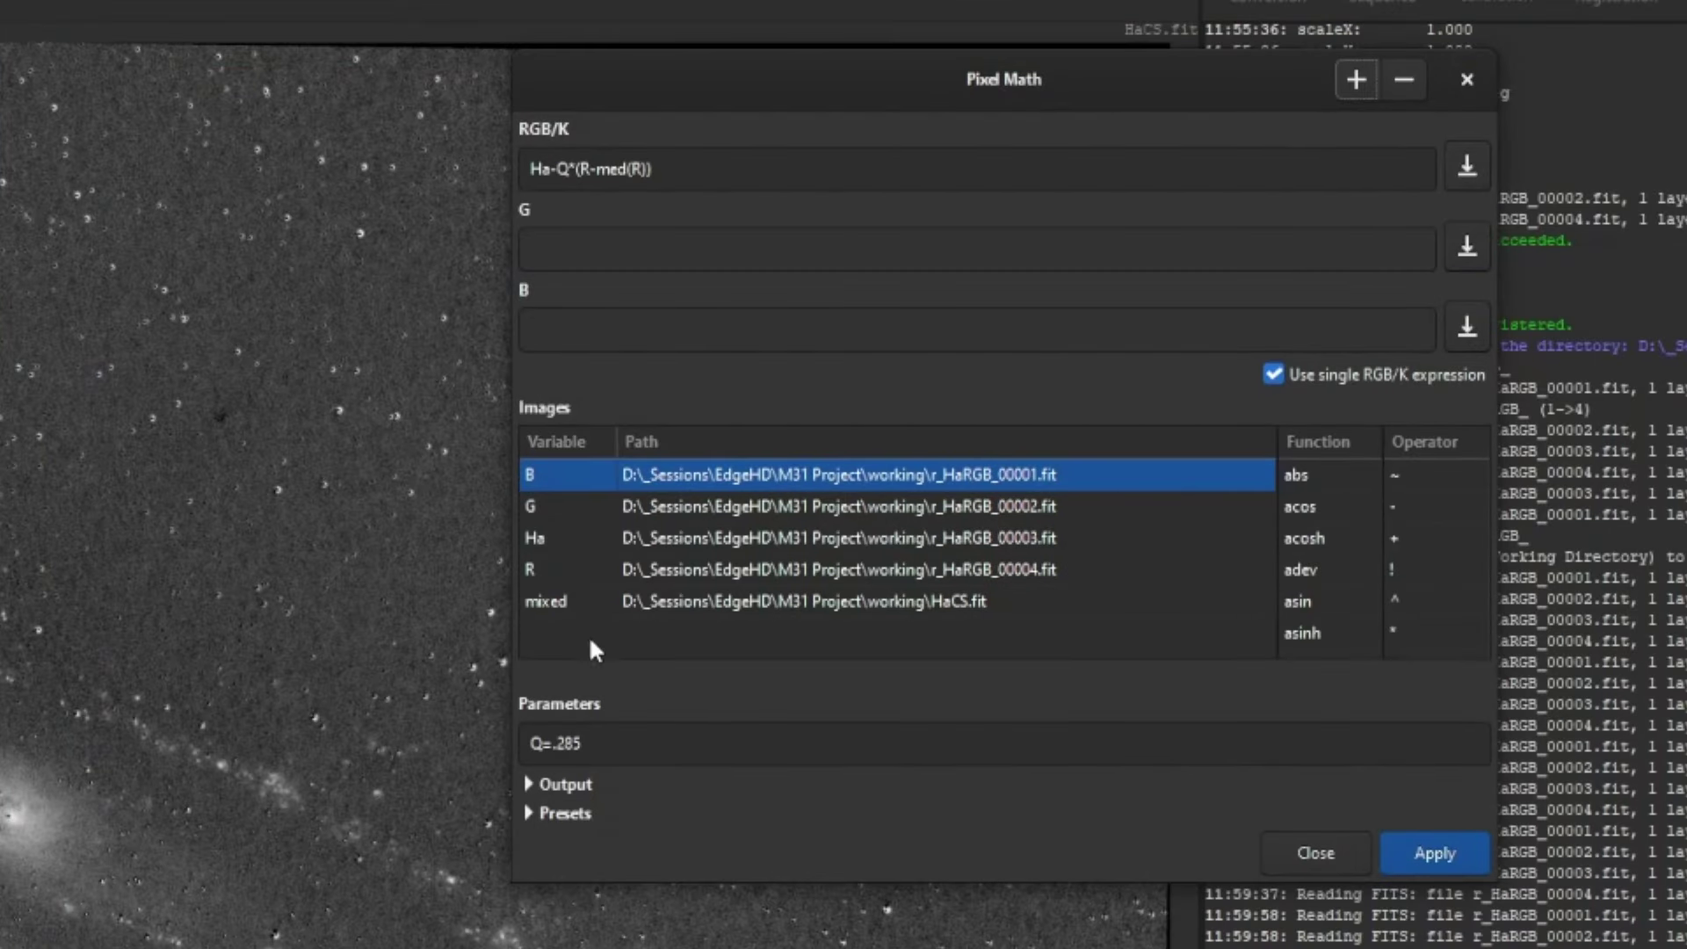
- Rename the Pixel Math variable of the HaCS.fit image to HaCS
left_click(584, 607)
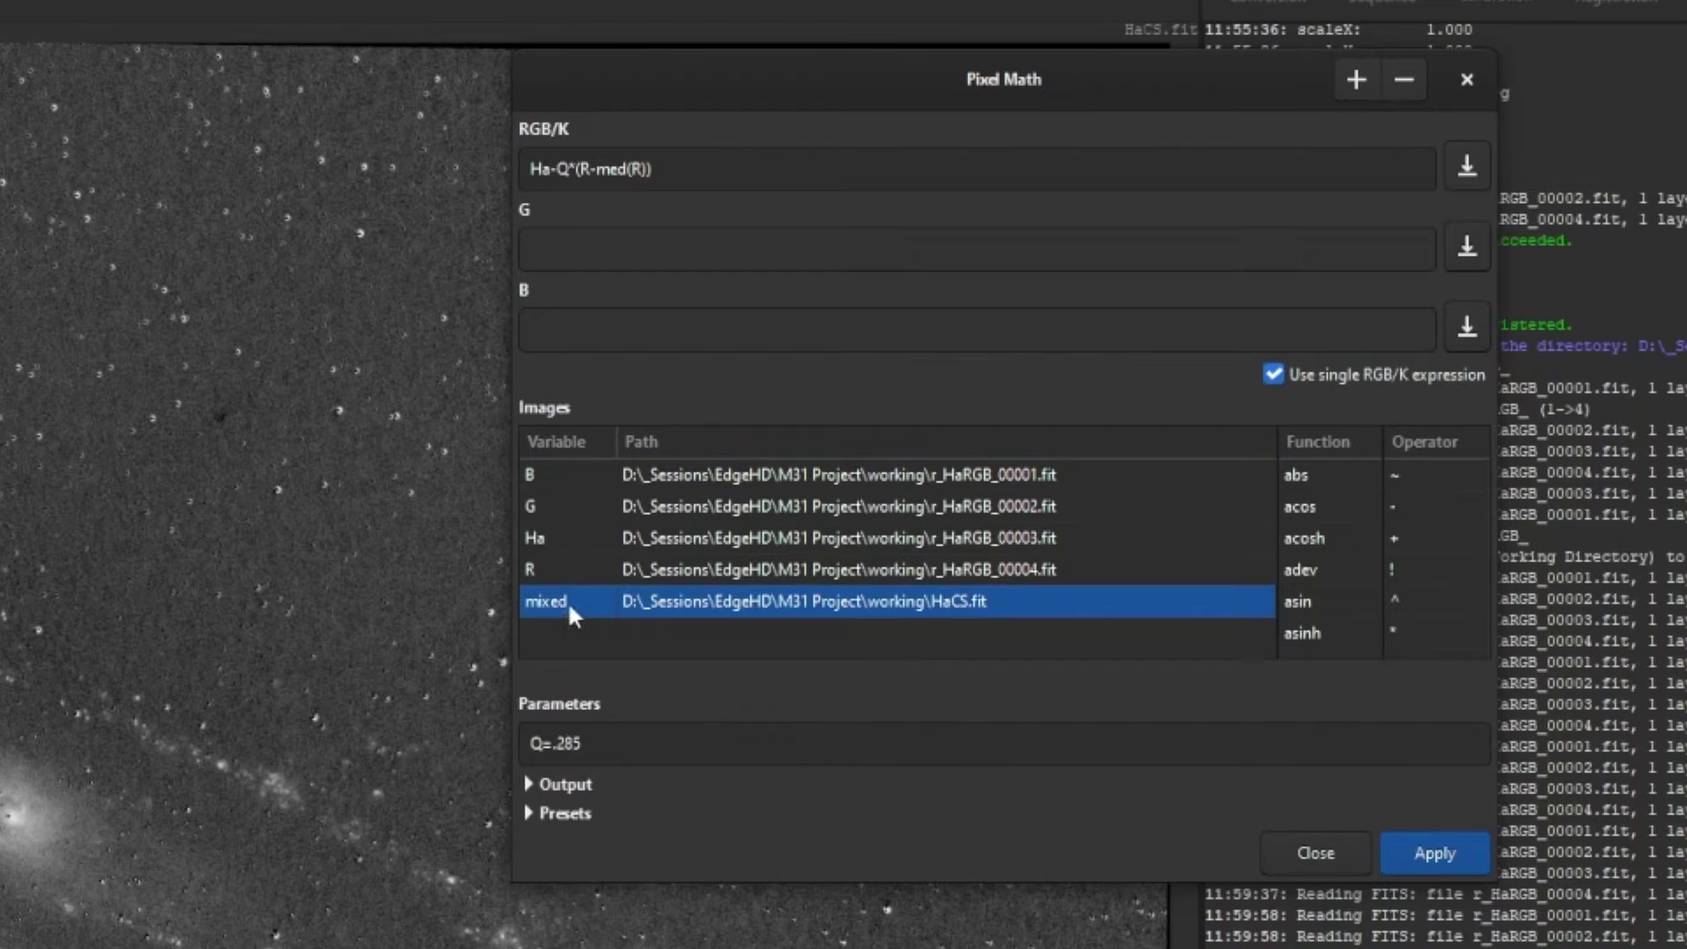
left_click(570, 604)
double_click(572, 602)
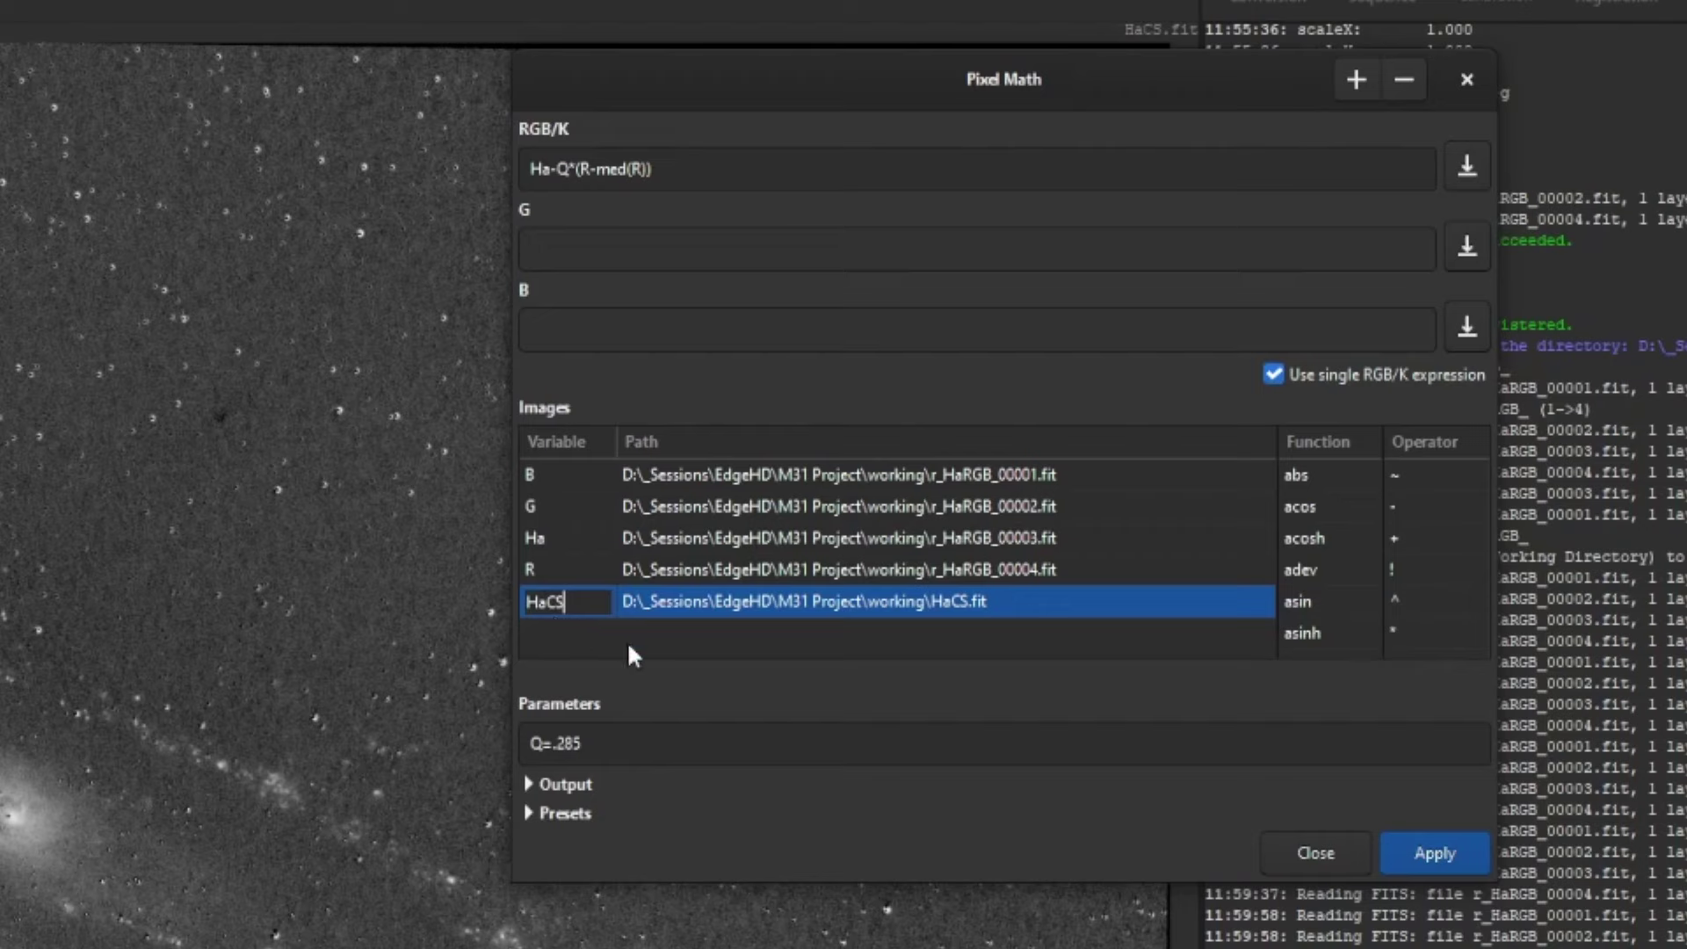
key("Return")
key("Up")
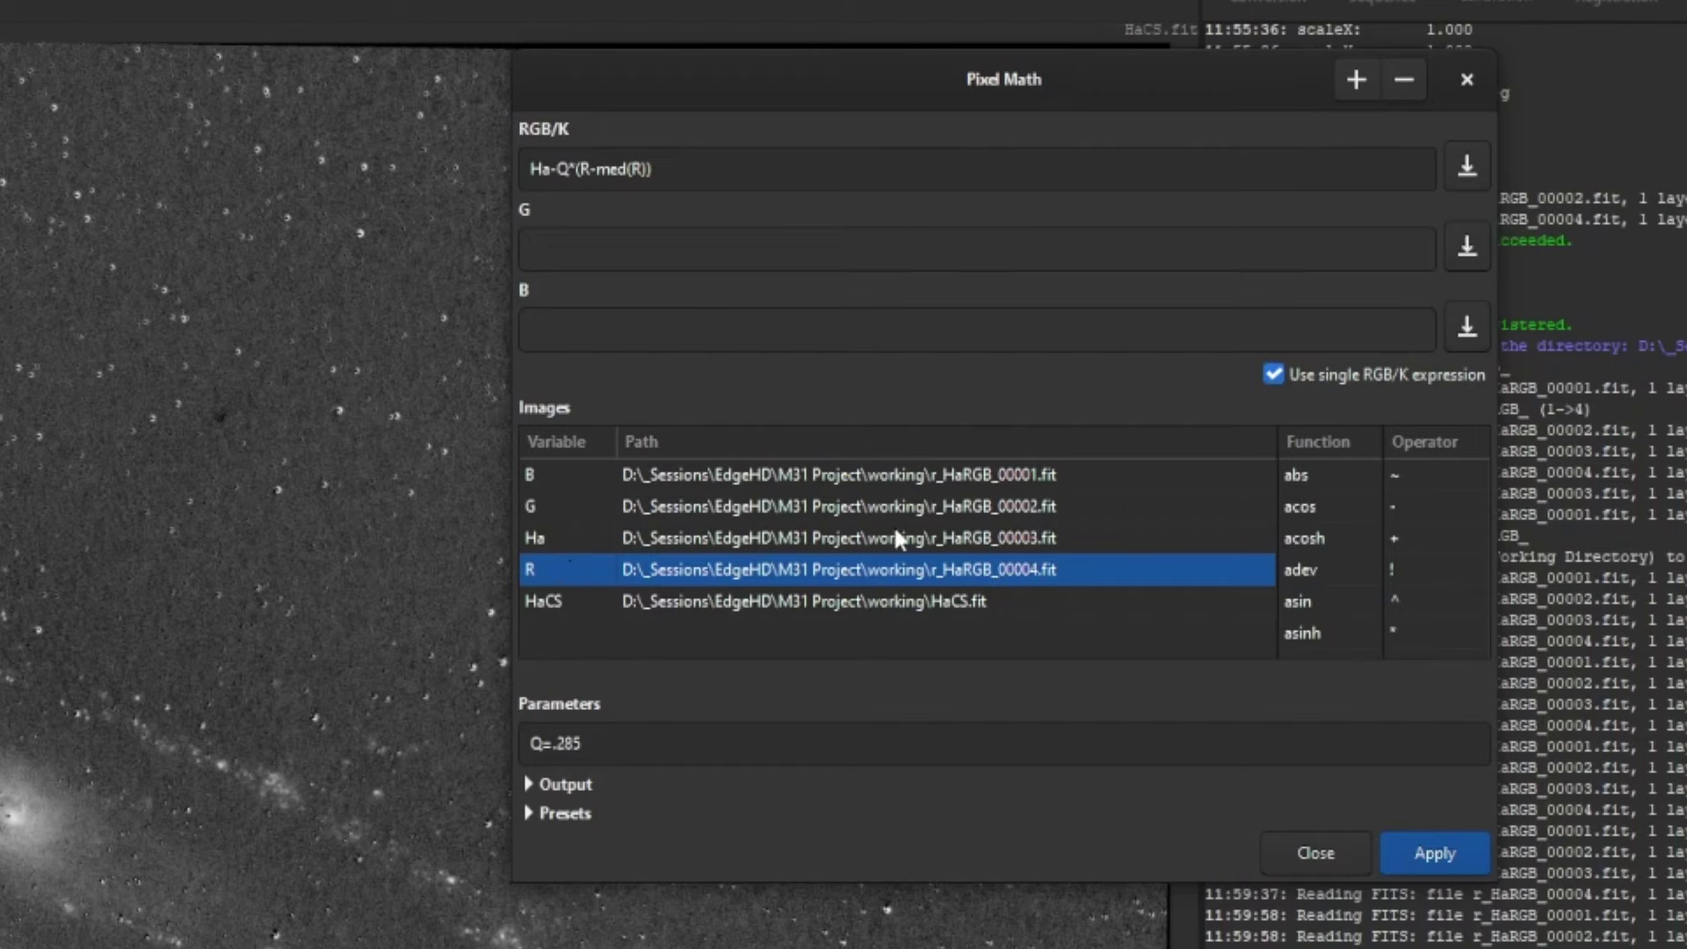
- Switch Pixel Math to separate R, G and B expressions and apply the HaCS blend with Q=6
left_click(1271, 378)
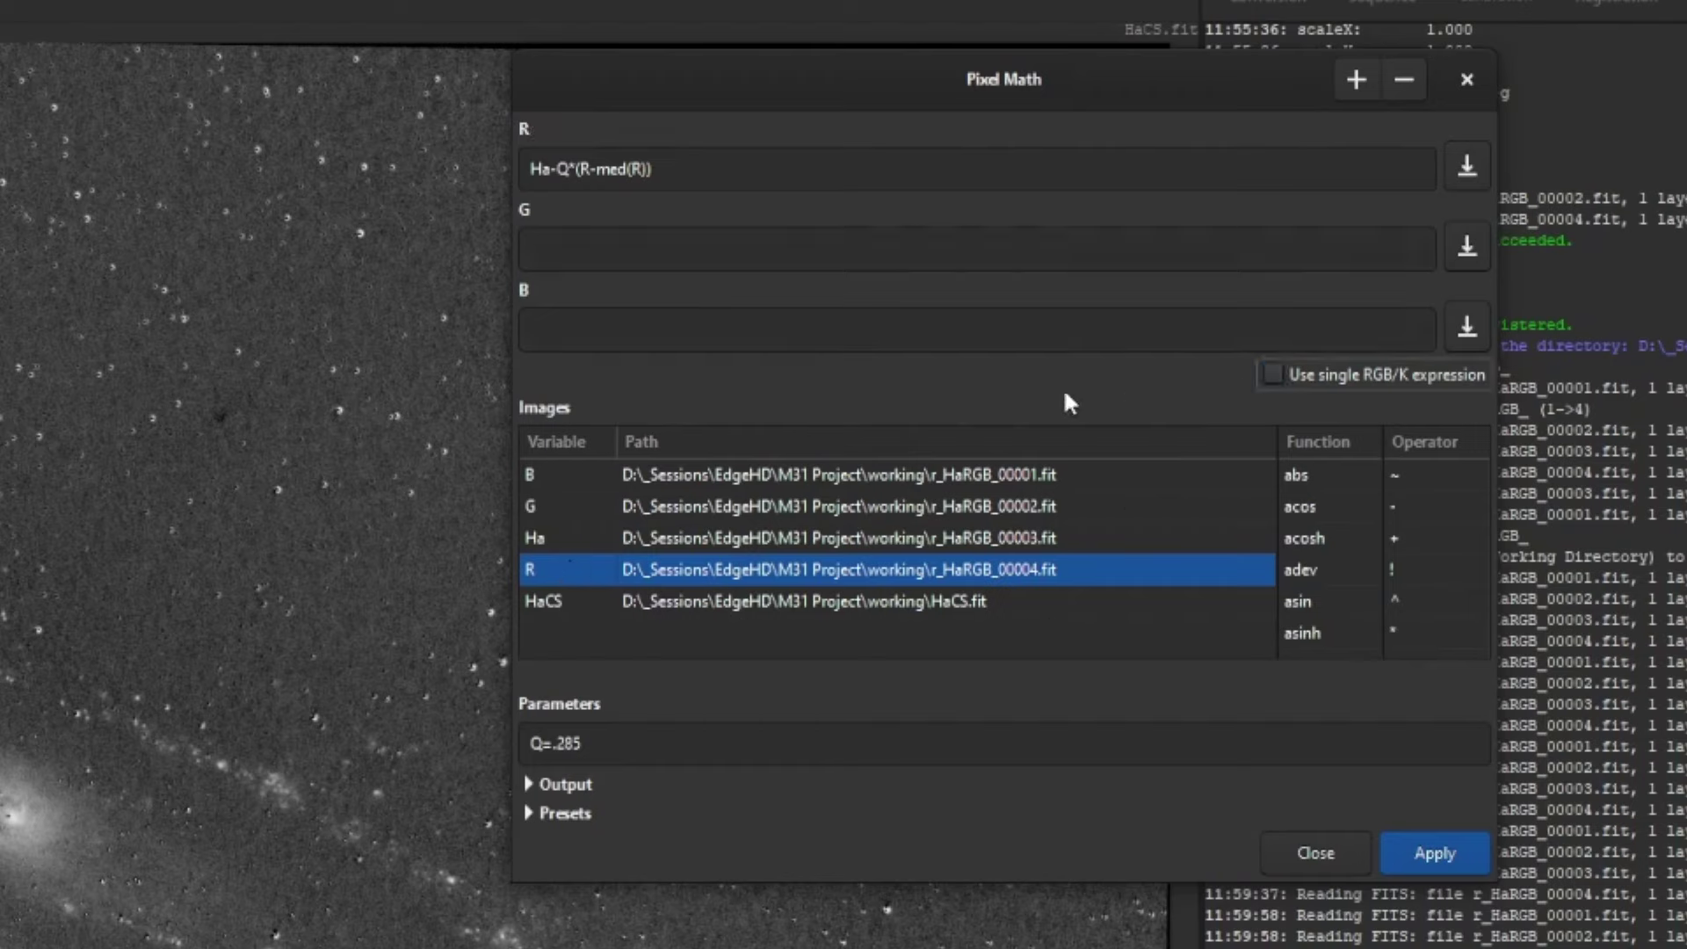
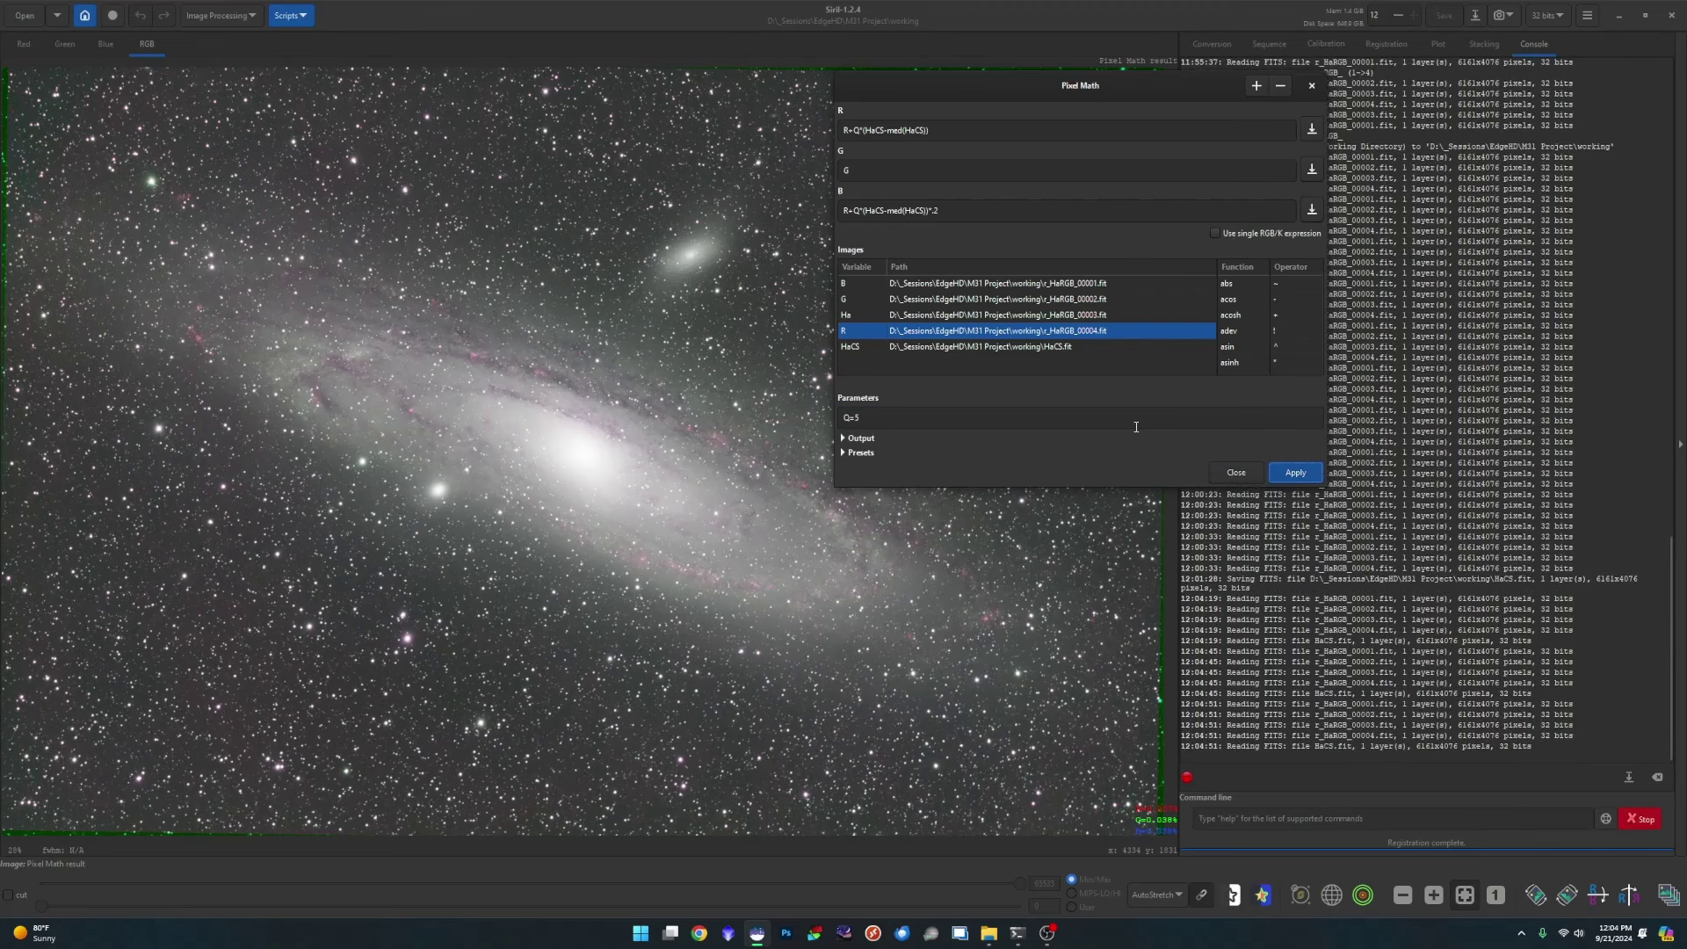
left_click(1136, 427)
key("BackSpace")
left_click(1292, 472)
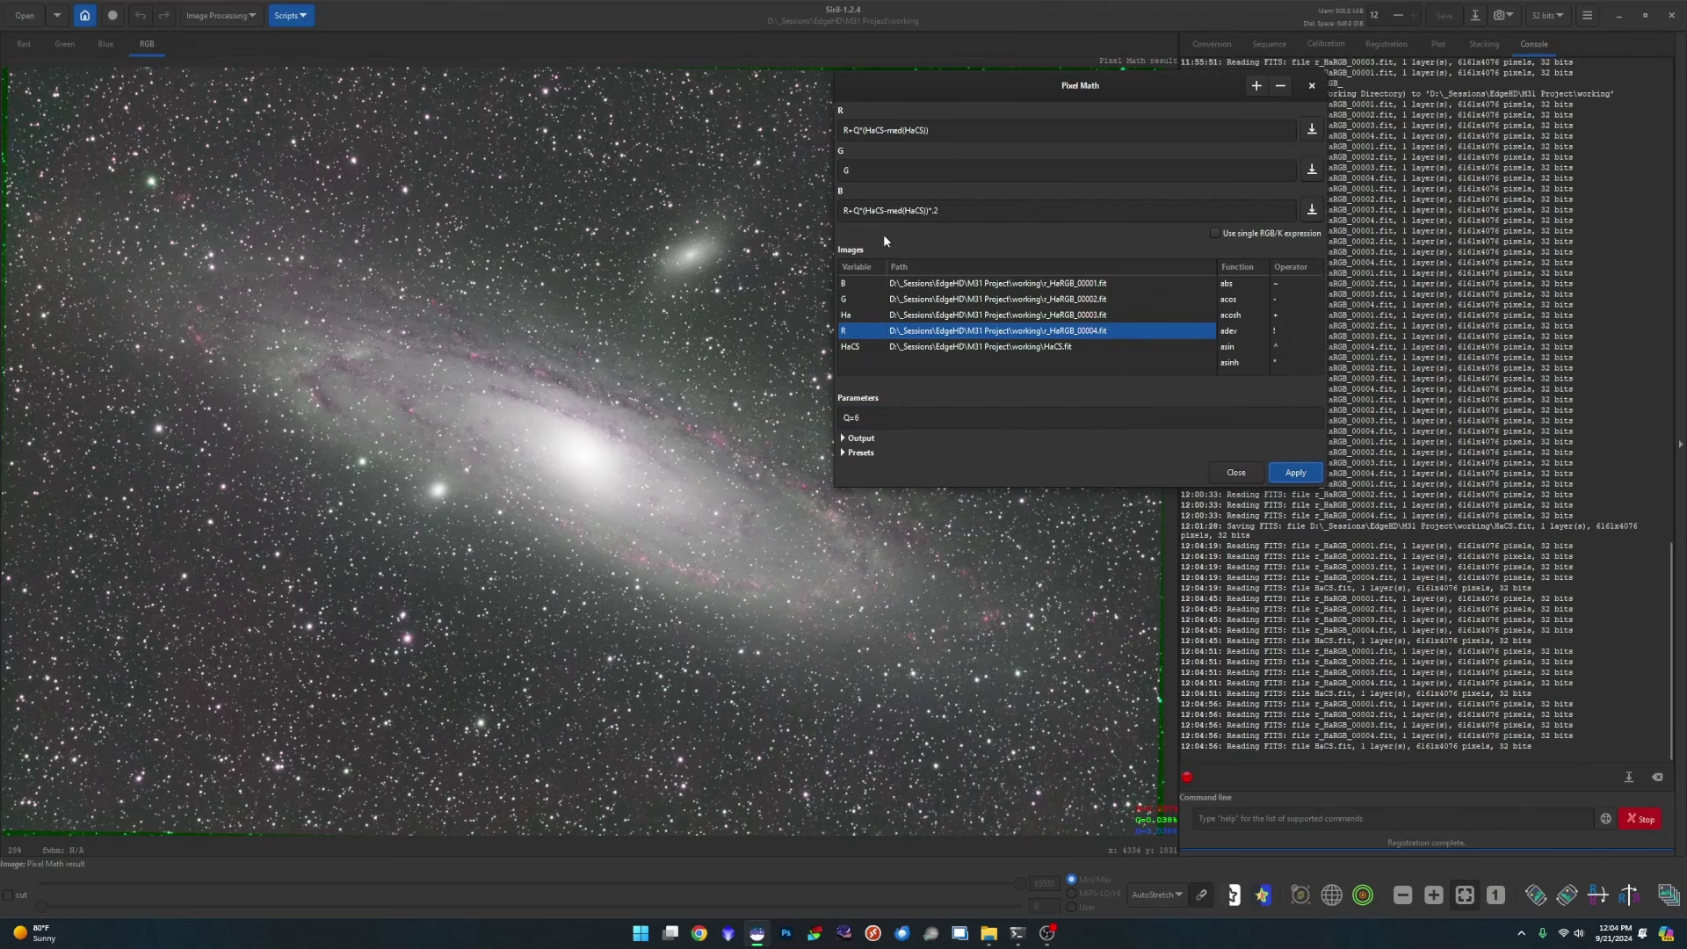
- Replace the blue channel's expression with plain B and apply Pixel Math again
left_click(980, 216)
triple_click(968, 212)
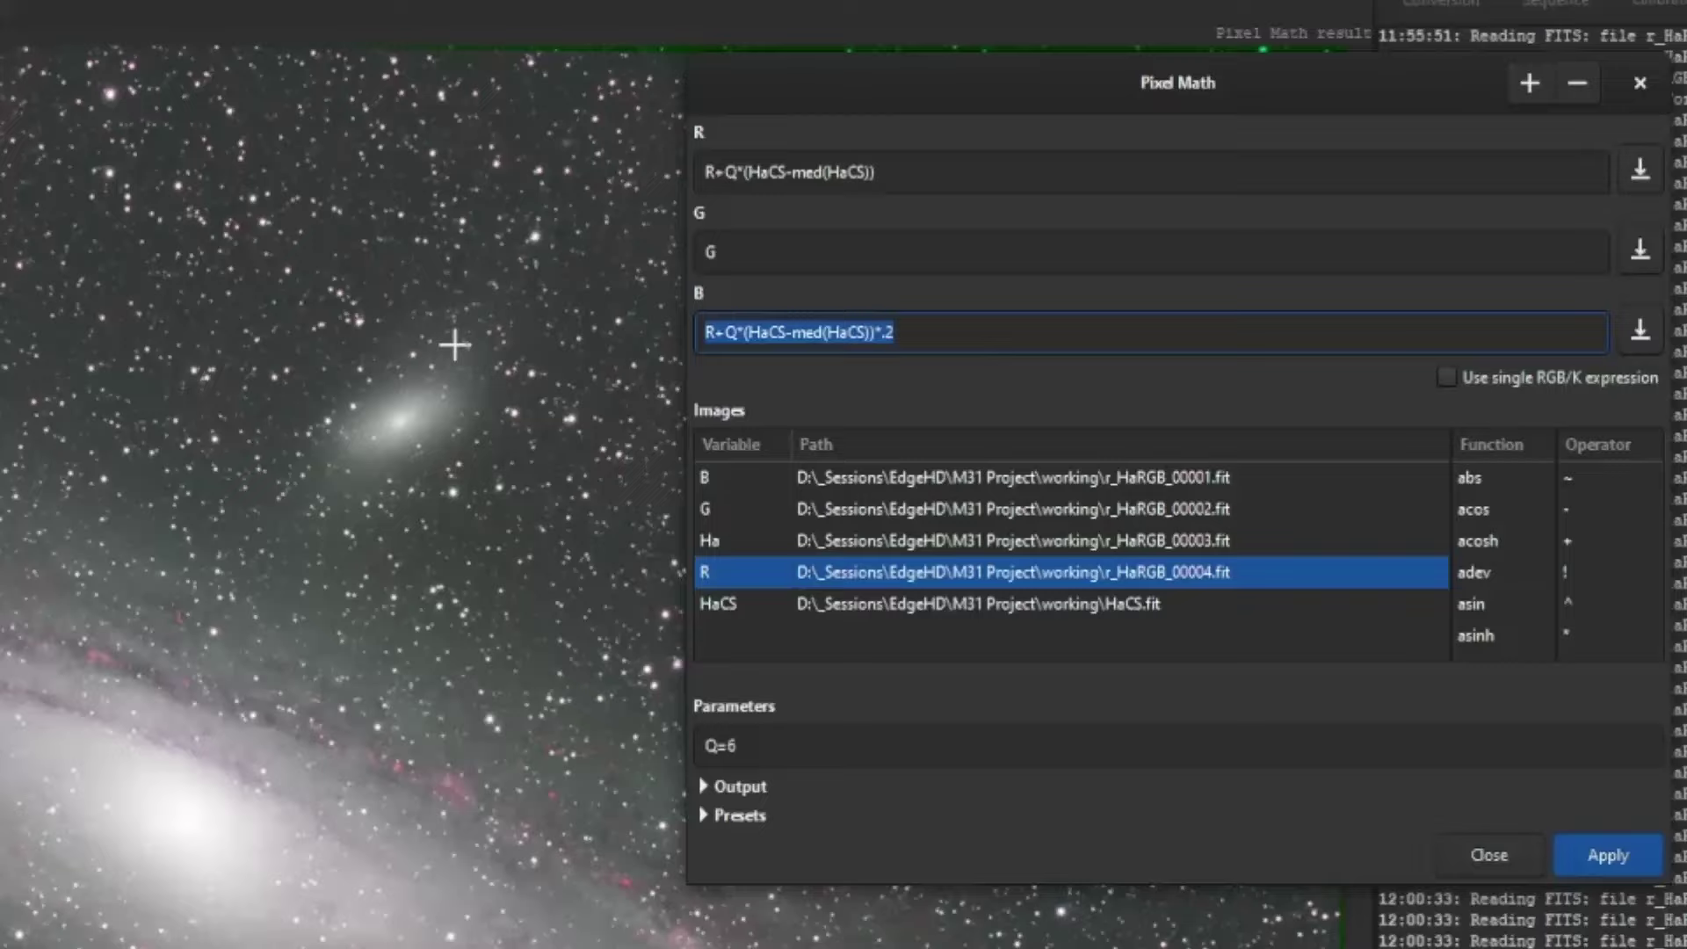
key("BackSpace")
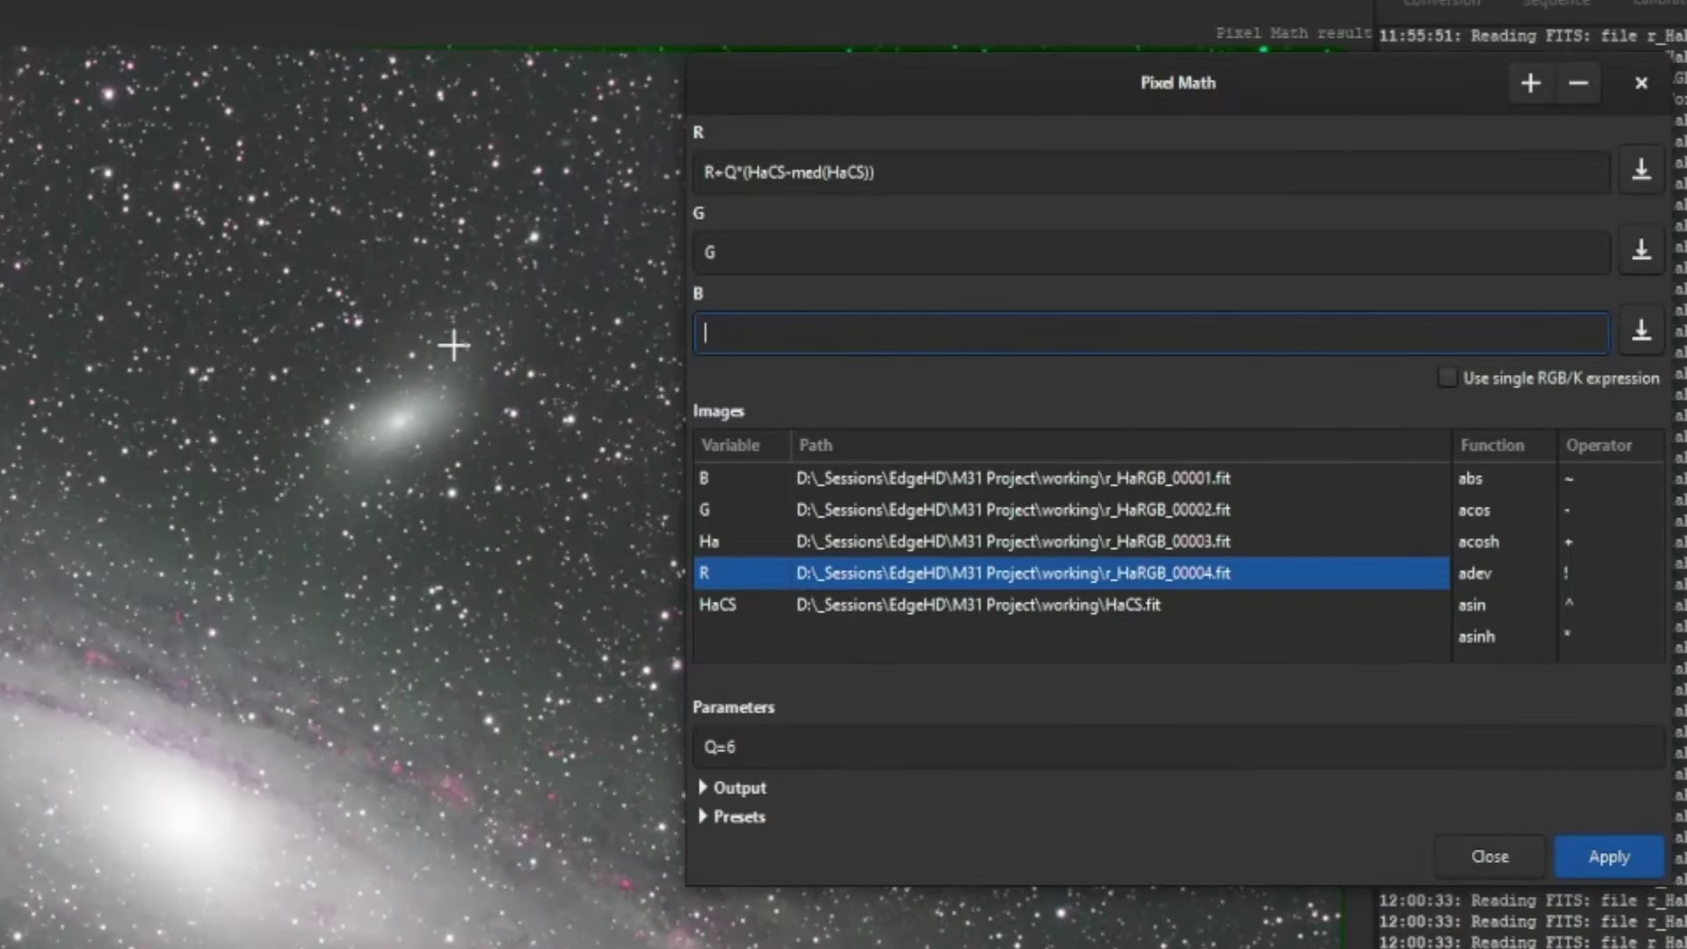
type("B")
left_click(1568, 862)
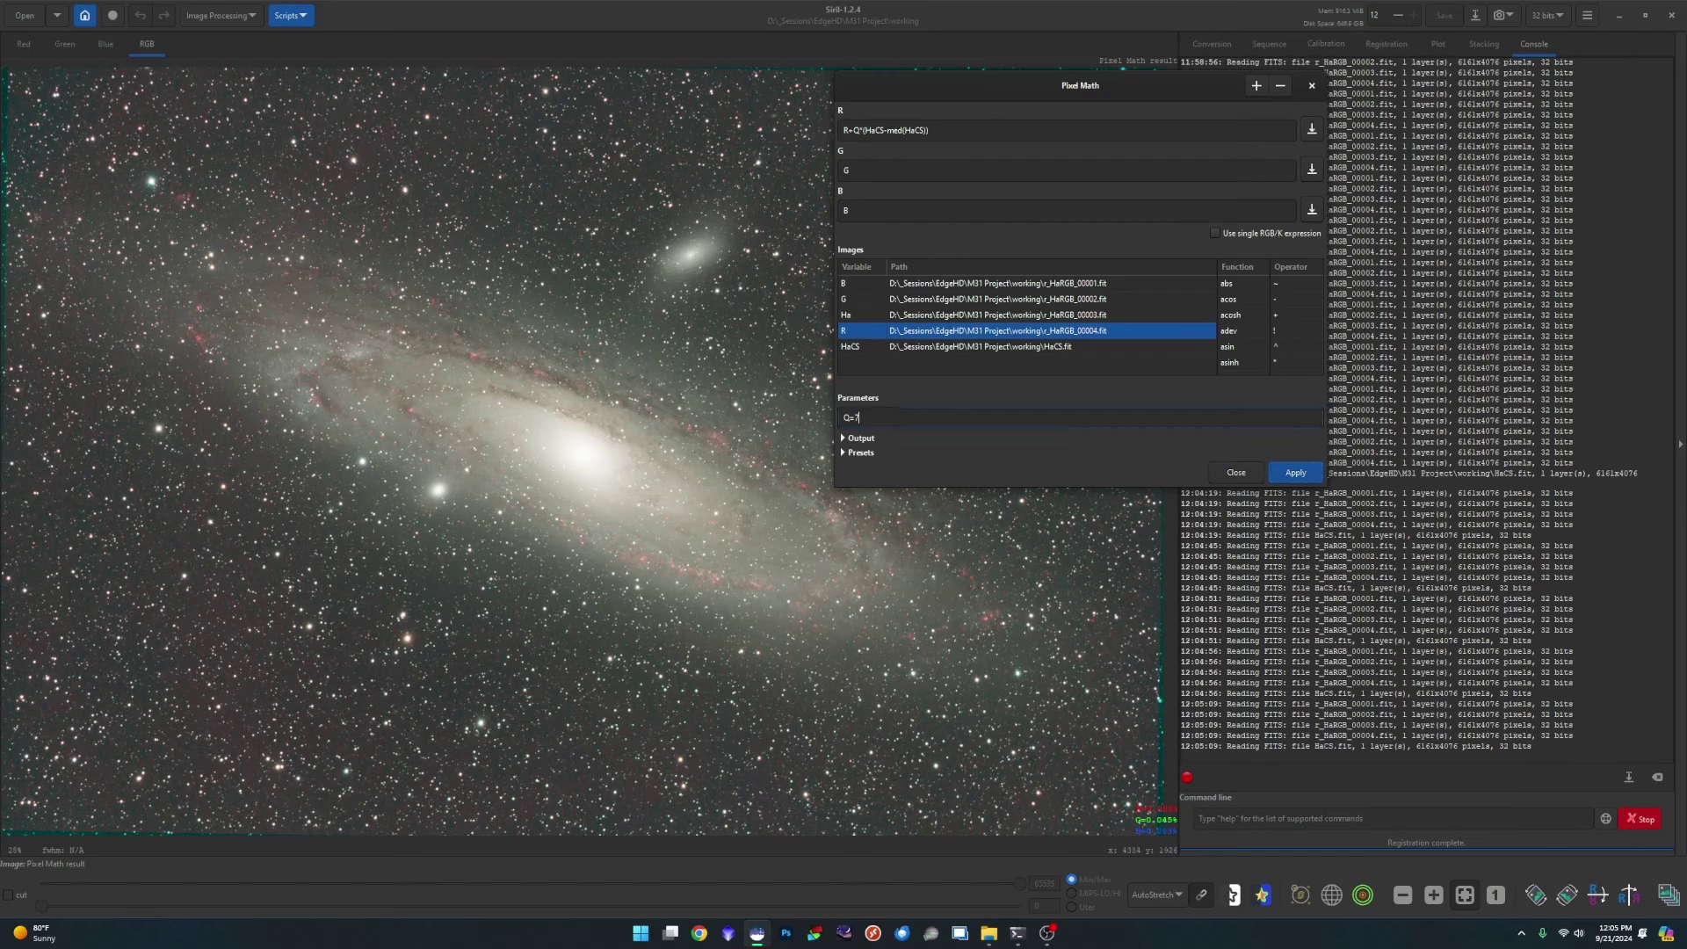
- Try stronger Ha contributions in the red channel, applying Q=7 and Q=20
left_click(1312, 474)
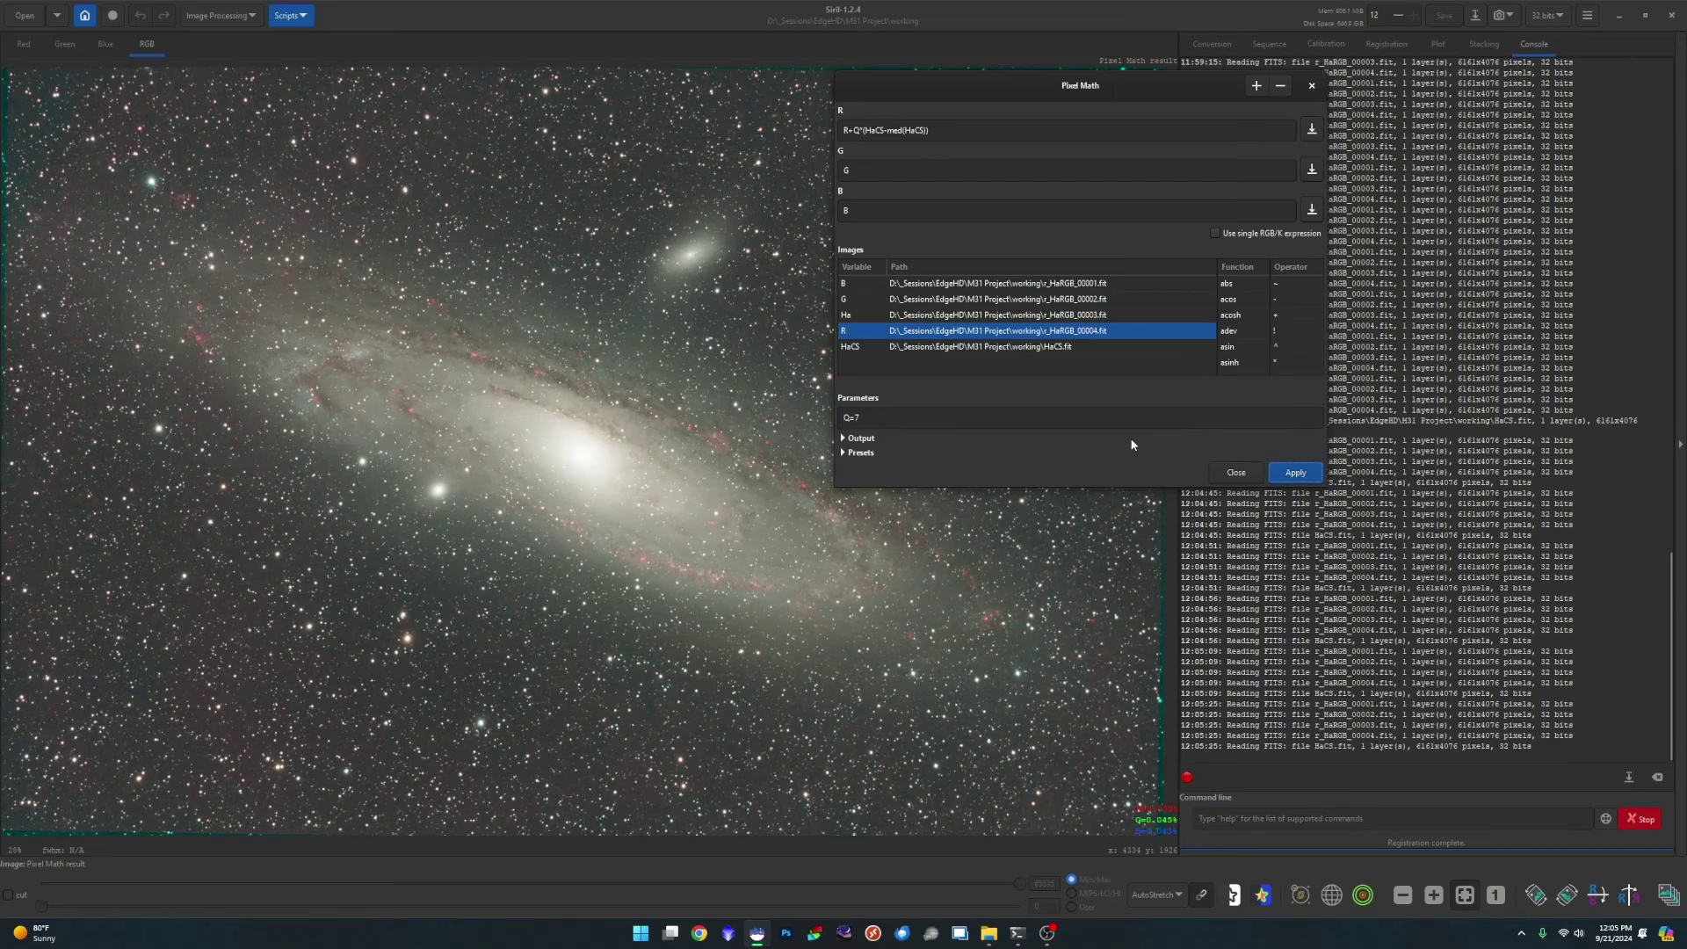
key("BackSpace")
type("20")
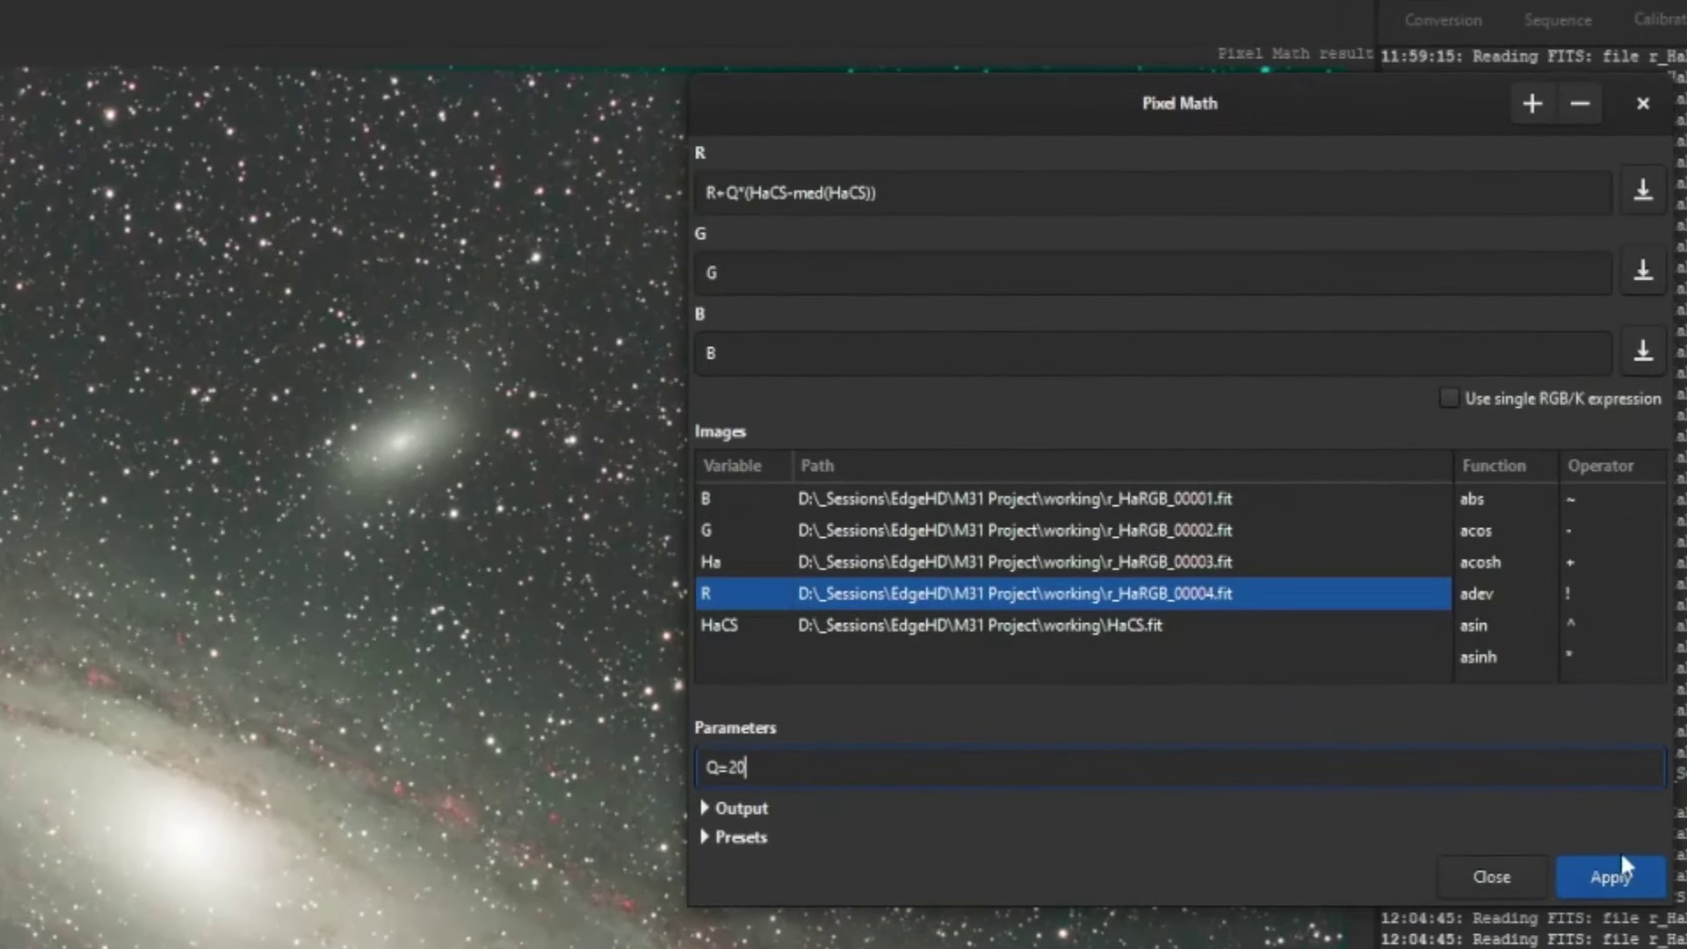
left_click(1617, 870)
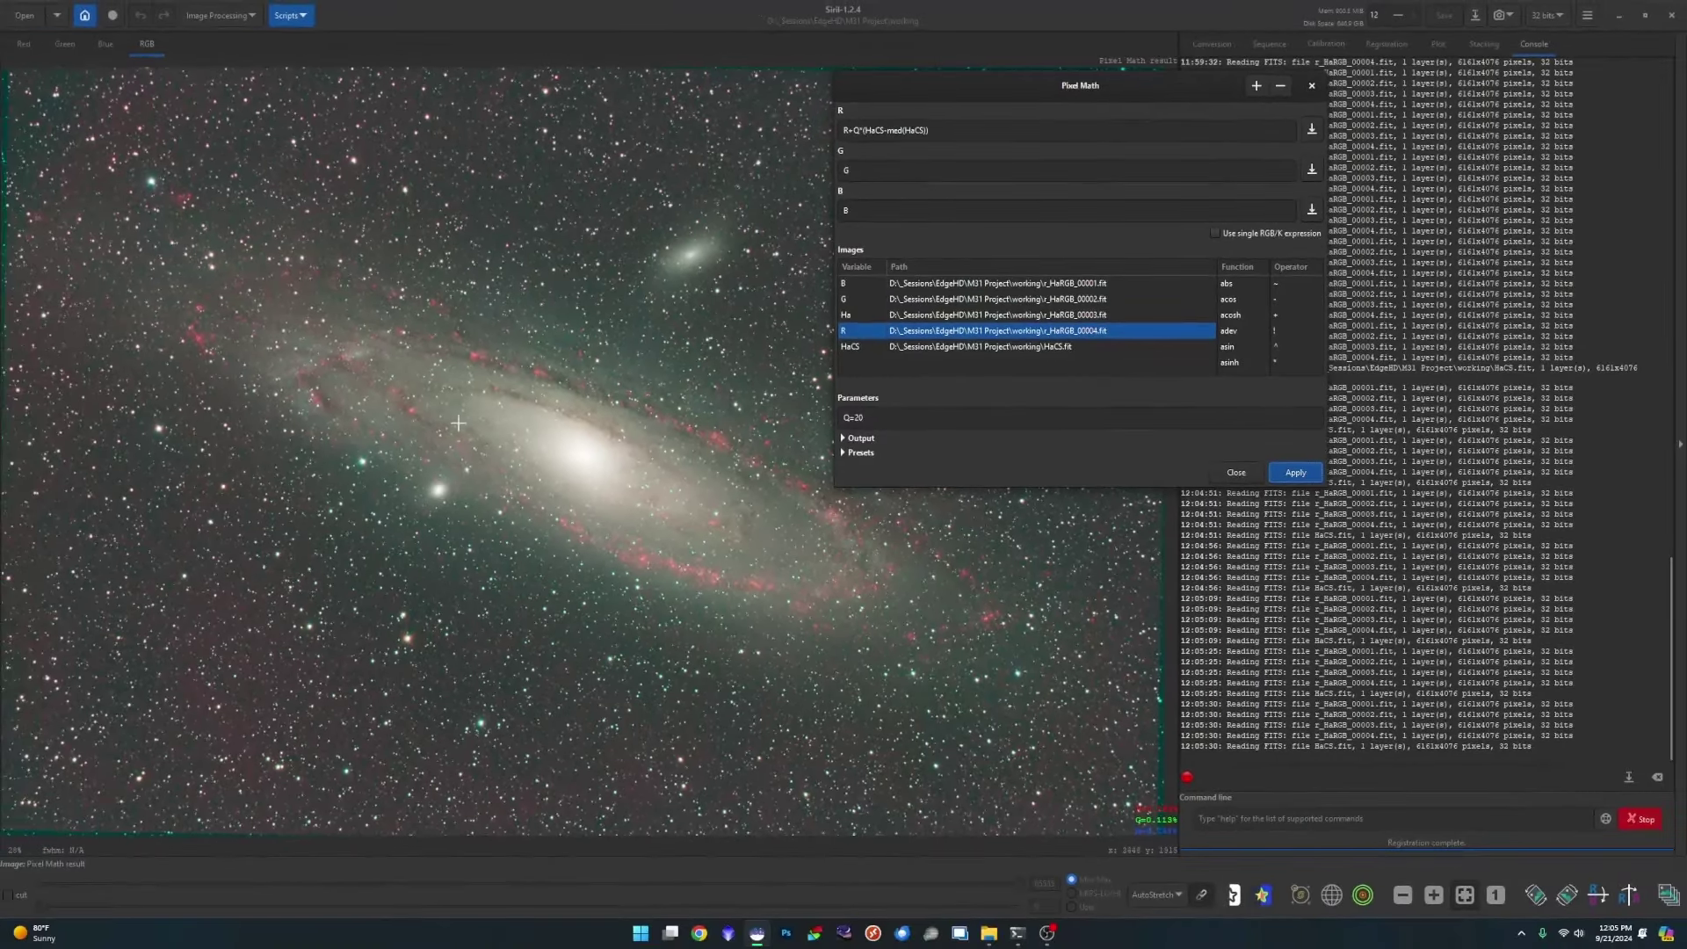
- Apply the HaRGB combination with Q=8 and close Pixel Math
left_click(887, 421)
left_click(1271, 472)
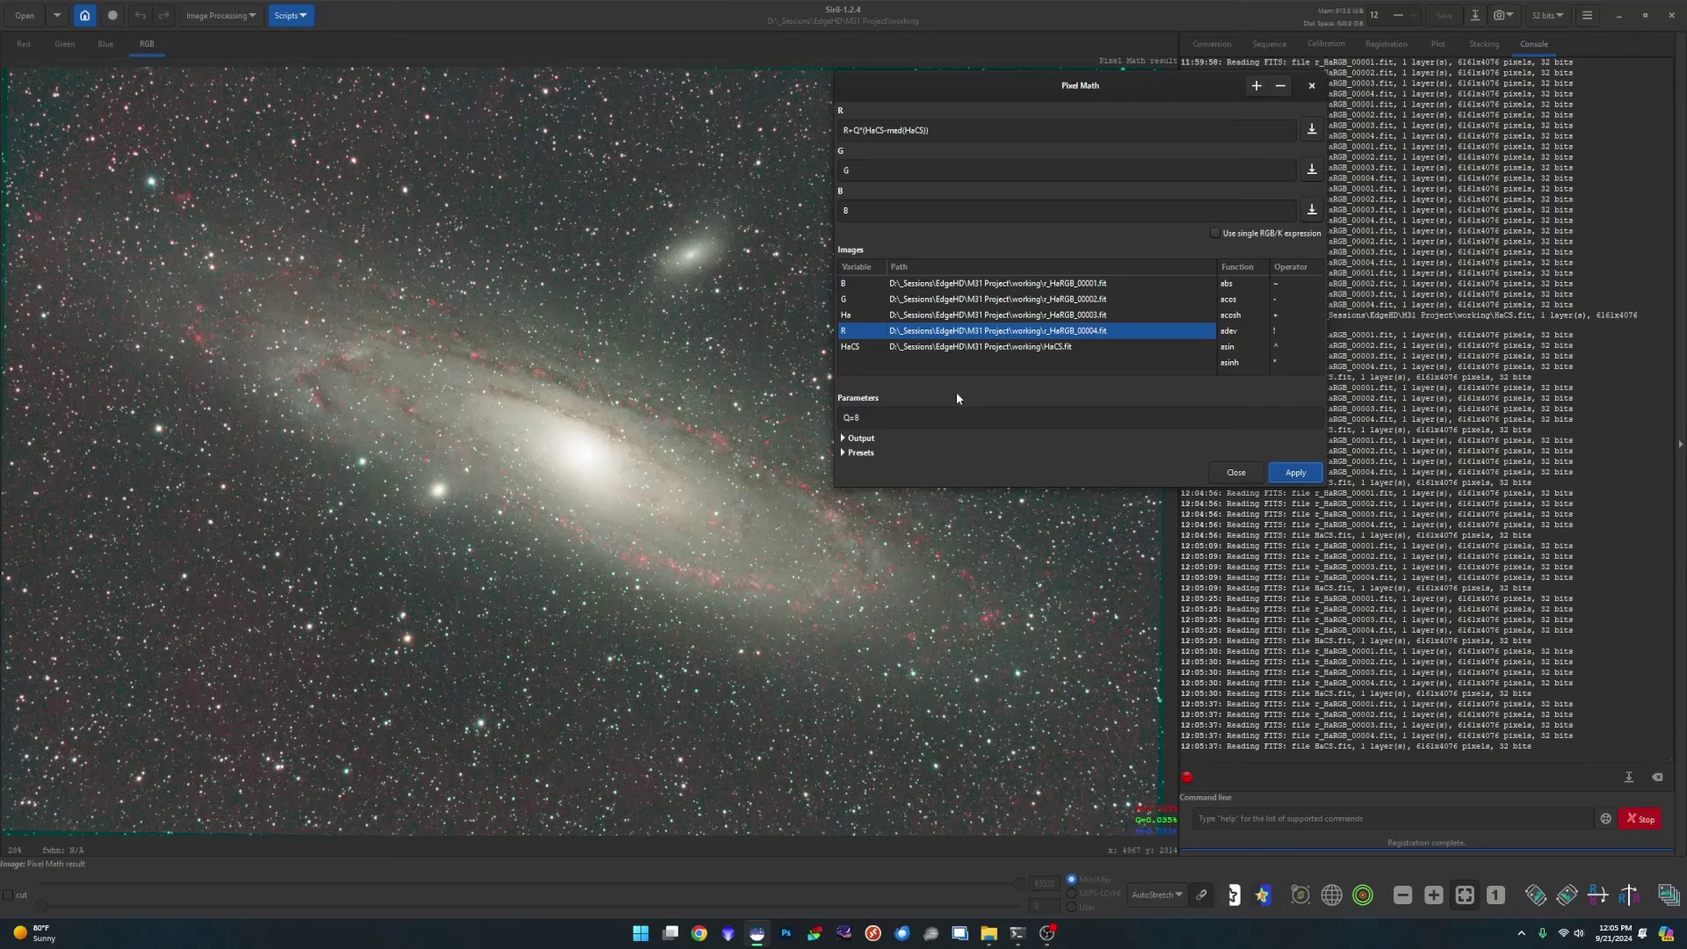
left_click(1246, 472)
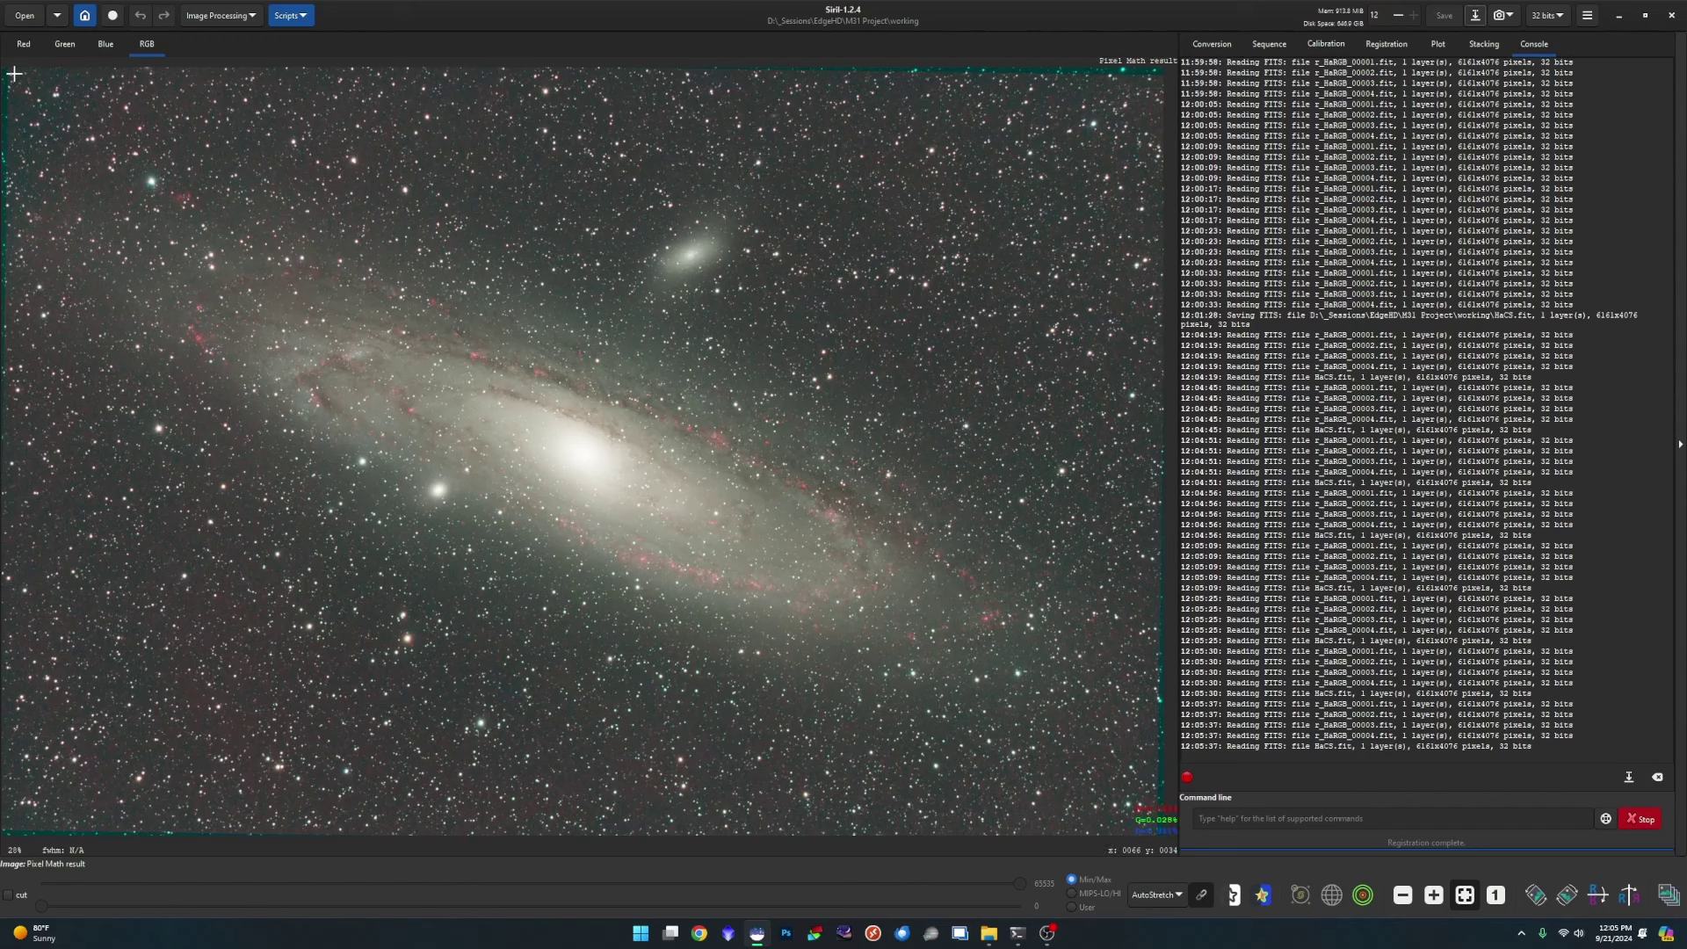
- Crop the stacking edges off the combined image with a selection of about 6027 x 3962 px
left_click_drag(14, 74, 1150, 827)
right_click(800, 442)
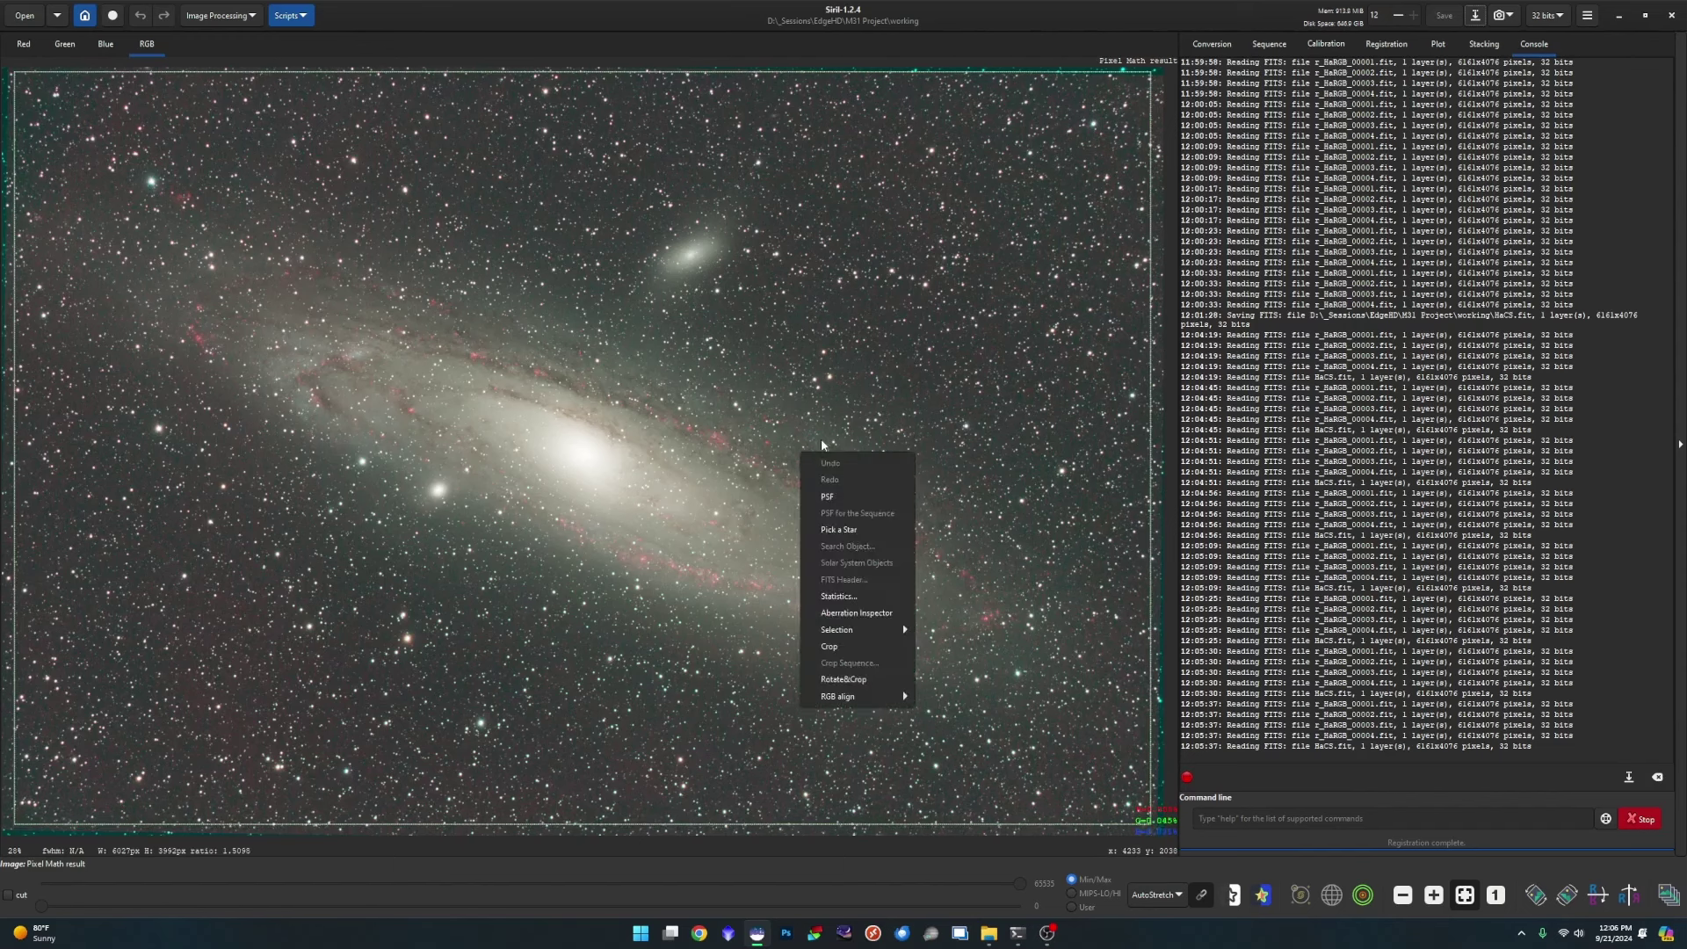
left_click(841, 647)
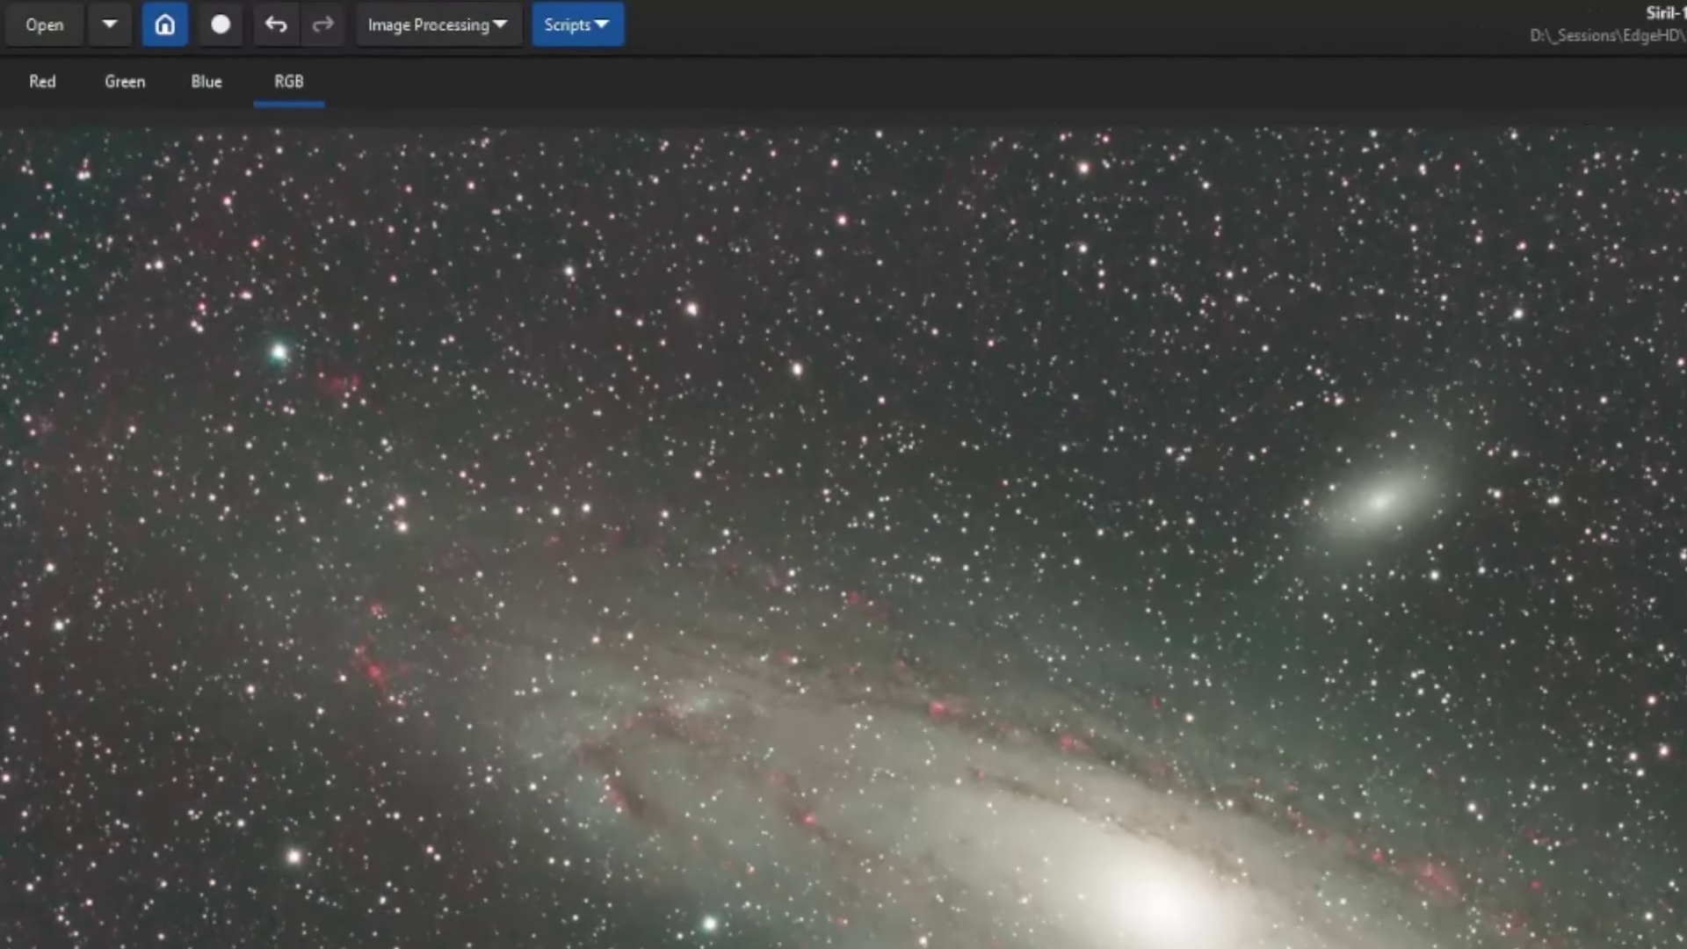
- Neutralize the background with Color Calibration, using a dark sky area of about 48 x 37 px as the reference
left_click(447, 21)
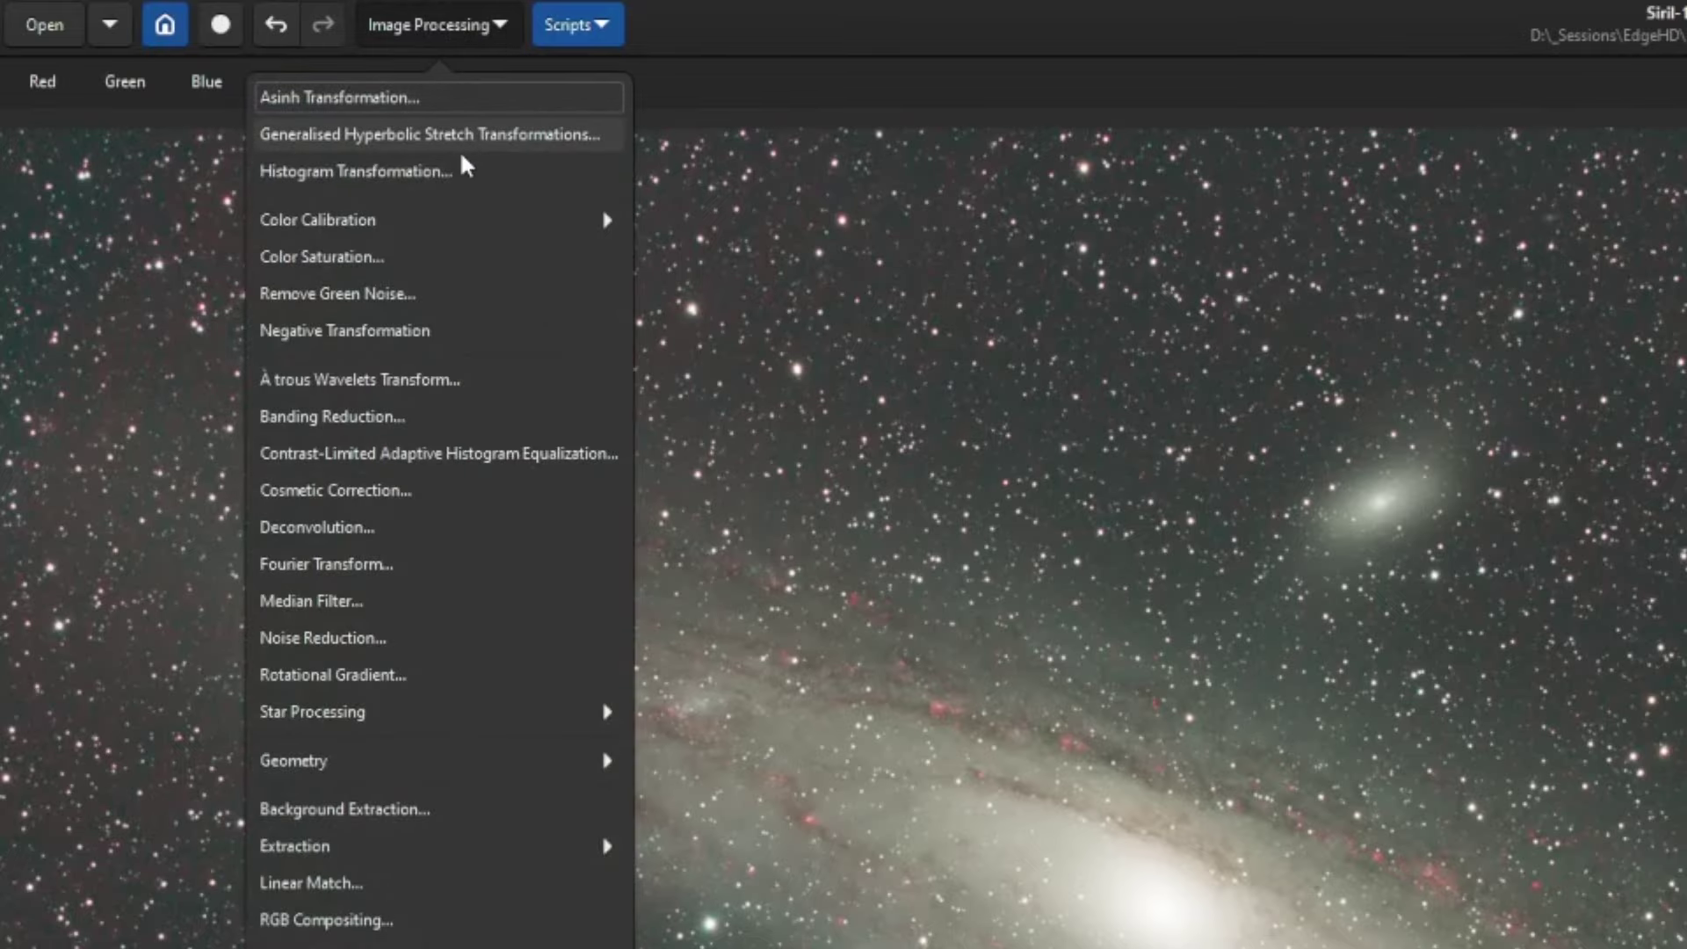
left_click(410, 224)
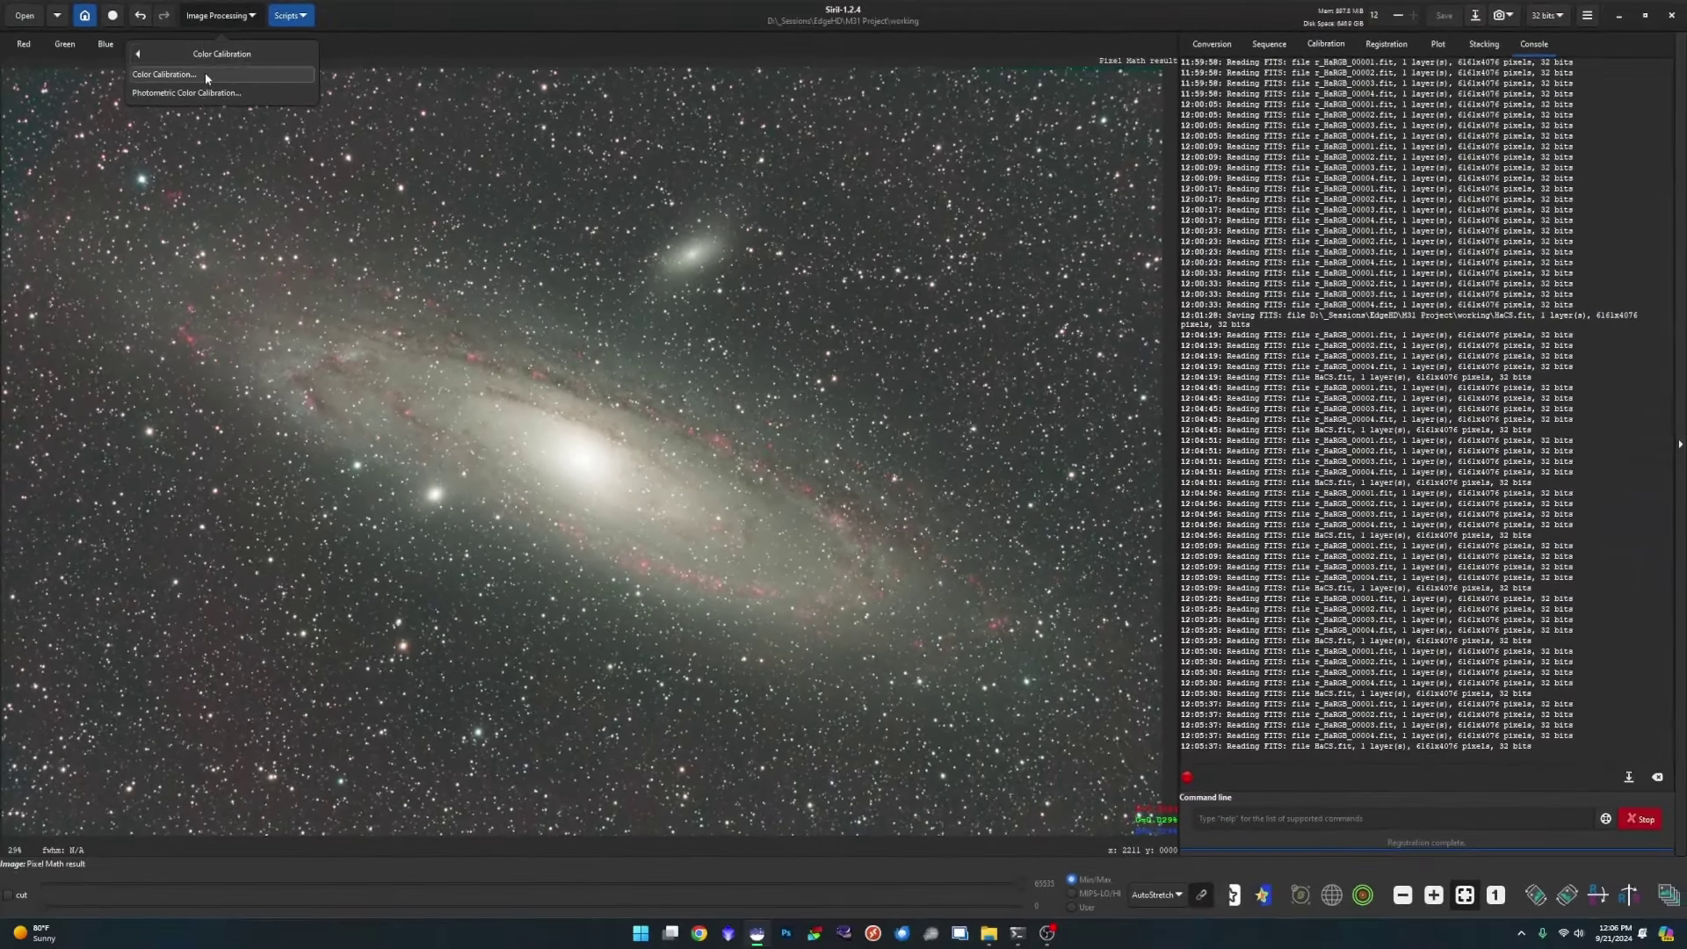
left_click(397, 139)
left_click_drag(801, 235, 1252, 151)
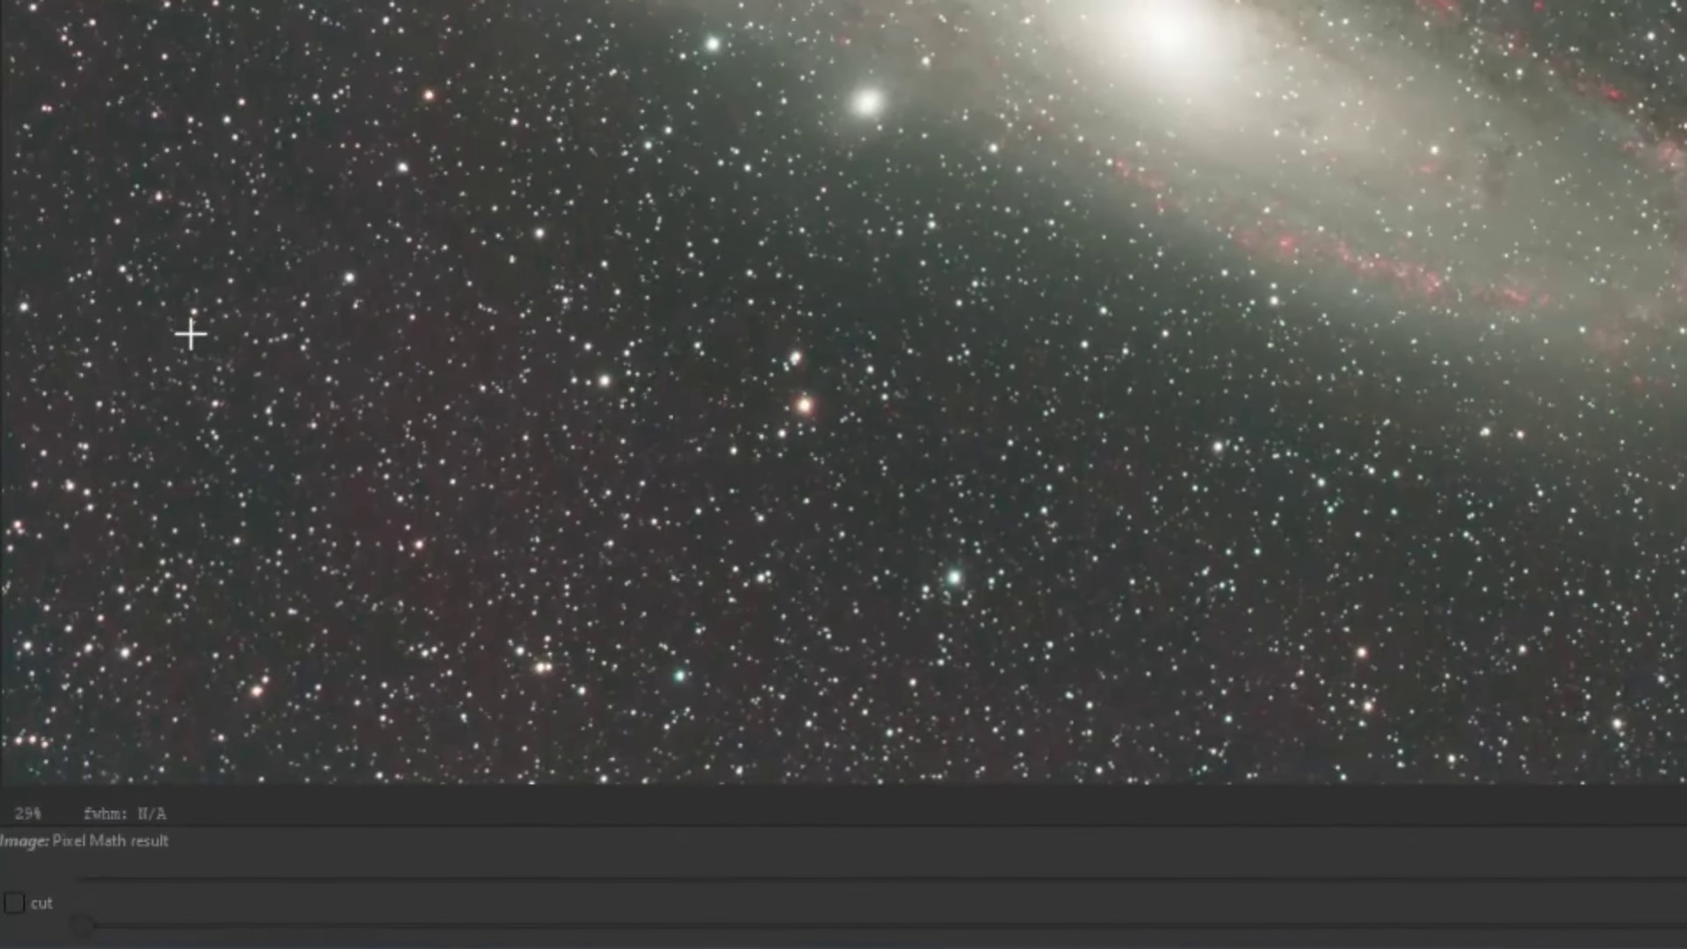
left_click_drag(190, 334, 208, 348)
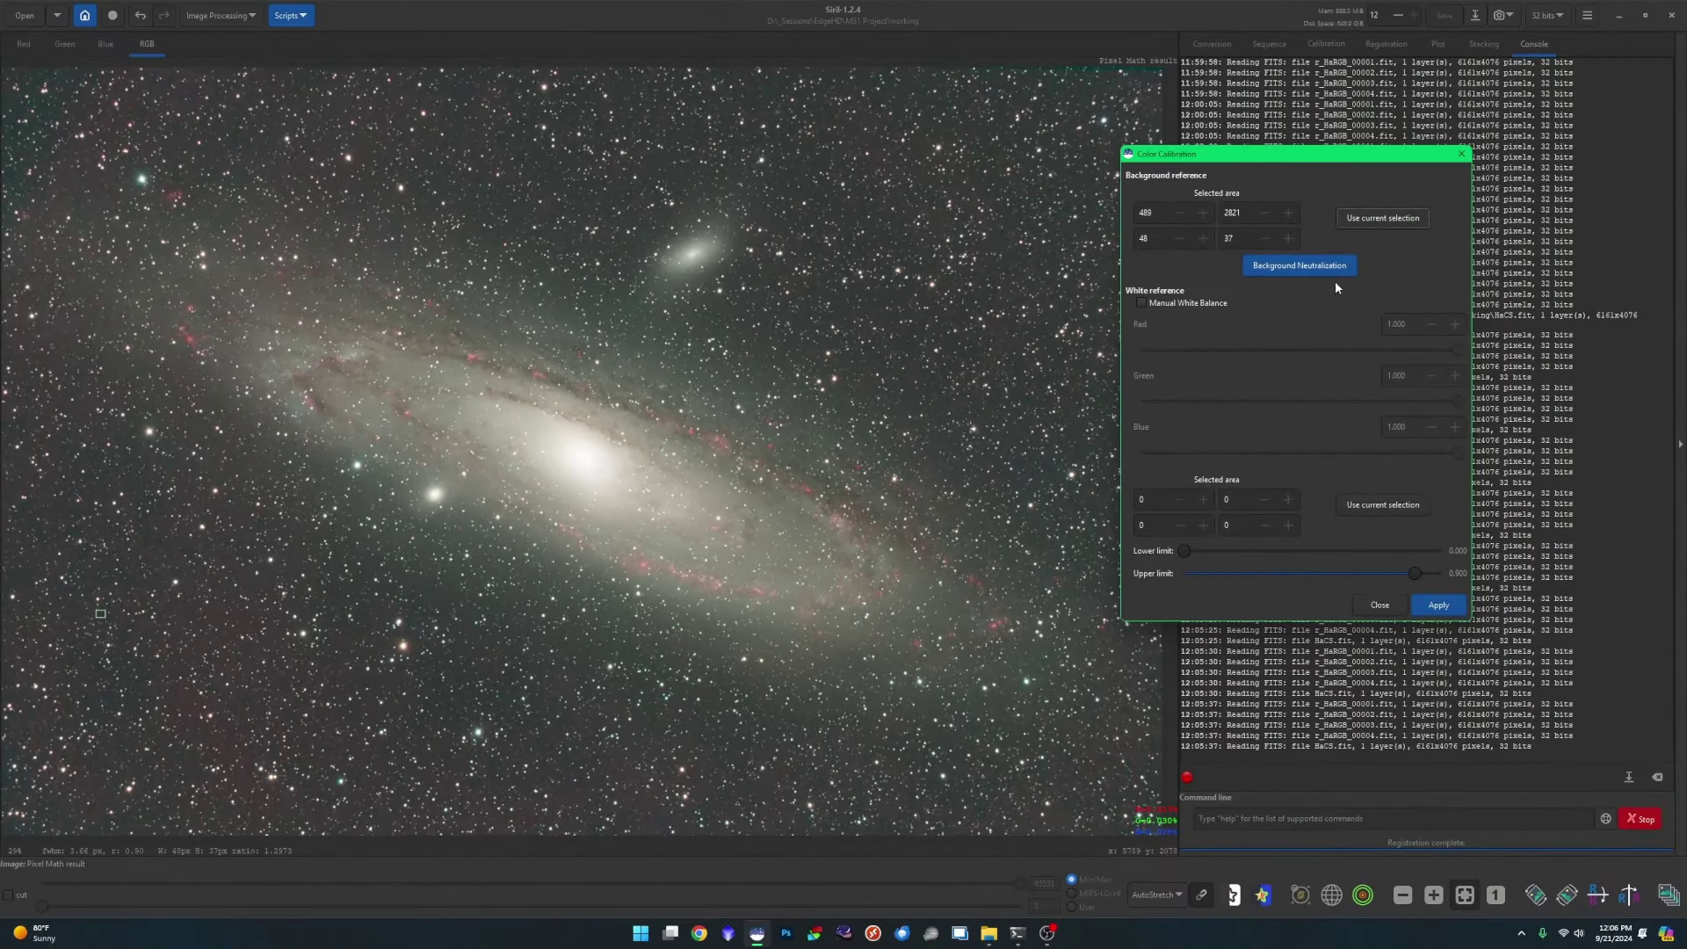
left_click(1334, 266)
left_click(1379, 605)
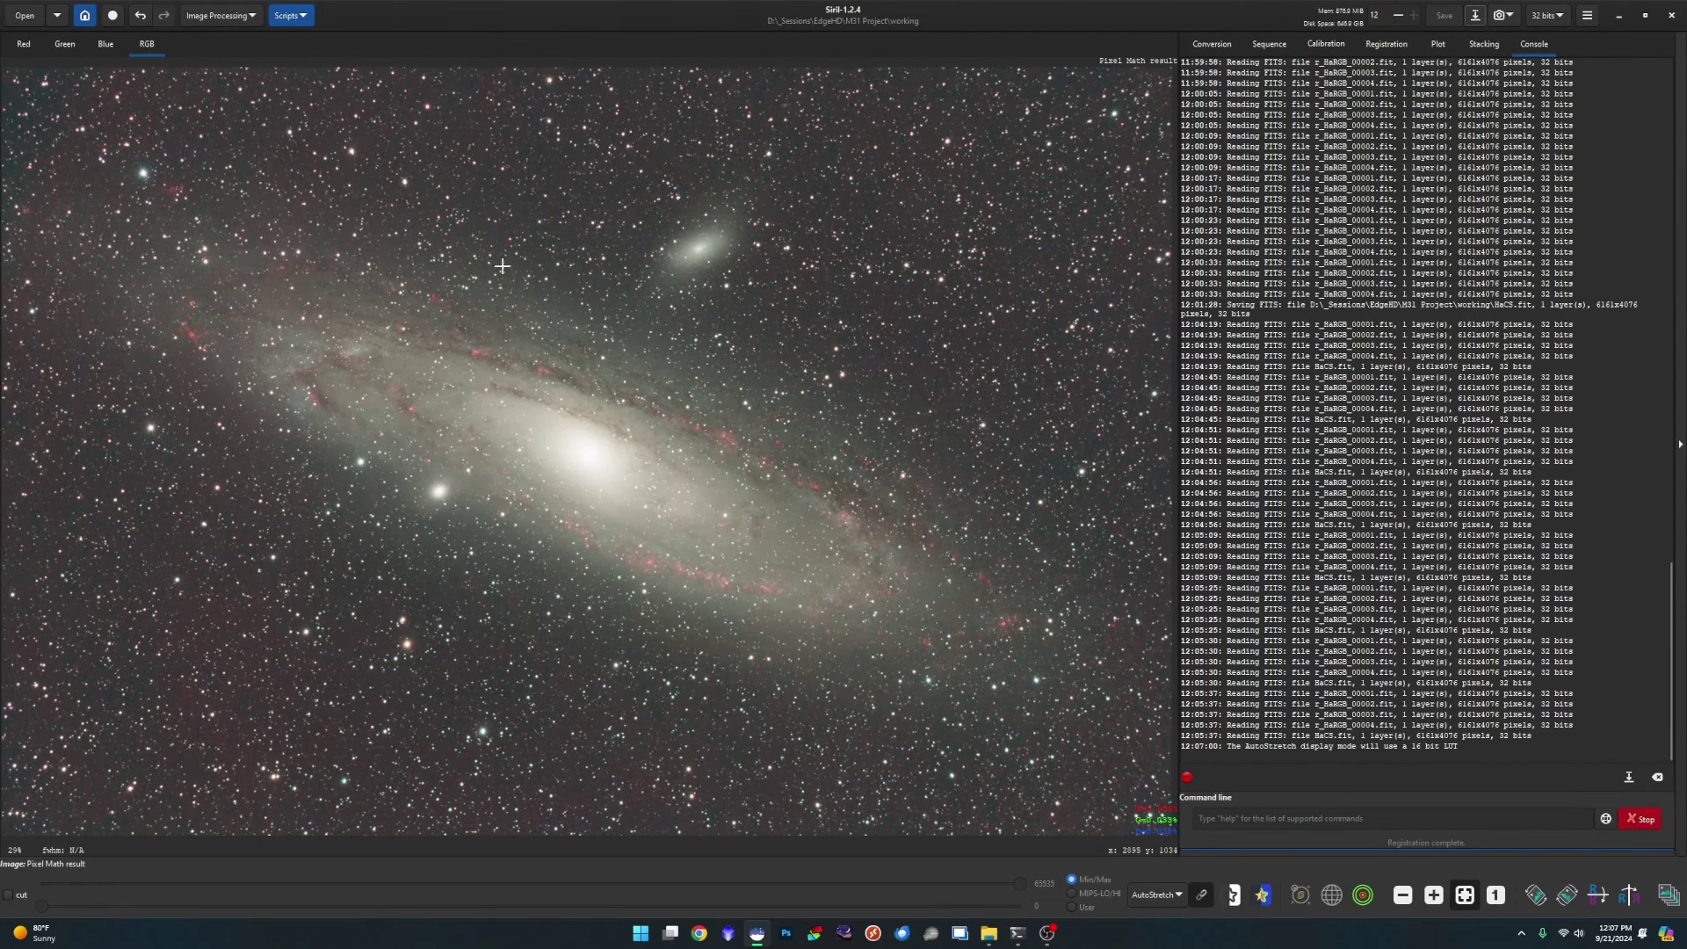
- Save the neutralized HaRGB image as M31CS.fit in 32-bit floating point, accepting the non-linear viewer mode
left_click(1477, 15)
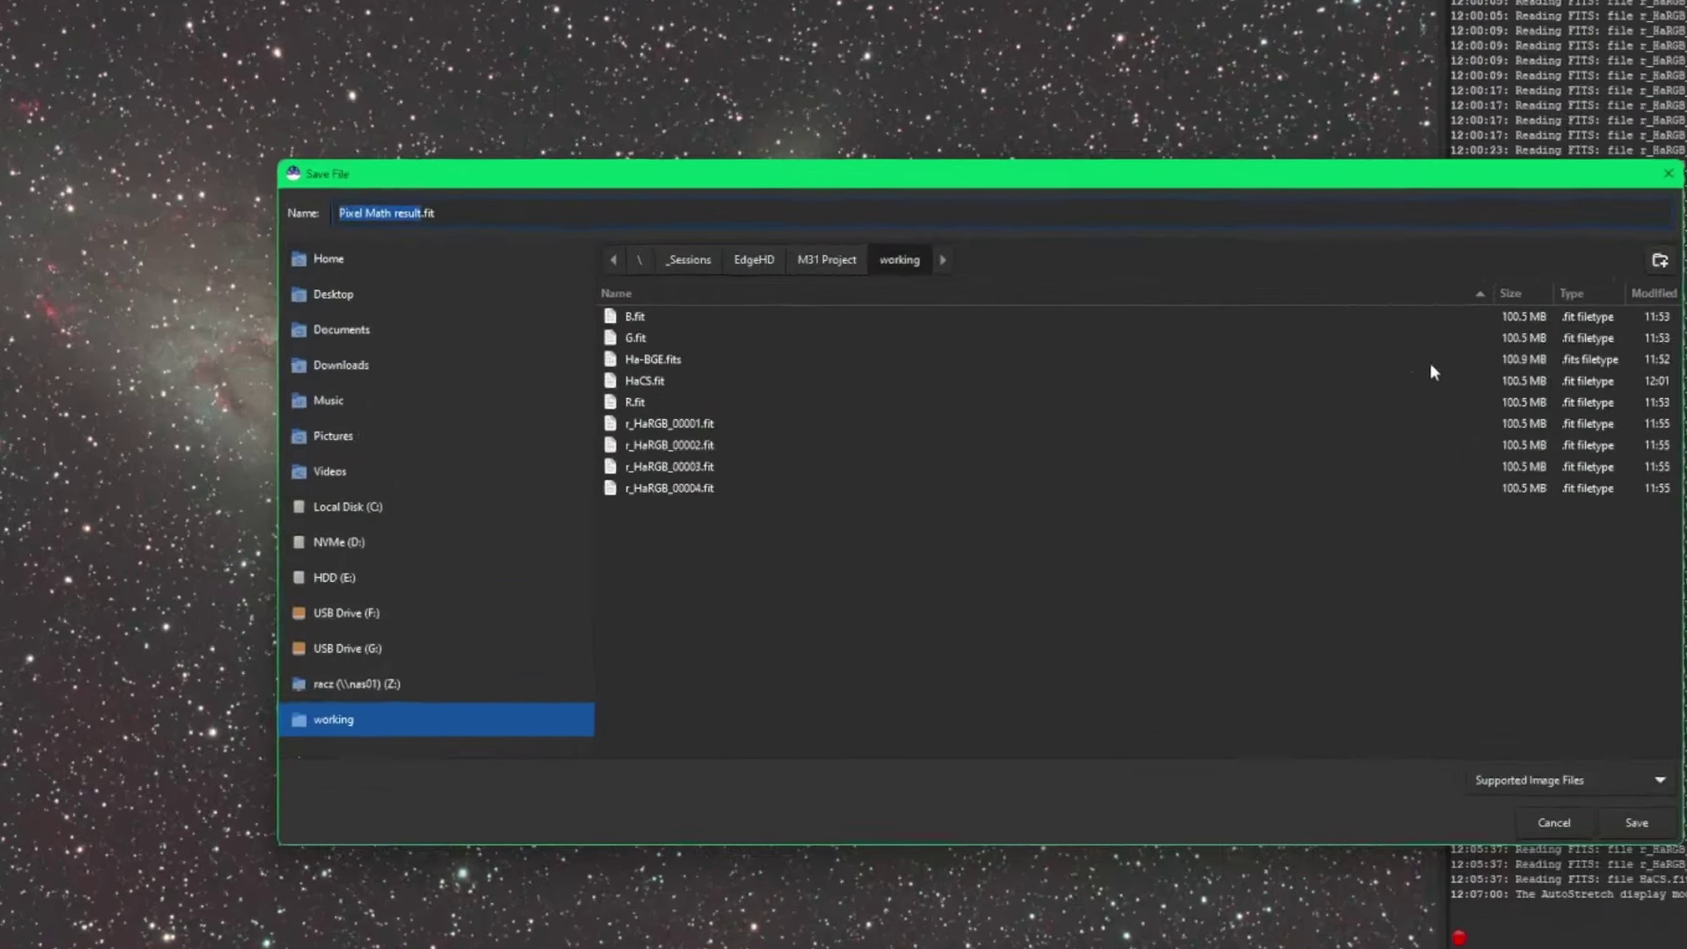
type("M31")
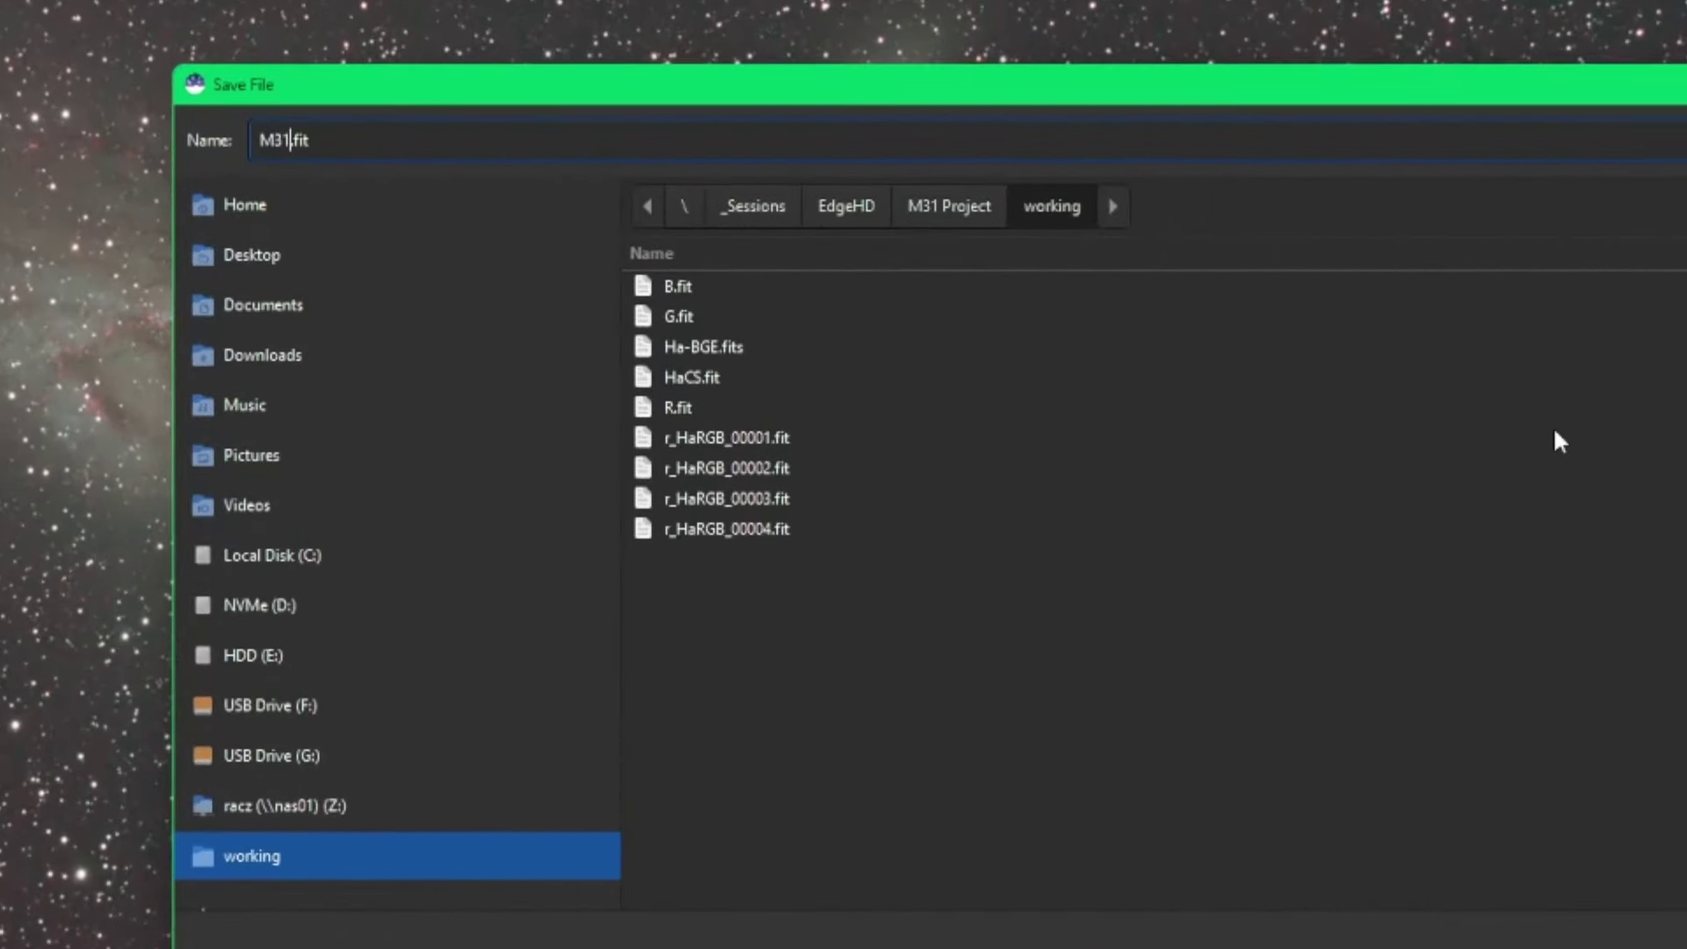
type("CS")
key("Return")
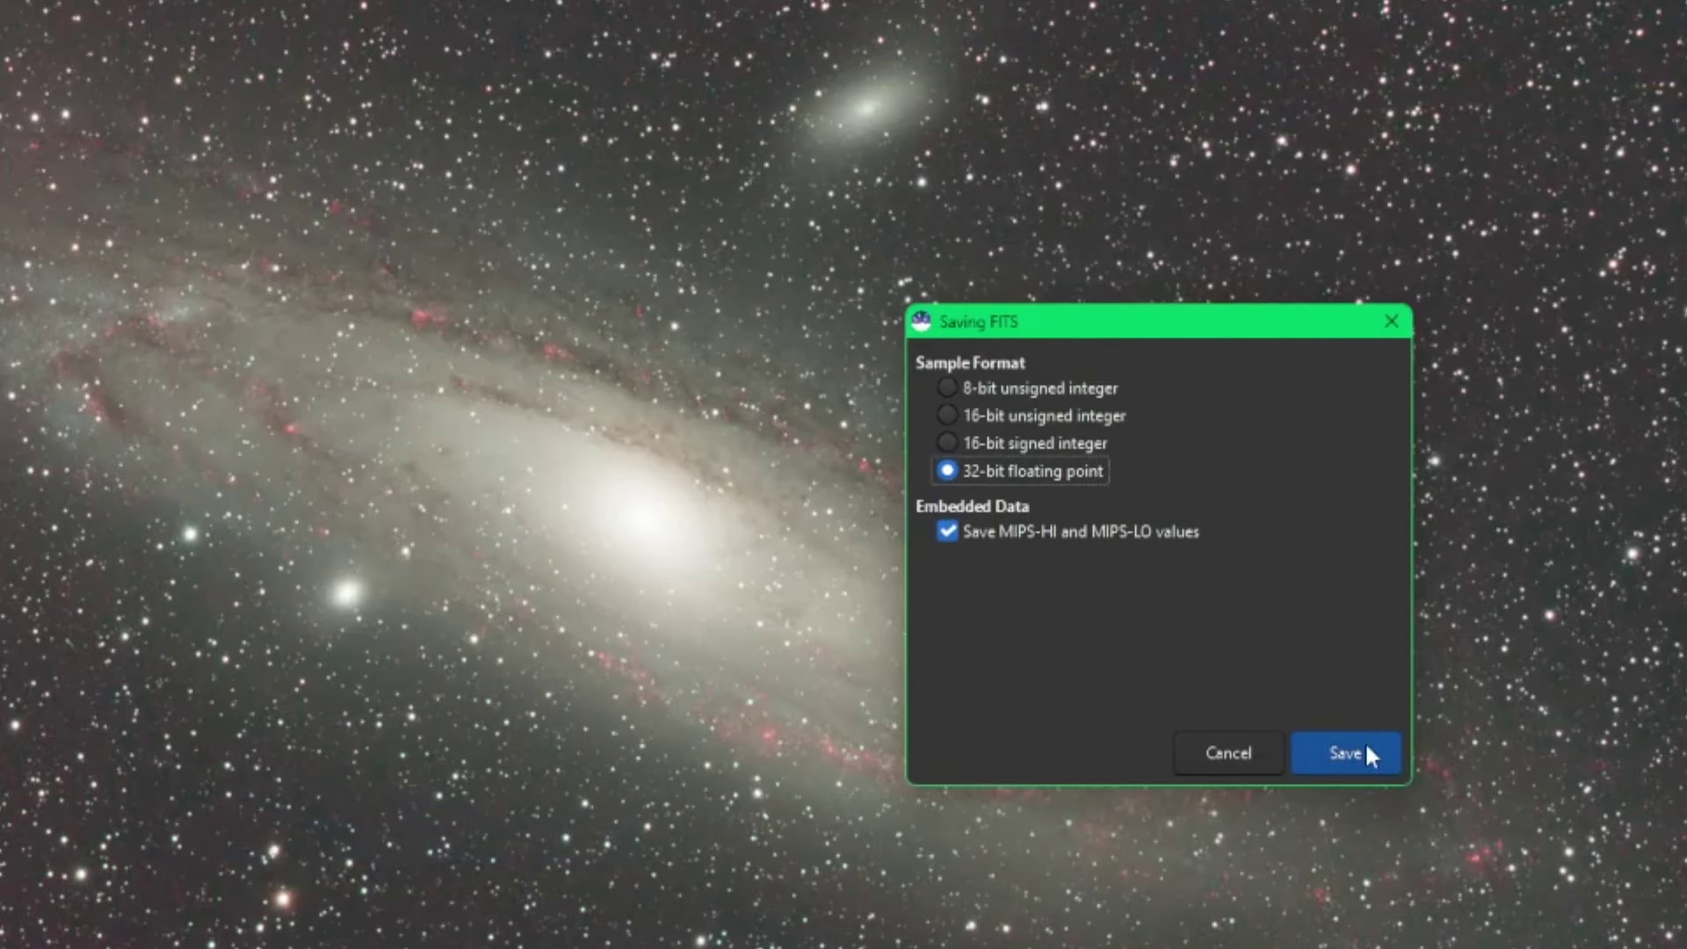
left_click(1333, 752)
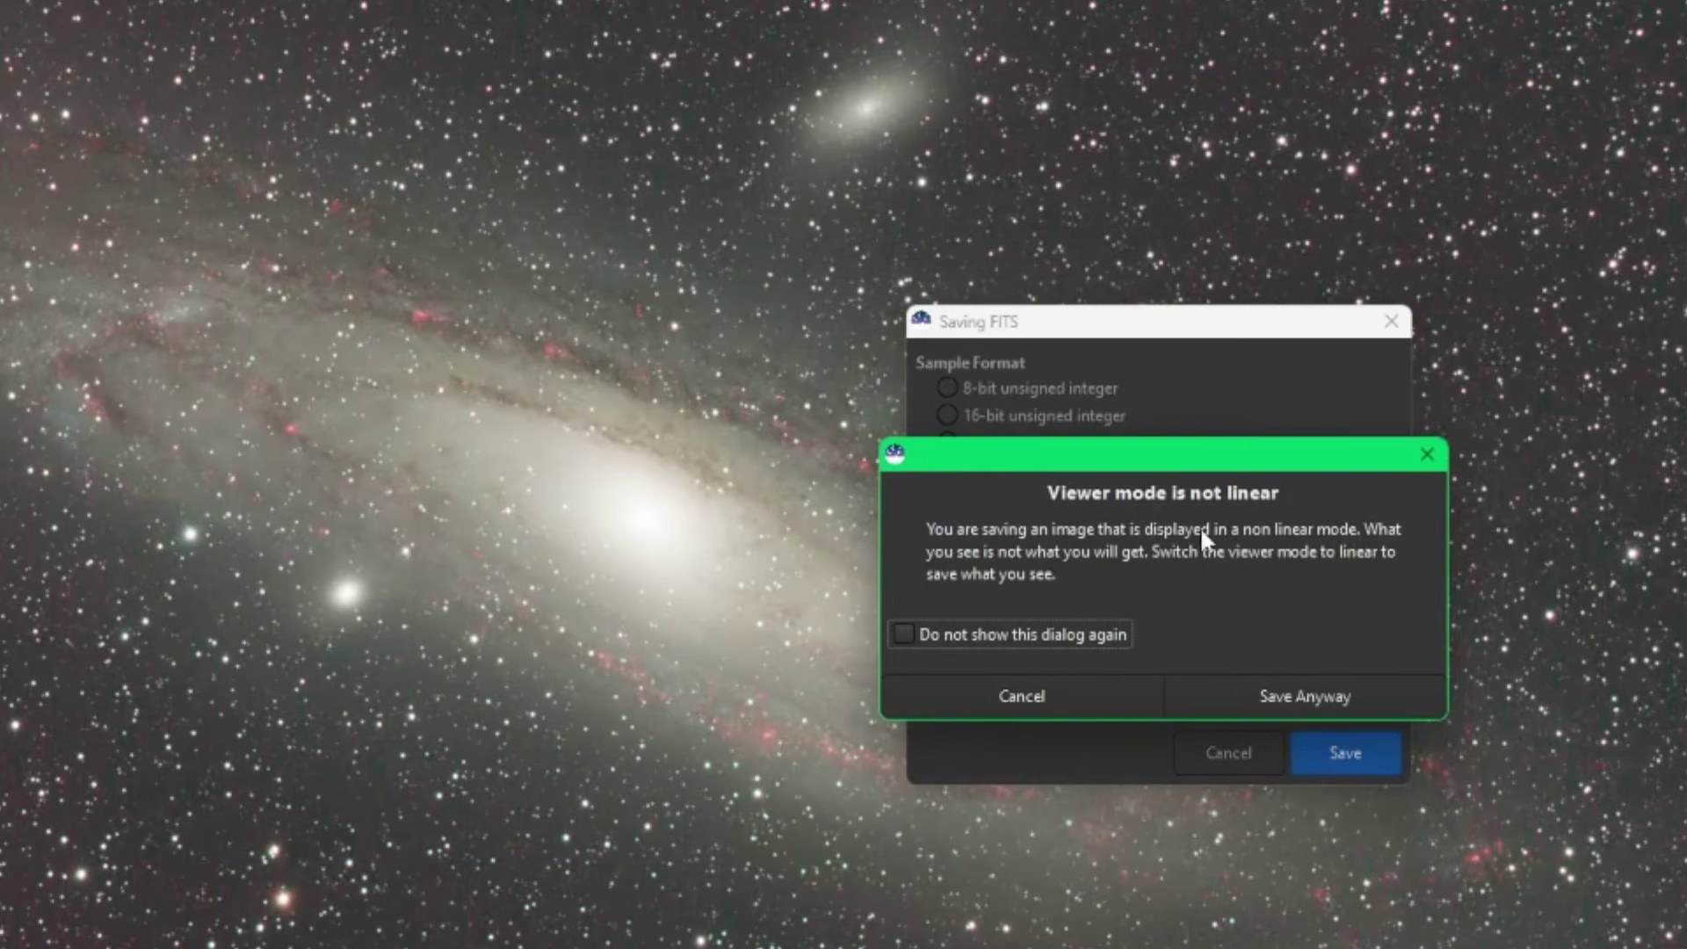
left_click(1317, 689)
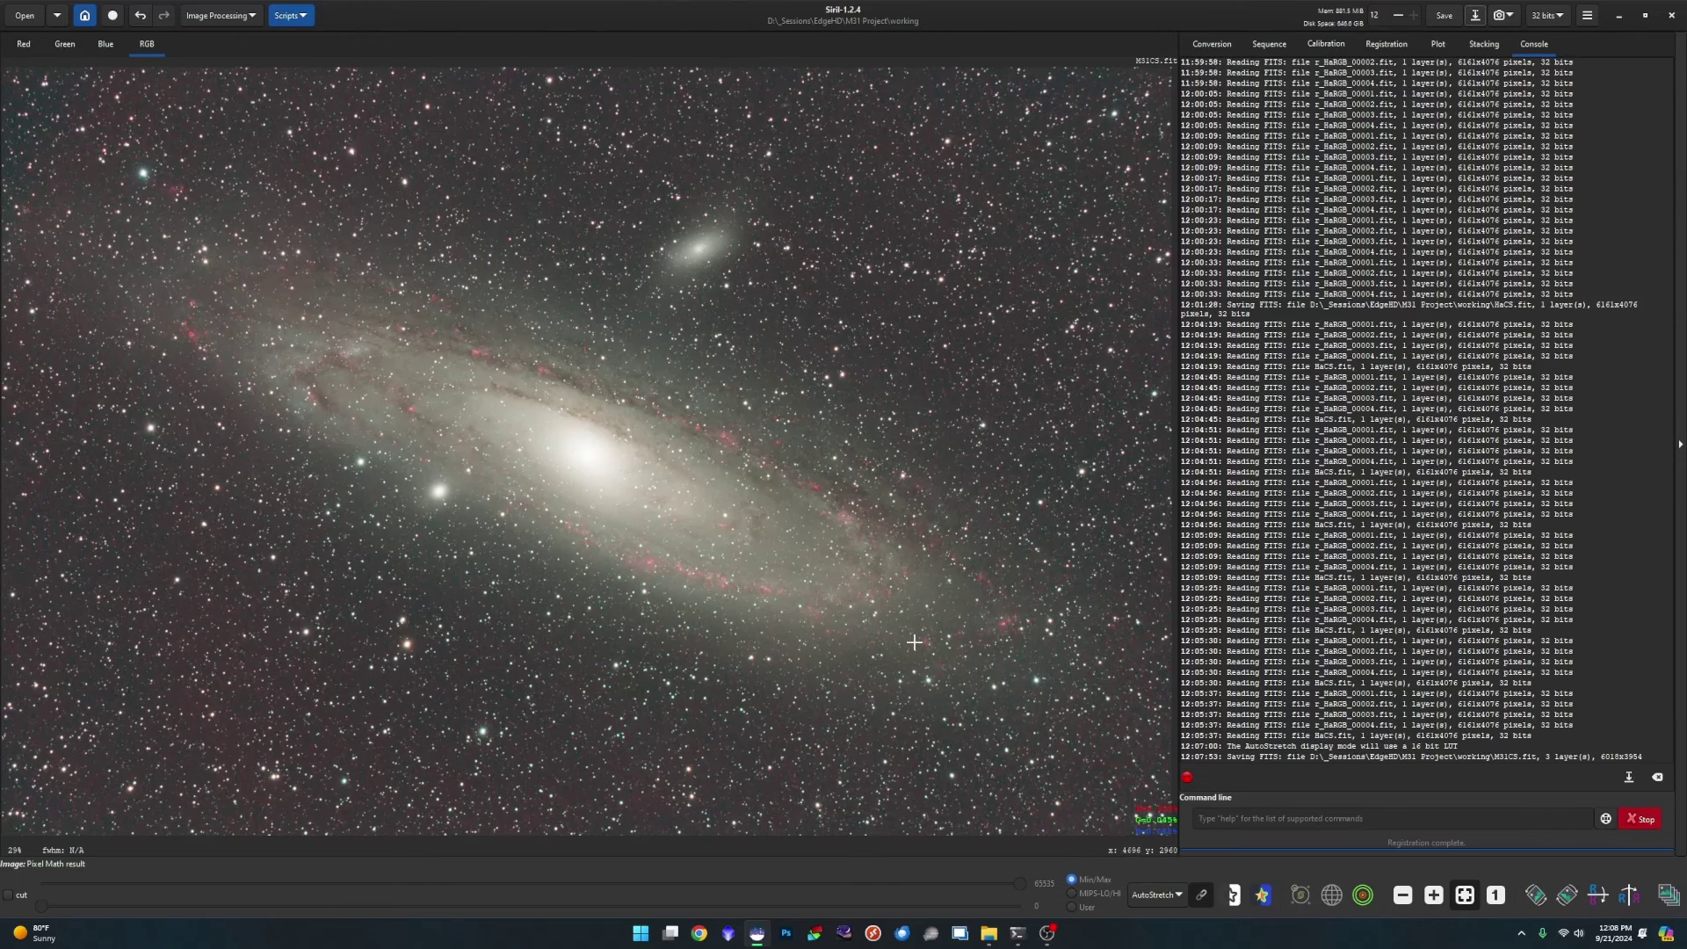
- Remove the stars from M31CS with StarNet, using the linear pre-stretch and generating a star mask
left_click(254, 19)
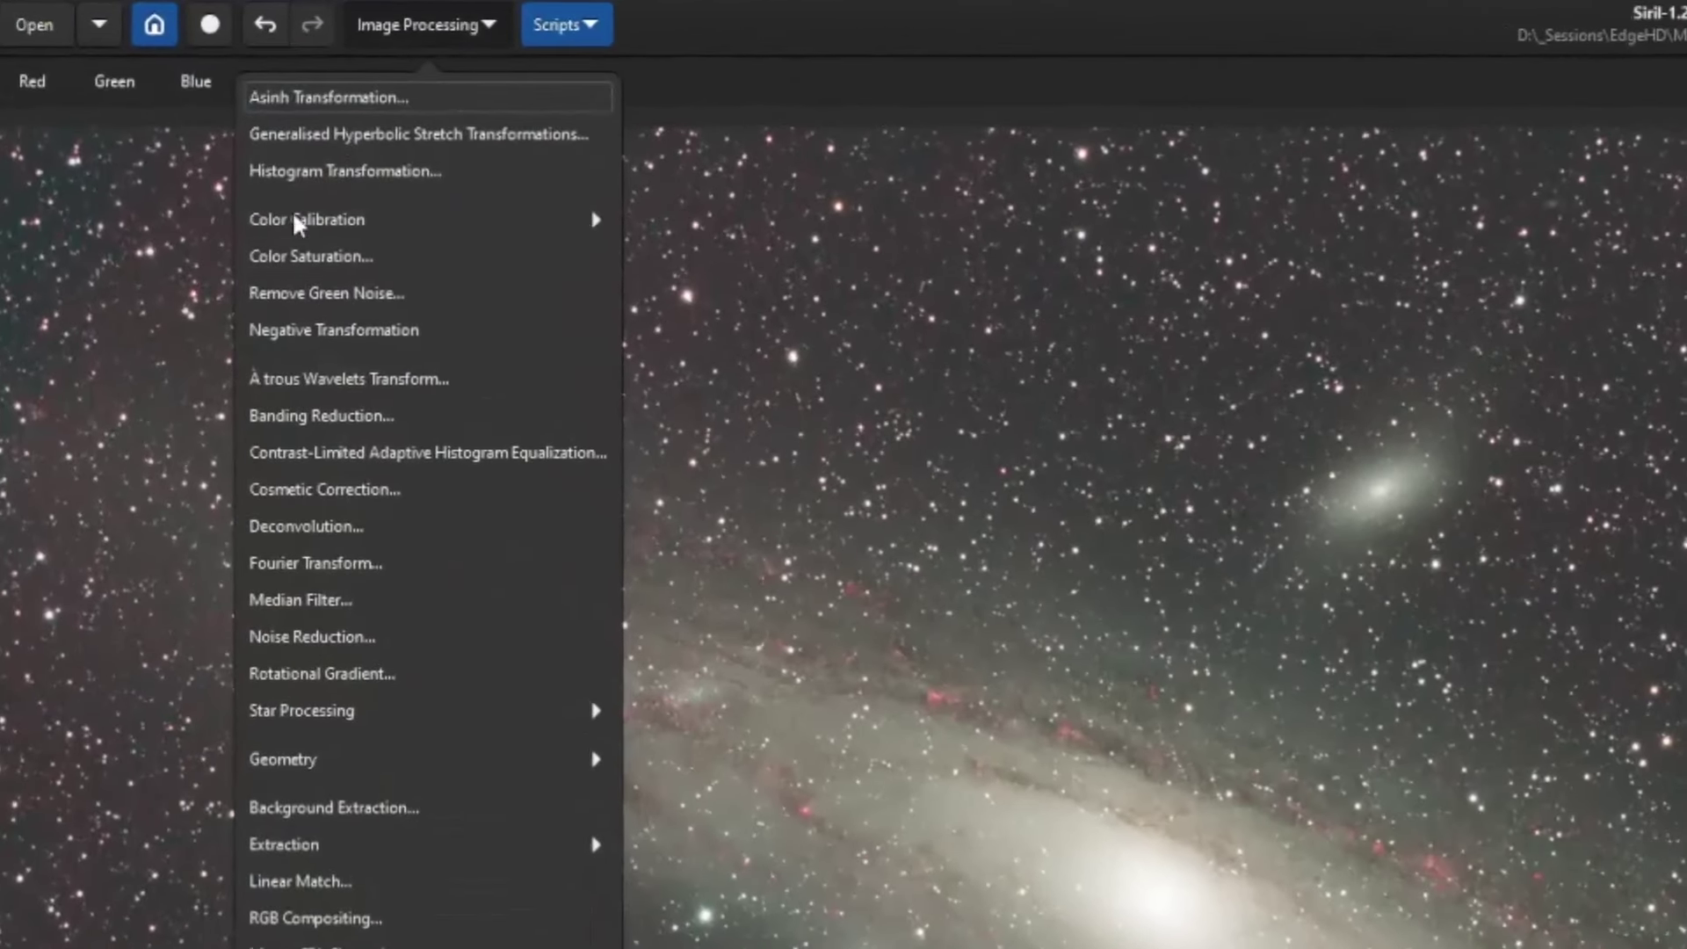
left_click(341, 712)
left_click(337, 145)
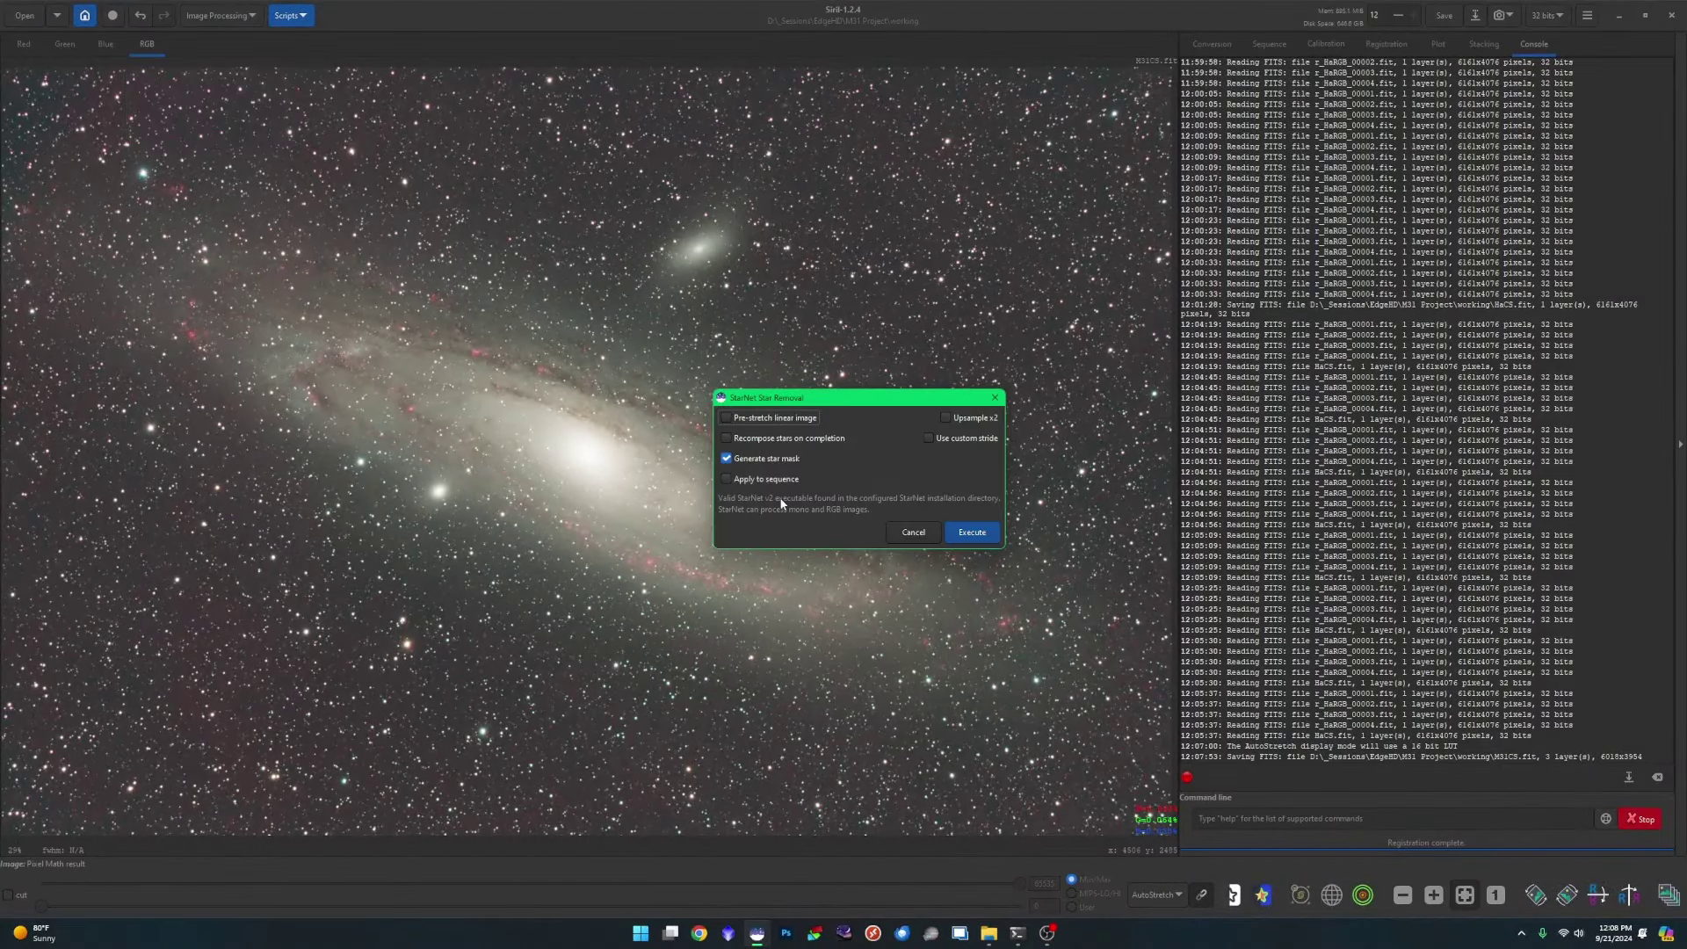
left_click(735, 419)
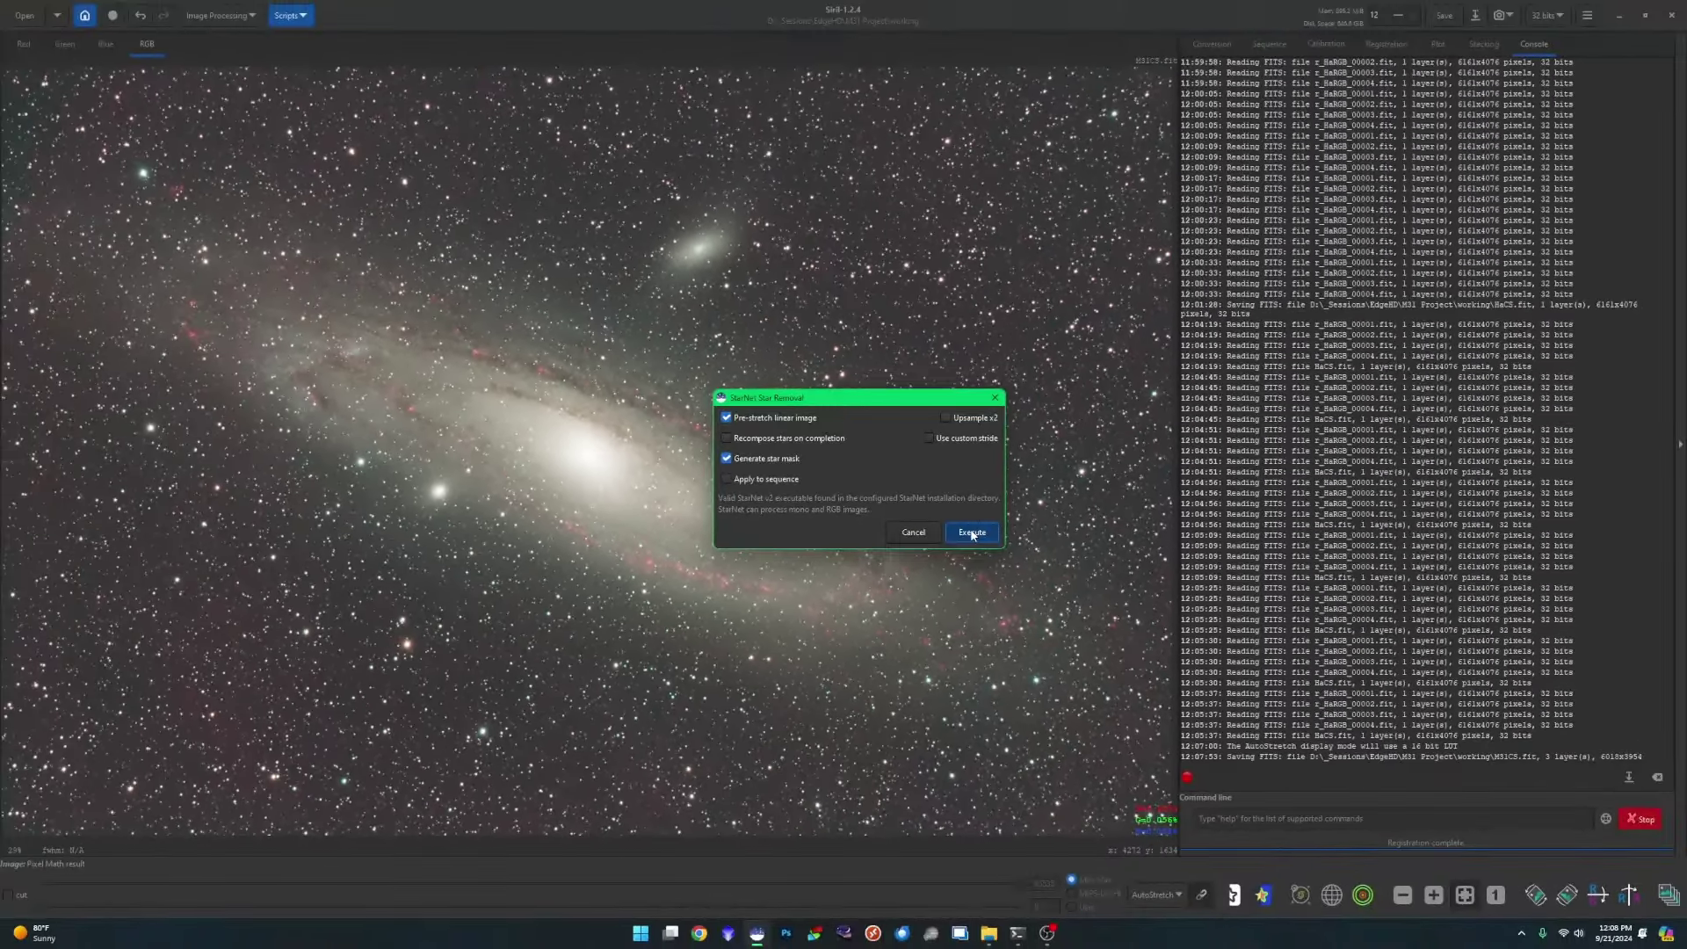
left_click(1086, 601)
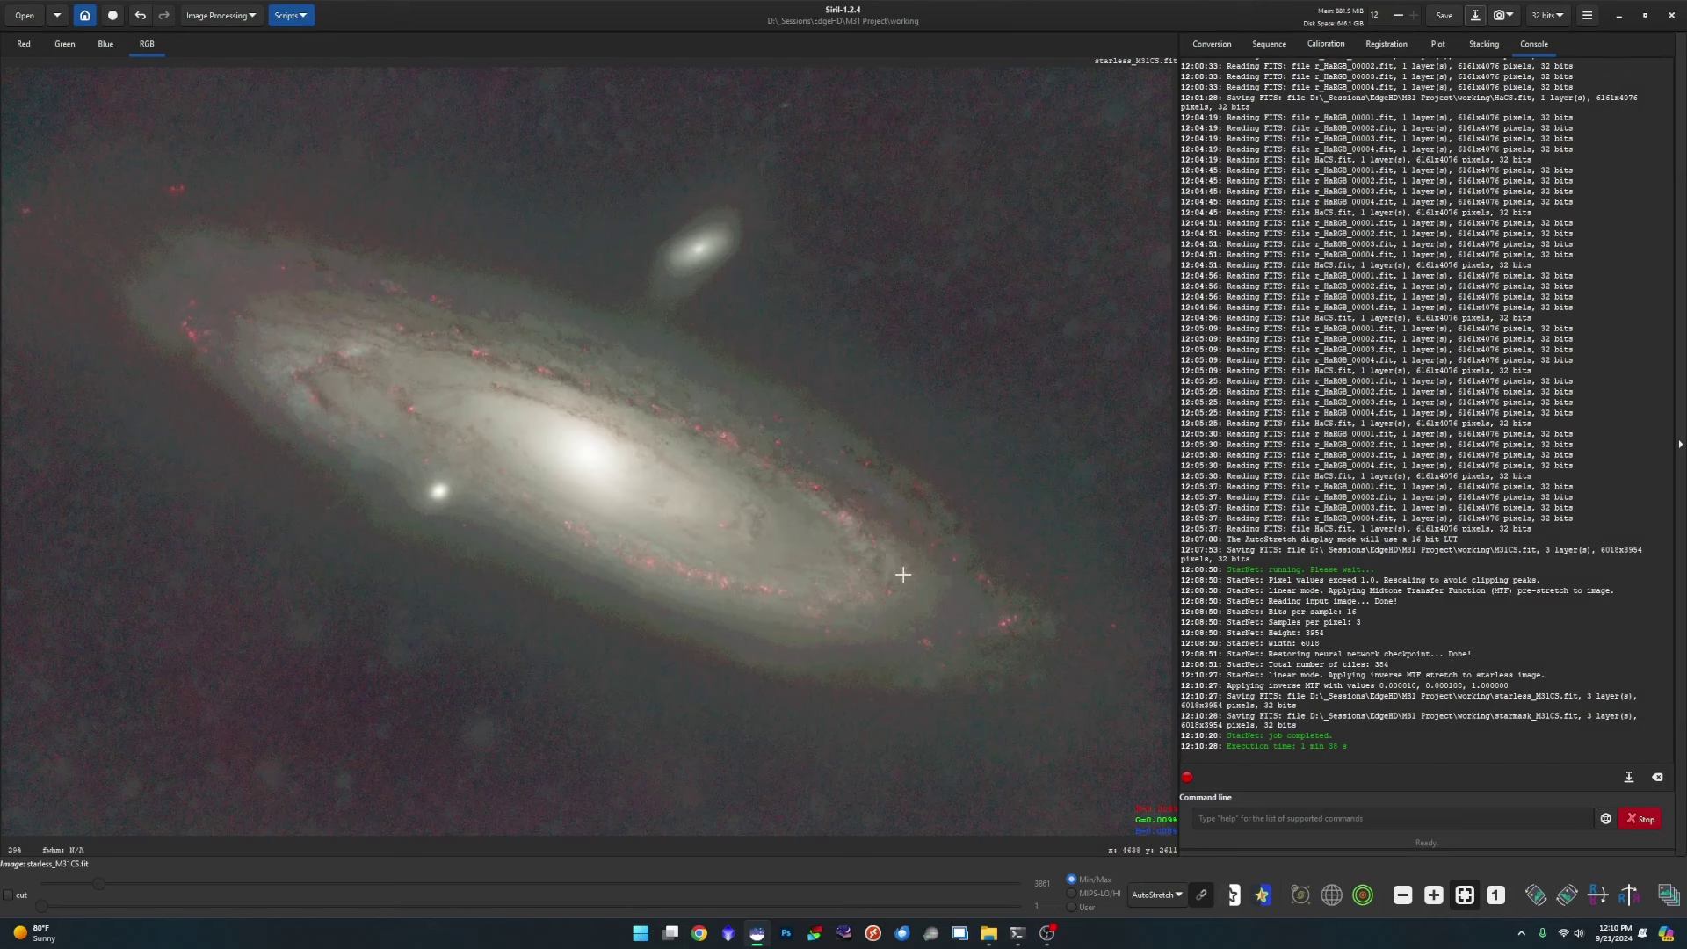
- Set the starless image's display mode to Linear and open the Generalised Hyperbolic Stretch, placed clear of the galaxy
left_click(1170, 894)
left_click(1209, 748)
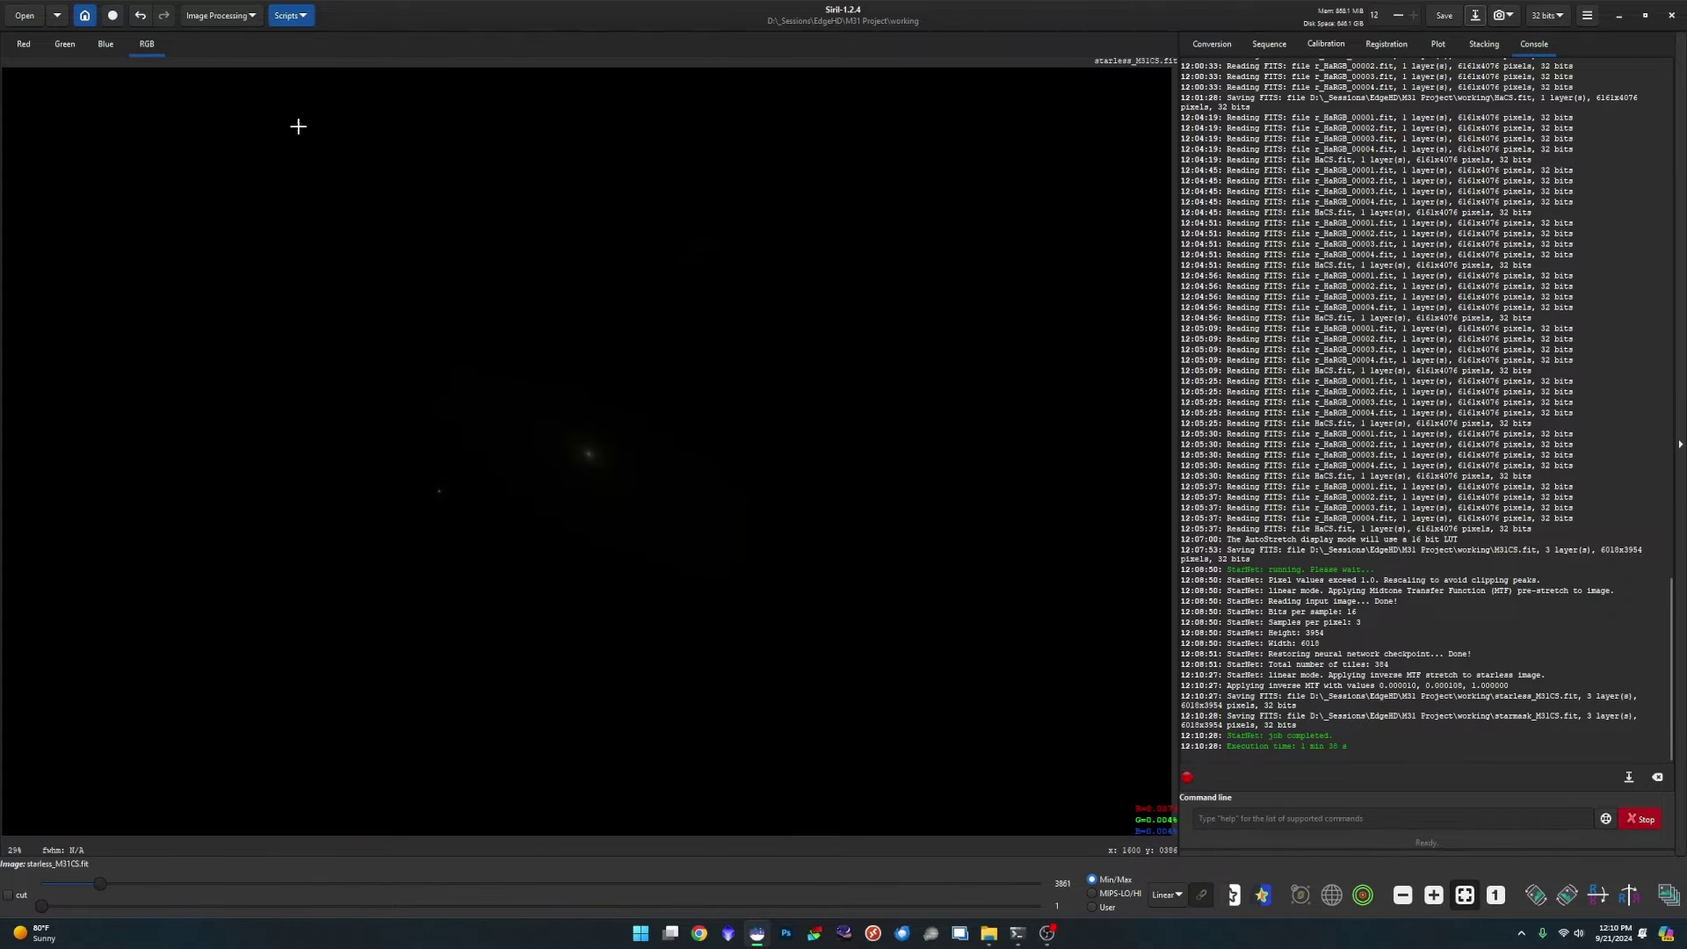
left_click(254, 16)
left_click(300, 76)
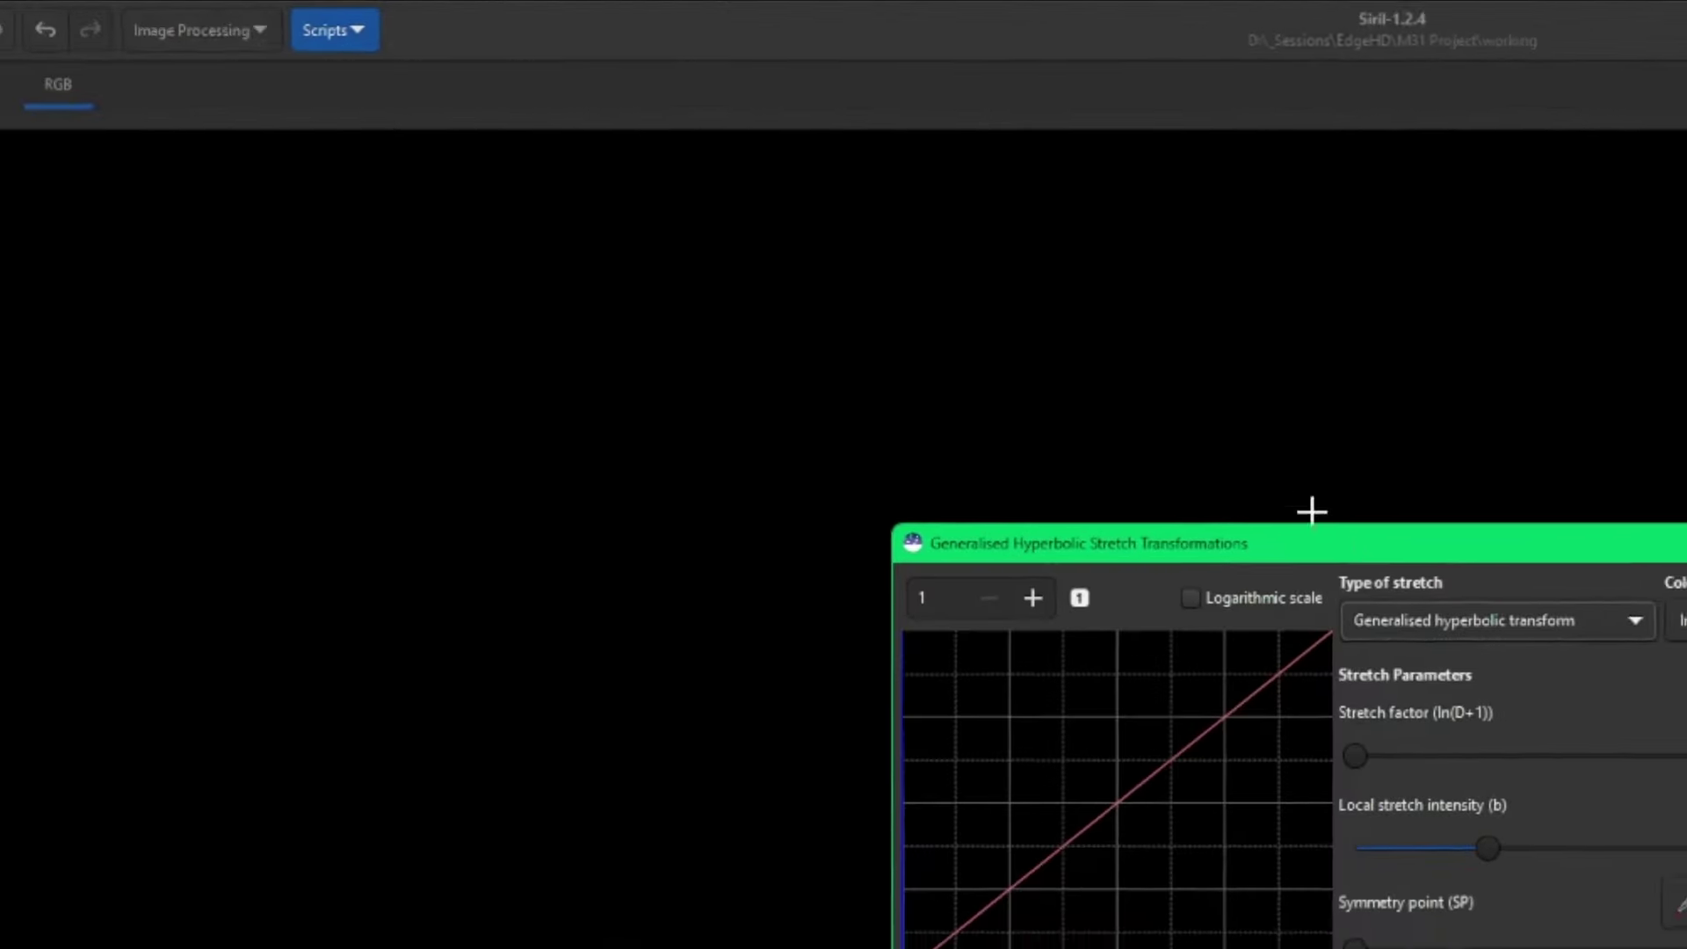
left_click_drag(1402, 547, 1286, 159)
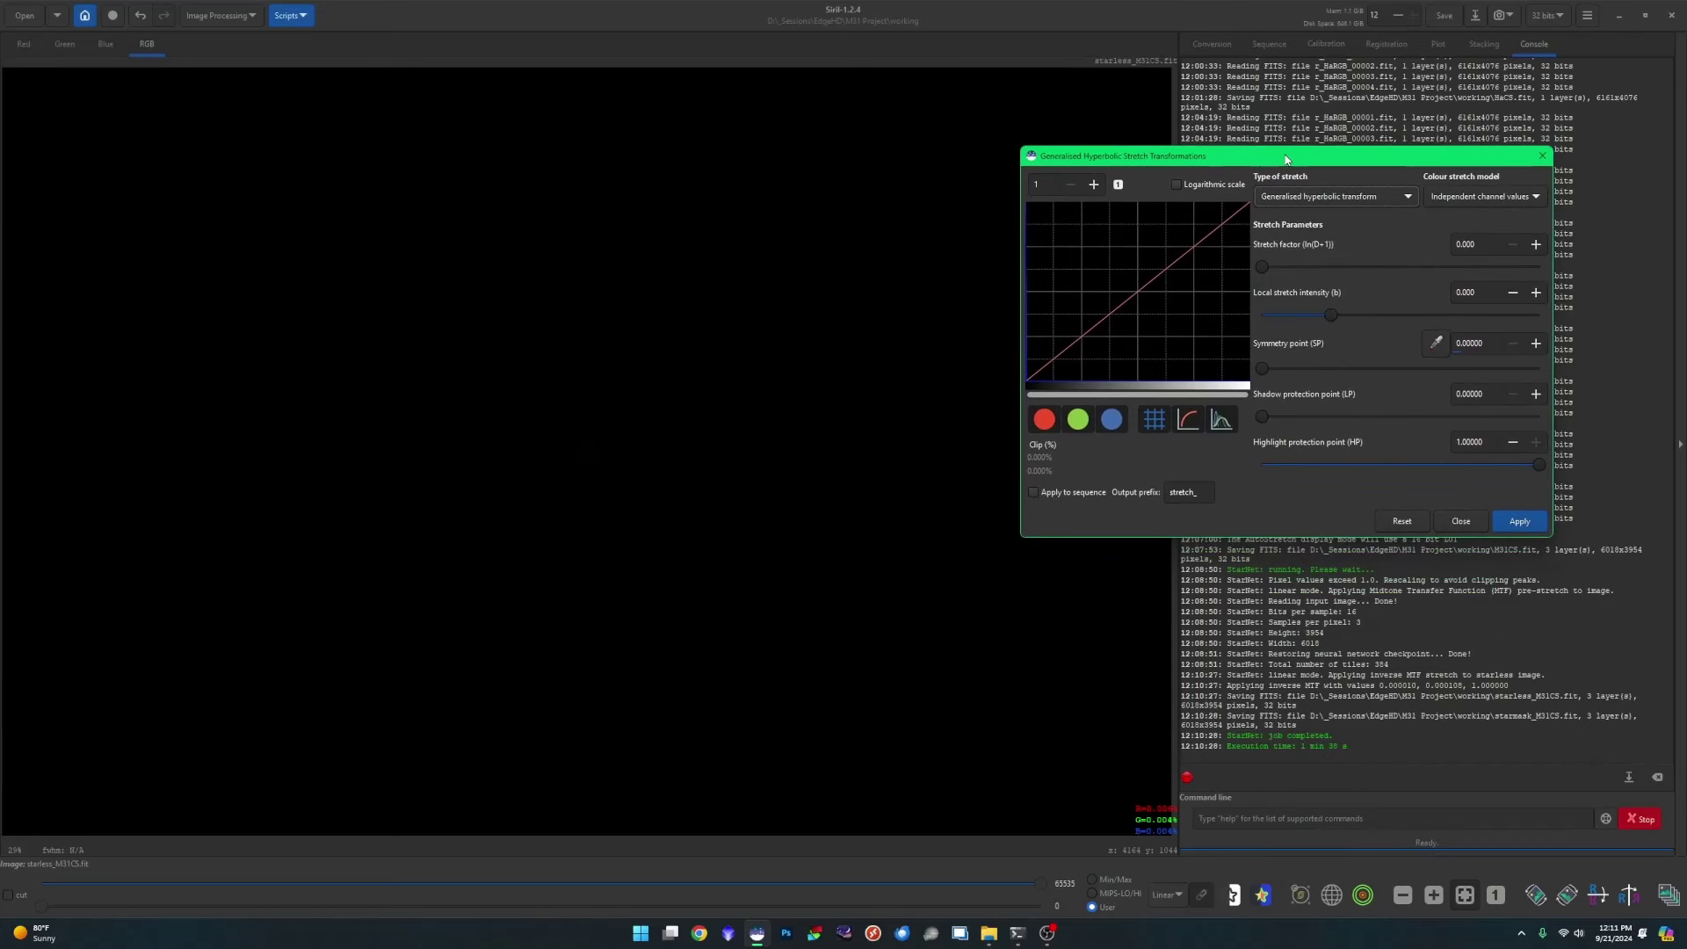
- Set the local stretch intensity to 15 and tune the stretch factor to about 7.49, trying values up to 9.475
left_click_drag(1334, 311, 1358, 312)
left_click_drag(1267, 268, 1472, 271)
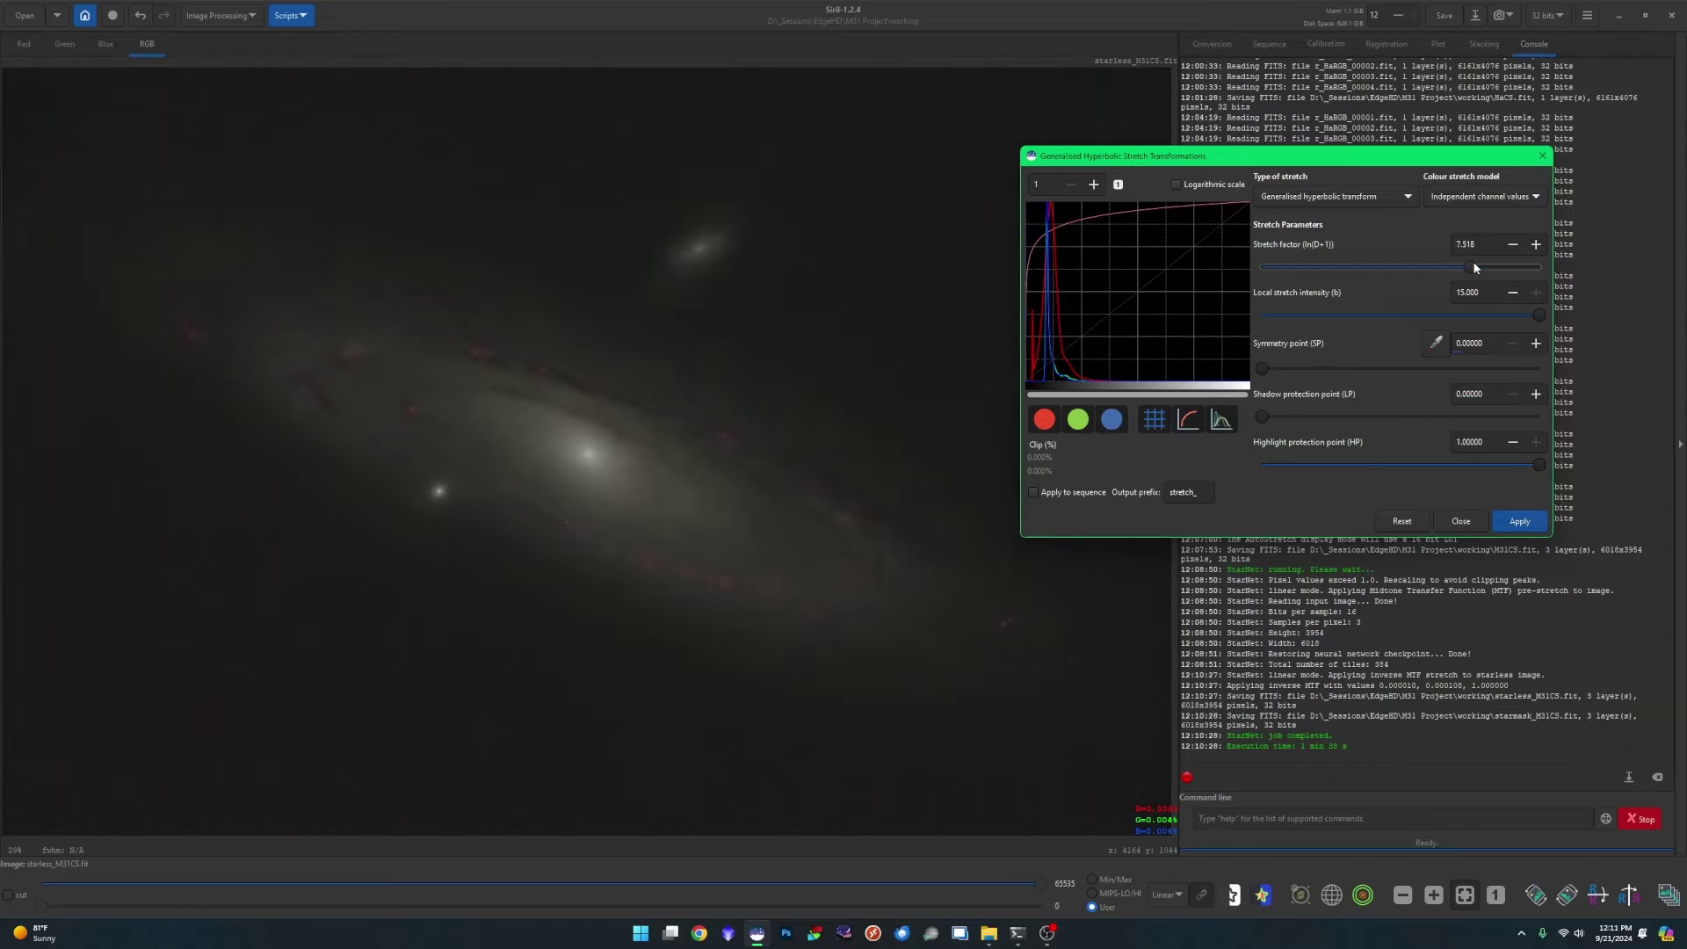
left_click_drag(1587, 255, 1626, 257)
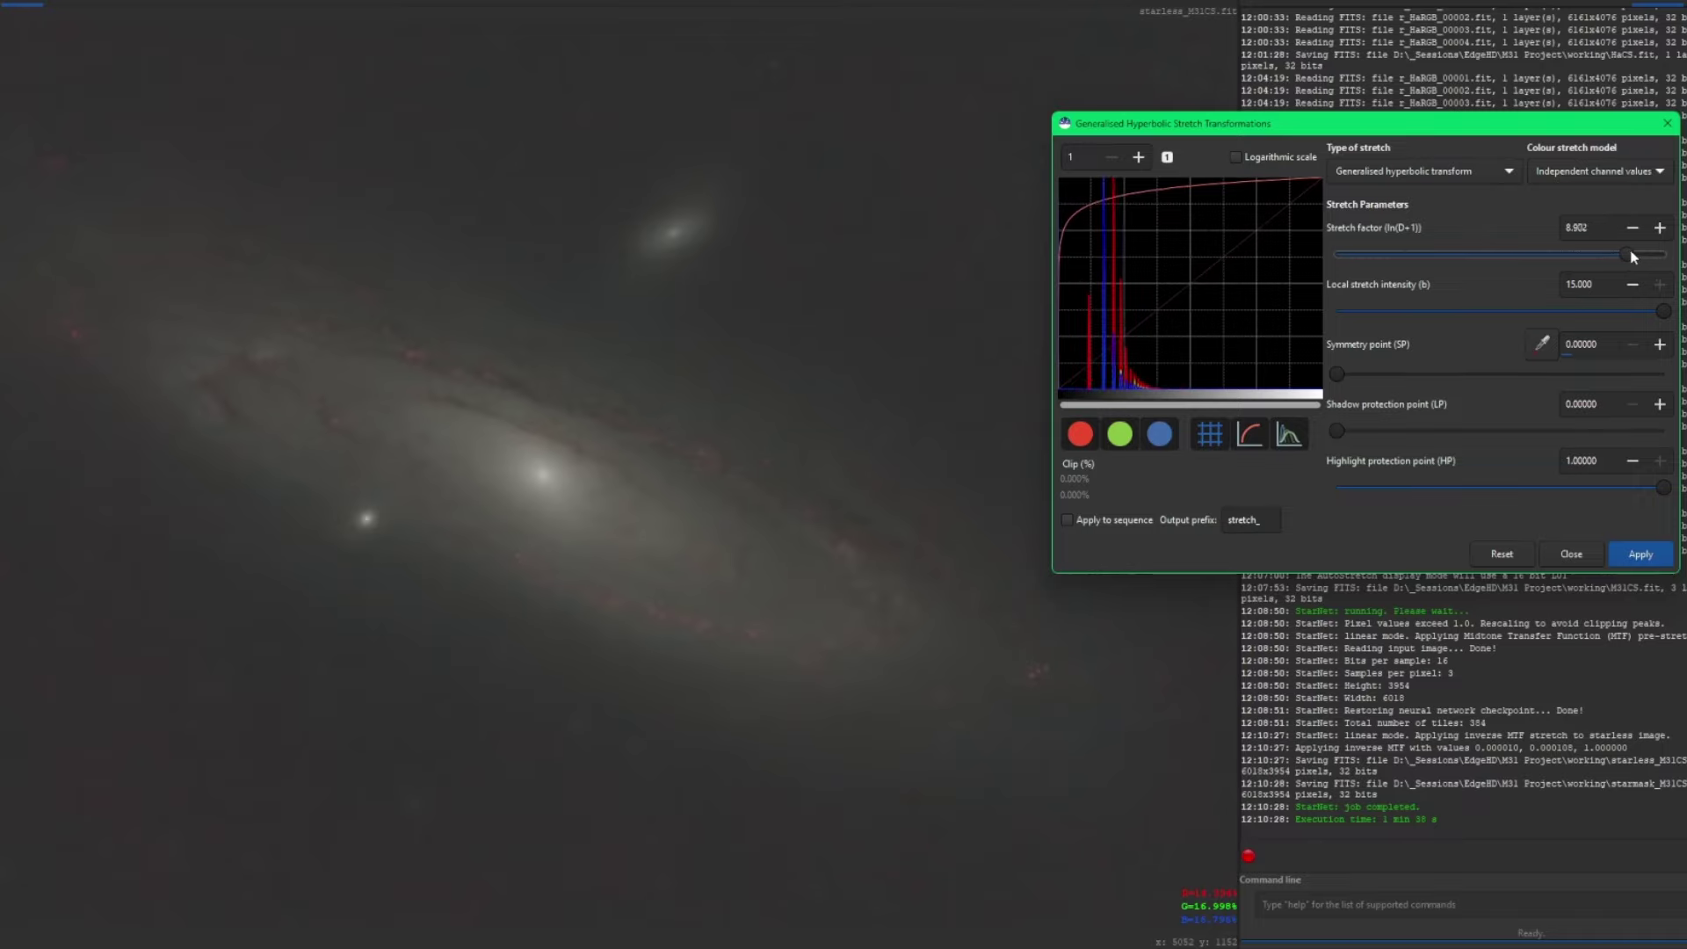
left_click_drag(1627, 257, 1651, 256)
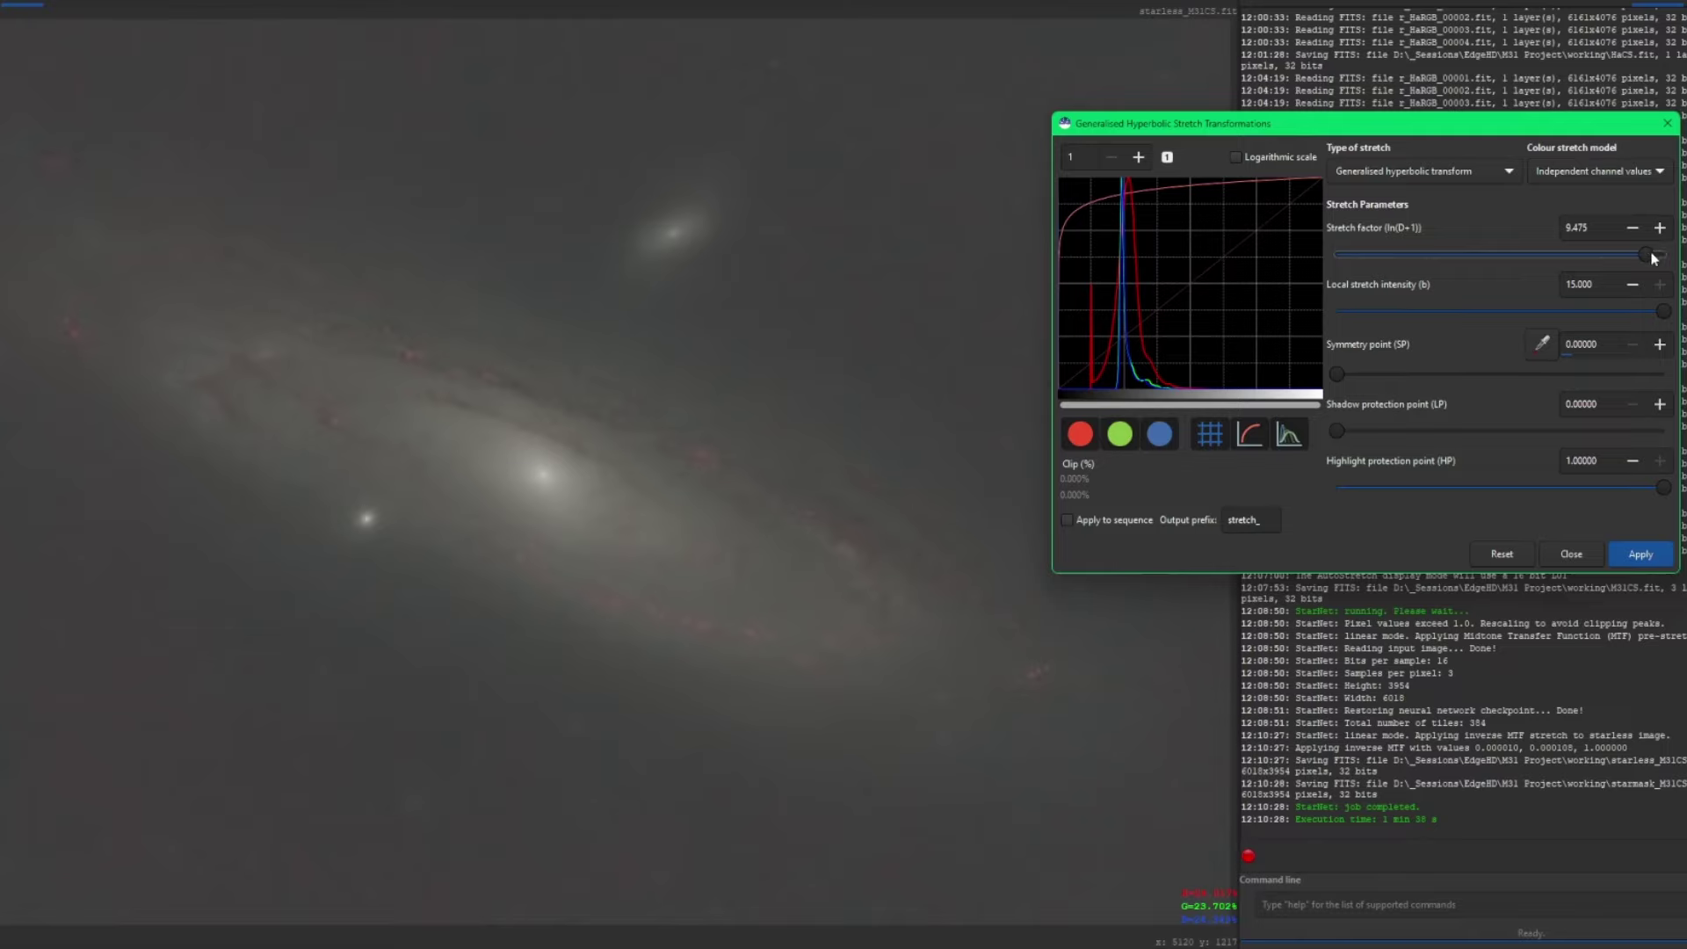
left_click_drag(1647, 256, 1622, 255)
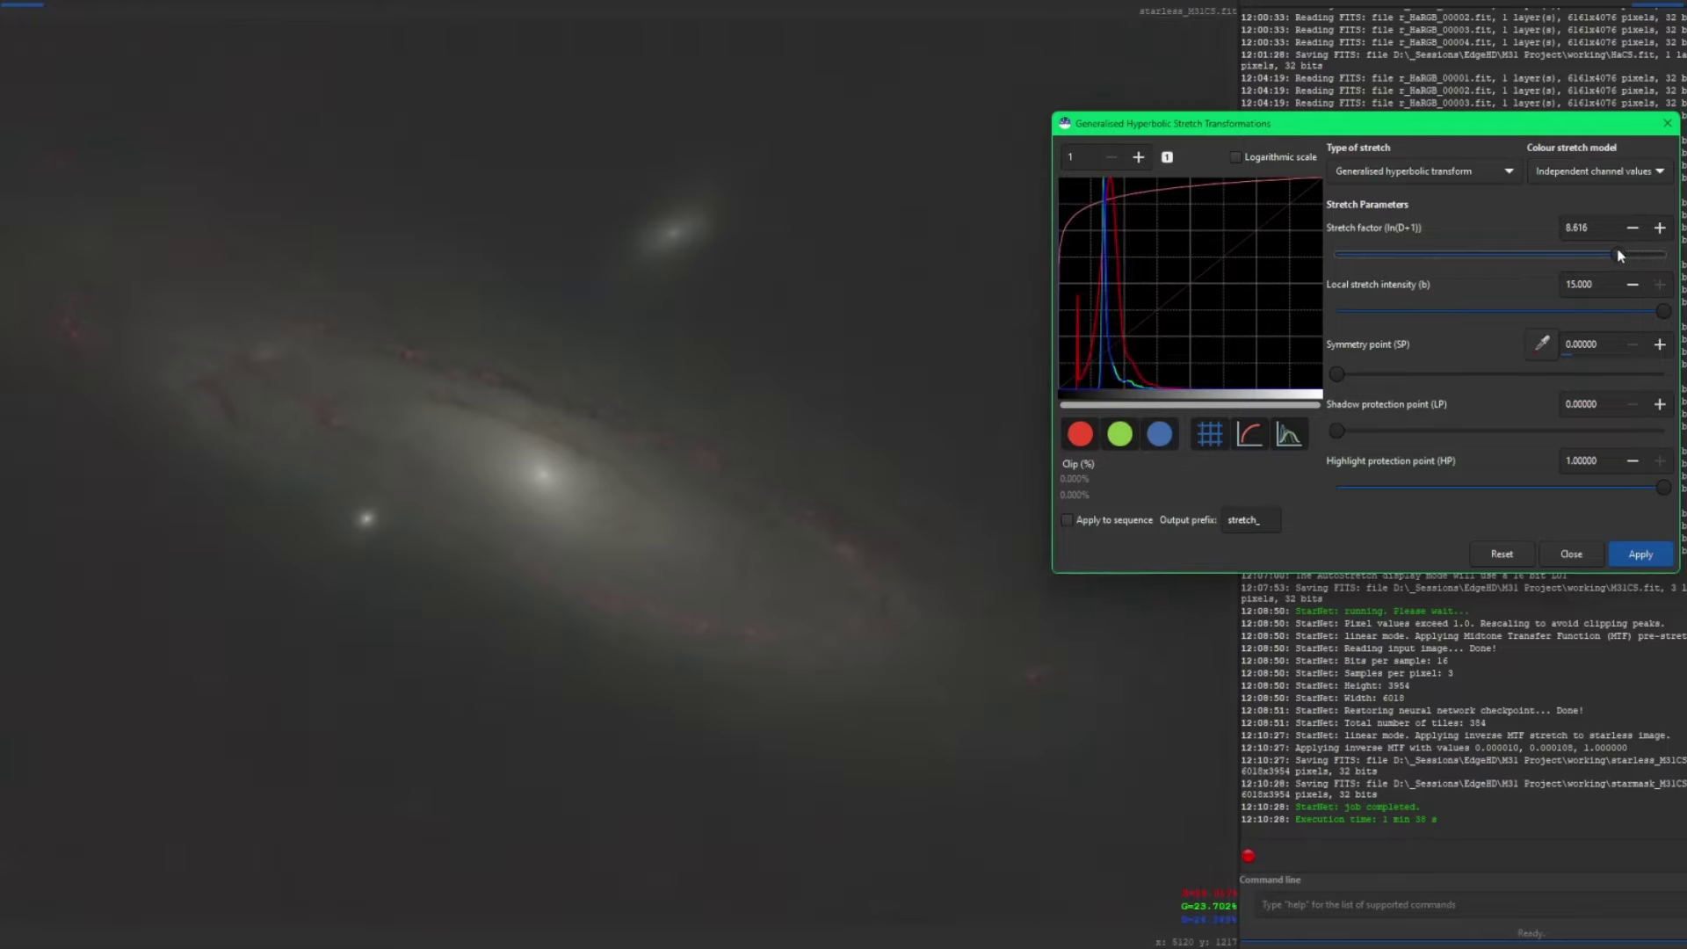
left_click_drag(1621, 255, 1605, 255)
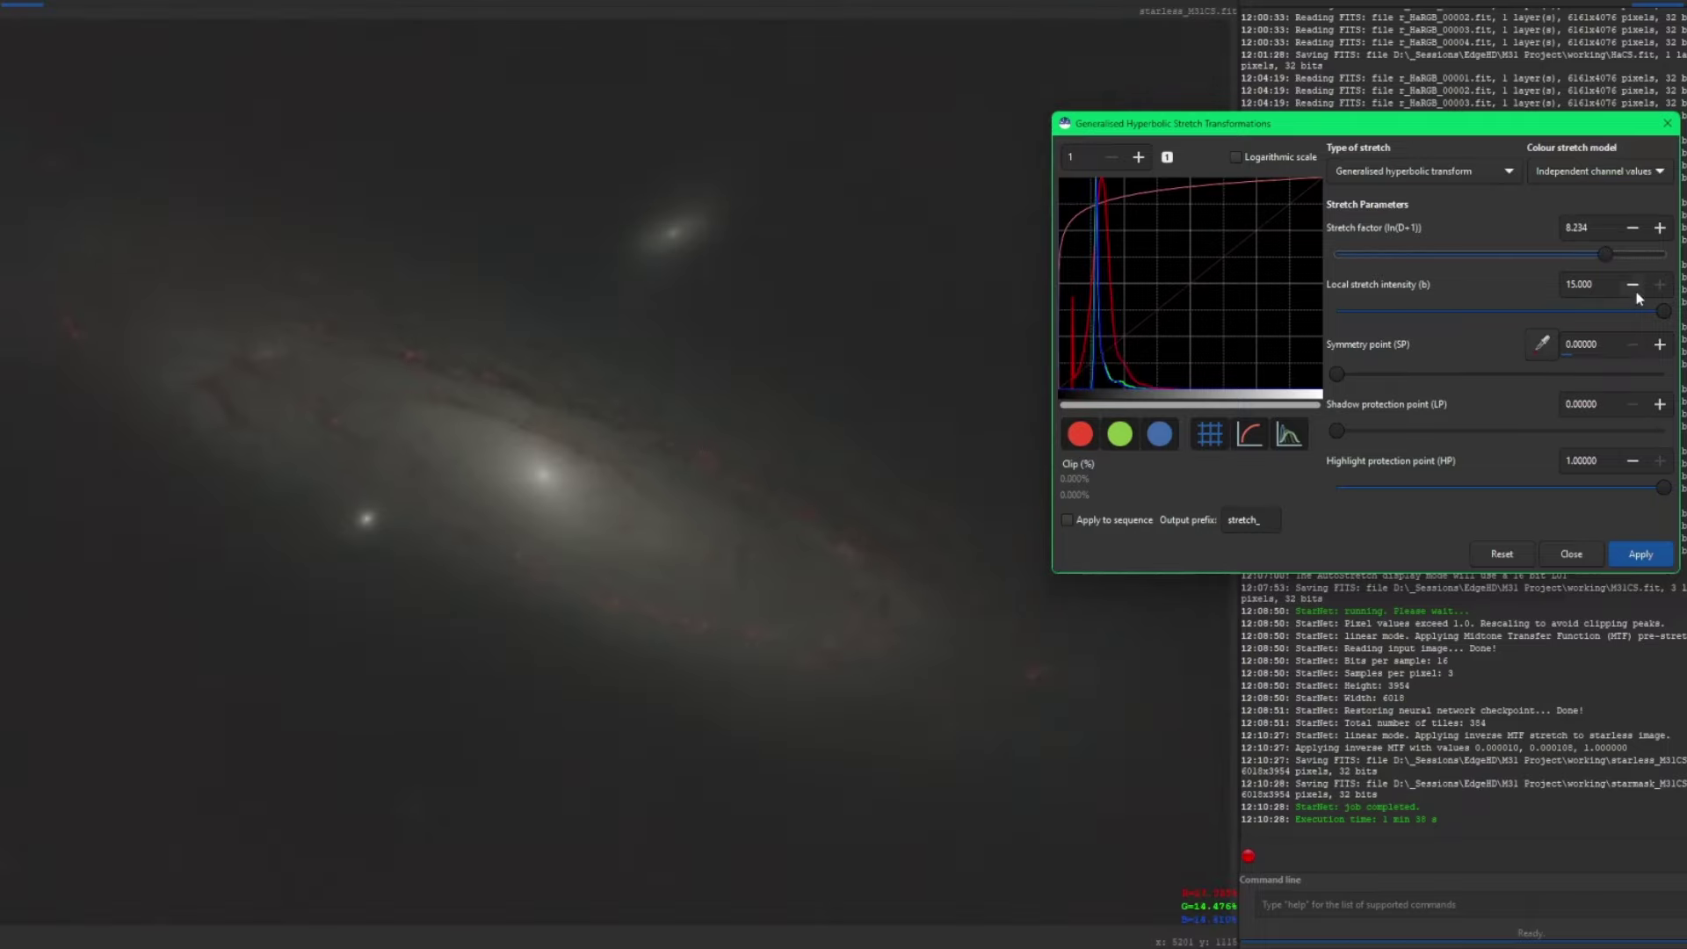
left_click_drag(1606, 255, 1585, 261)
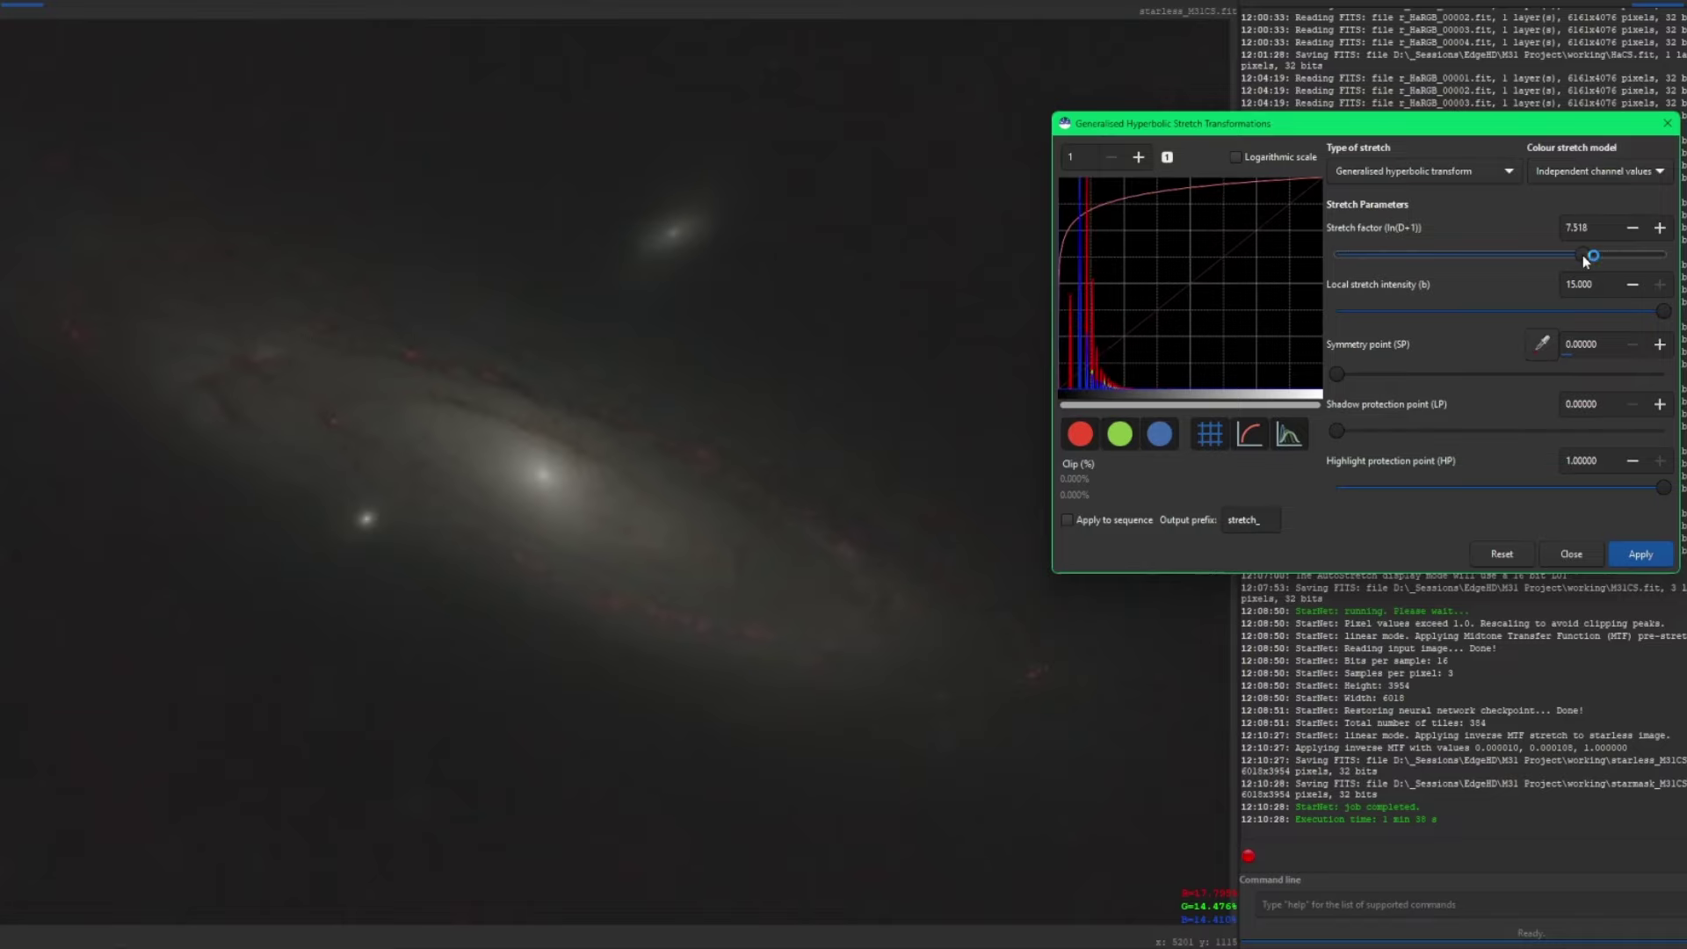
left_click_drag(1584, 255, 1578, 255)
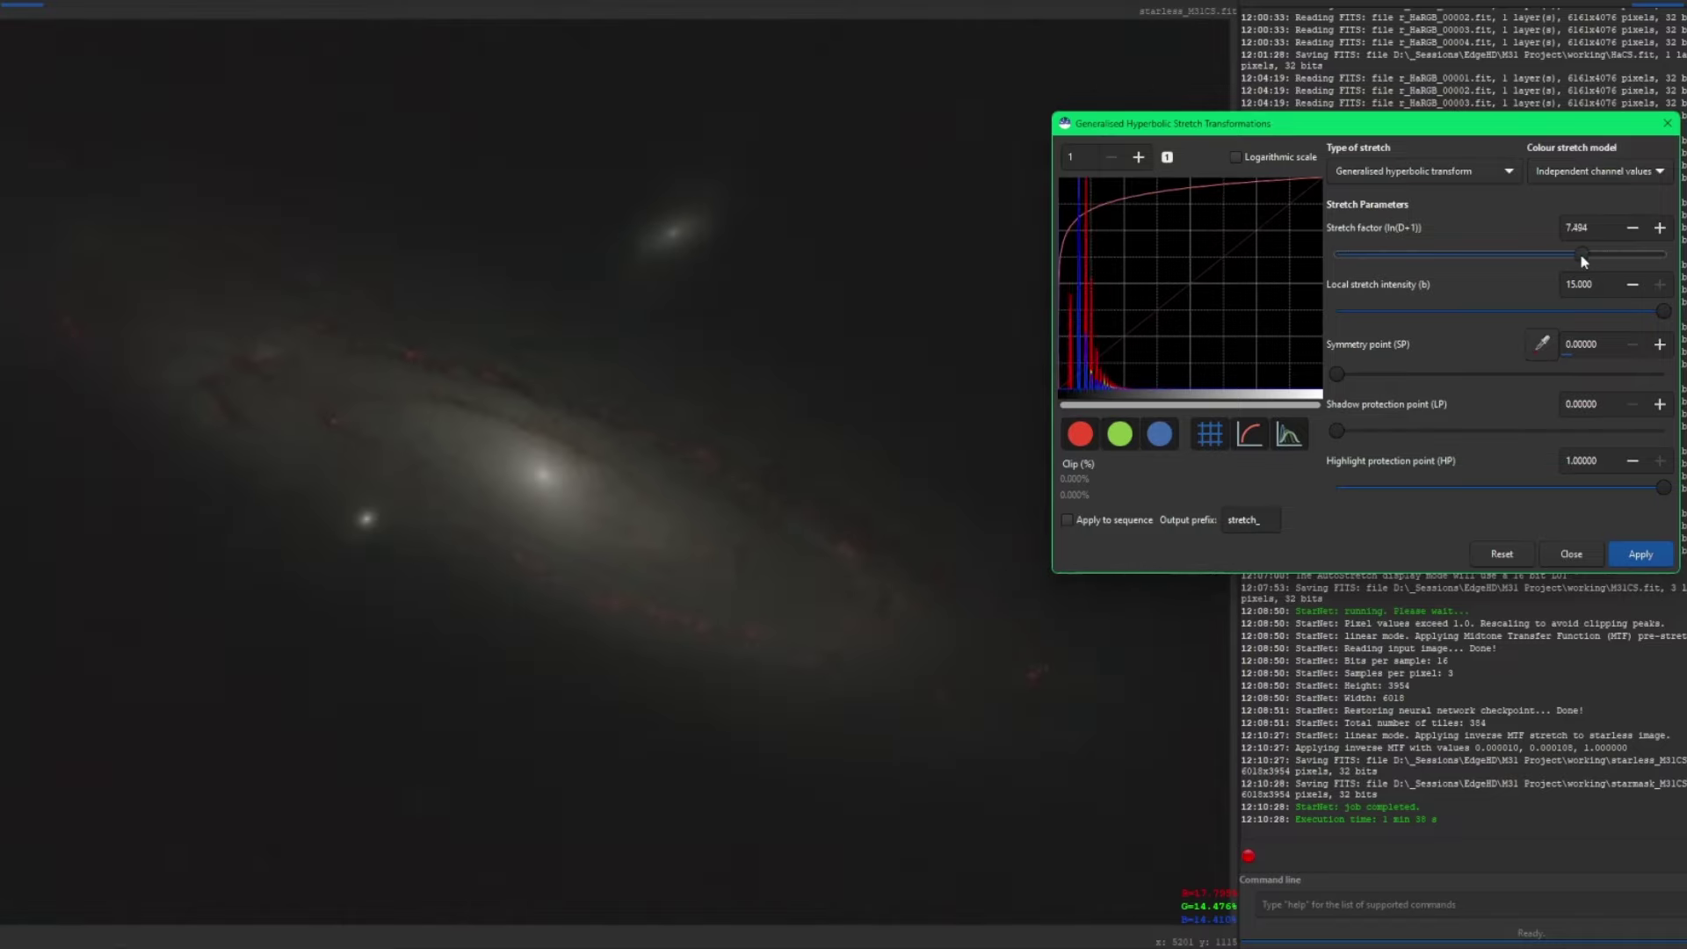